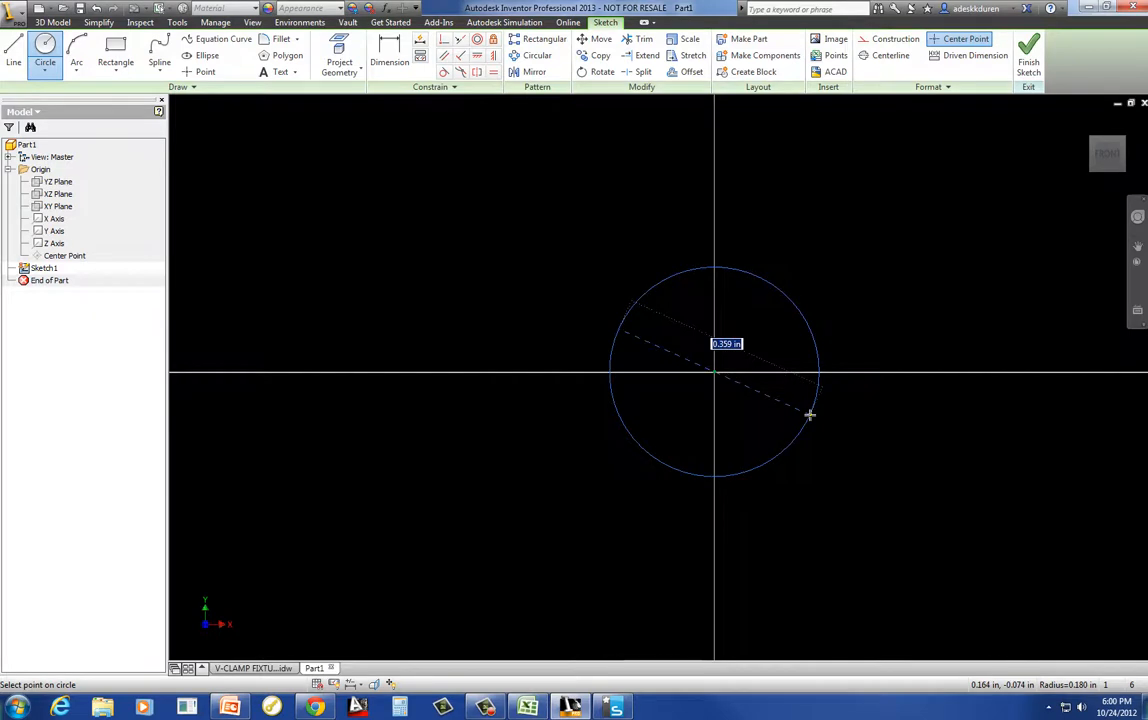
# Step: Sketch a circle with a 4 in diameter centred on the origin
pyautogui.write('4')
pyautogui.press('Return')
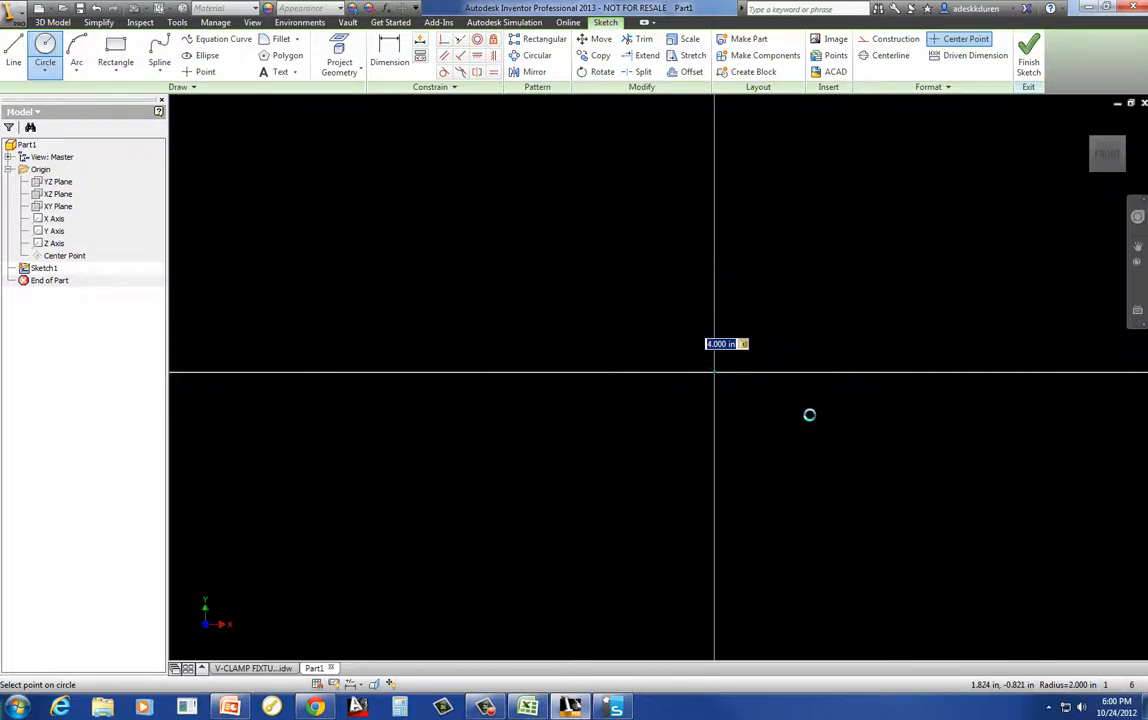
pyautogui.scroll(-3, 797, 330)
pyautogui.scroll(3, 797, 330)
pyautogui.scroll(5, 797, 330)
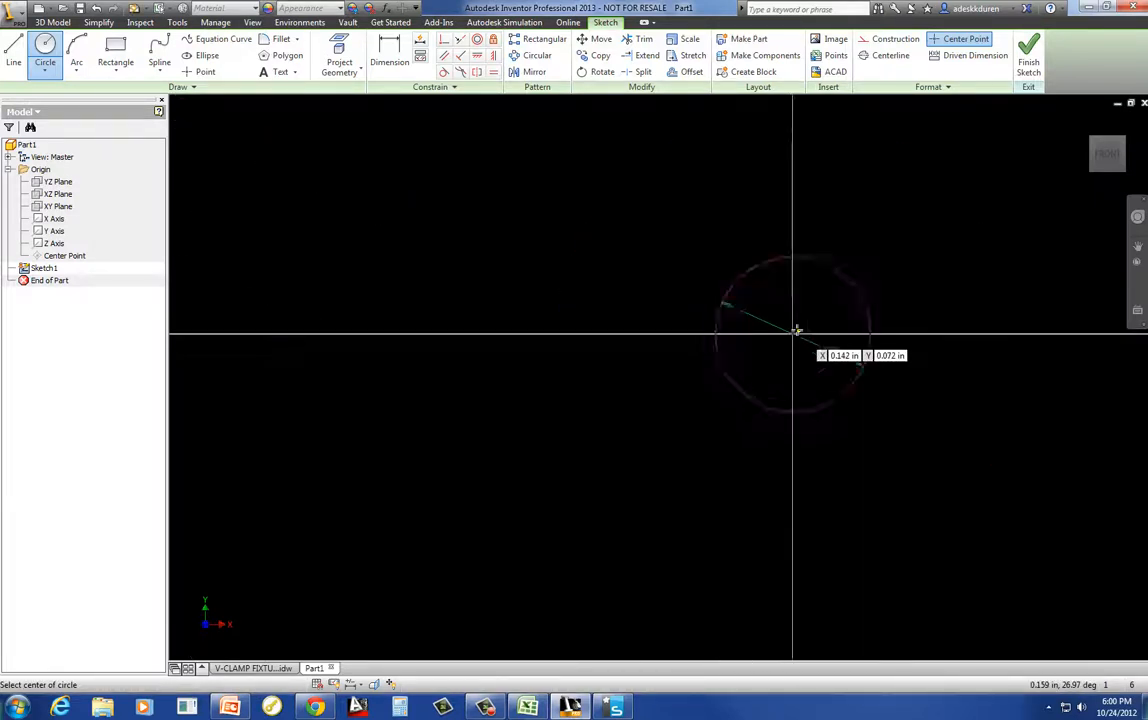
pyautogui.scroll(-3, 794, 330)
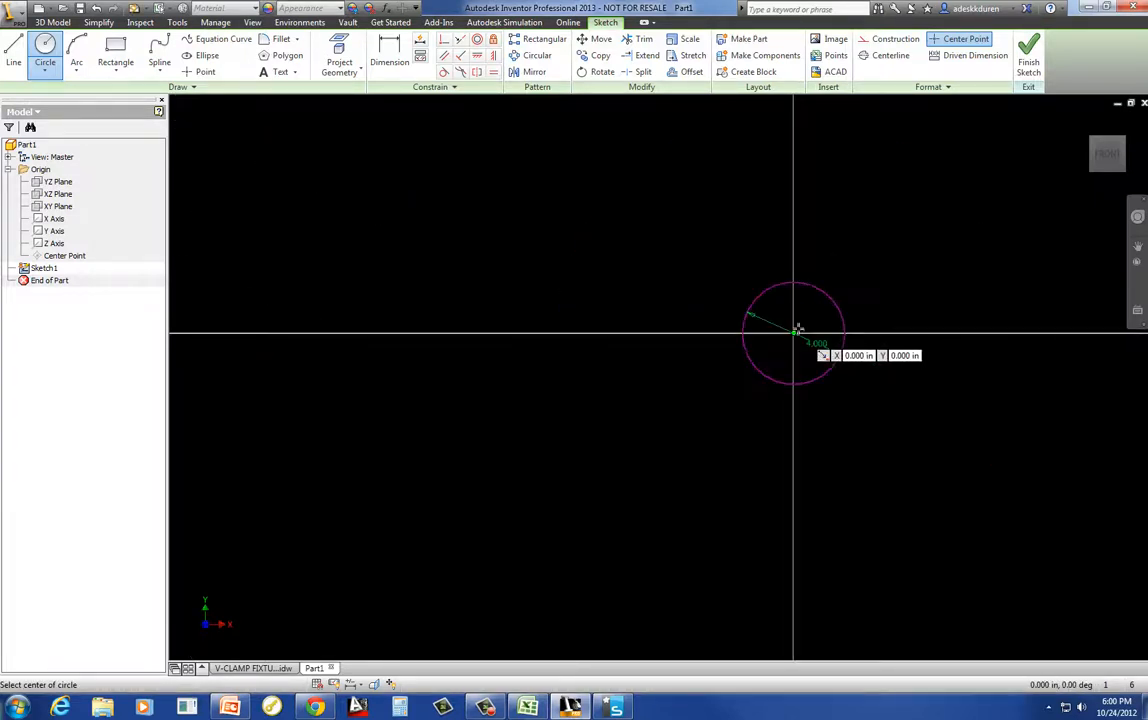
# Step: Sketch a tall, narrow rectangle about 6.3 in high across the circle, extending beyond it above and below
pyautogui.click(117, 48)
pyautogui.click(775, 257)
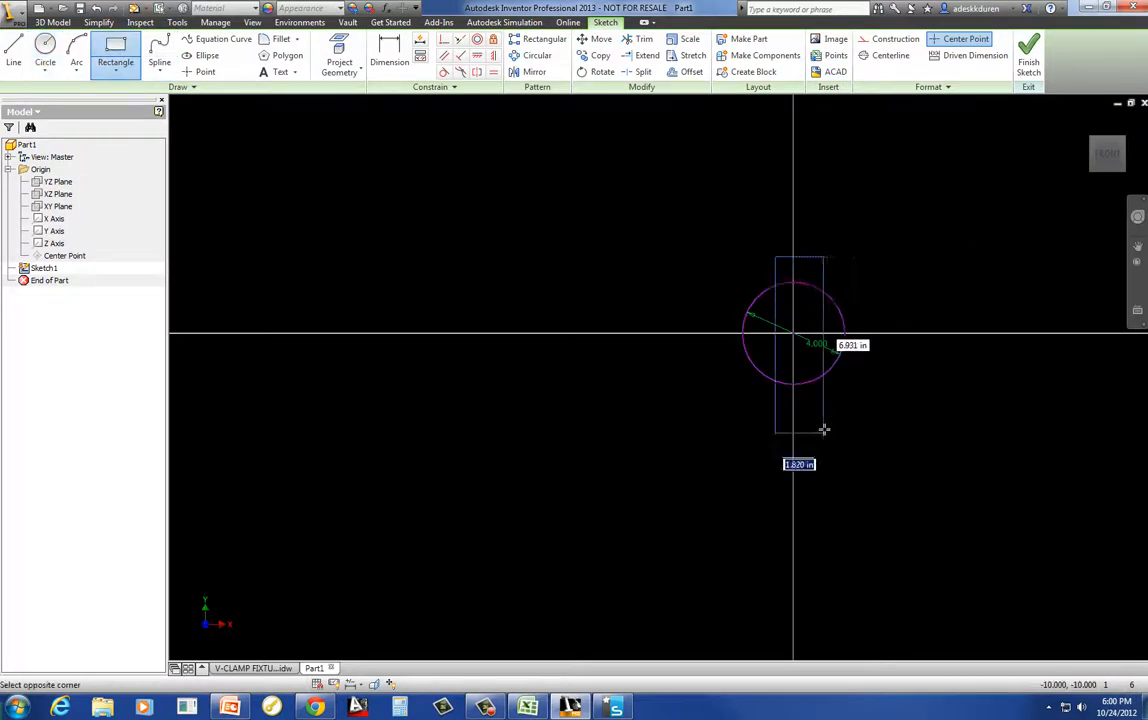
pyautogui.click(814, 419)
pyautogui.scroll(-3, 815, 366)
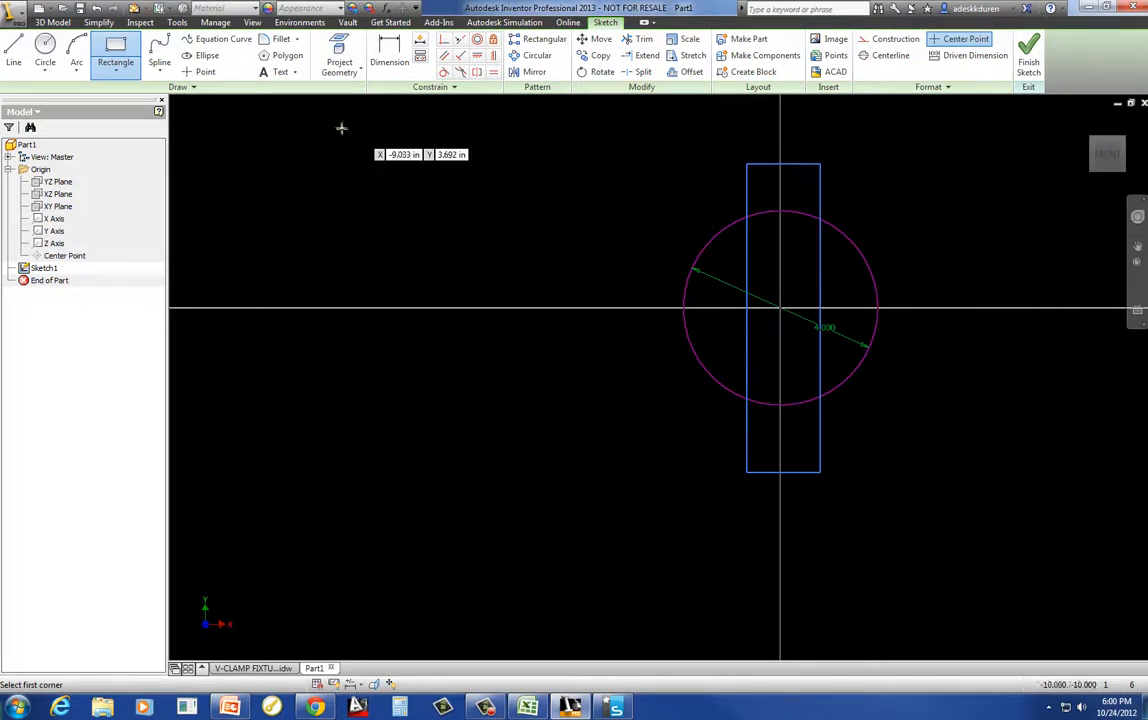
# Step: Project the YZ and XZ origin planes into the sketch as vertical and horizontal reference lines
pyautogui.click(343, 60)
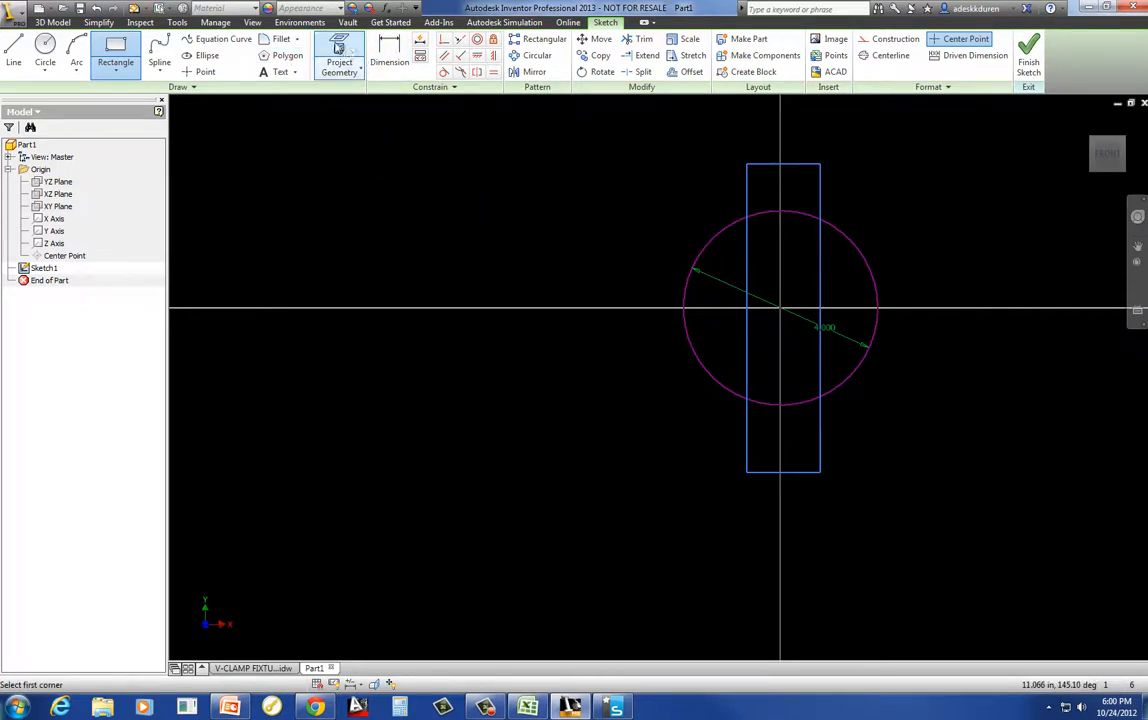
pyautogui.click(58, 194)
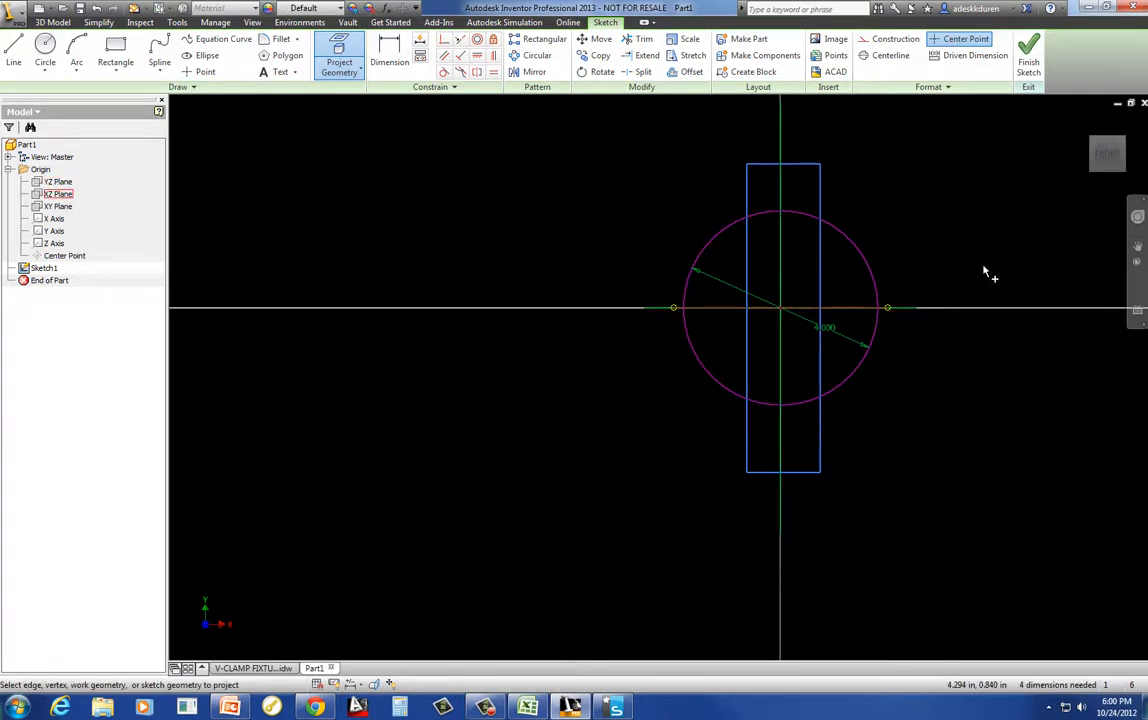
pyautogui.press('Escape')
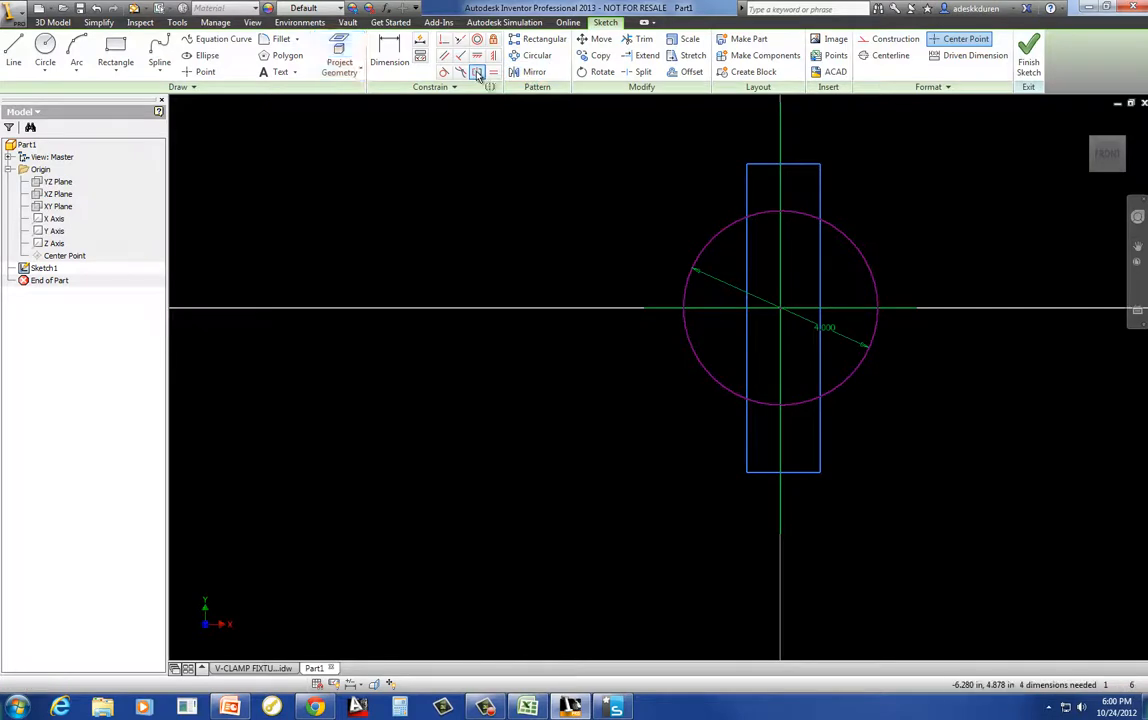
# Step: Dimension the rectangle's right edge 1 in from the projected vertical reference line
pyautogui.click(477, 73)
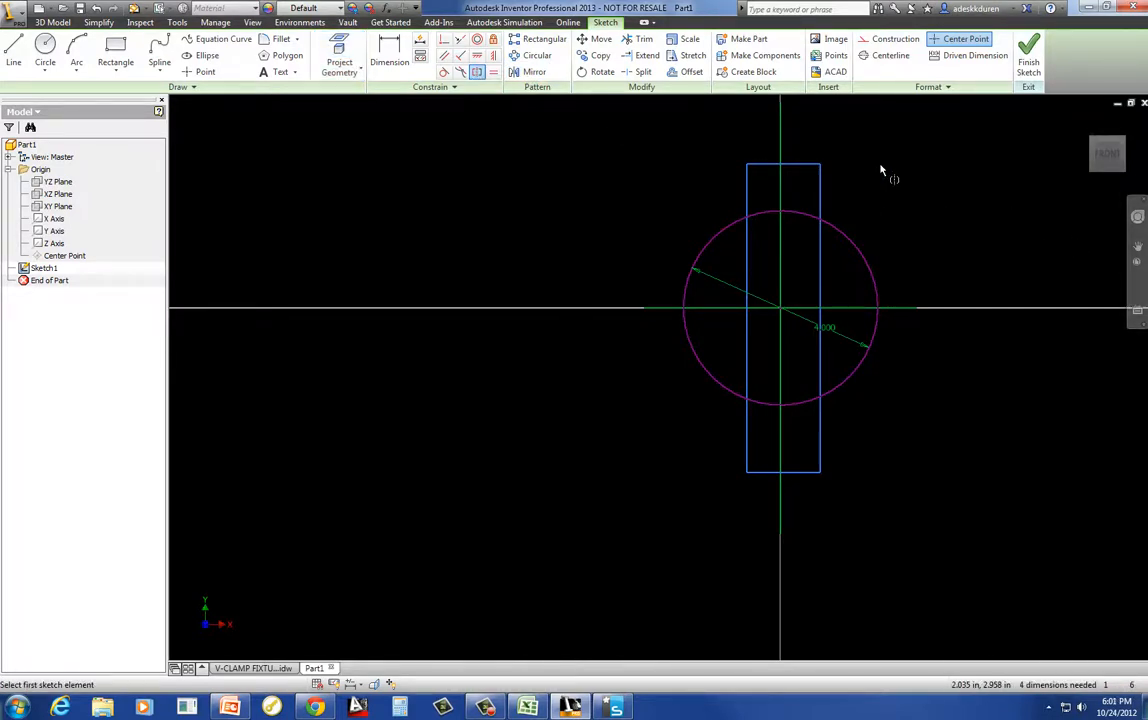
pyautogui.click(782, 173)
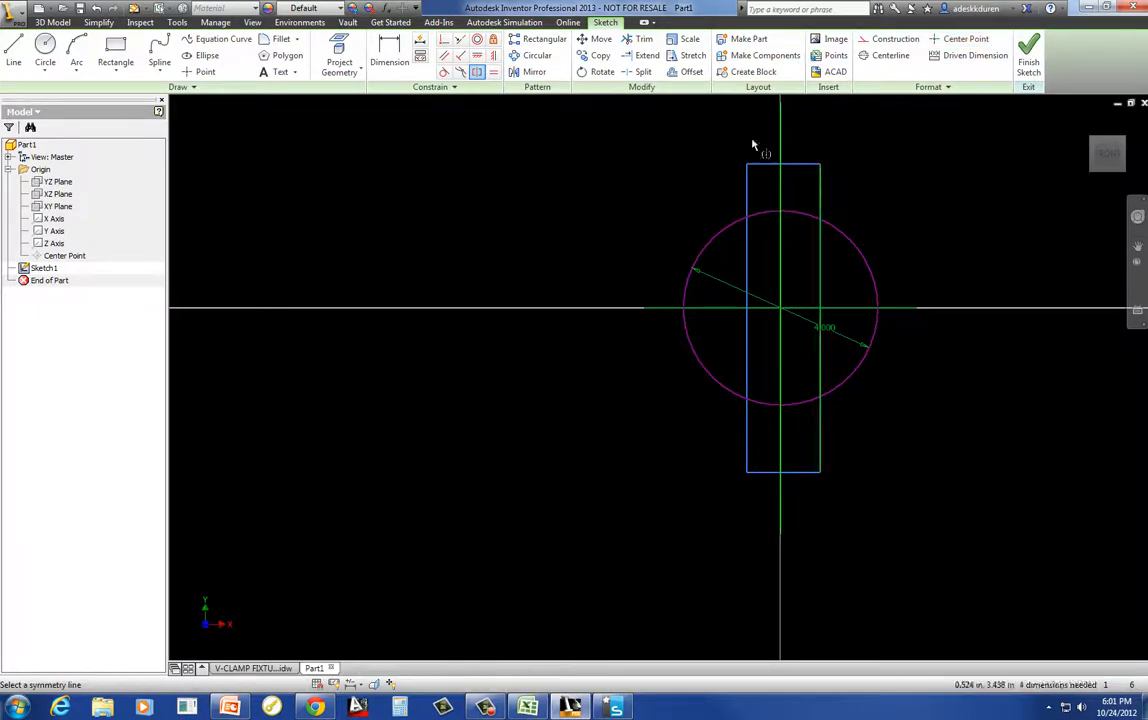
pyautogui.click(389, 55)
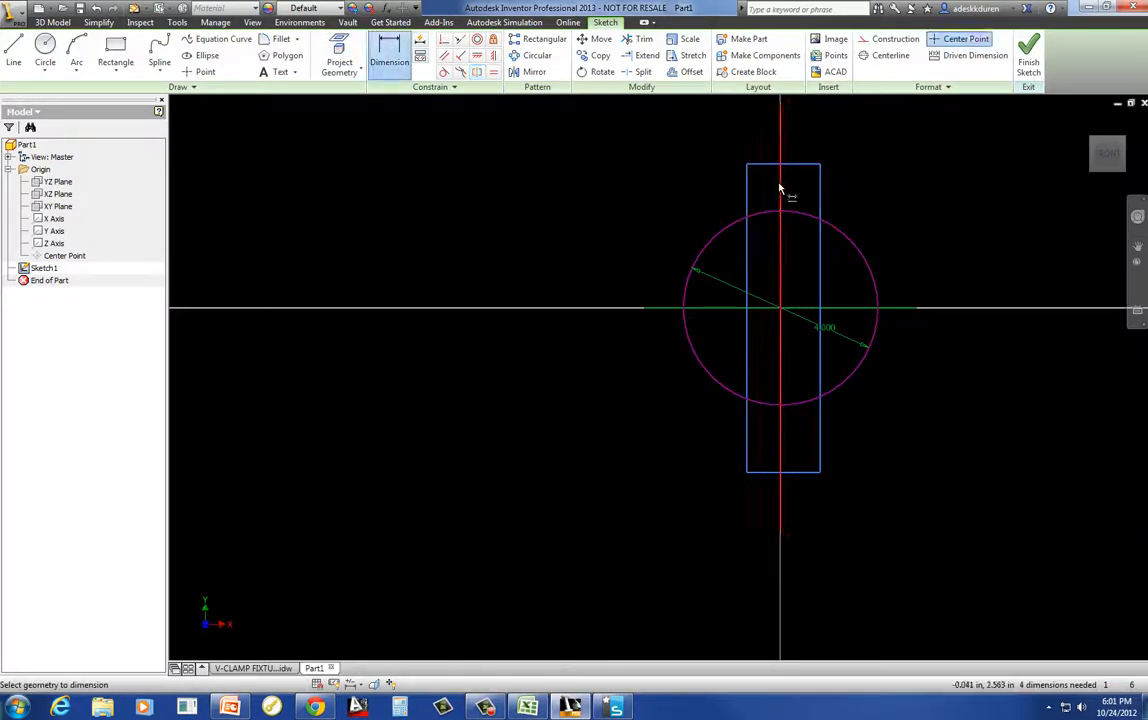
pyautogui.click(809, 137)
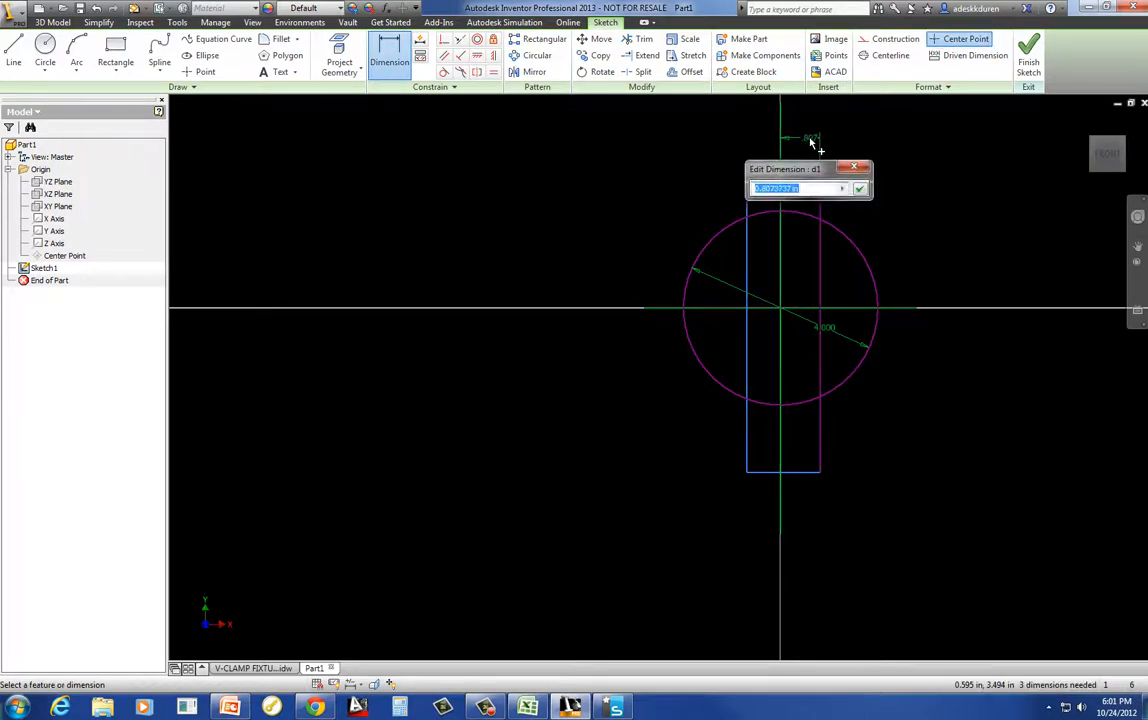
pyautogui.write('1')
pyautogui.press('Return')
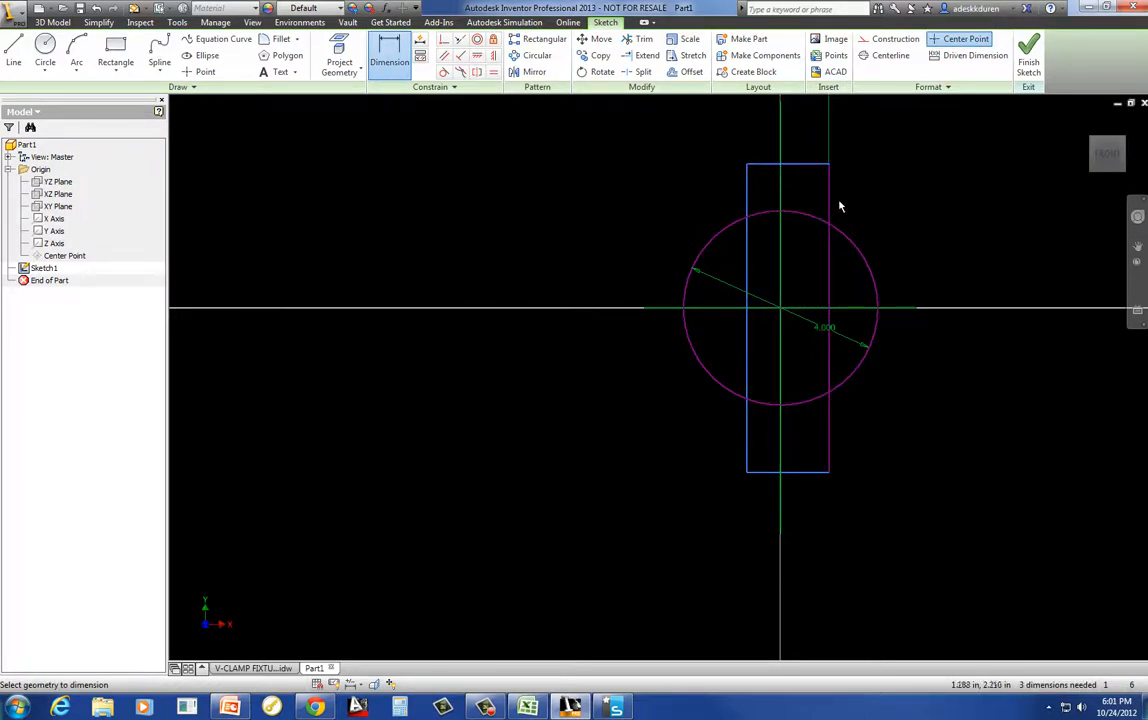
# Step: Dimension the rectangle's overall width between its two vertical edges as 2 in
pyautogui.scroll(-2, 718, 316)
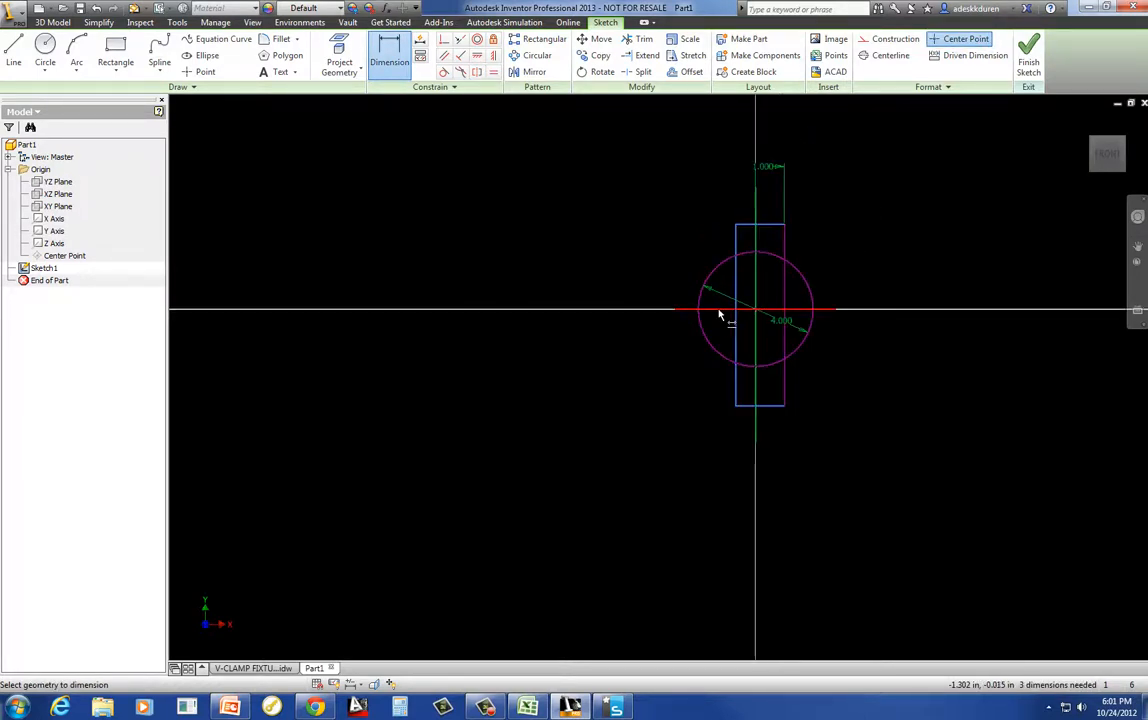
pyautogui.click(785, 290)
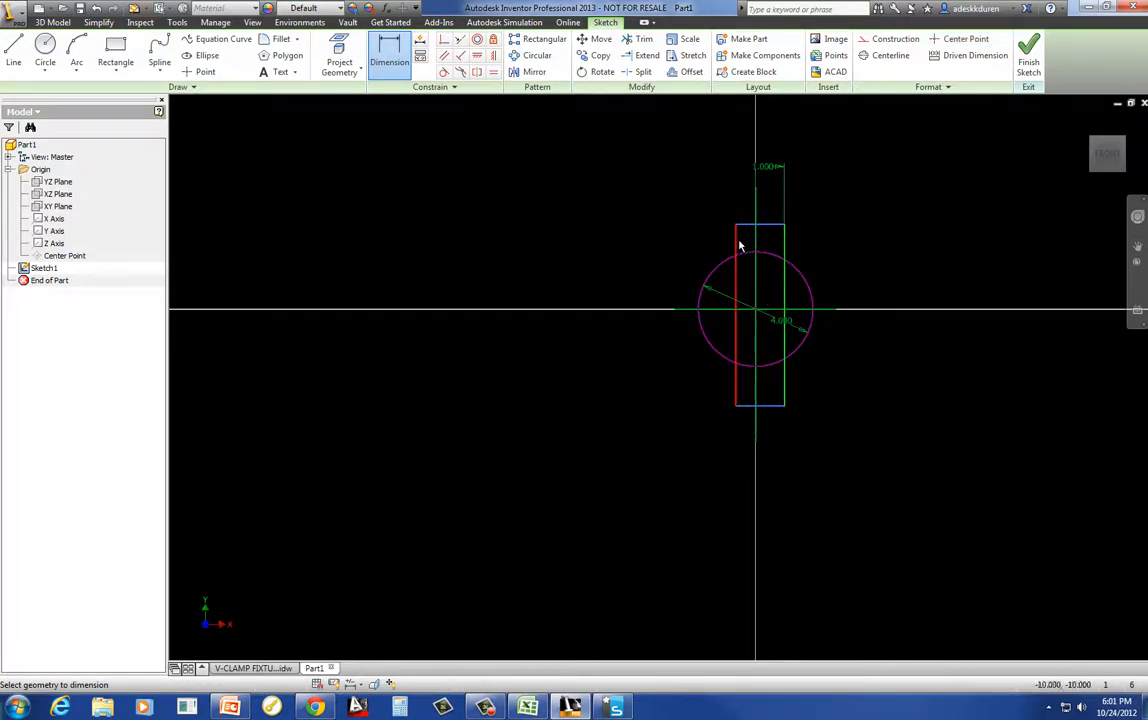
pyautogui.click(740, 245)
pyautogui.click(742, 136)
pyautogui.write('2')
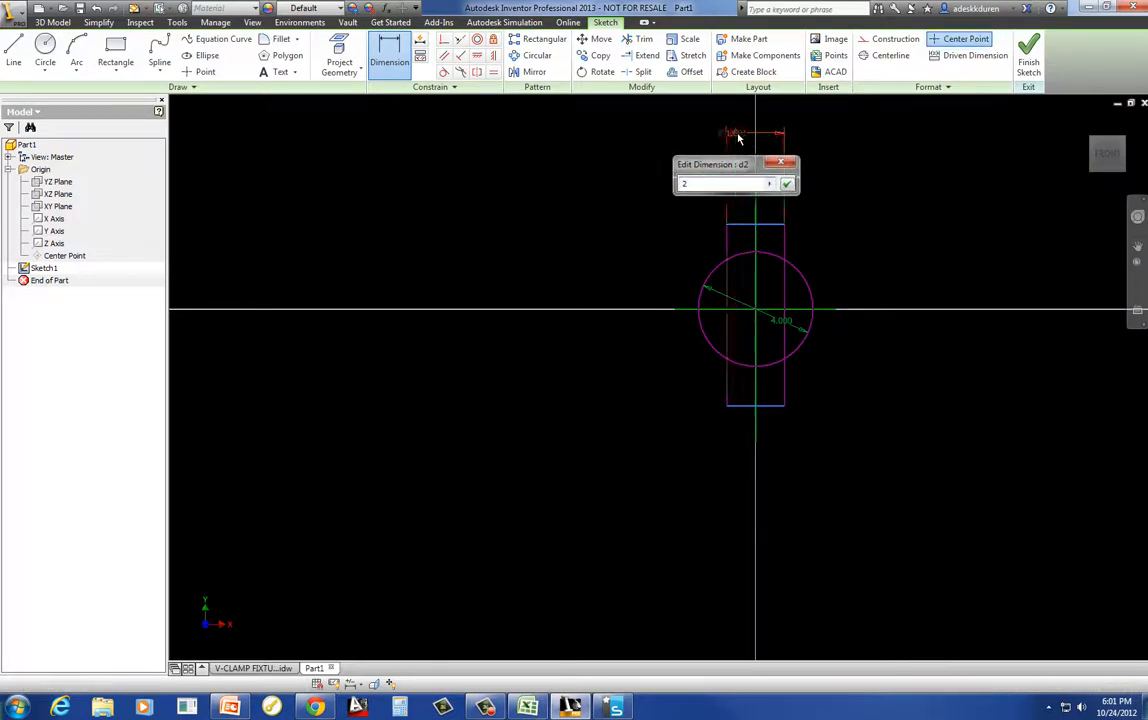
pyautogui.press('Return')
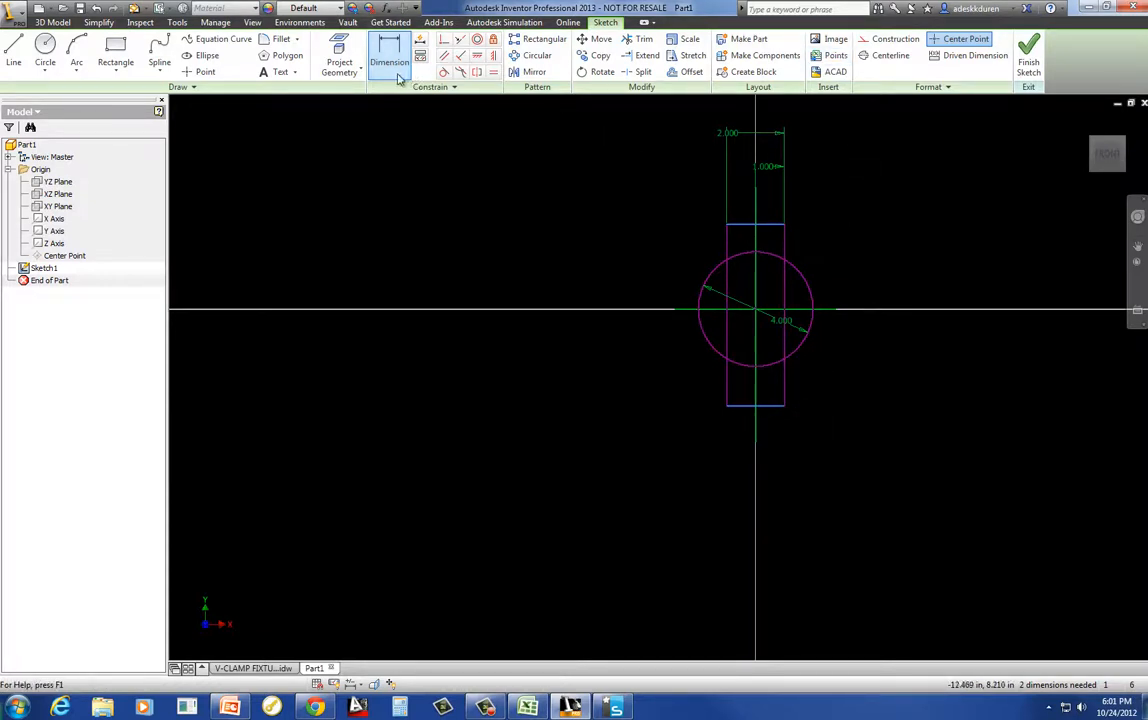
# Step: Dimension the rectangle's overall height between its top and bottom edges as 5.5 in
pyautogui.click(776, 225)
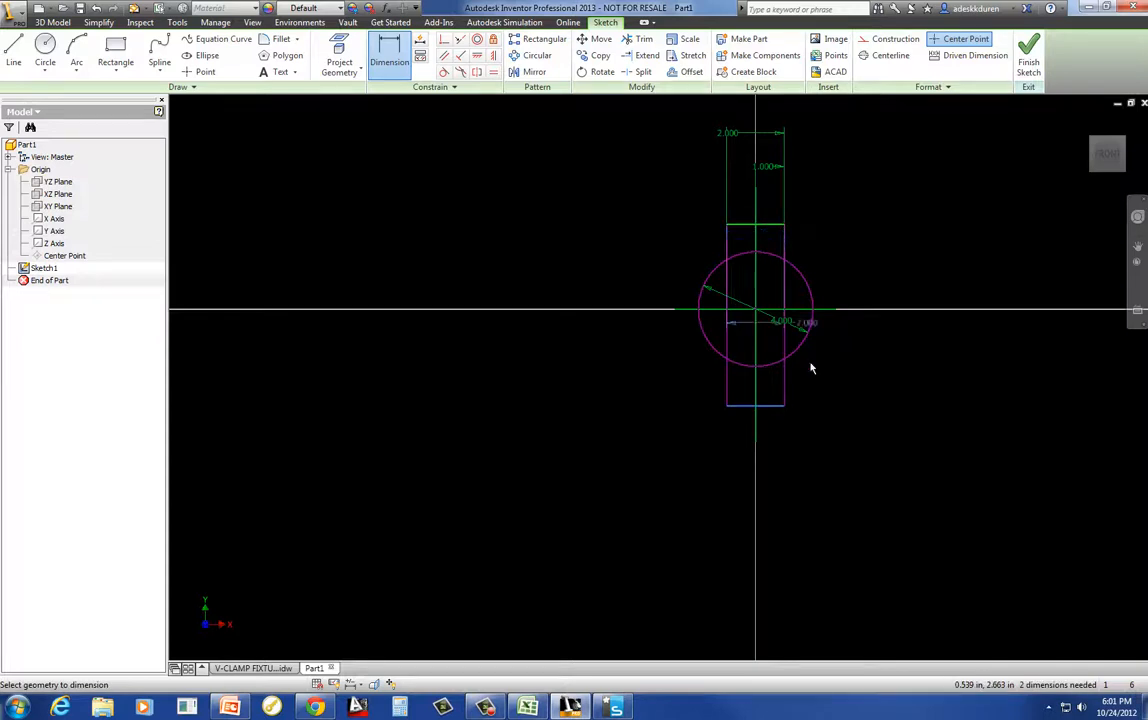
pyautogui.click(776, 405)
pyautogui.click(891, 369)
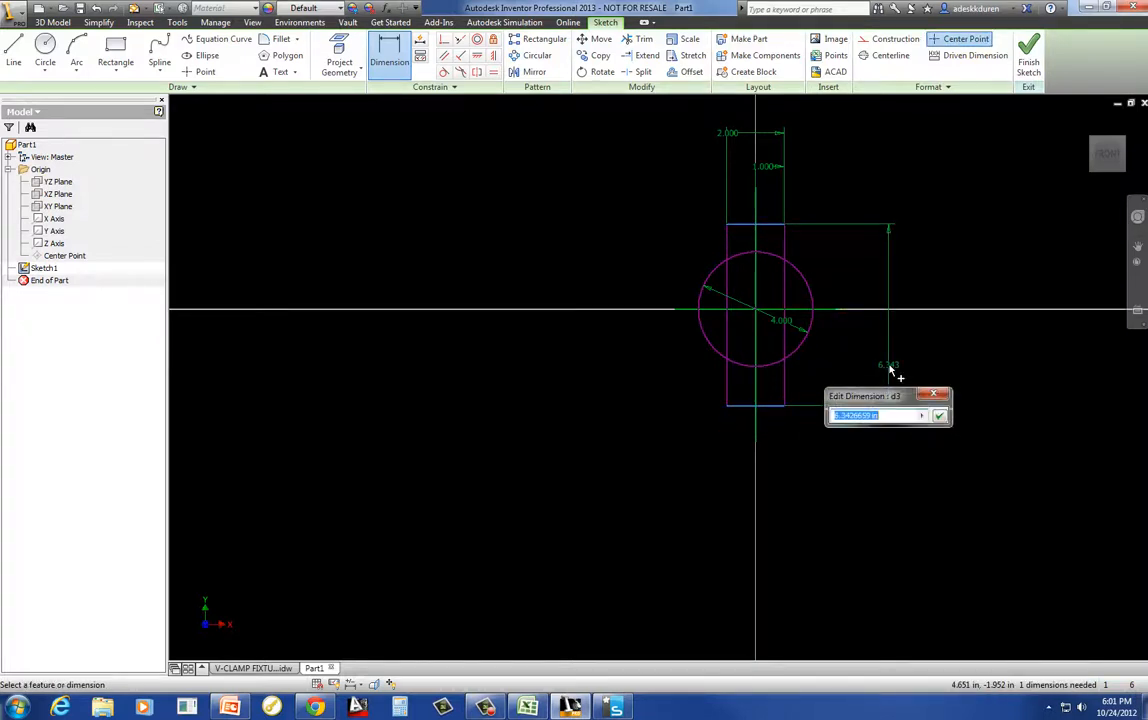
pyautogui.write('5.5')
pyautogui.press('Return')
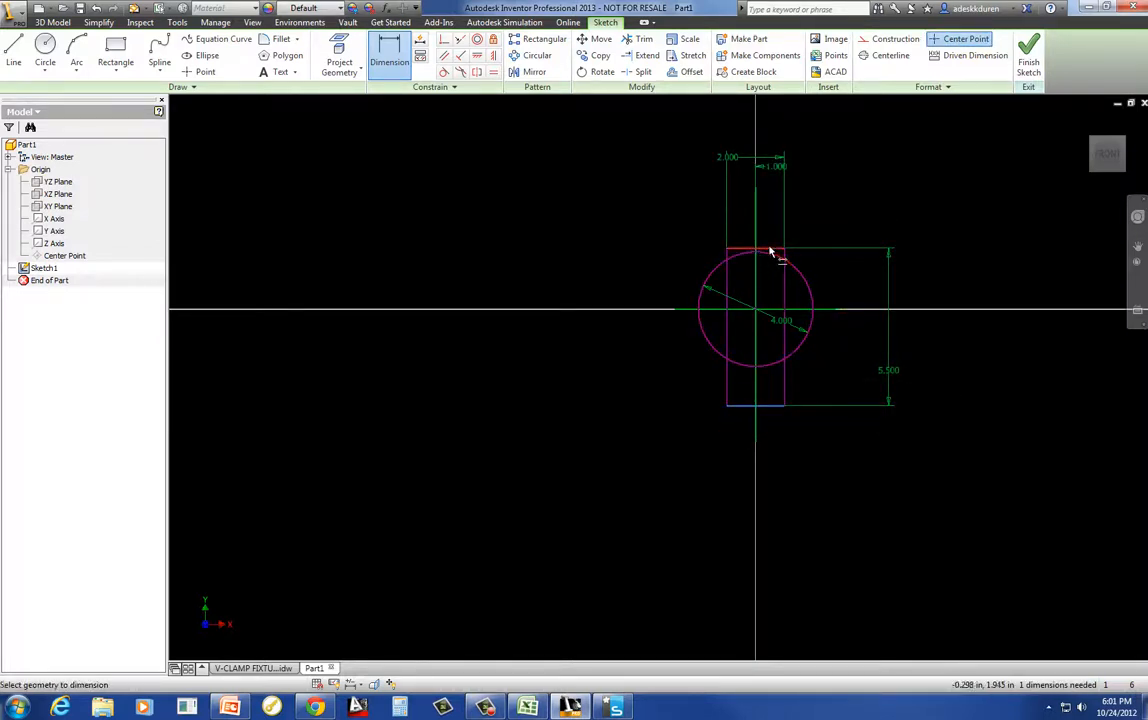
# Step: Dimension the rectangle's top edge 2.75 in from the projected horizontal reference line
pyautogui.click(771, 263)
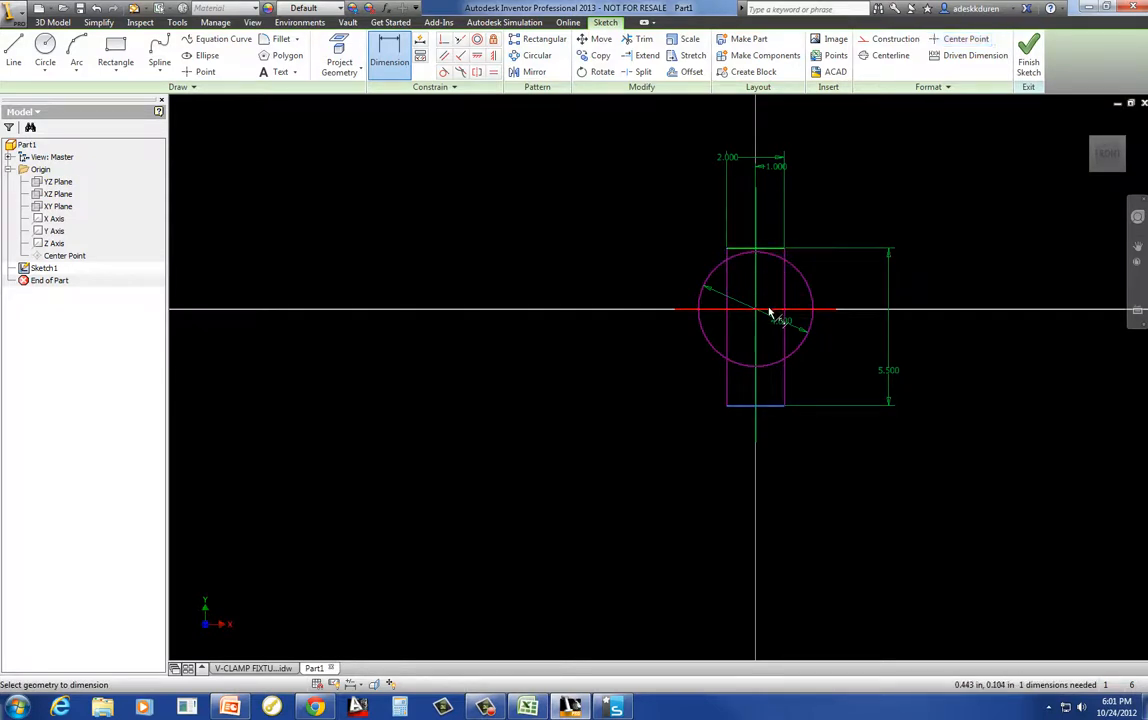
pyautogui.click(769, 311)
pyautogui.click(849, 291)
pyautogui.write('2.')
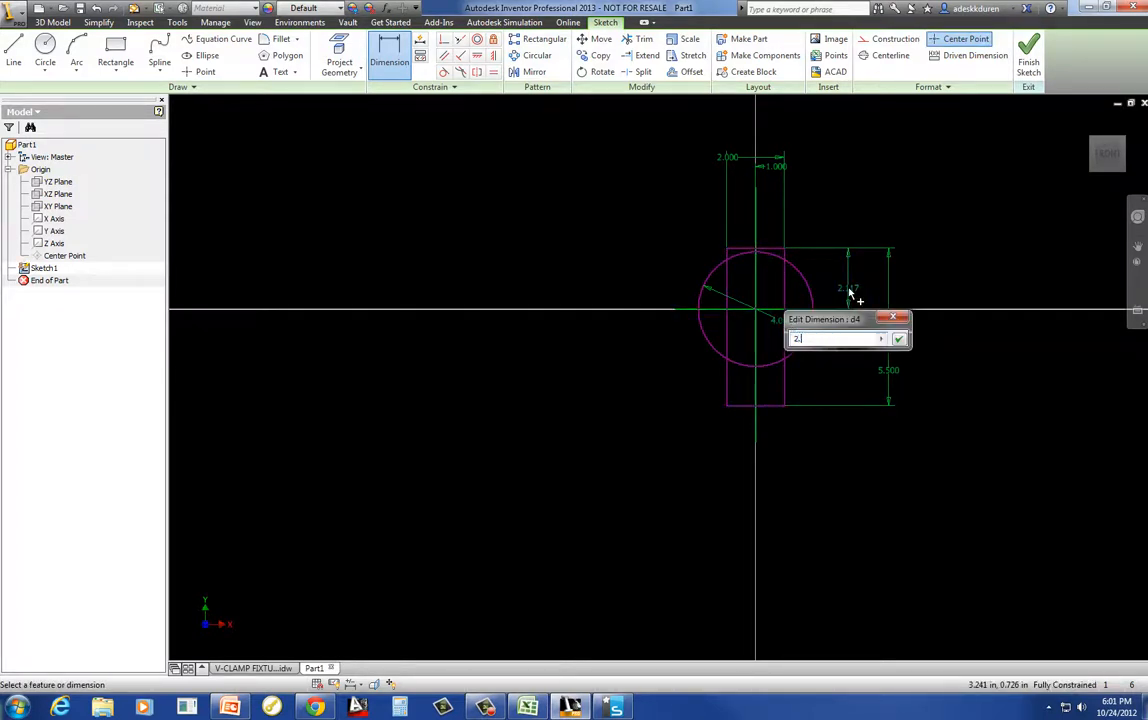
pyautogui.write('75')
pyautogui.press('Return')
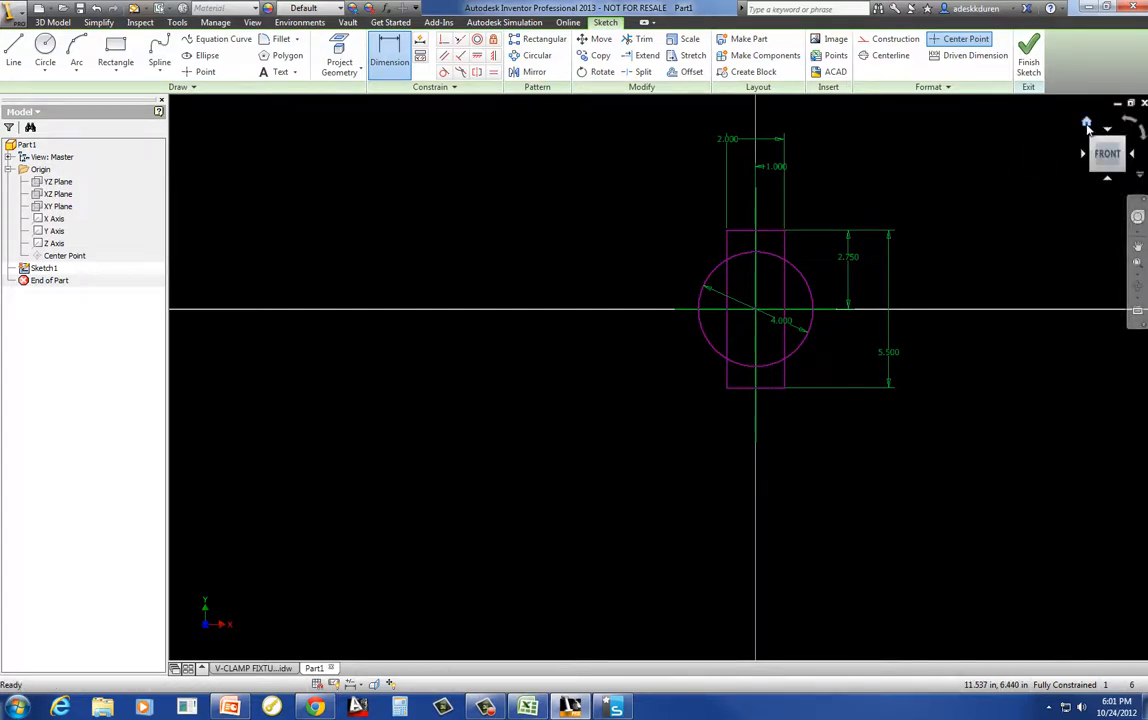
# Step: Extrude the rectangle and circle profiles together 3 in toward the back of the sketch plane
pyautogui.click(1087, 124)
pyautogui.press('e')
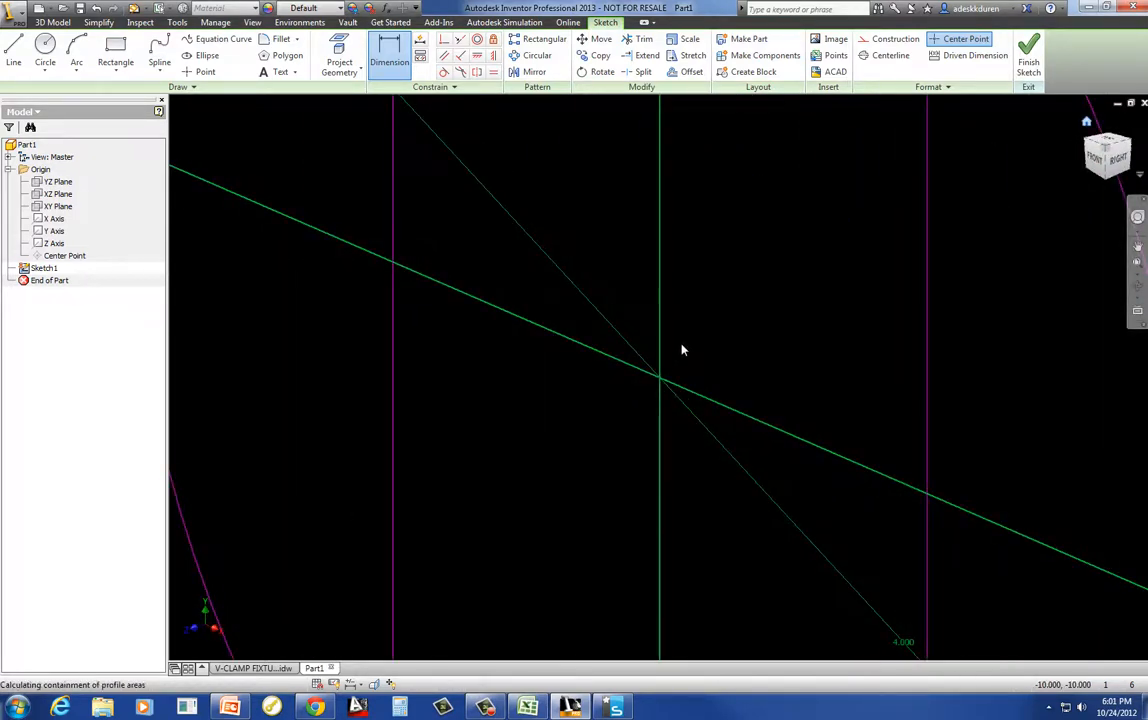
pyautogui.scroll(5, 683, 354)
pyautogui.scroll(-2, 683, 360)
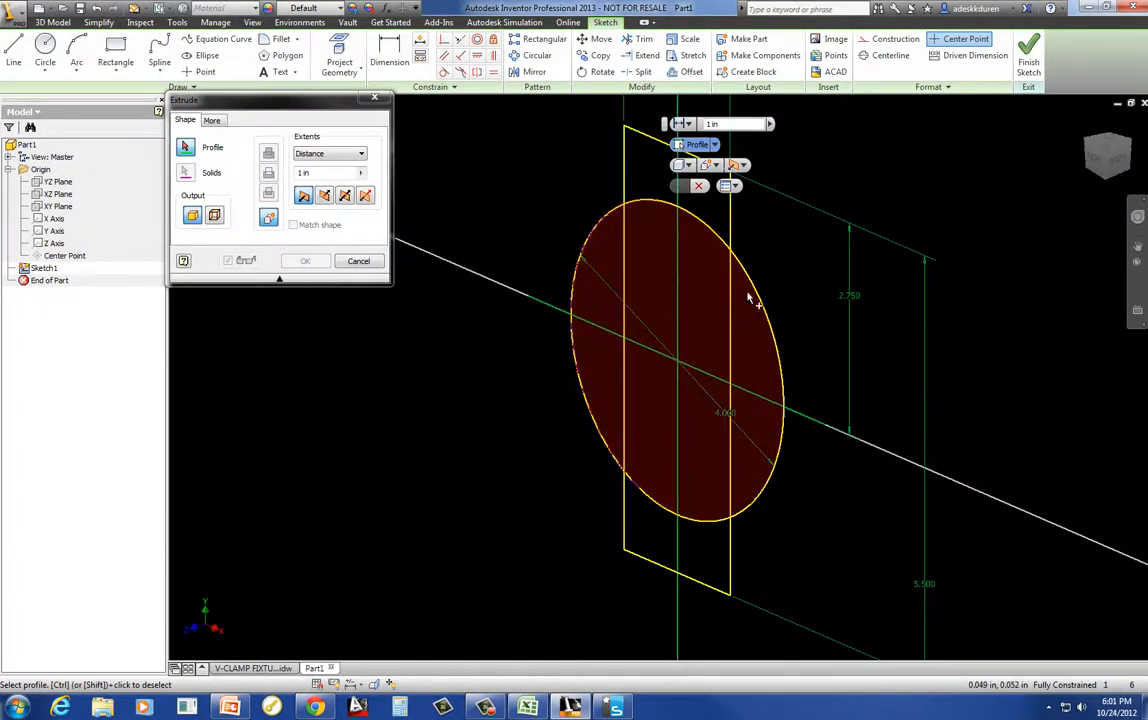
pyautogui.click(720, 213)
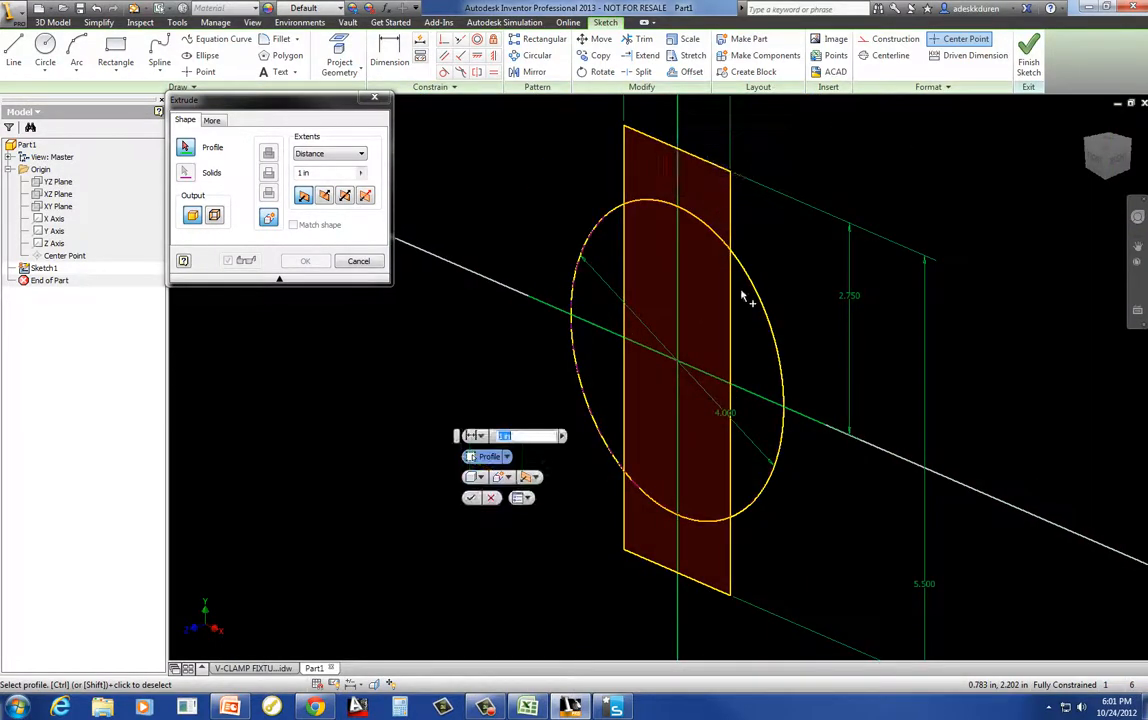
pyautogui.click(770, 350)
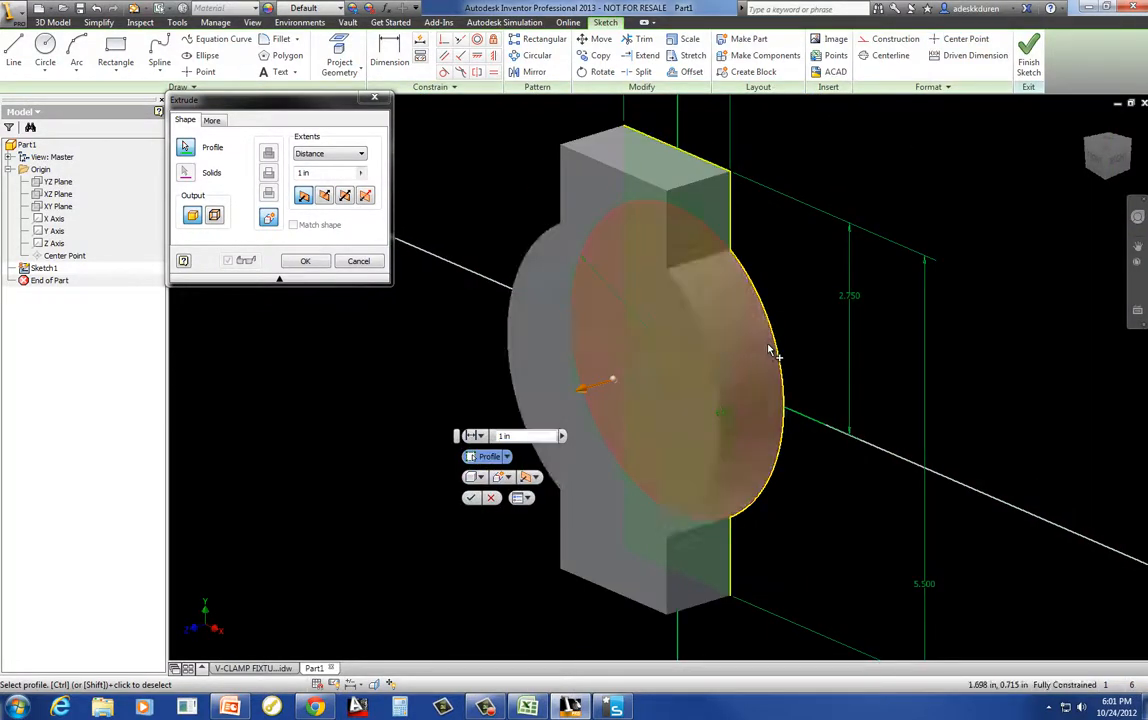
pyautogui.click(324, 196)
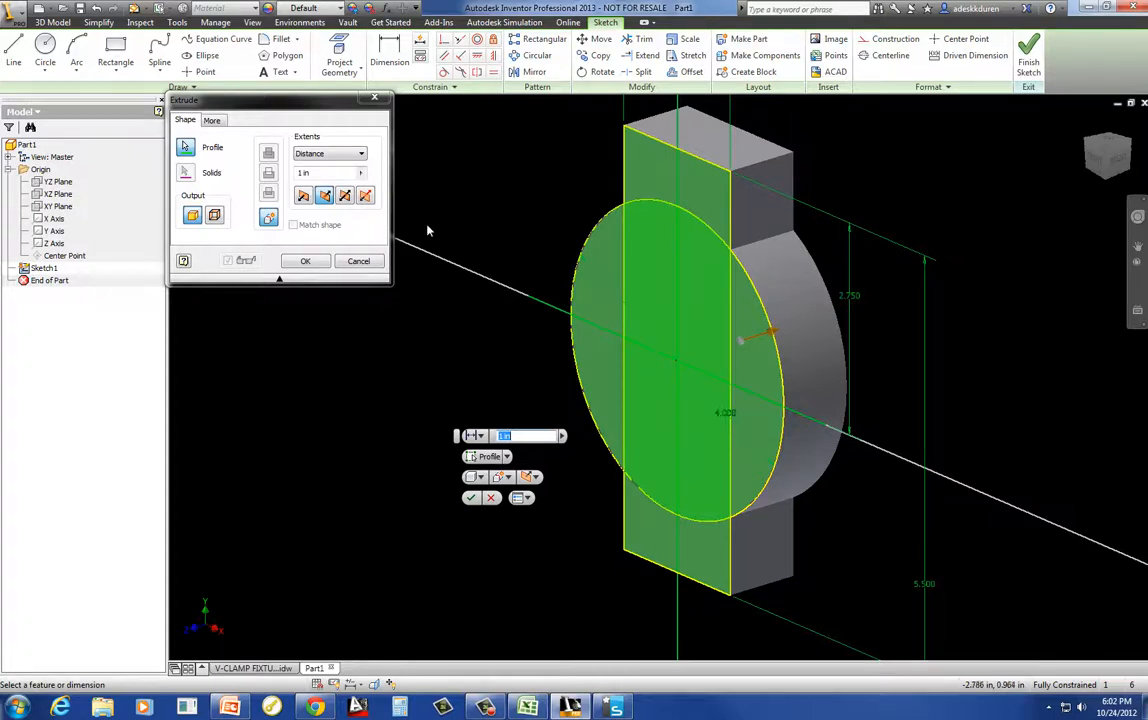
pyautogui.click(305, 174)
pyautogui.doubleClick(305, 174)
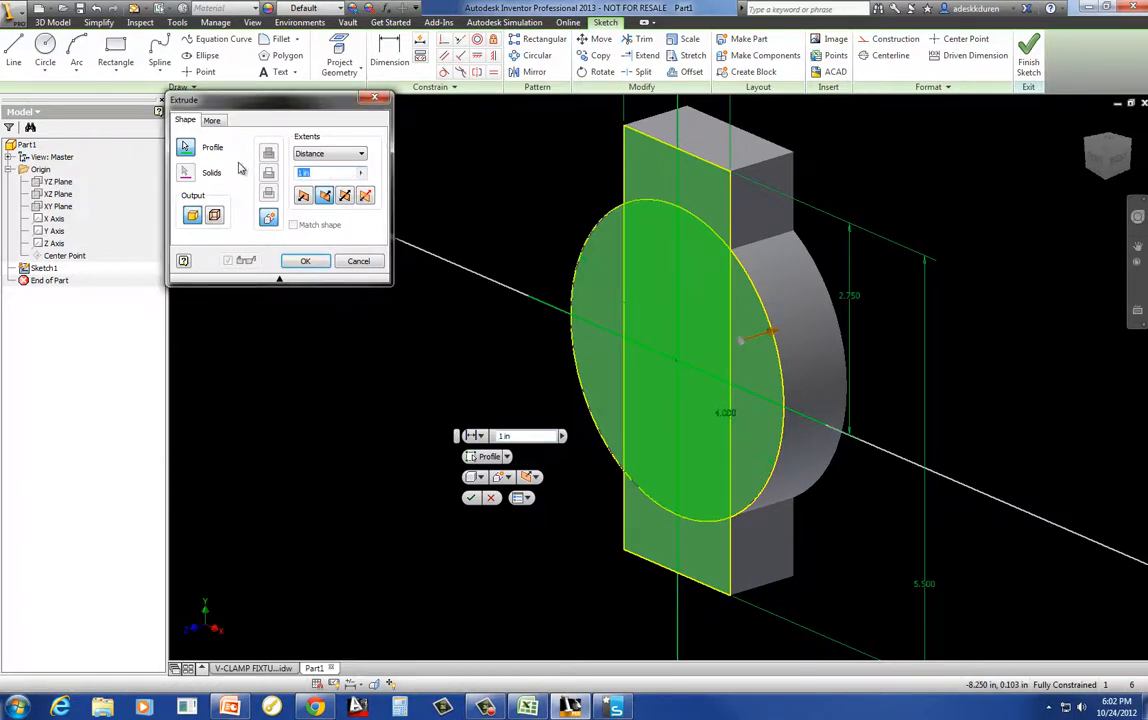
pyautogui.write('3')
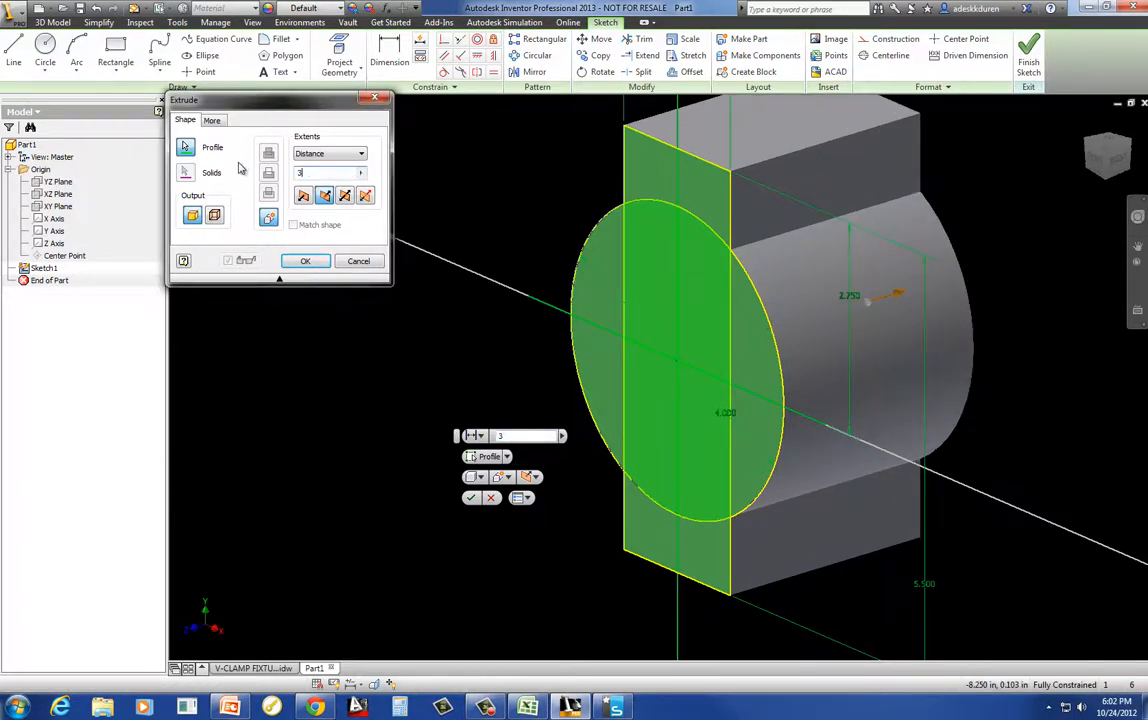
pyautogui.click(305, 260)
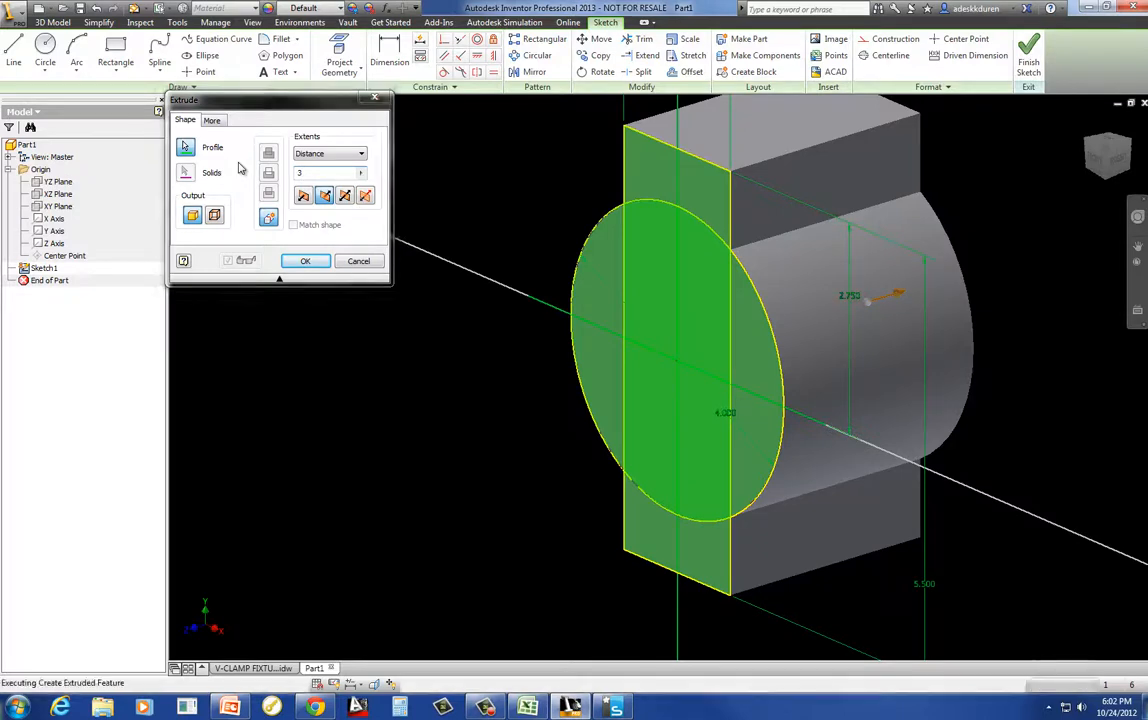
# Step: Place a concentric hole on the part's front face, using the cylindrical side face as the concentric reference
pyautogui.scroll(-2, 500, 333)
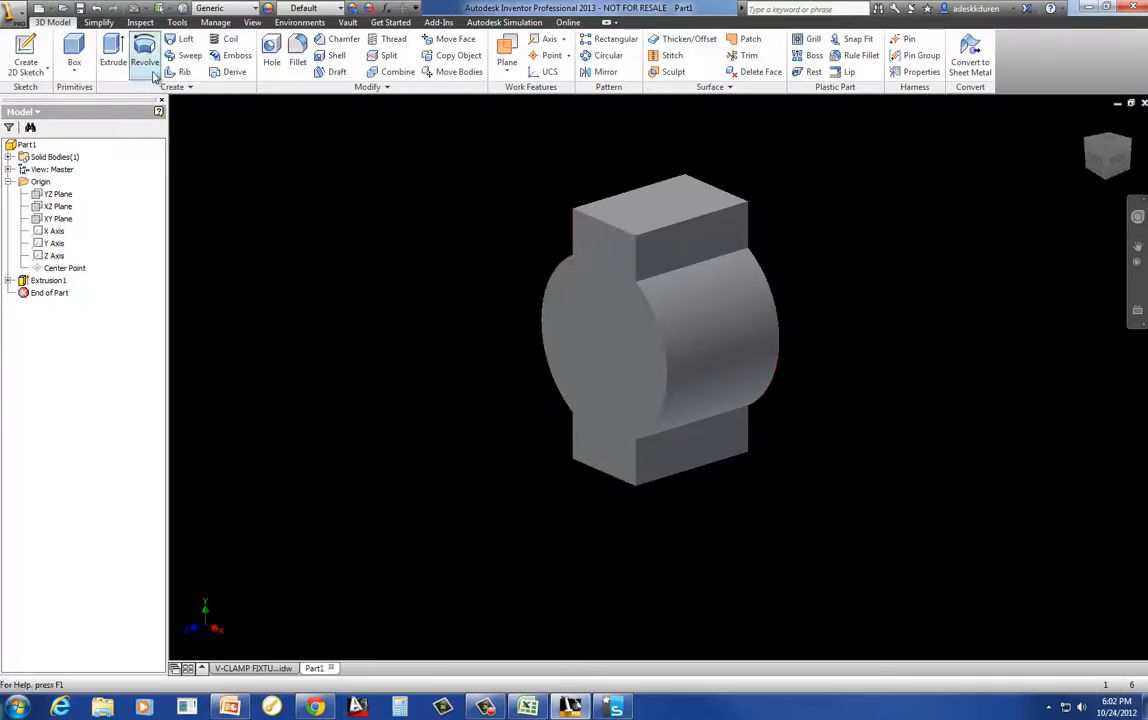
pyautogui.click(277, 60)
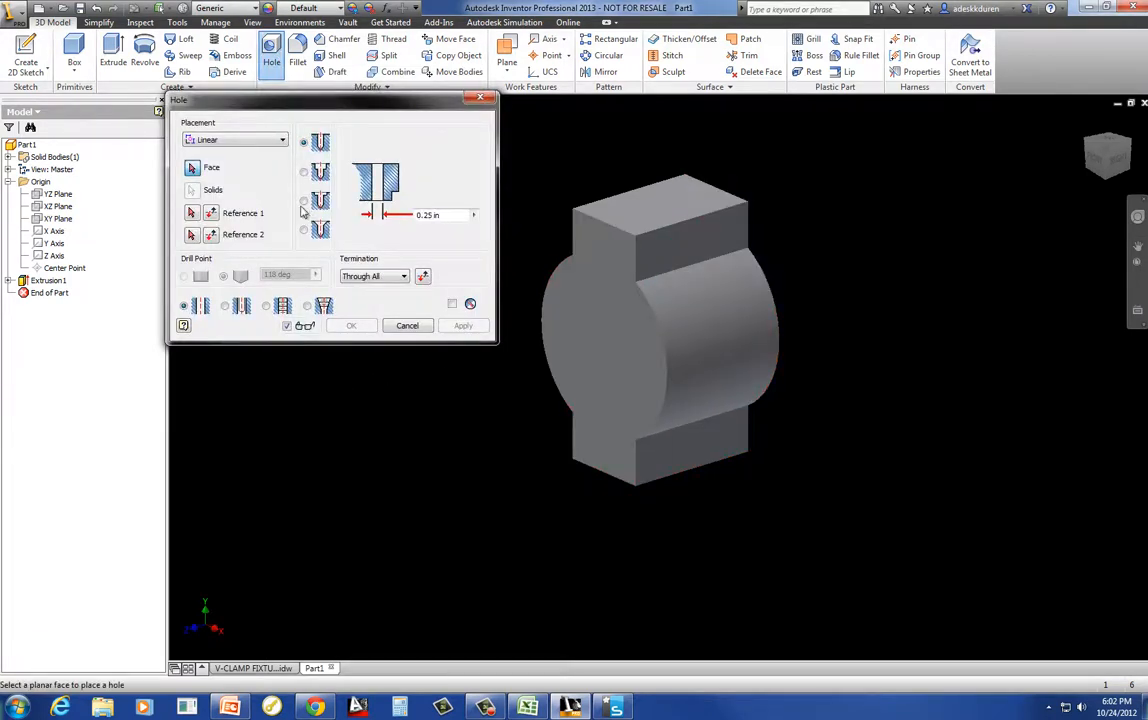
pyautogui.click(226, 139)
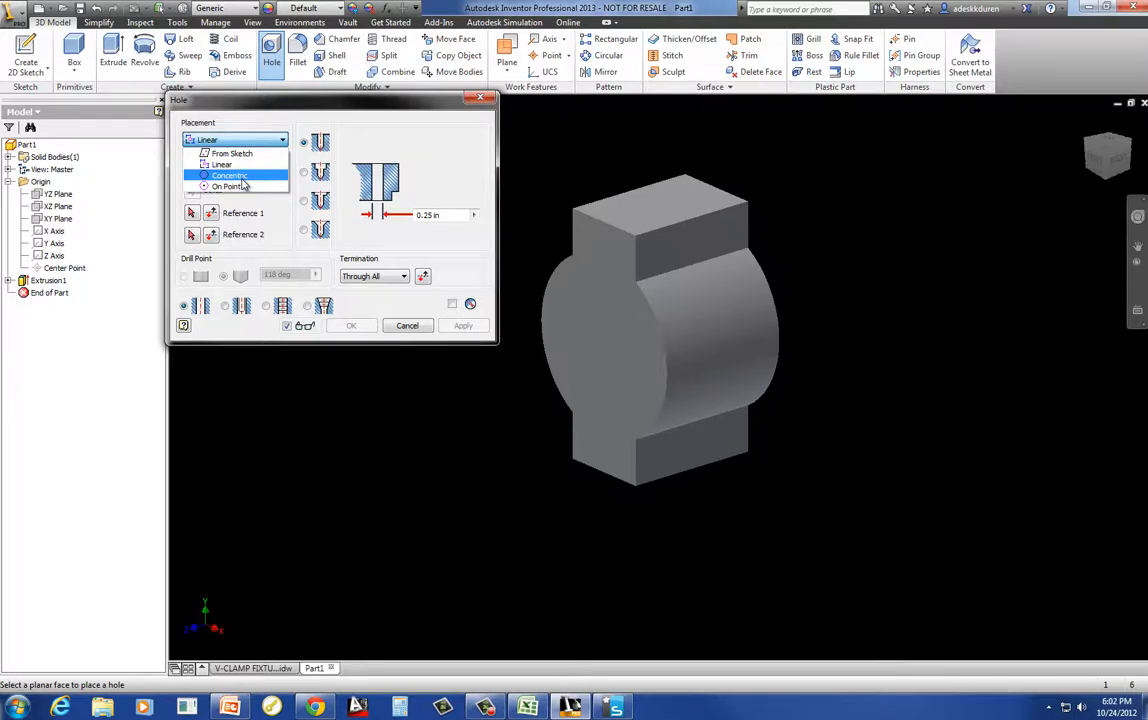
pyautogui.click(241, 178)
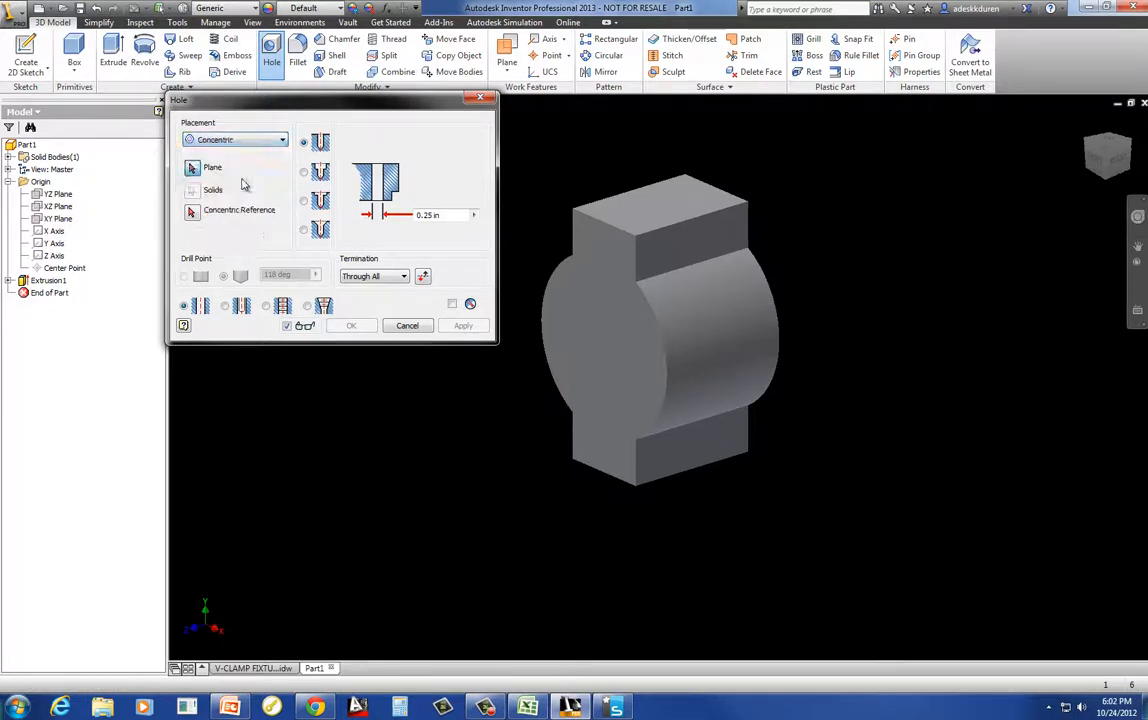
pyautogui.click(607, 347)
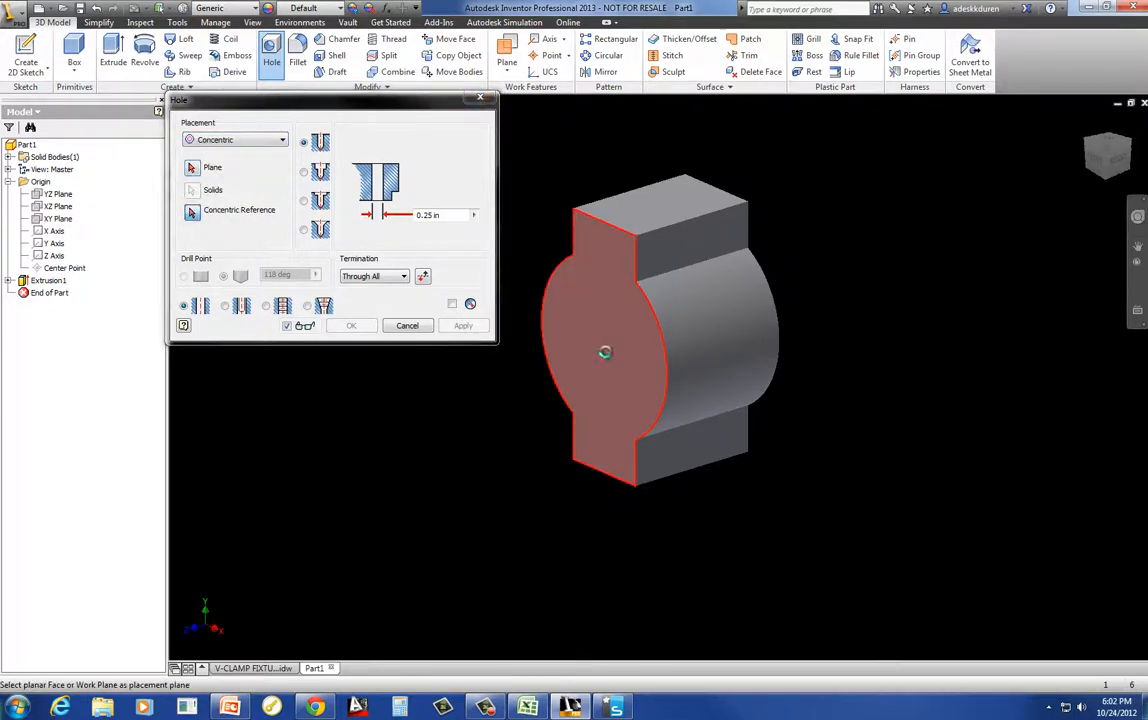
pyautogui.click(740, 343)
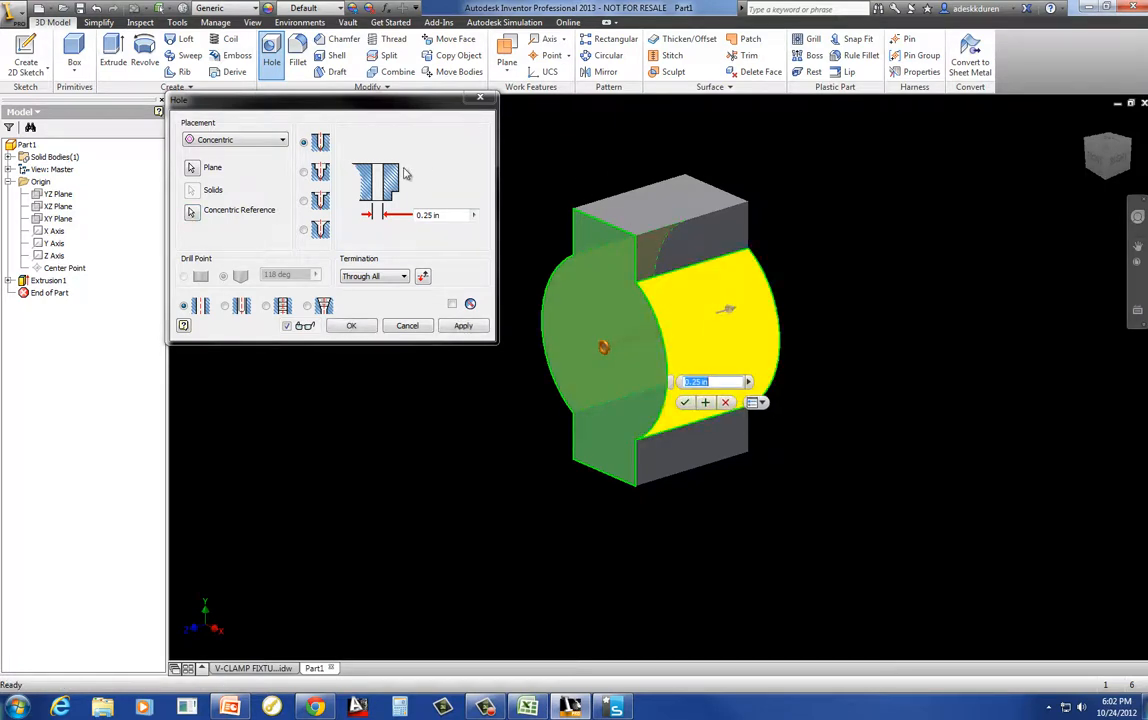
# Step: Make the hole a counterbore with Distance termination, 0.75 in in diameter and 1.63 in deep
pyautogui.click(305, 174)
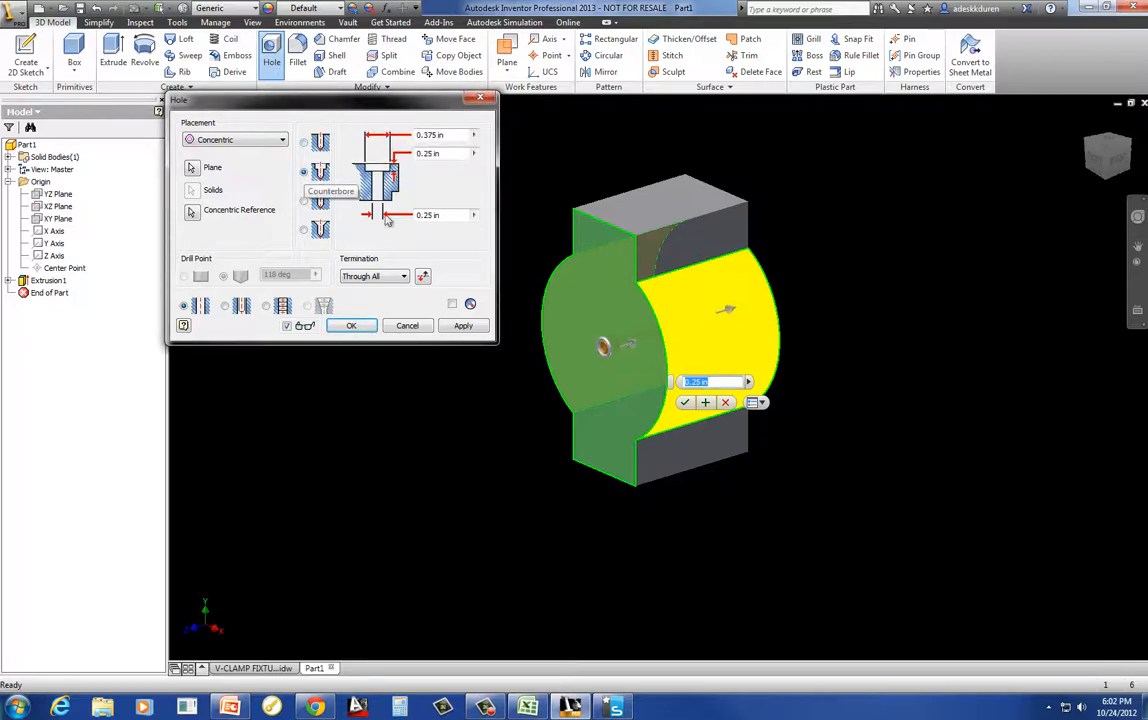
pyautogui.click(405, 277)
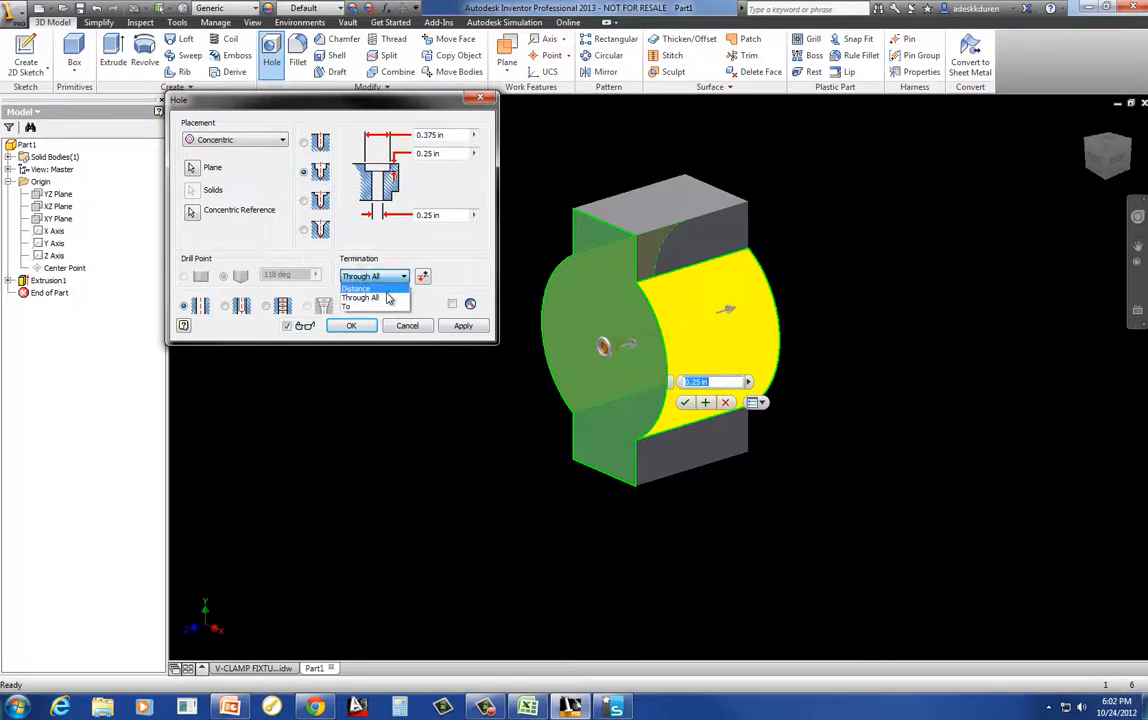
pyautogui.click(365, 288)
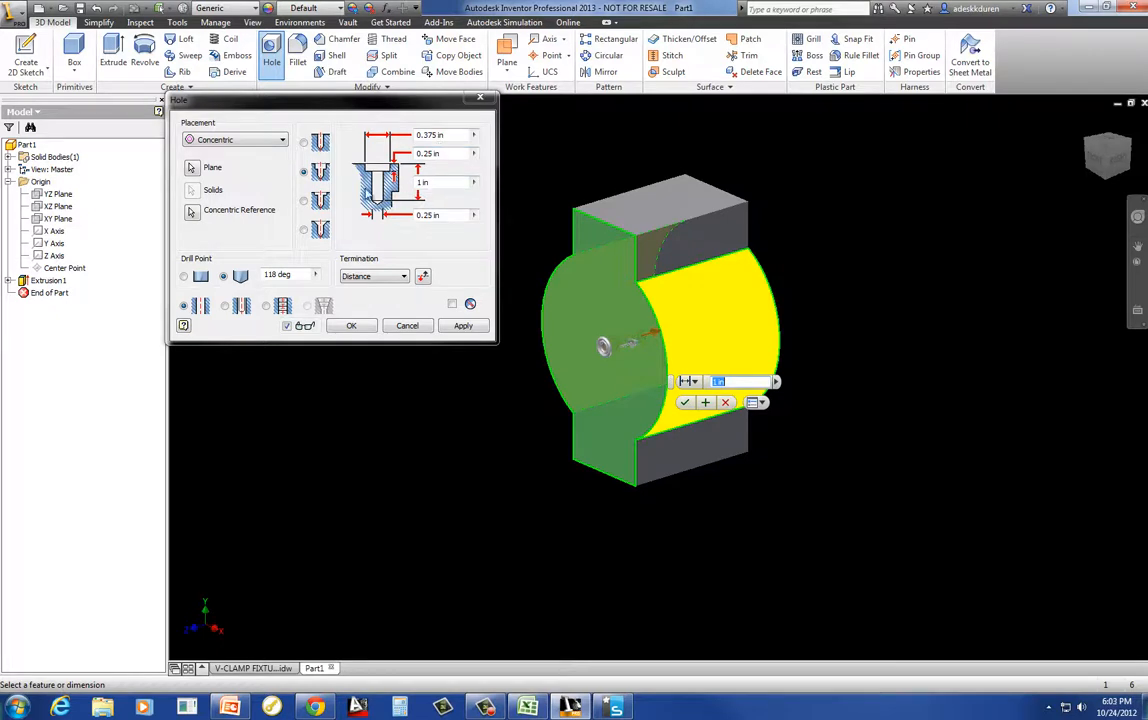
pyautogui.click(440, 216)
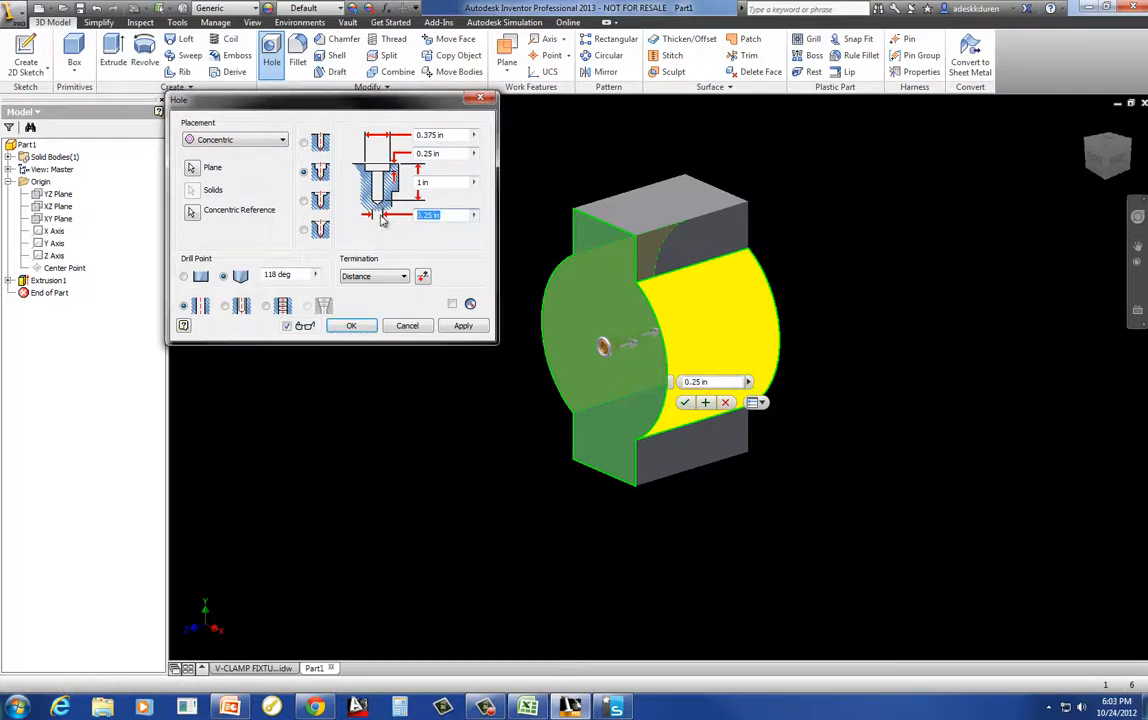
pyautogui.press('BackSpace')
pyautogui.press('Tab')
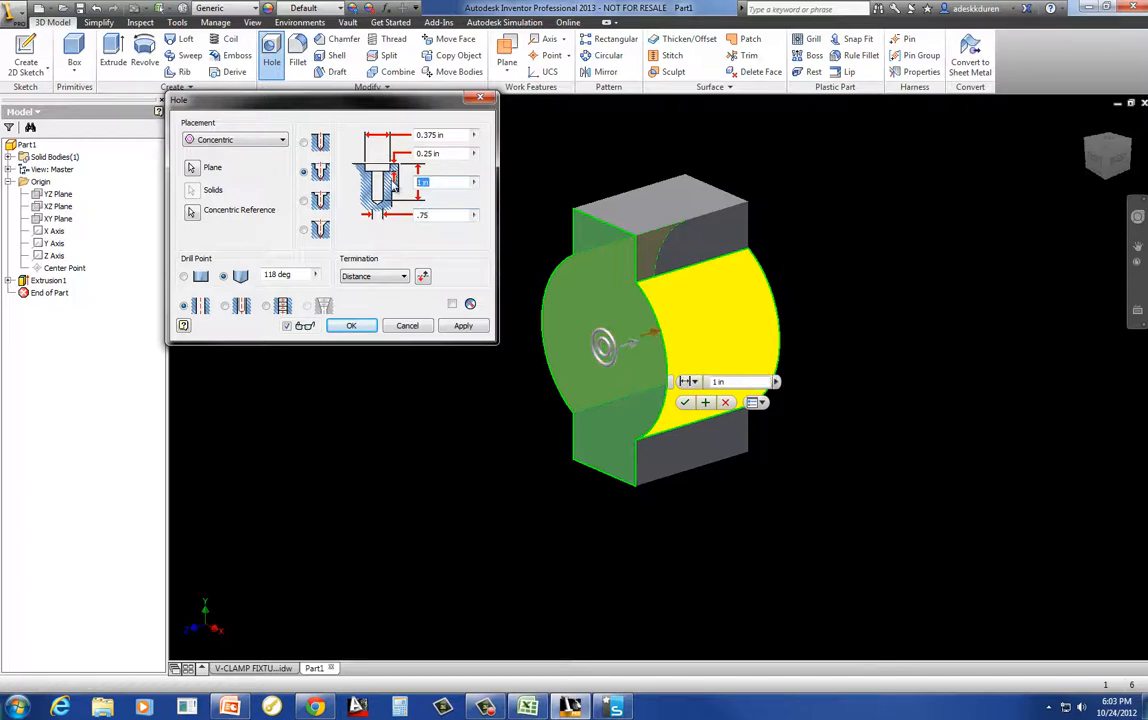
pyautogui.write('1.63')
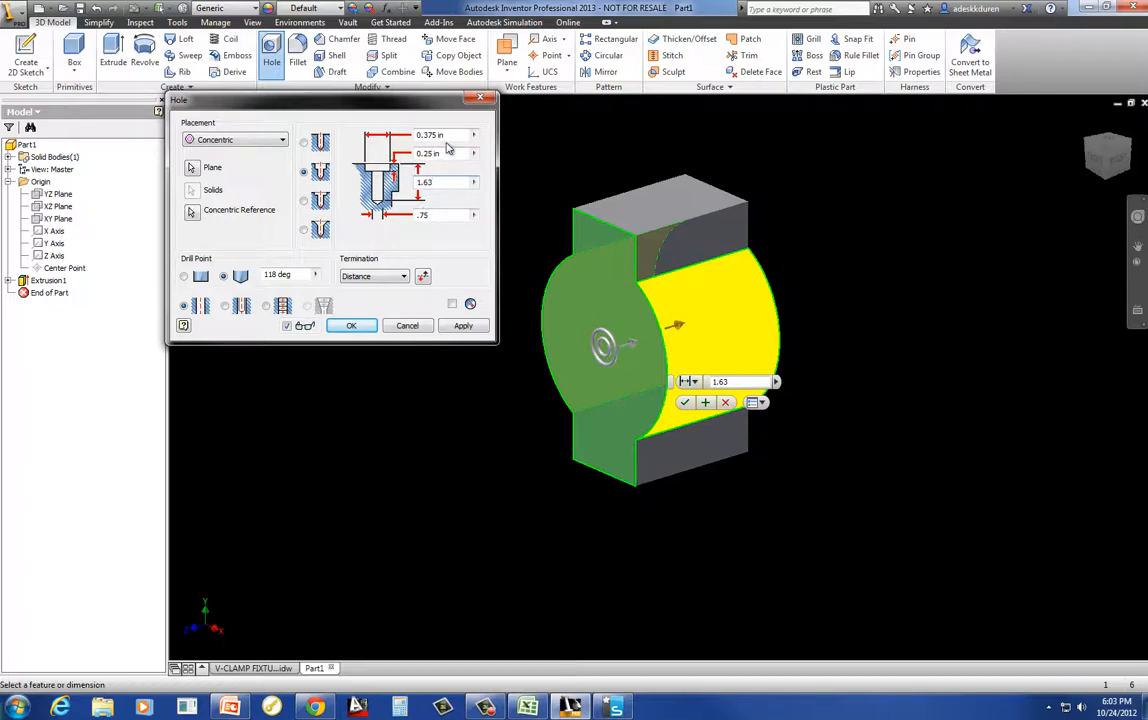
# Step: Set the counterbore to 1.25 in diameter and 0.25 in depth, and create the hole with an angled 118 deg drill point
pyautogui.doubleClick(438, 135)
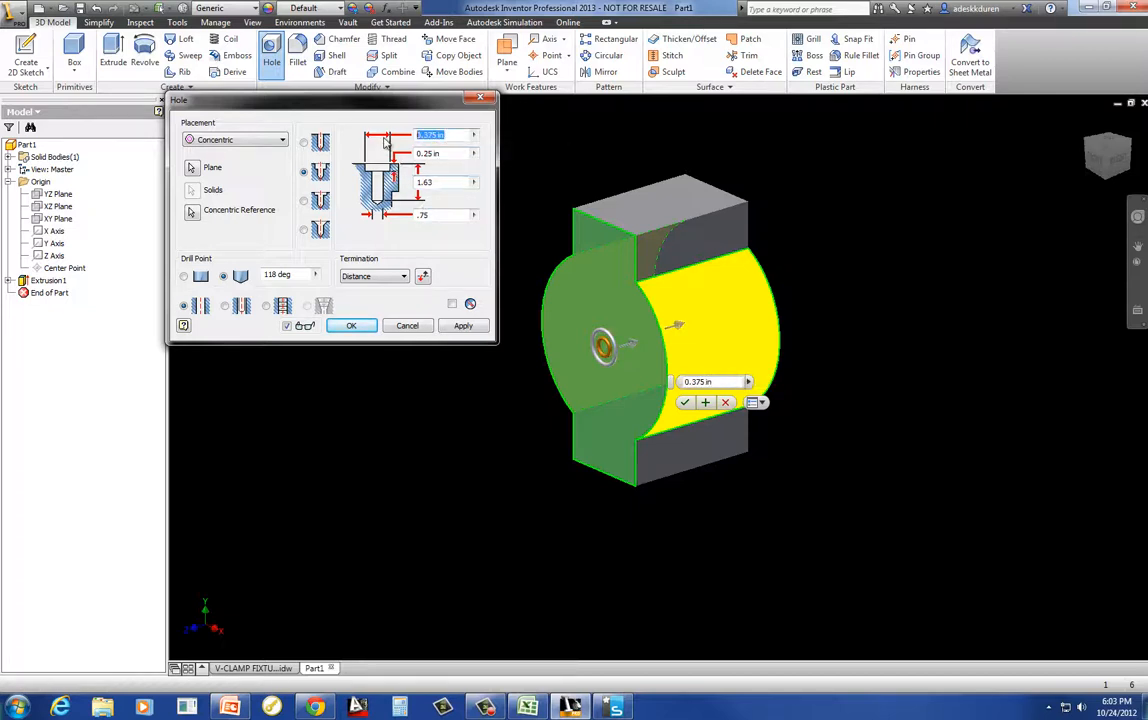
pyautogui.write('1.25')
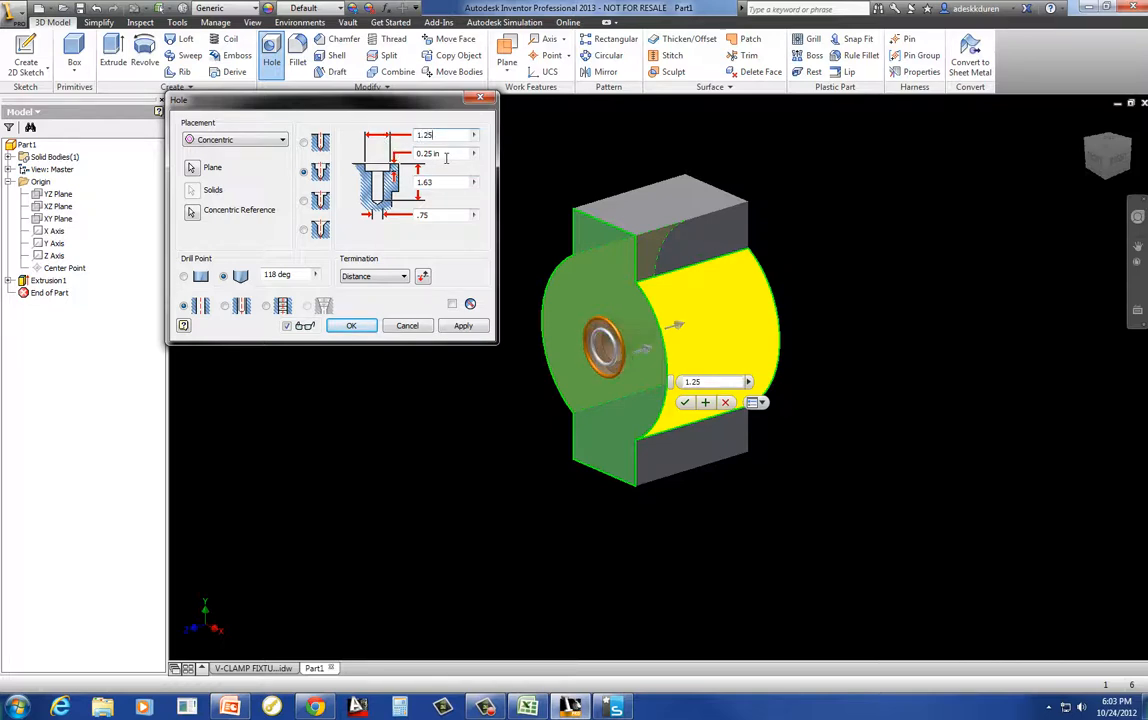
pyautogui.press('Tab')
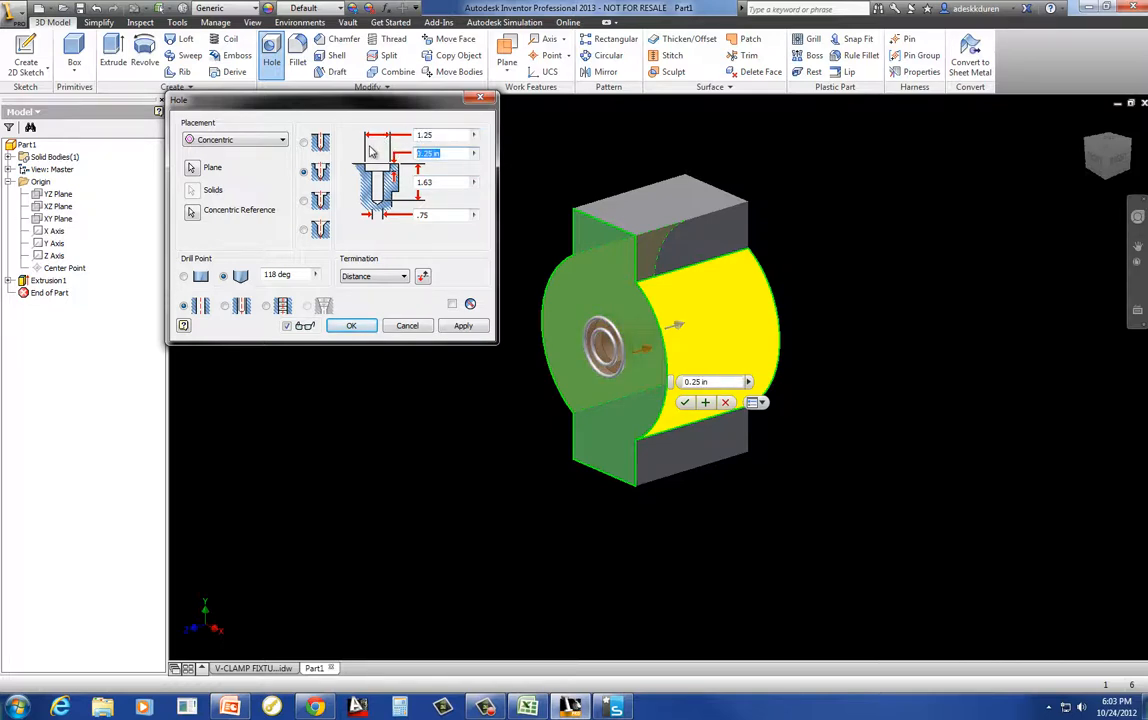
pyautogui.write('.25')
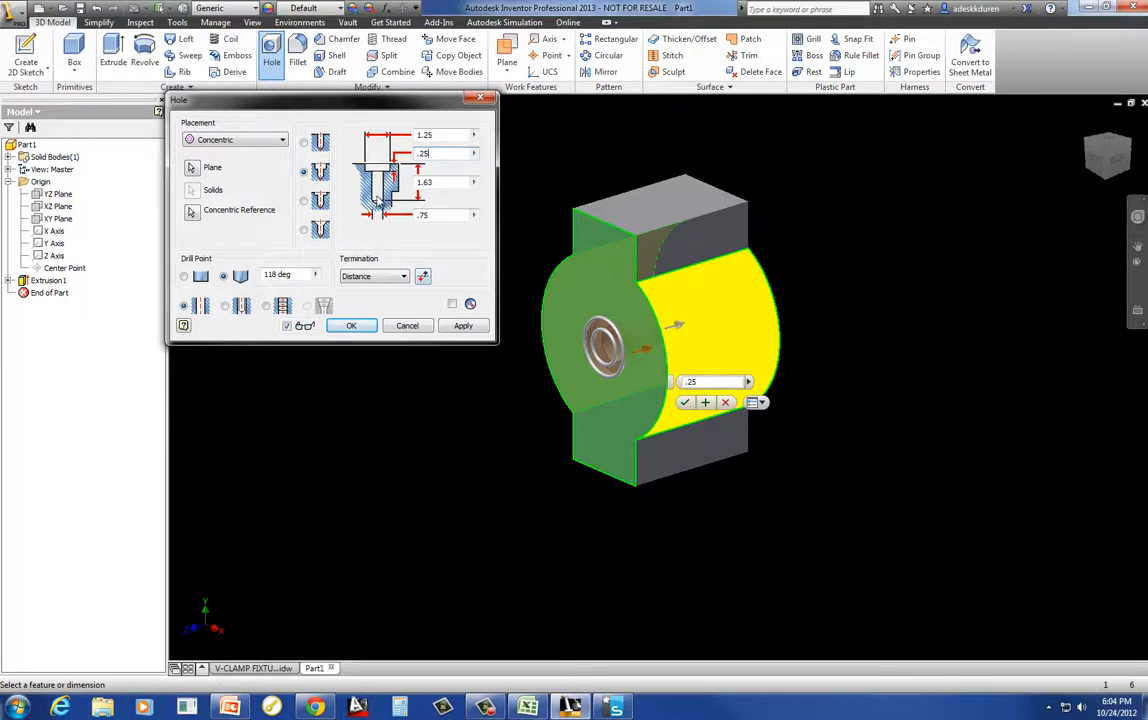
pyautogui.click(183, 276)
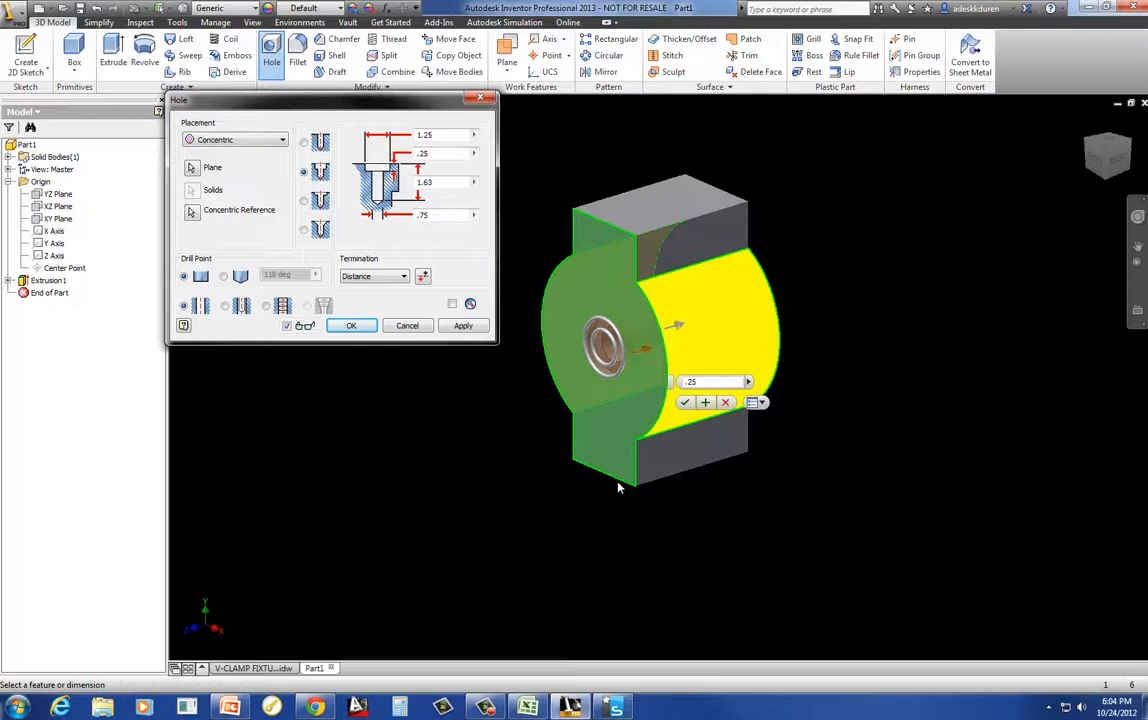
pyautogui.click(223, 276)
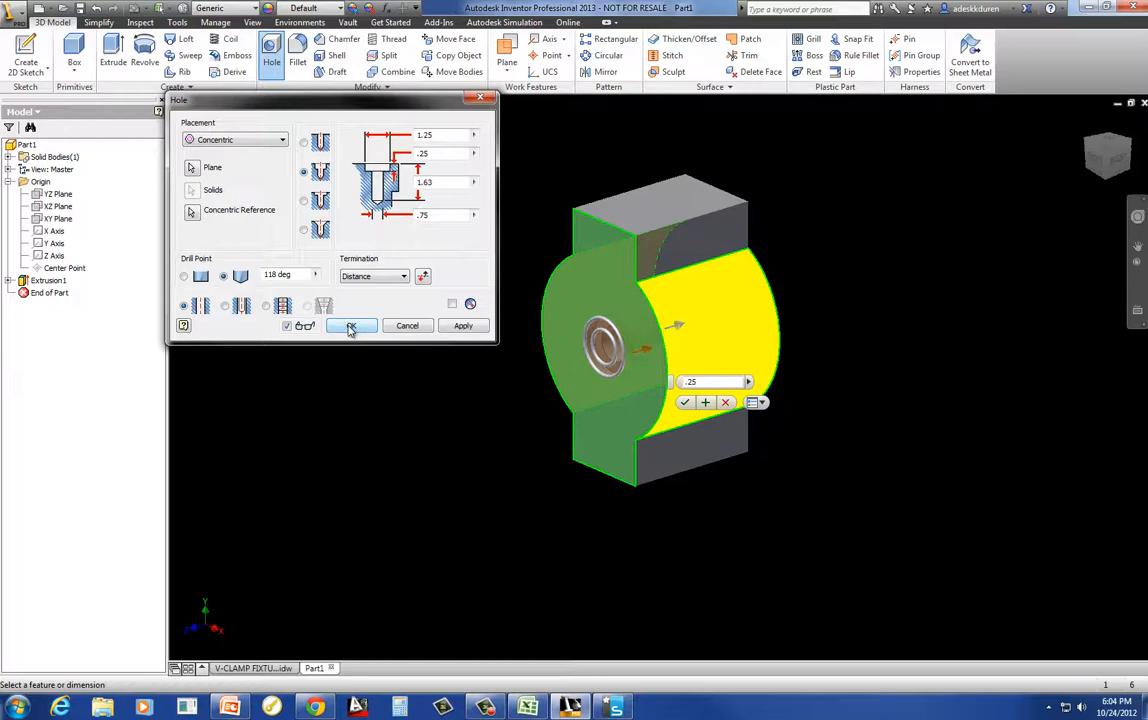
pyautogui.click(350, 327)
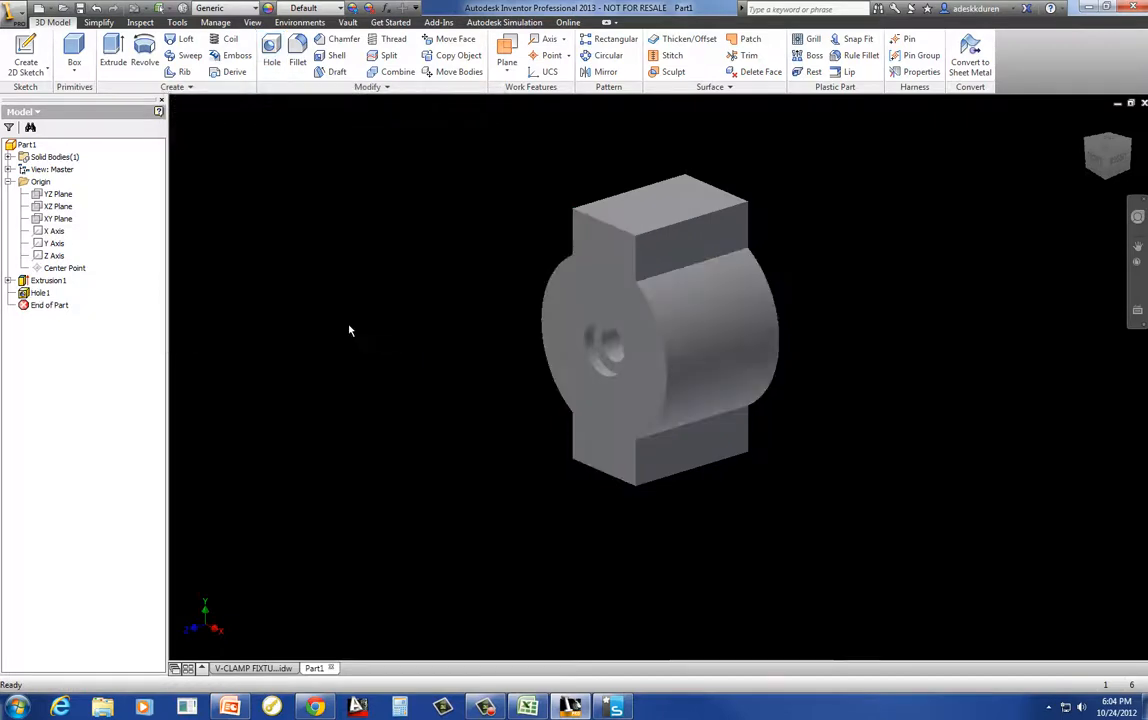
# Step: Create a sketch on the part's front face and project the YZ and XZ origin planes into it
pyautogui.click(605, 288)
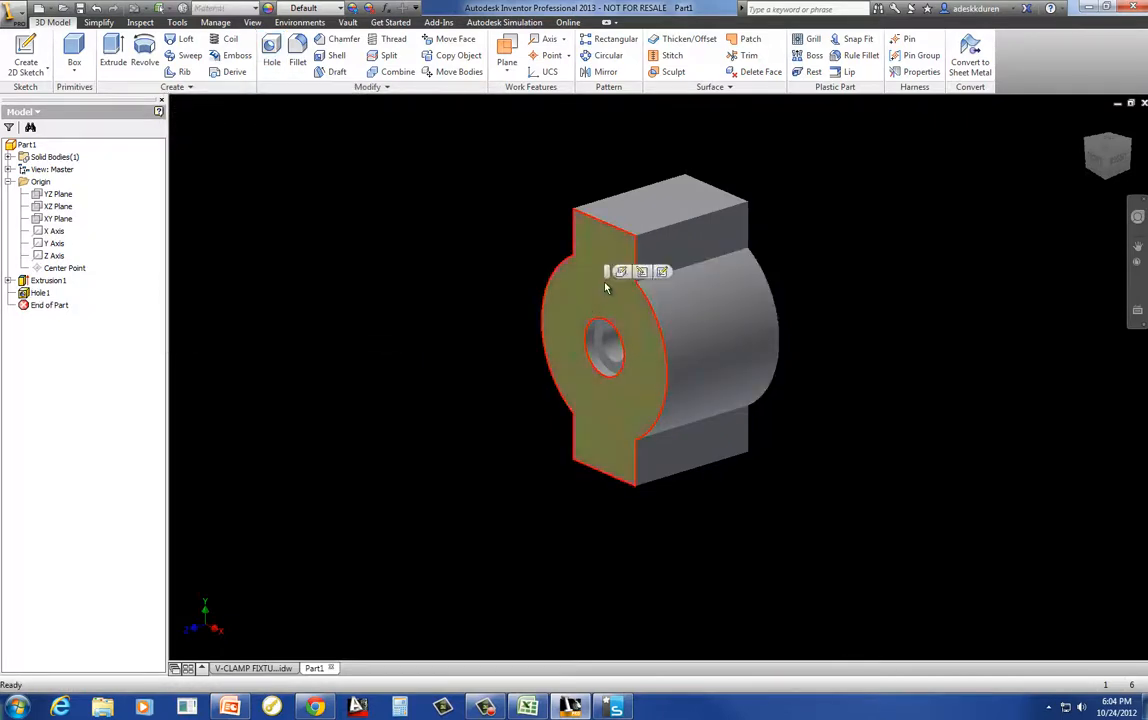
pyautogui.click(662, 273)
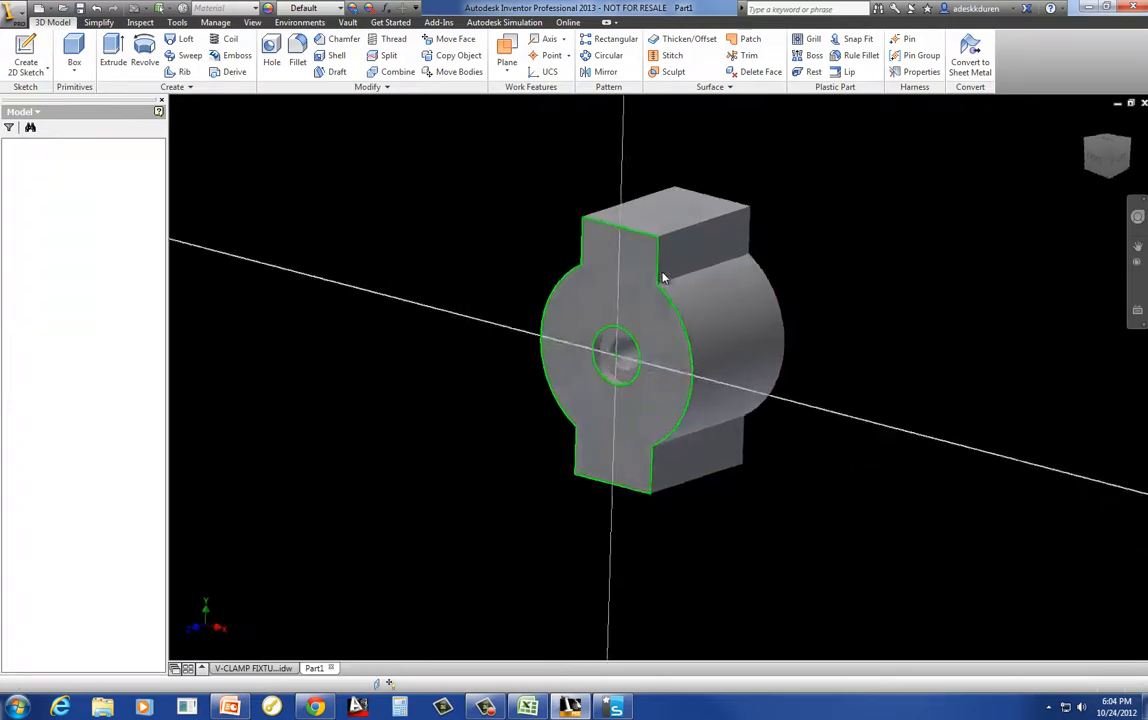
pyautogui.click(339, 55)
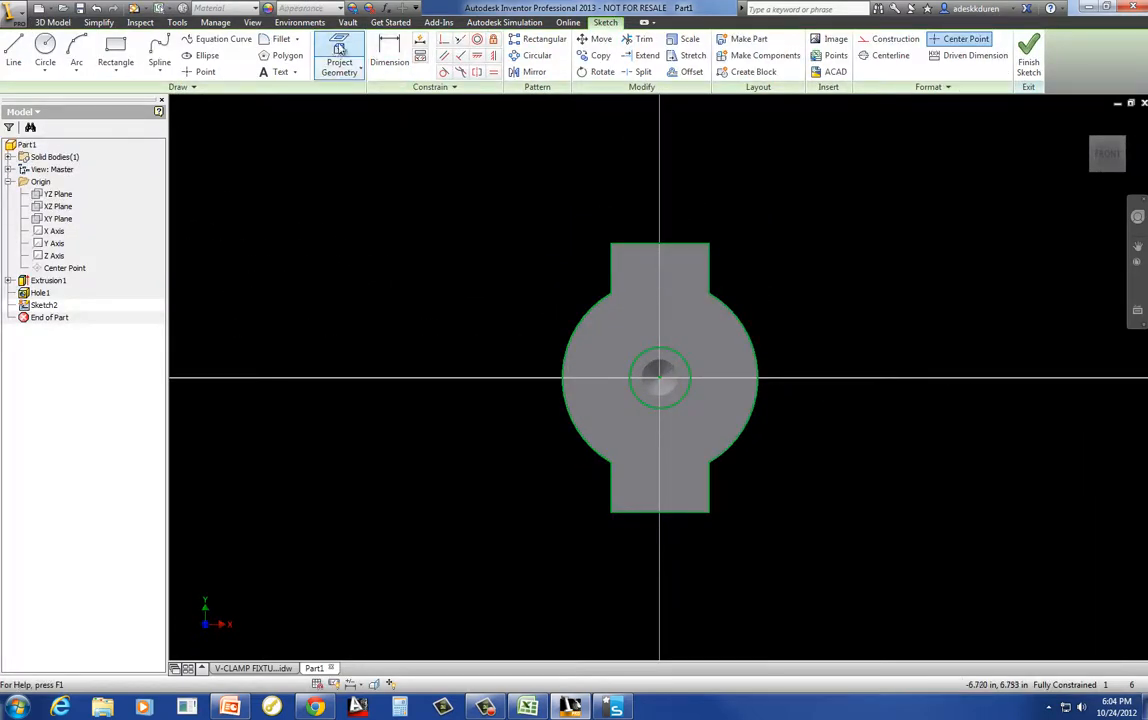
pyautogui.click(60, 194)
pyautogui.click(62, 205)
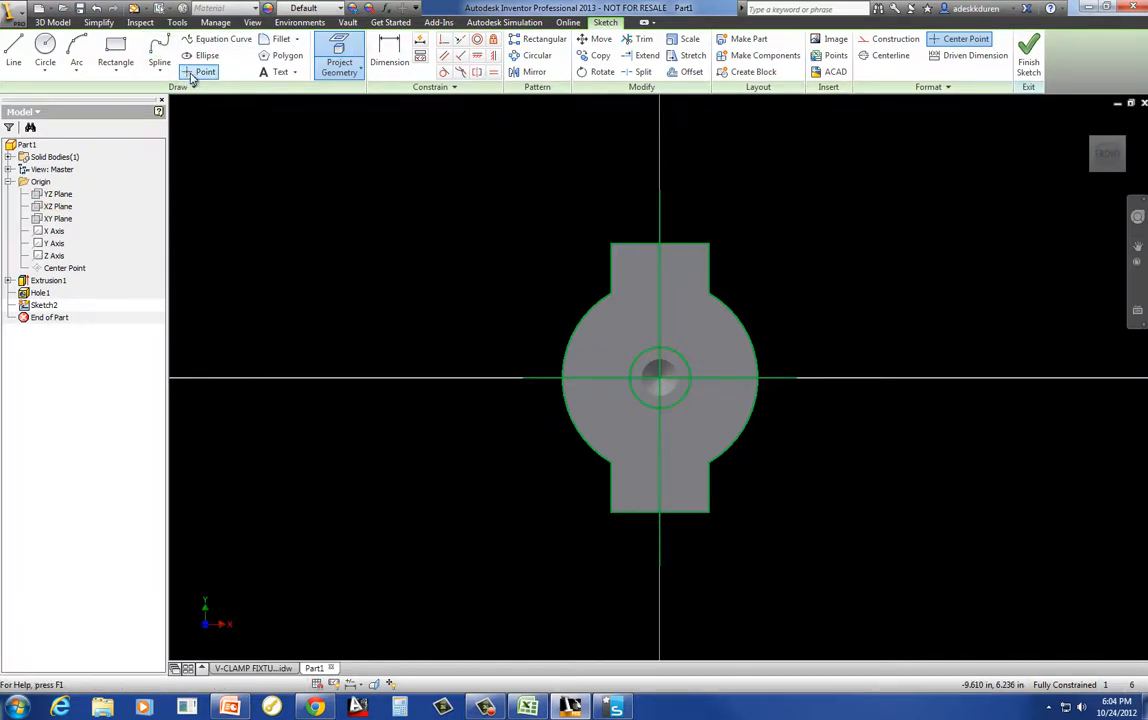
# Step: Place a sketch point on the projected vertical line, about 1.35 in above the centre of the counterbored hole
pyautogui.click(45, 48)
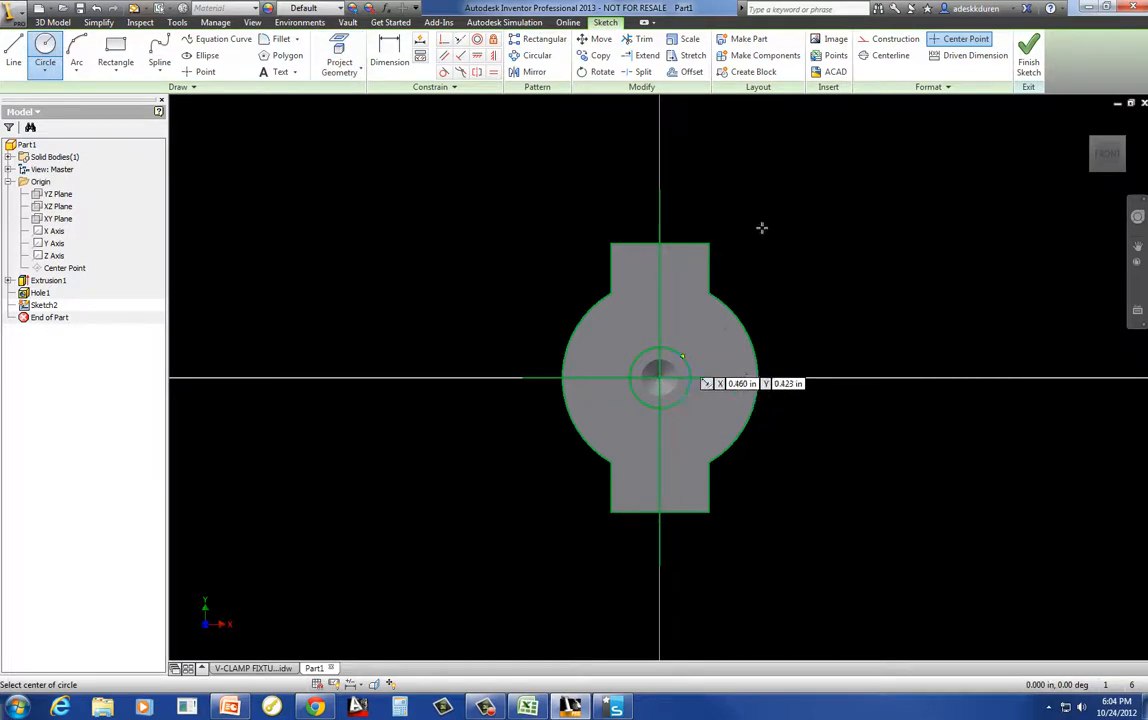
pyautogui.click(208, 74)
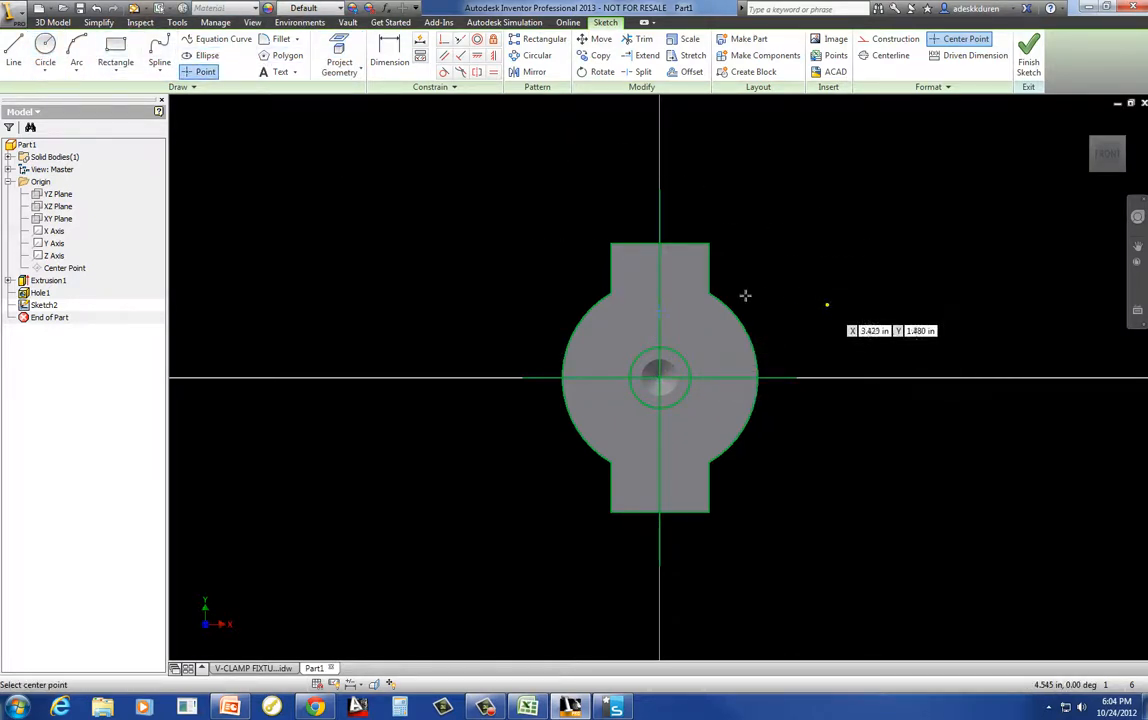
pyautogui.scroll(3, 697, 341)
pyautogui.scroll(-2, 820, 272)
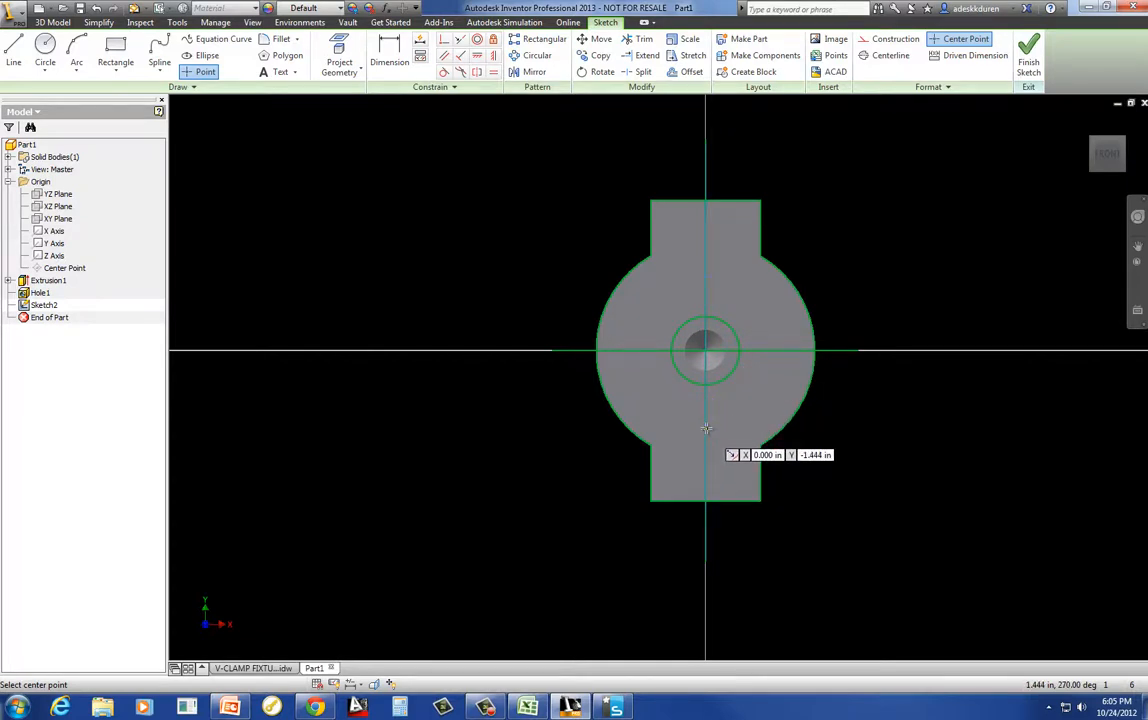
pyautogui.press('Escape')
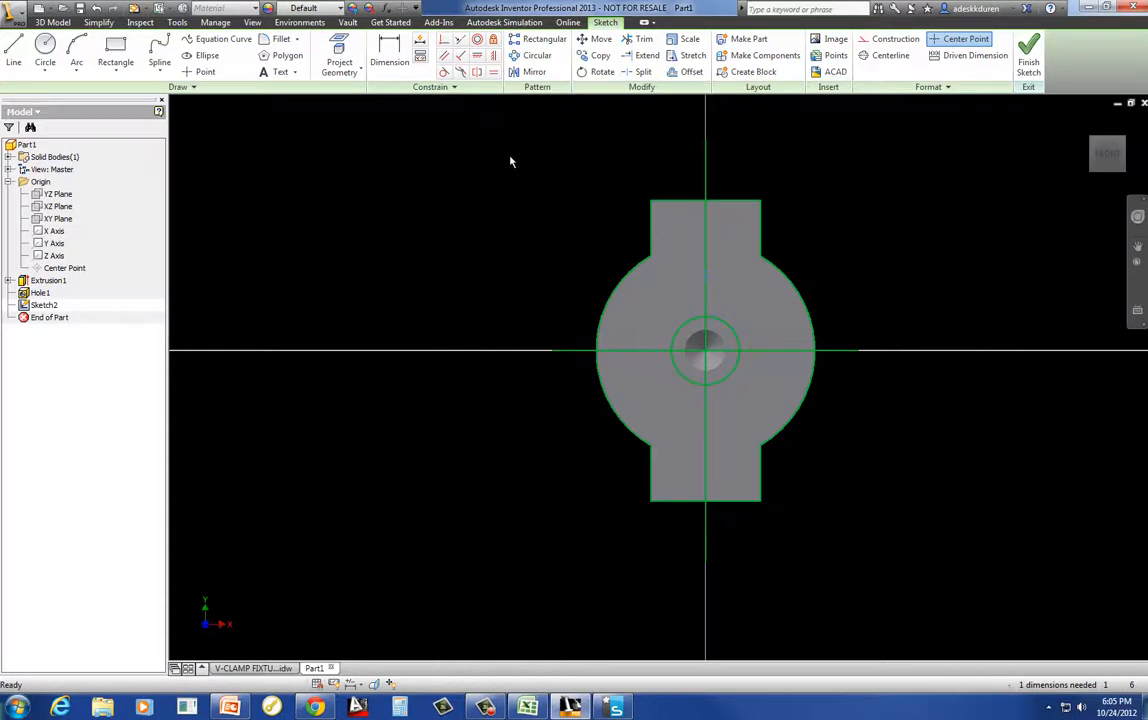
# Step: Dimension the sketch point 1.25 in above the projected horizontal line and finish the sketch
pyautogui.click(389, 55)
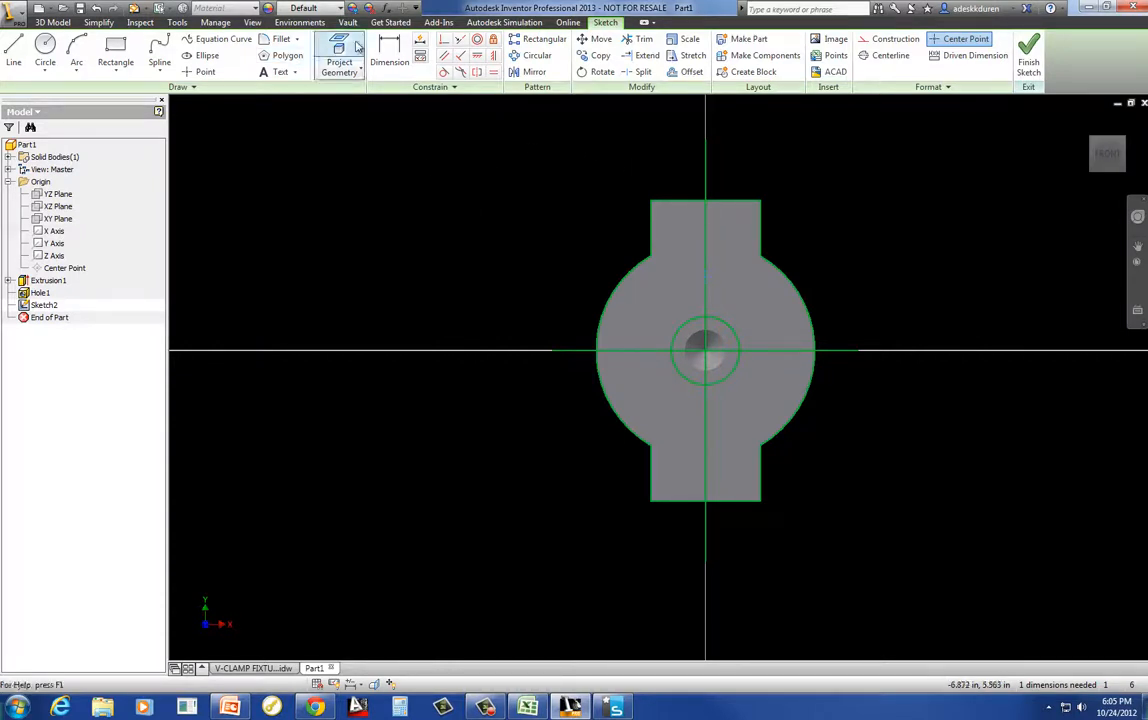
pyautogui.click(707, 280)
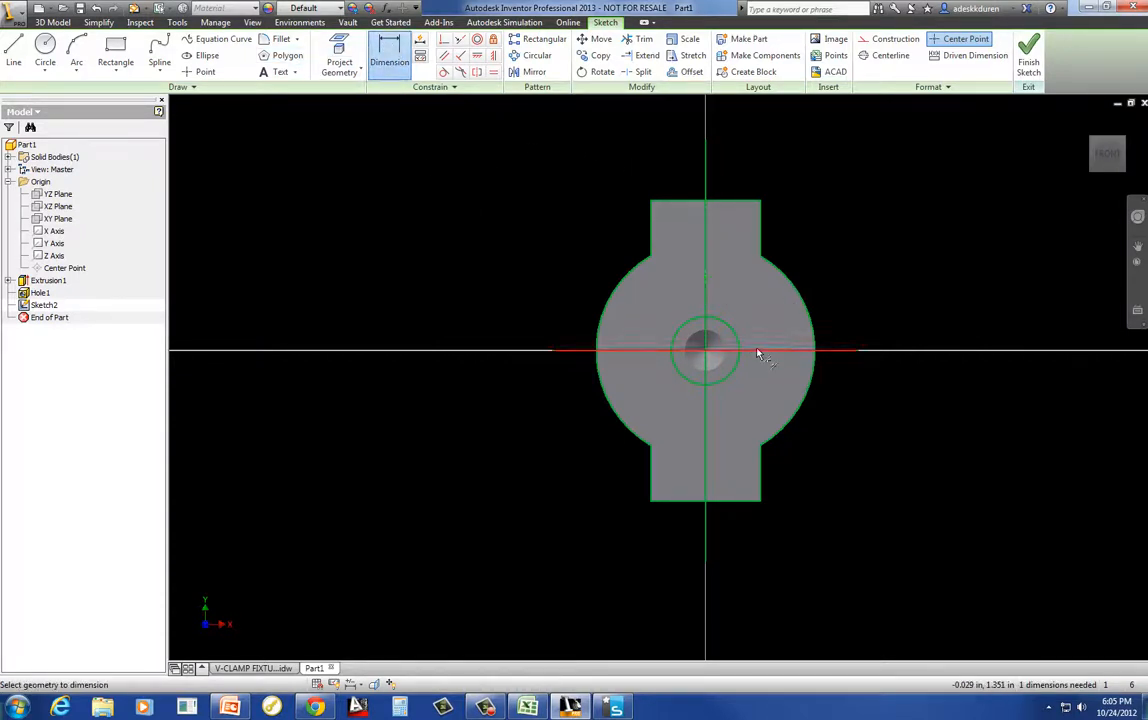
pyautogui.click(758, 352)
pyautogui.click(843, 305)
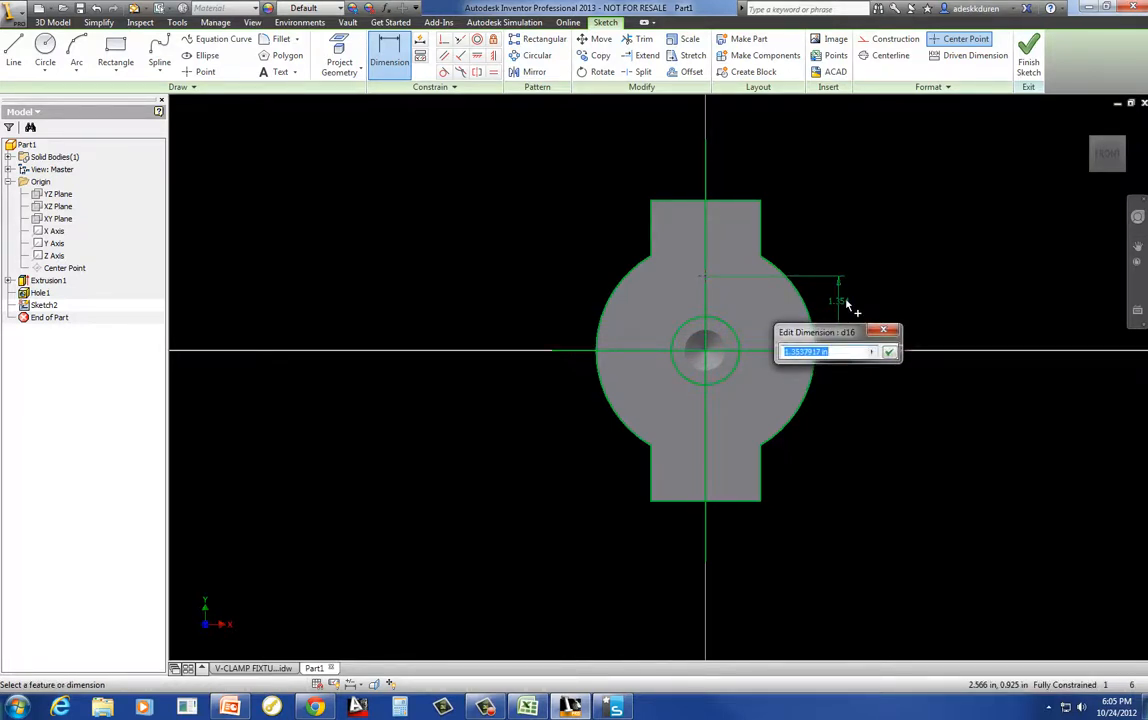
pyautogui.write('1.25')
pyautogui.press('Return')
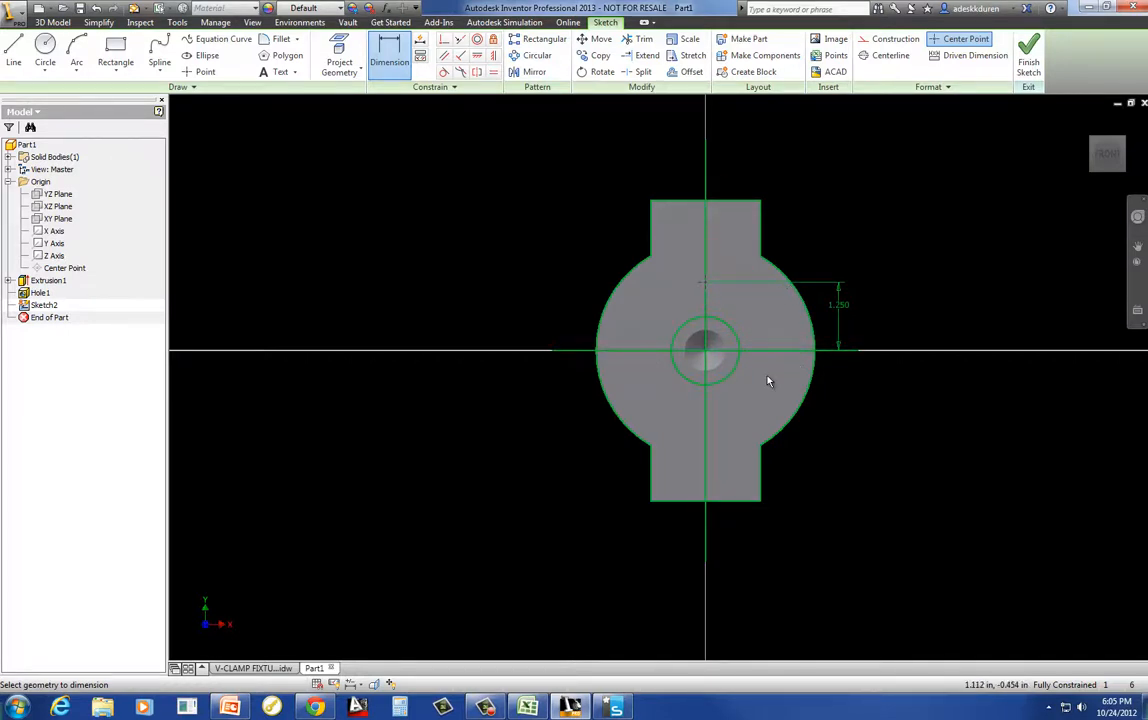
pyautogui.click(1030, 65)
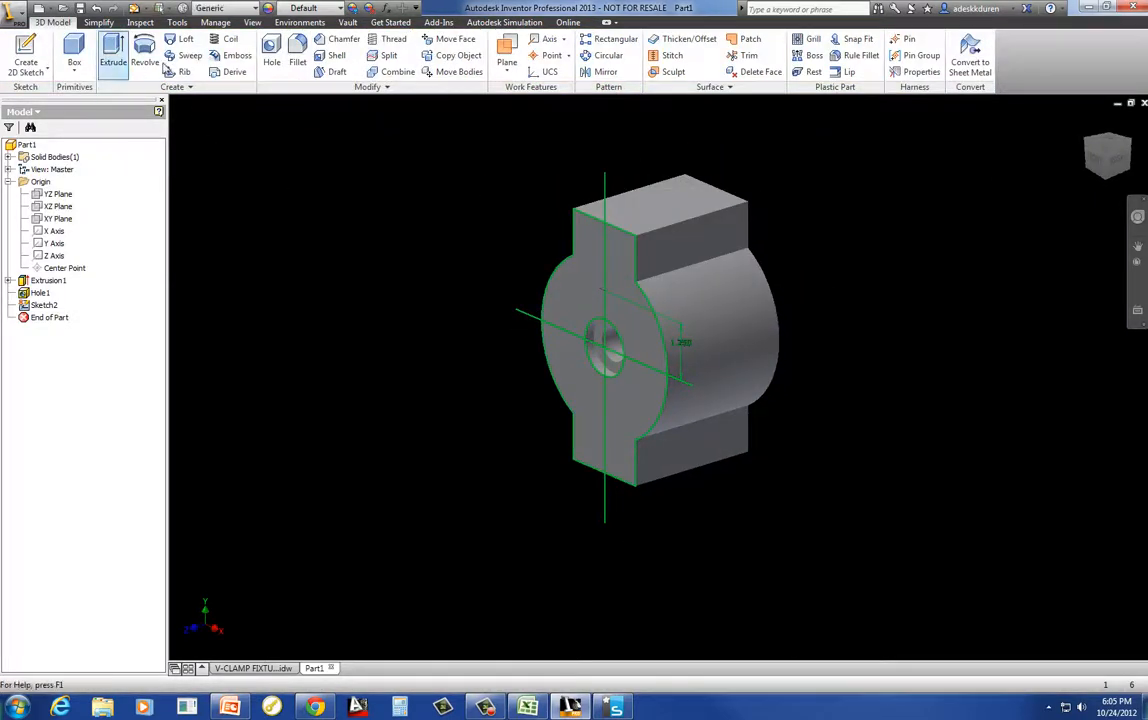
# Step: Create a plain drilled, tapped hole at the sketch point with ANSI Unified thread size 0.5, 1/2-13 UNC, threaded to full depth
pyautogui.click(274, 58)
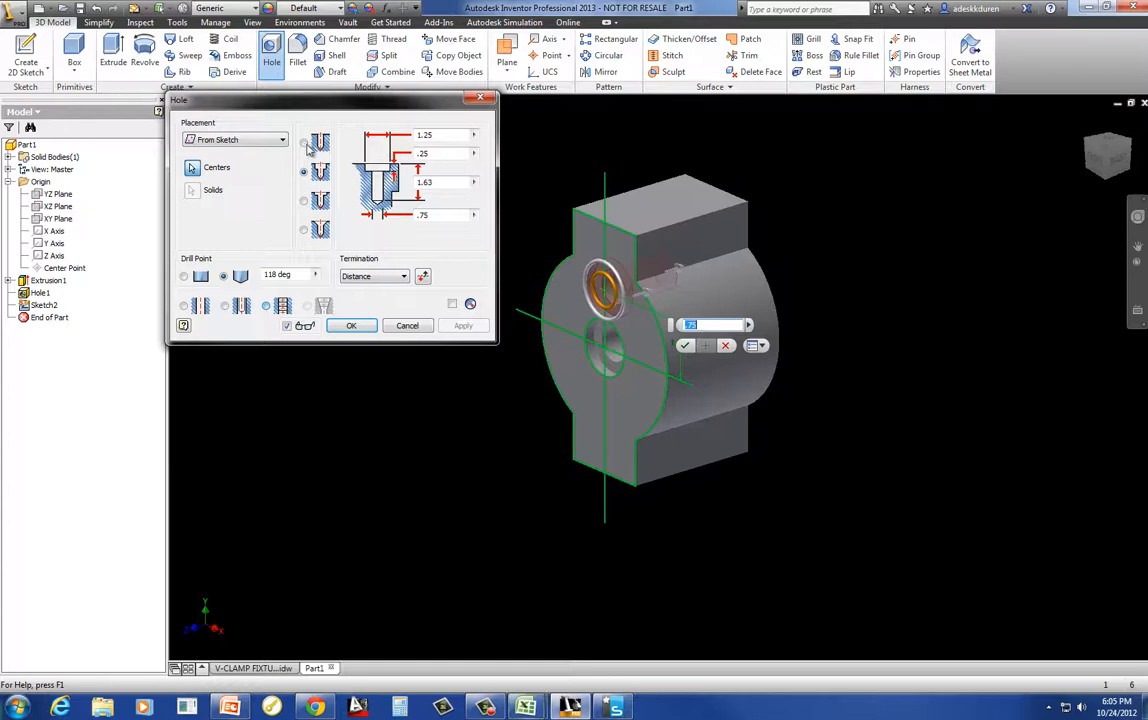
pyautogui.click(304, 143)
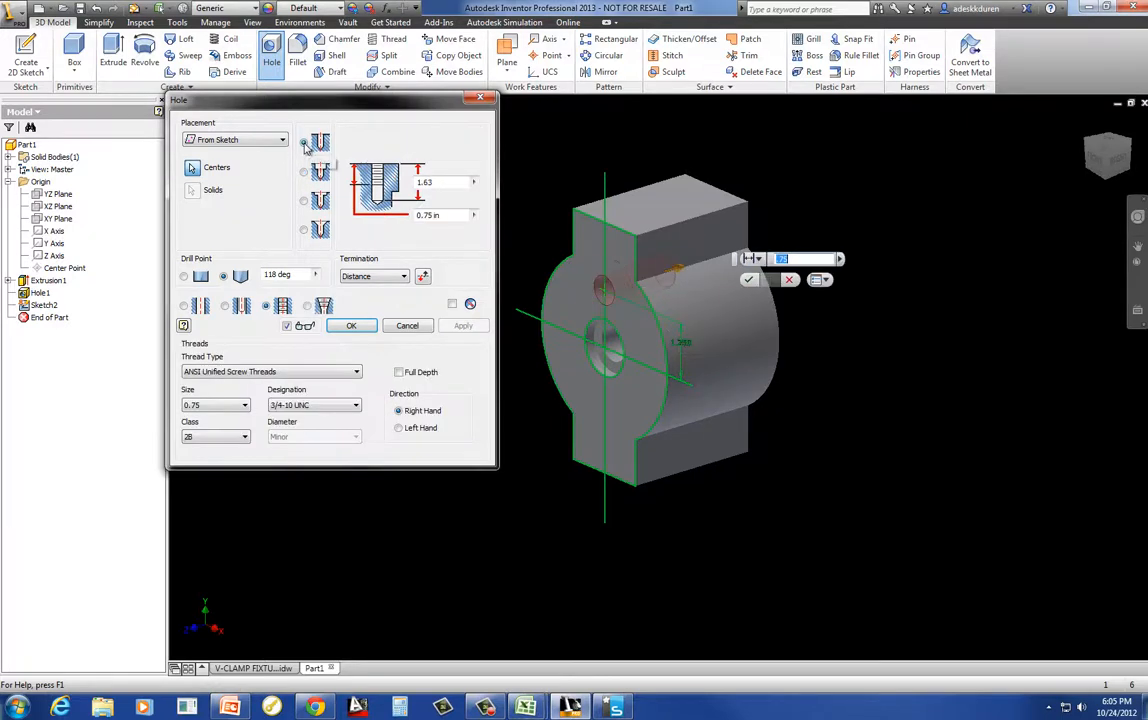
pyautogui.click(243, 405)
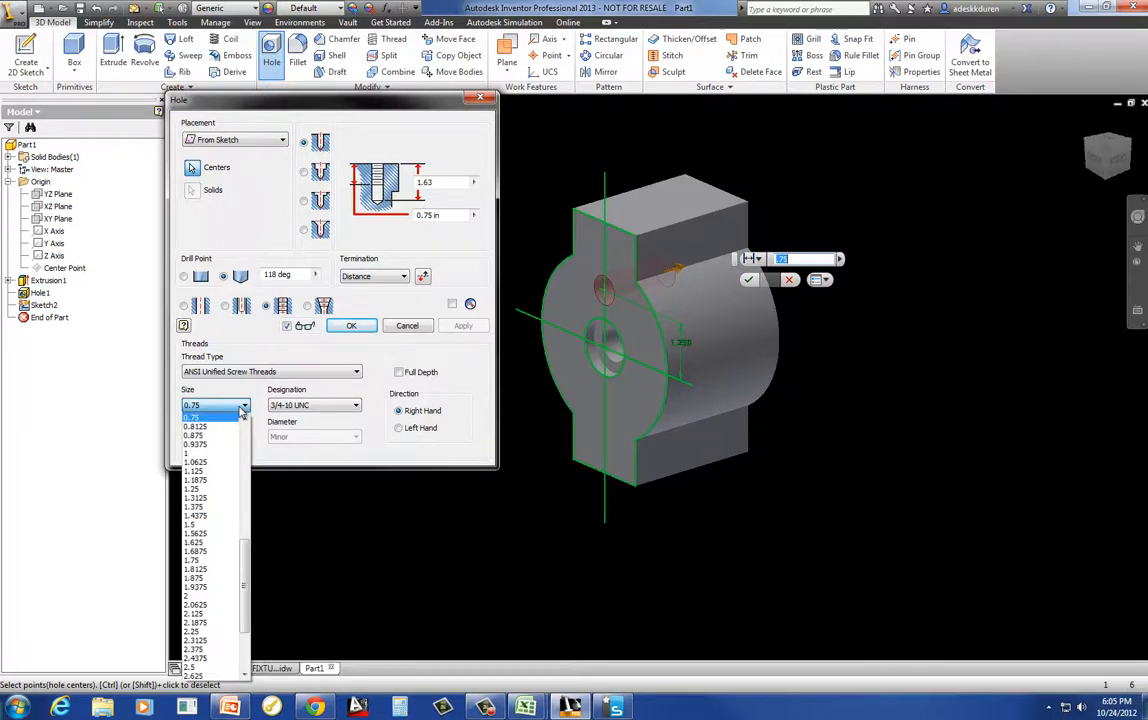
pyautogui.moveTo(248, 560); pyautogui.dragTo(248, 508)
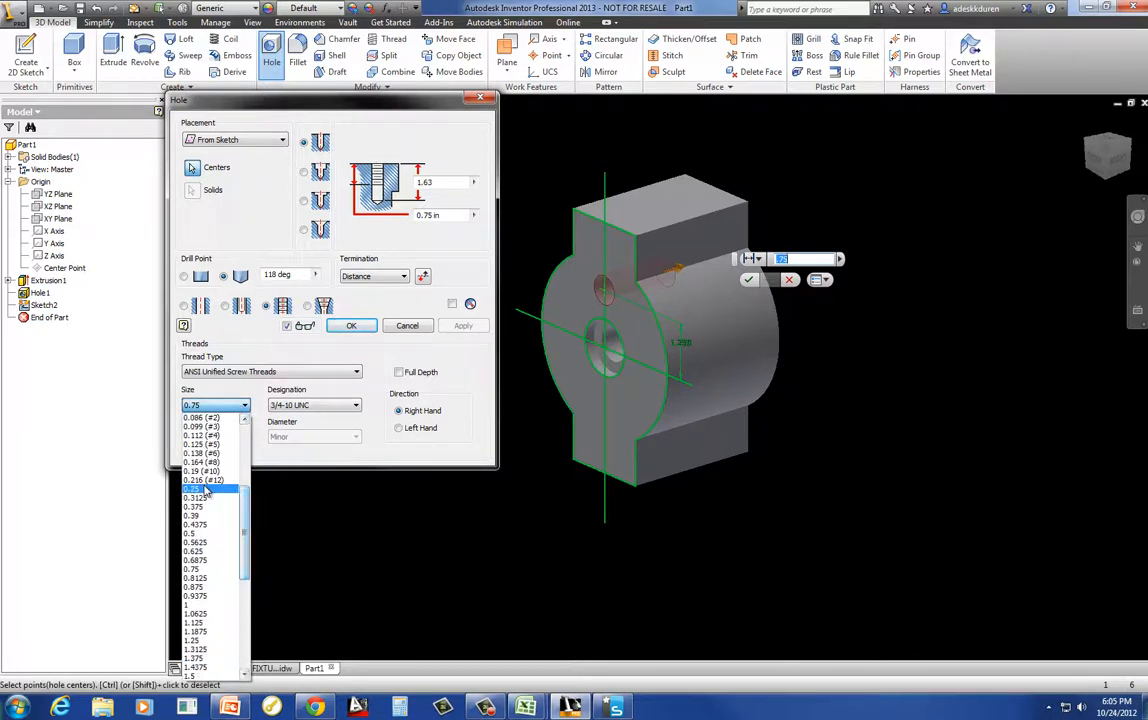
pyautogui.click(203, 537)
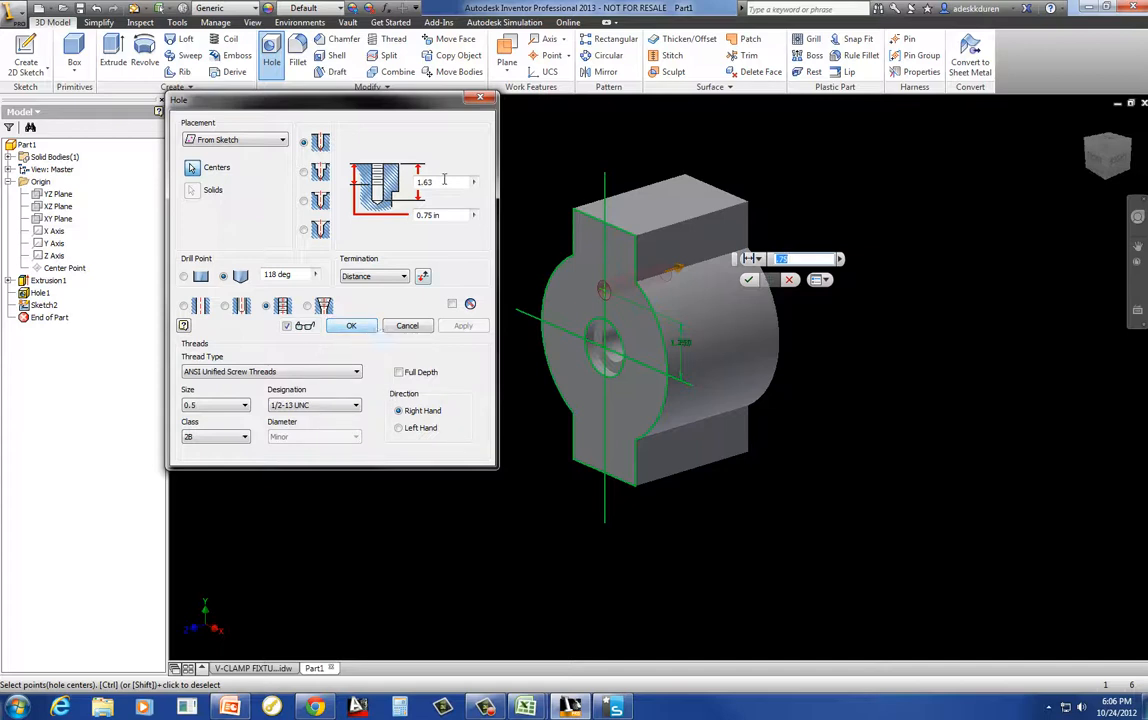
pyautogui.click(400, 373)
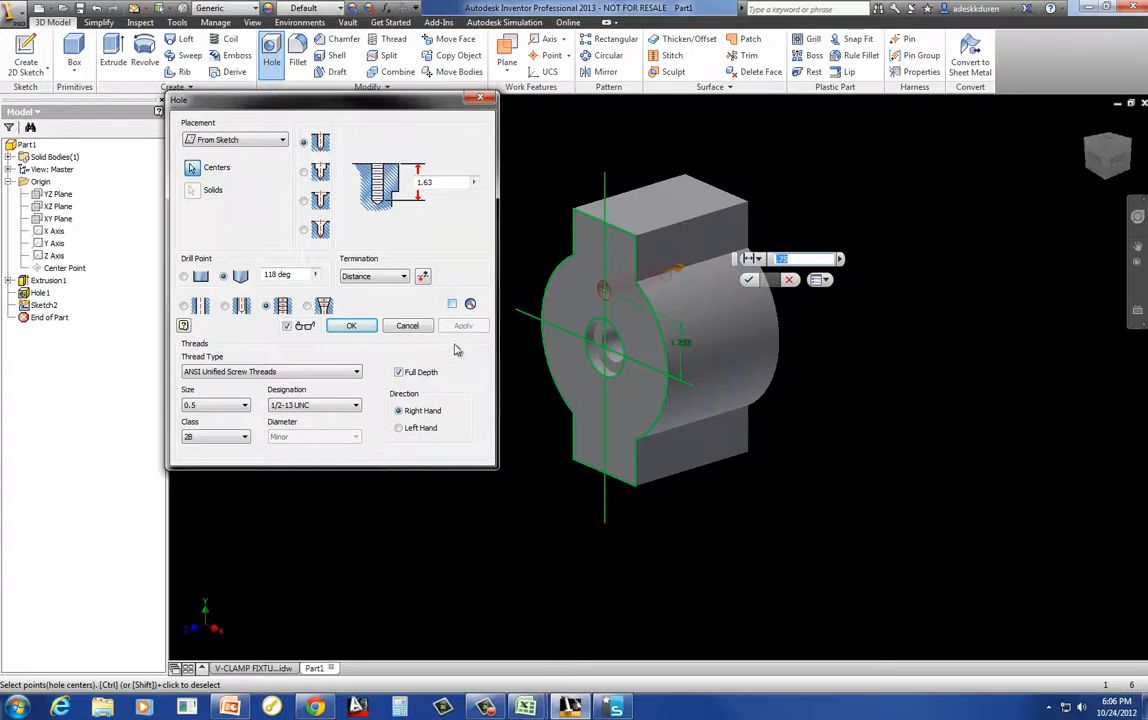
pyautogui.click(352, 329)
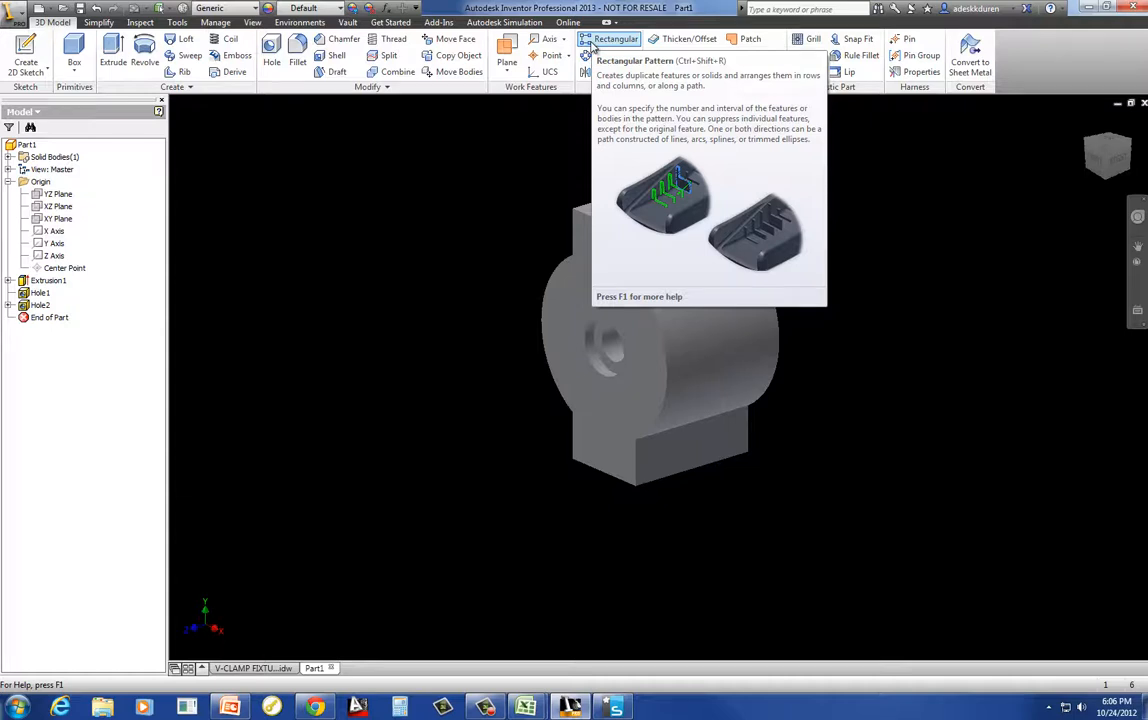
# Step: Create a rectangular pattern of the tapped hole with two occurrences running downward from the part's top face, spaced 1.25*2 in apart
pyautogui.click(594, 40)
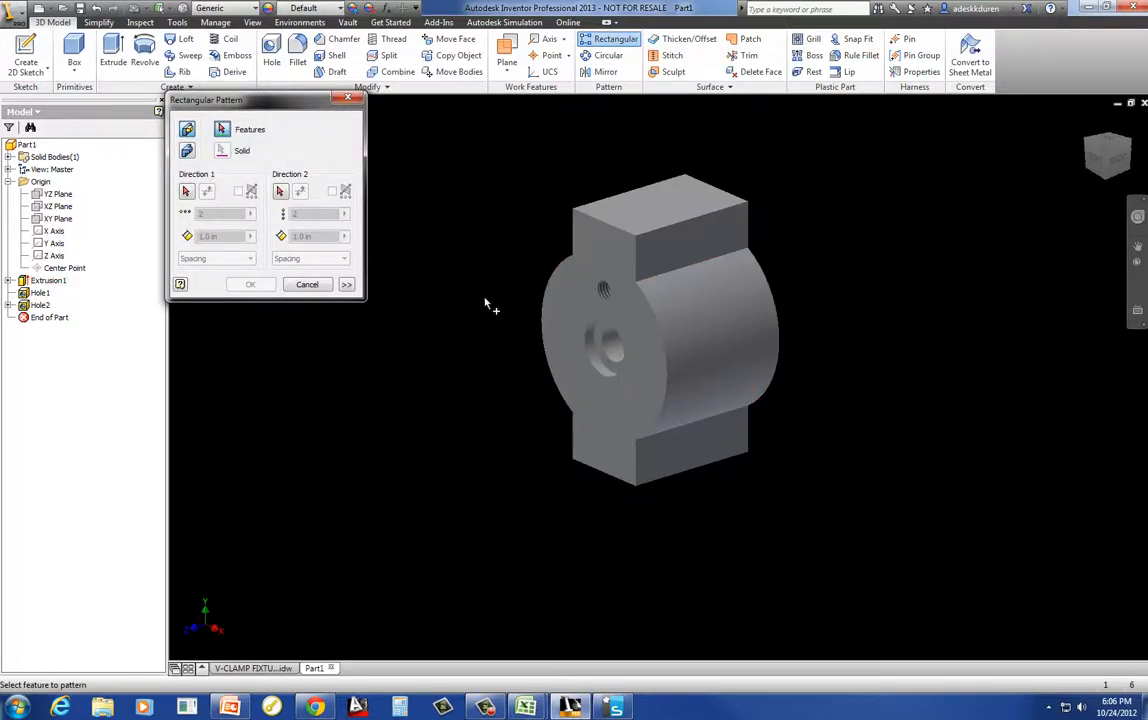
pyautogui.click(603, 289)
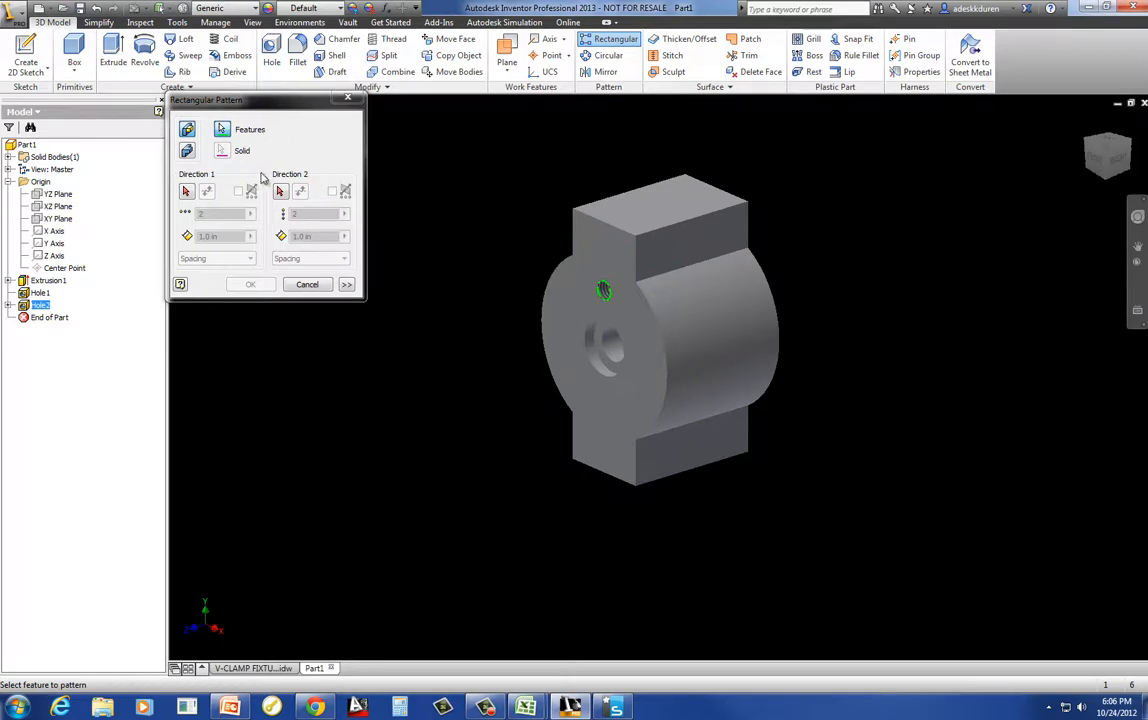
pyautogui.click(185, 191)
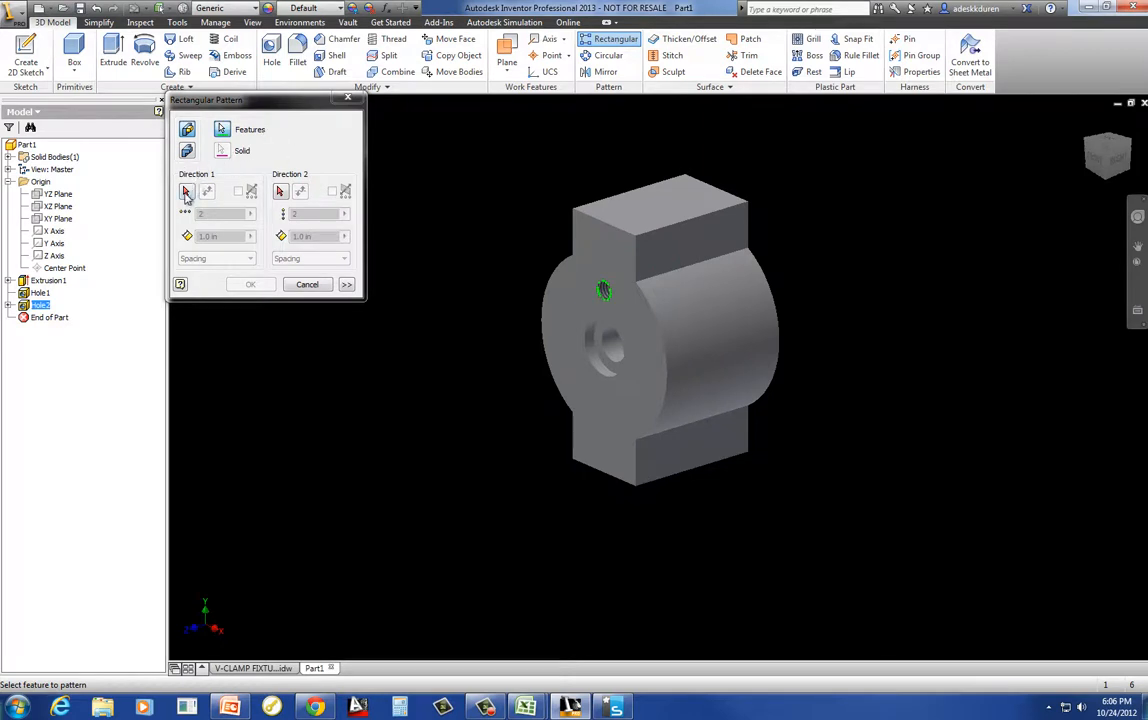
pyautogui.click(658, 206)
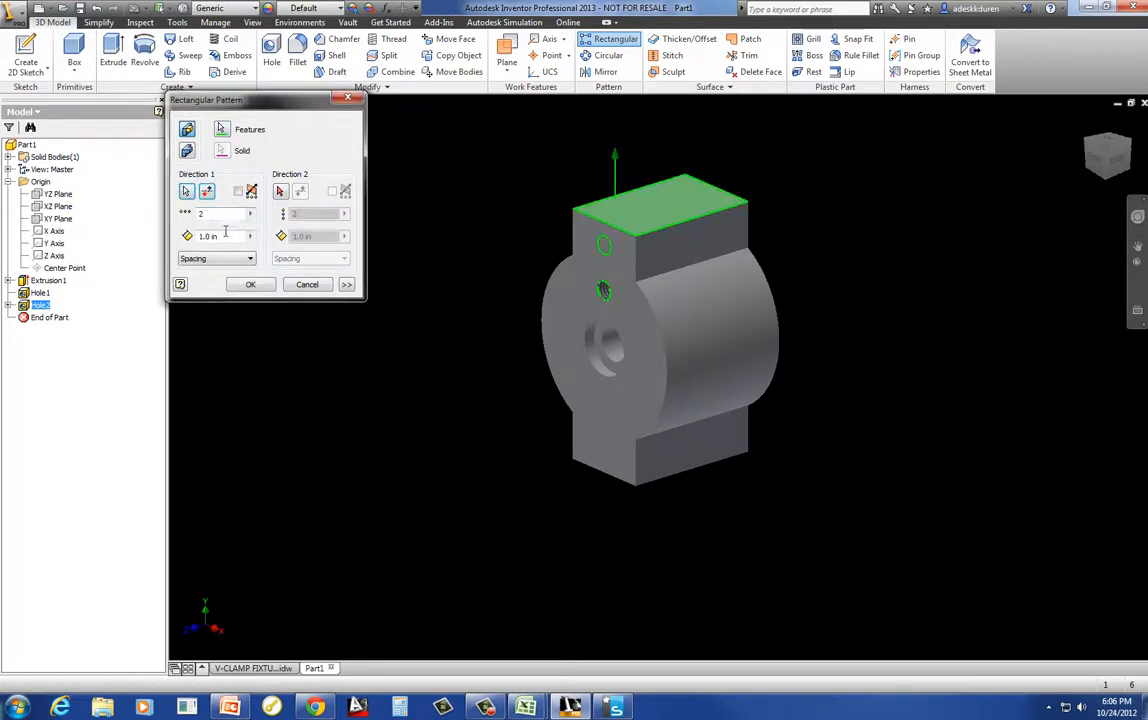
pyautogui.click(207, 192)
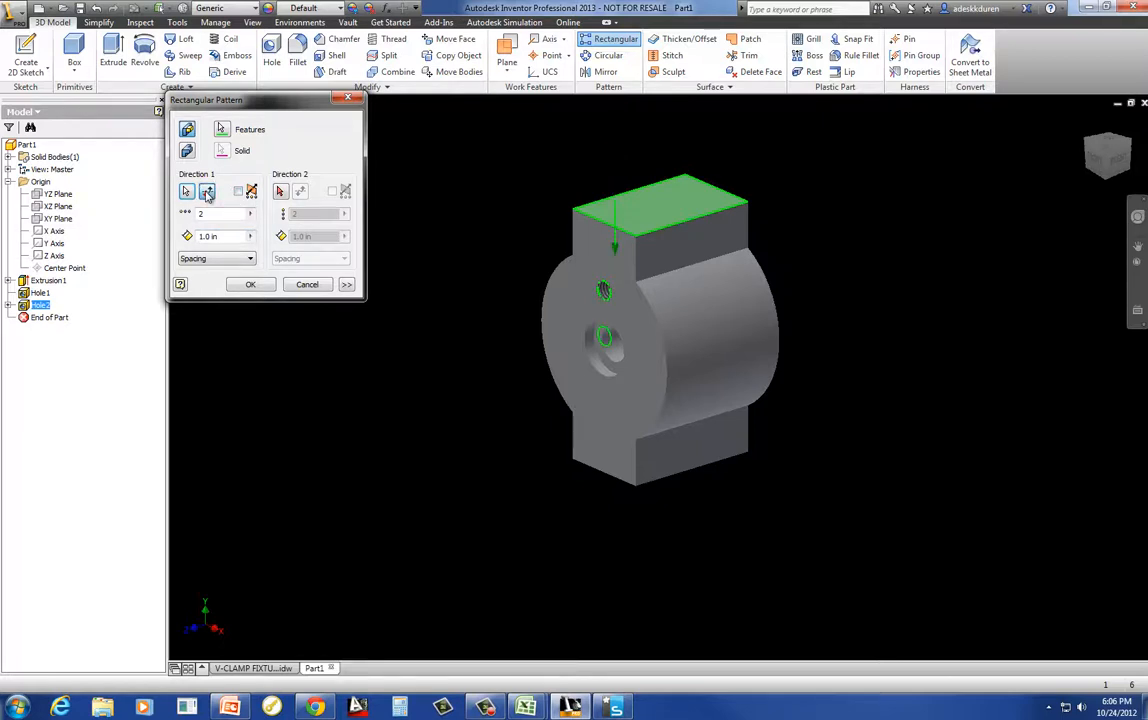
pyautogui.click(200, 236)
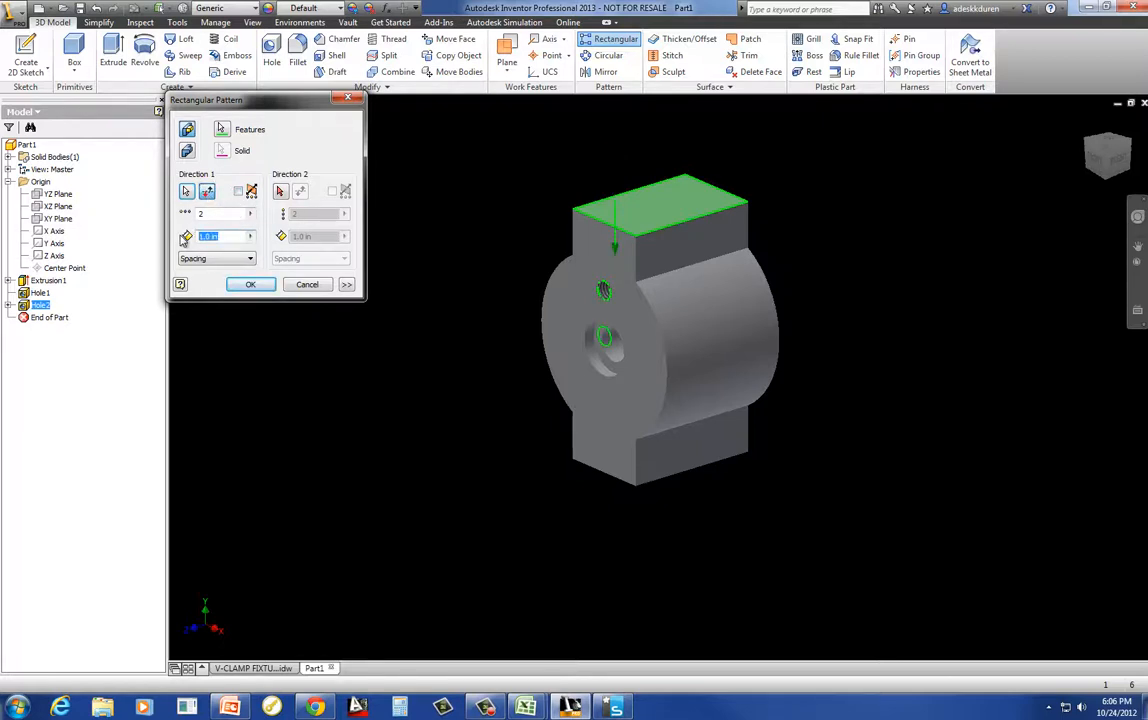
pyautogui.write('1.25"')
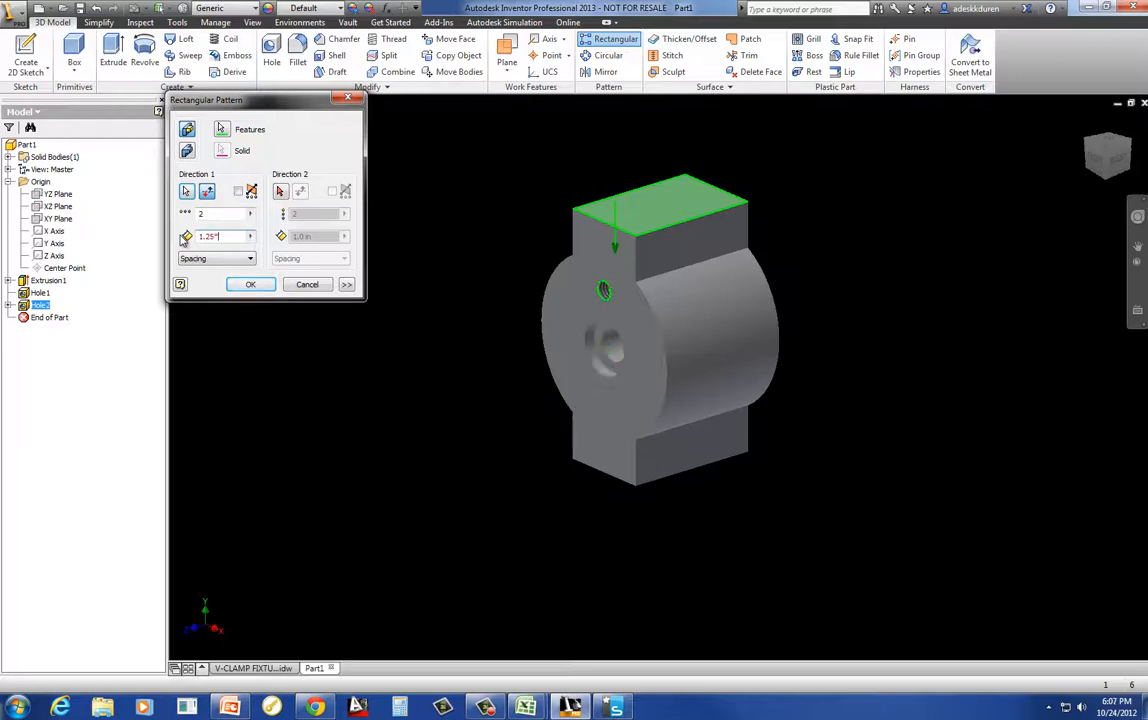
pyautogui.write('*2')
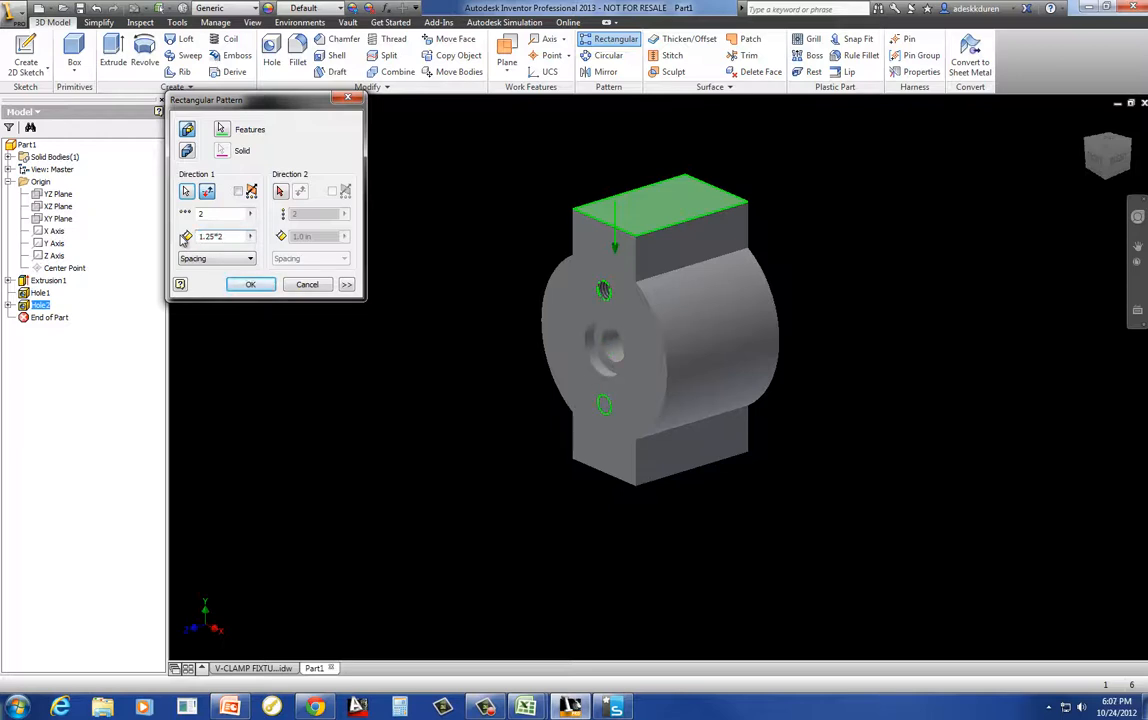
pyautogui.click(281, 192)
pyautogui.click(252, 284)
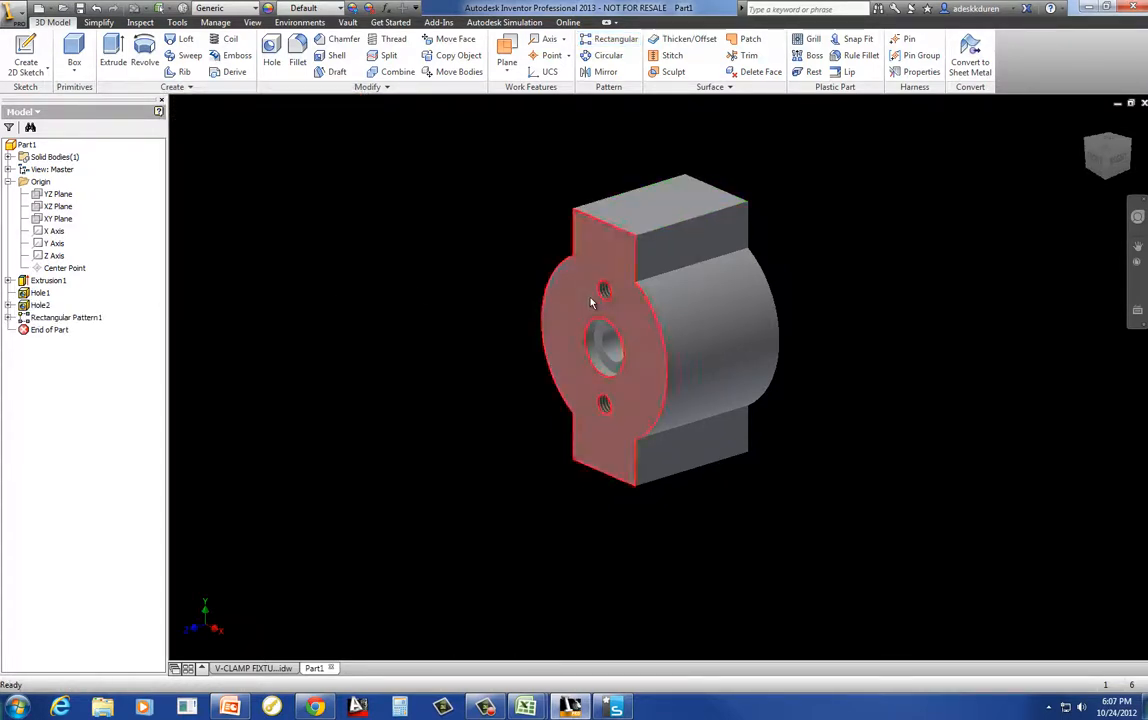
pyautogui.click(62, 317)
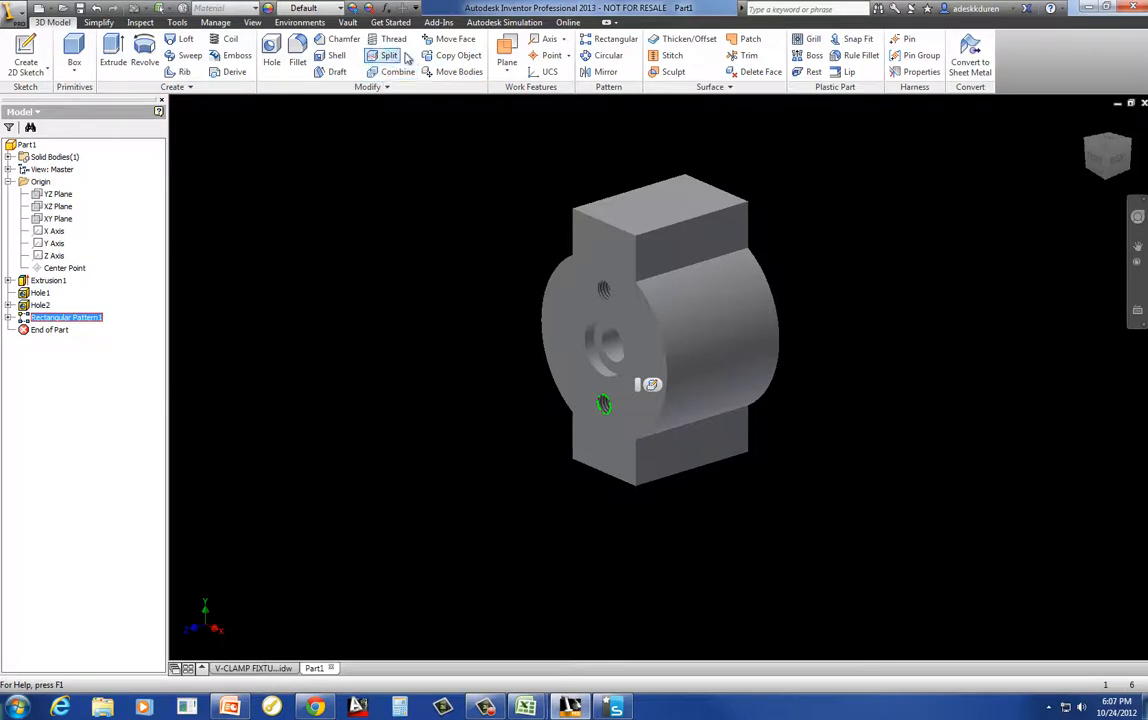
pyautogui.click(595, 55)
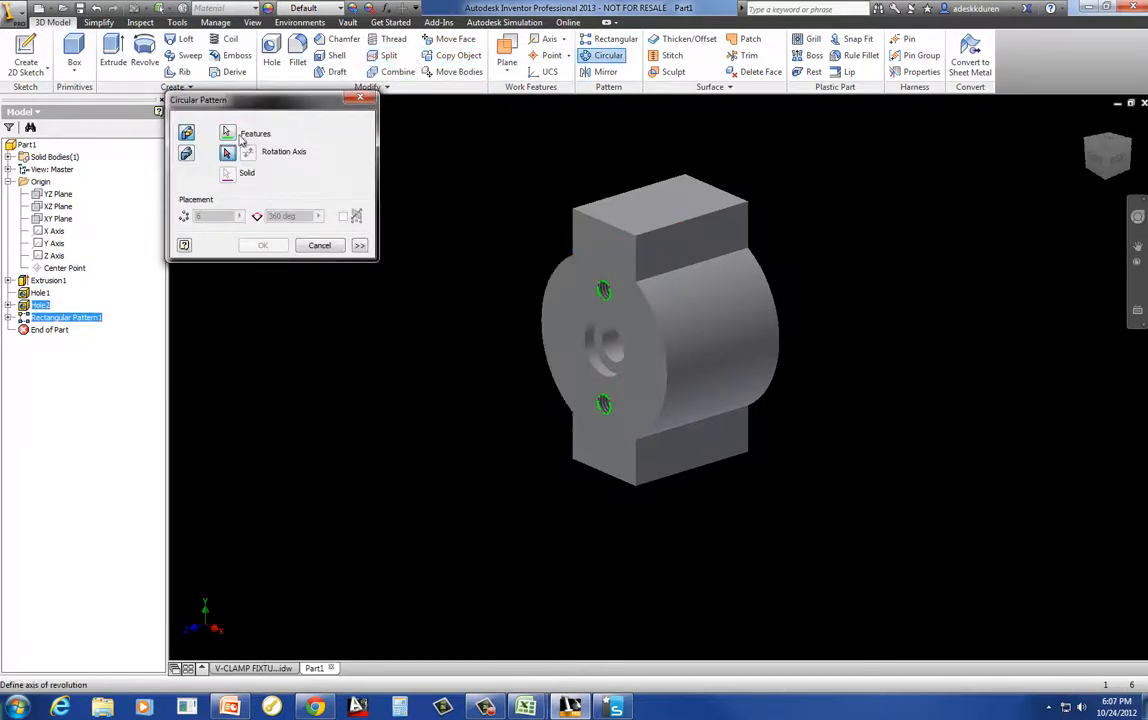
pyautogui.click(625, 280)
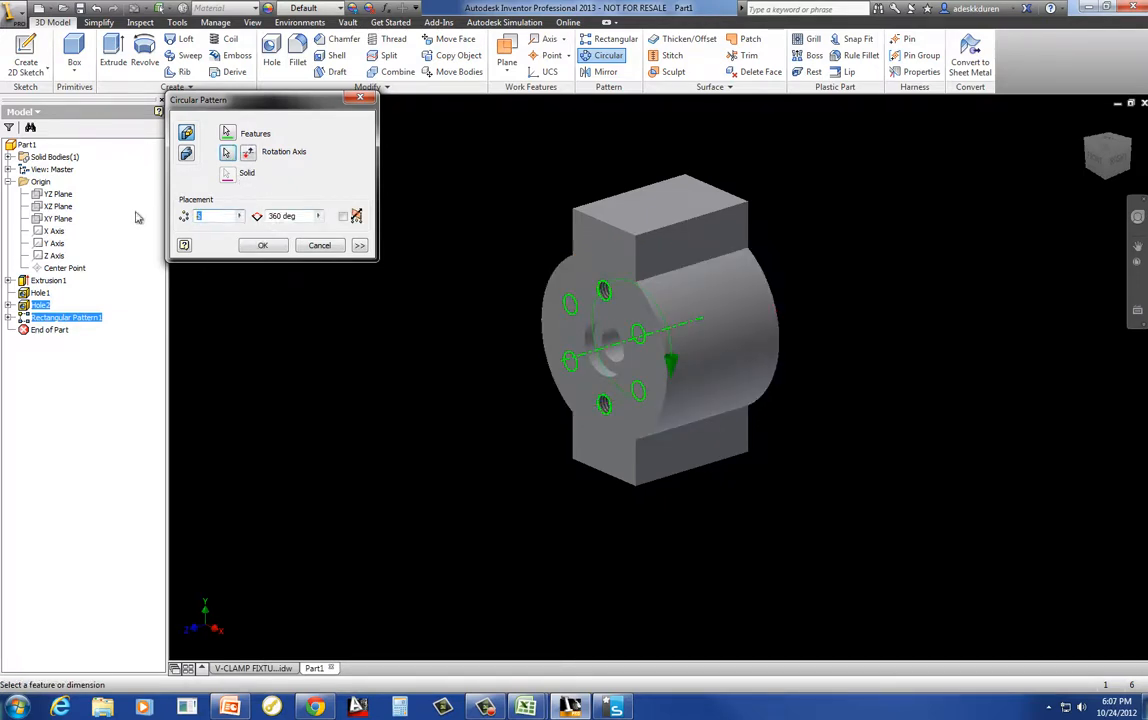
pyautogui.write('4')
pyautogui.click(319, 245)
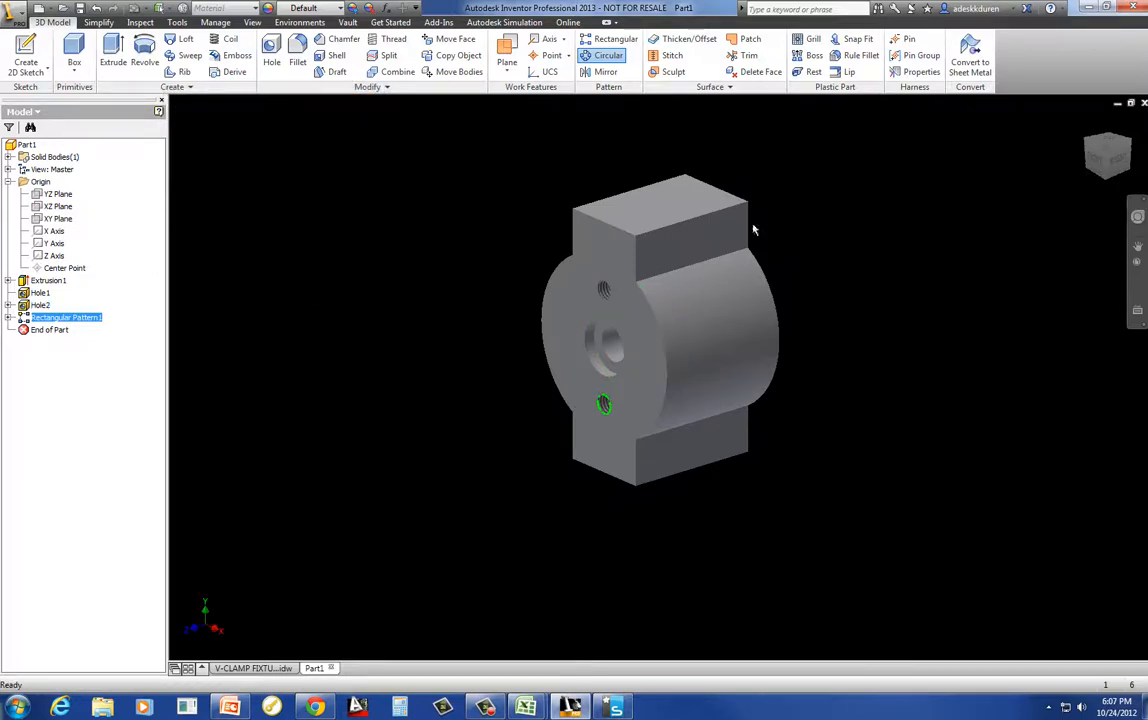
pyautogui.click(55, 320)
pyautogui.rightClick(55, 320)
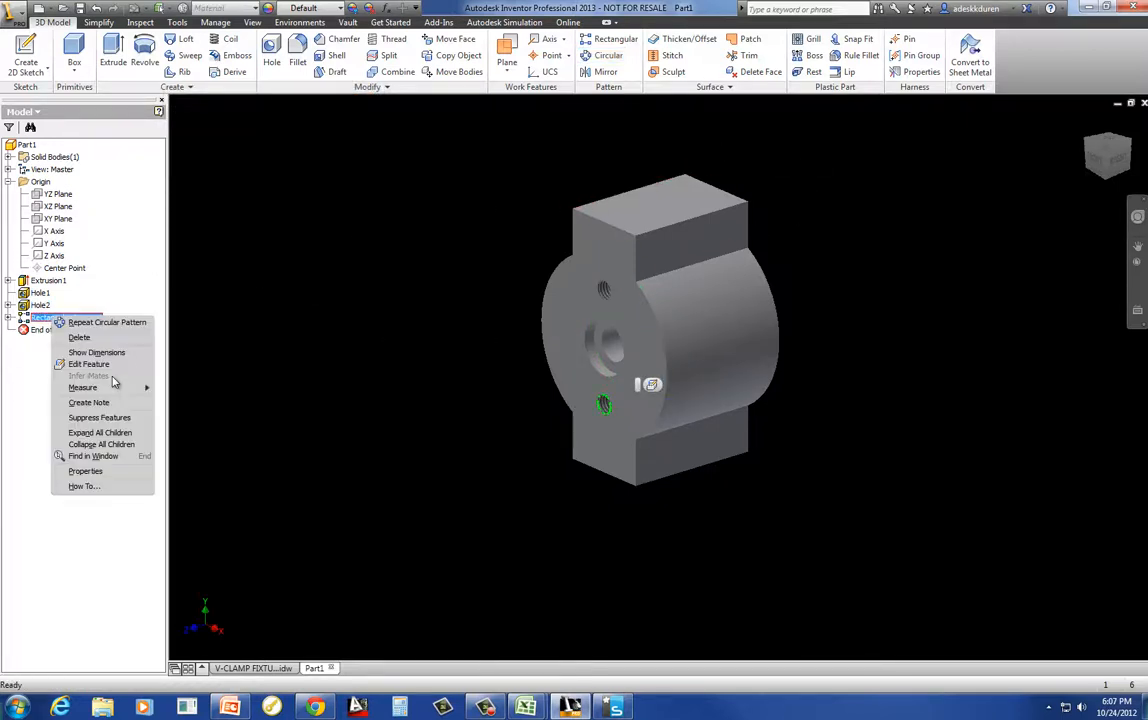
pyautogui.click(97, 323)
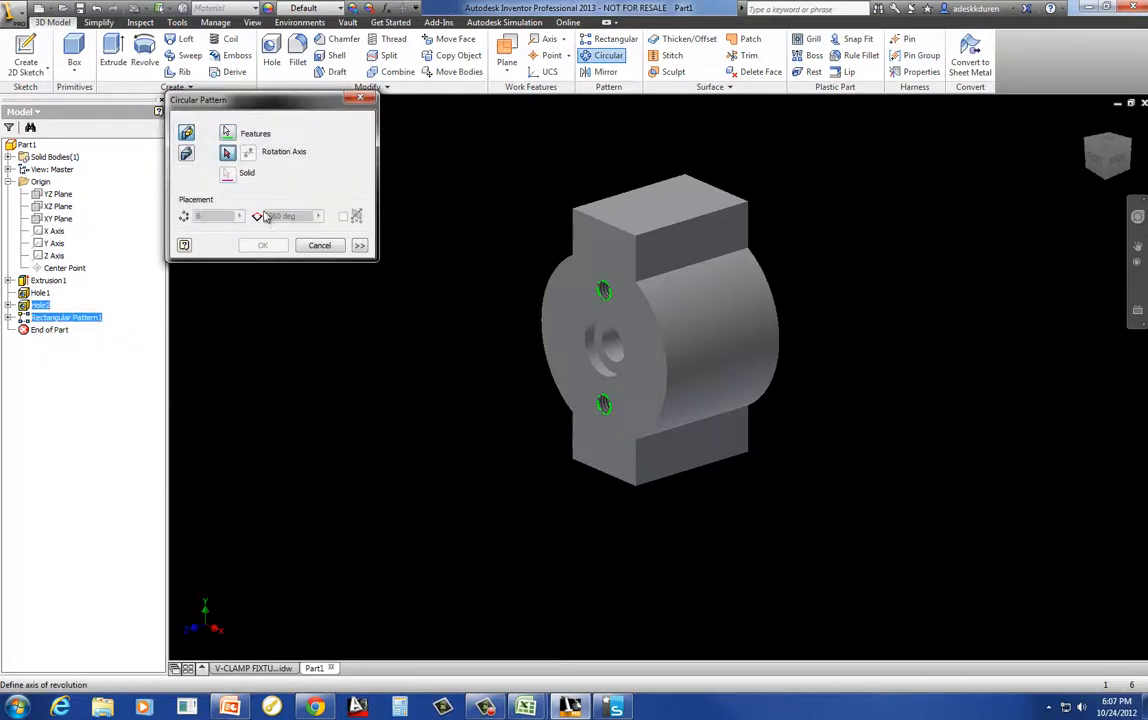
pyautogui.click(320, 245)
pyautogui.rightClick(60, 318)
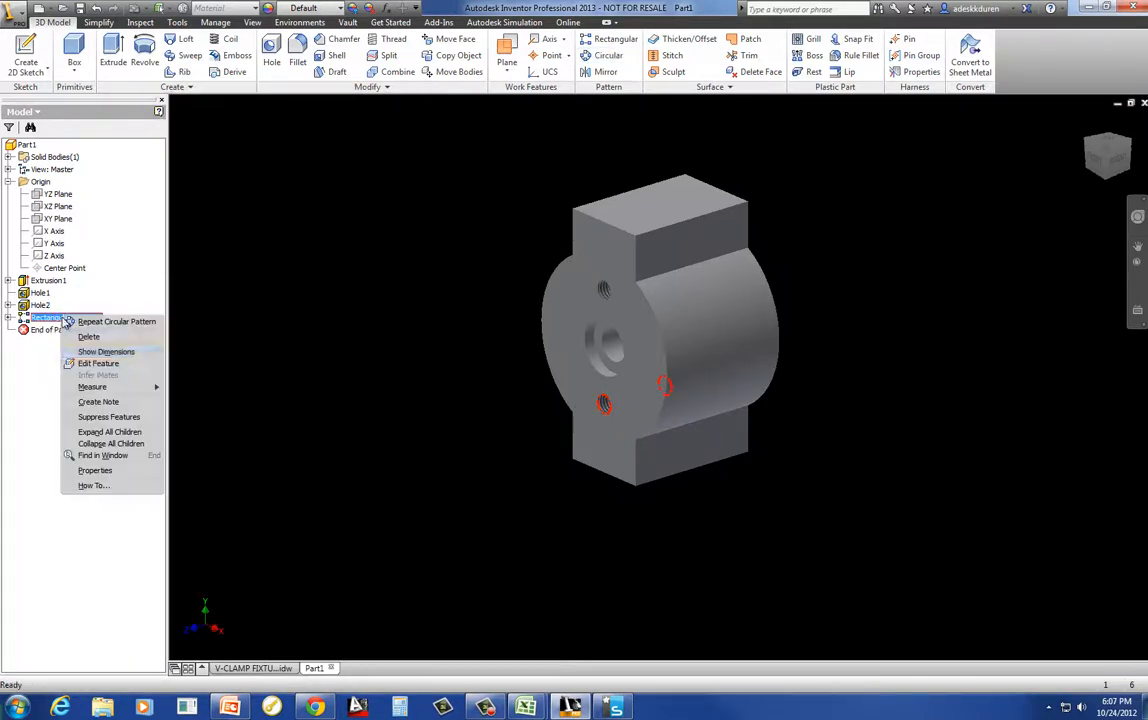
pyautogui.click(107, 322)
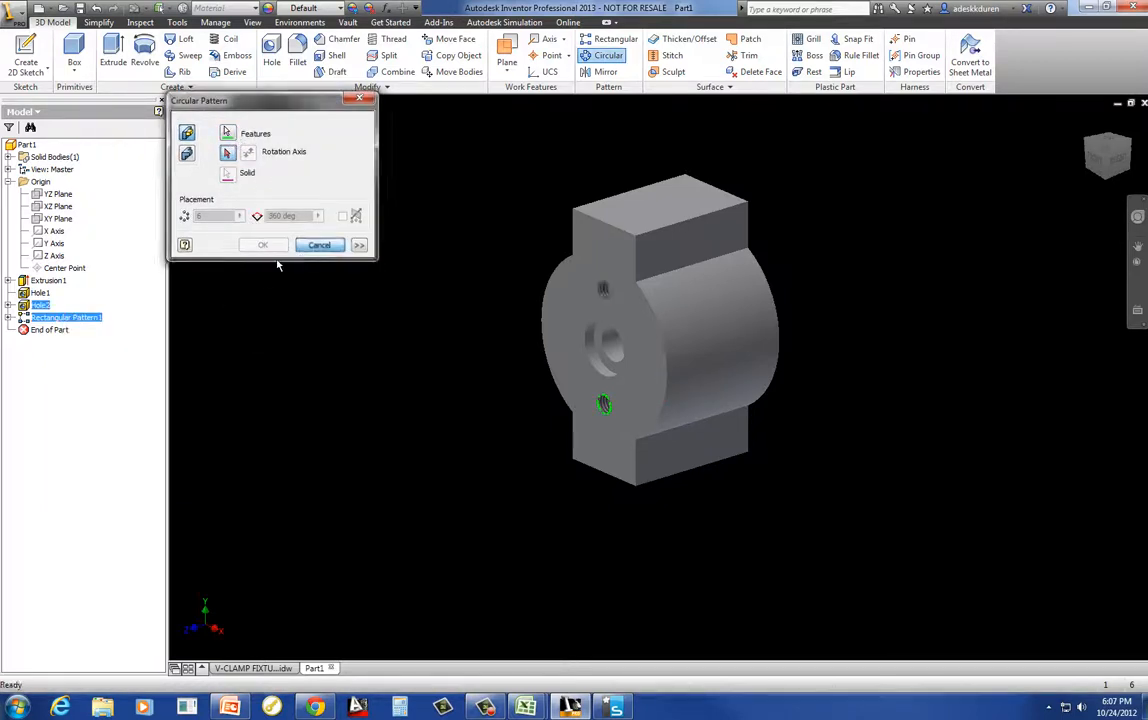
pyautogui.press('Escape')
pyautogui.rightClick(91, 318)
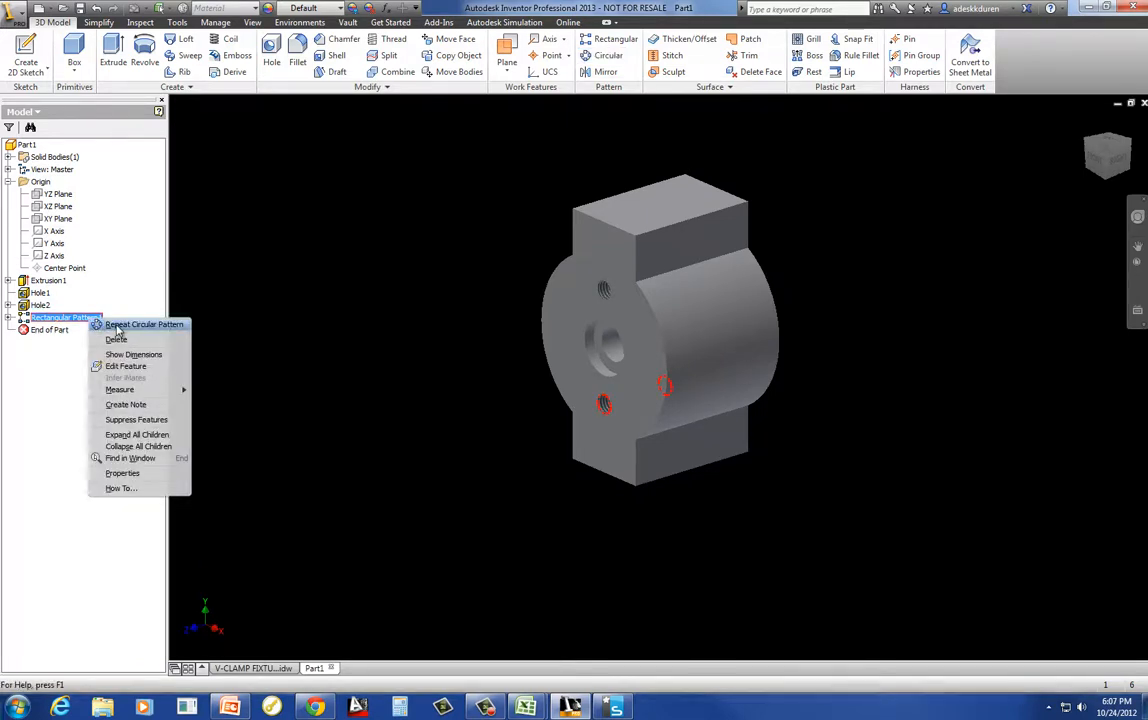
pyautogui.click(130, 325)
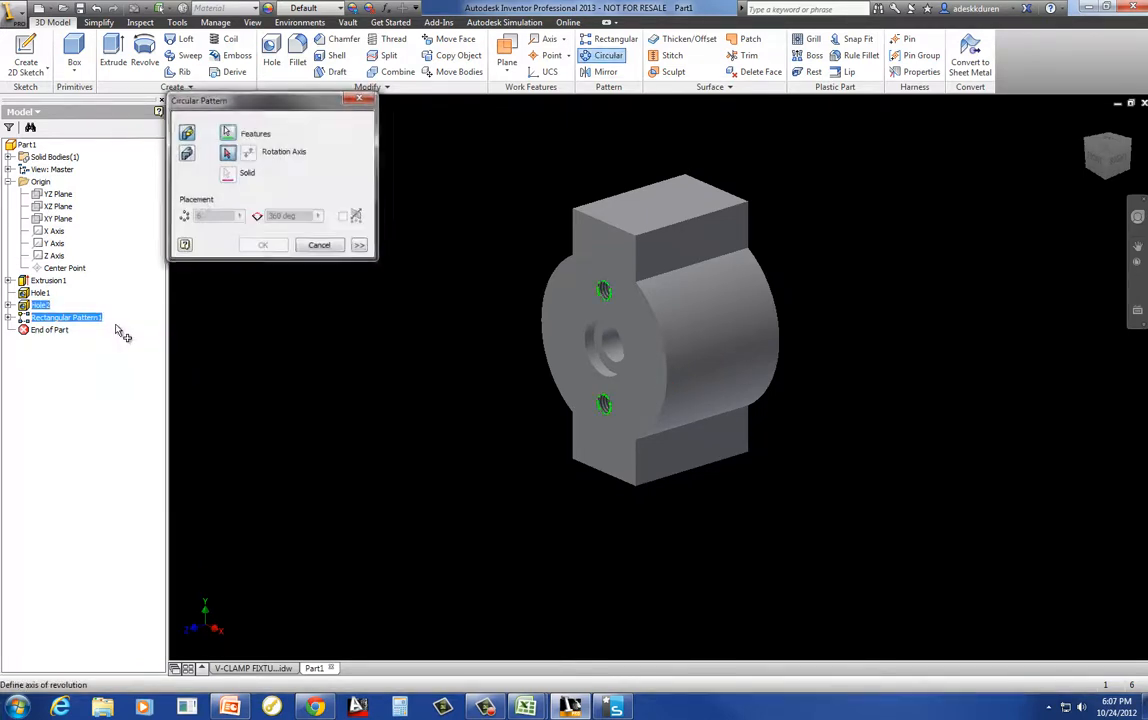
pyautogui.click(318, 246)
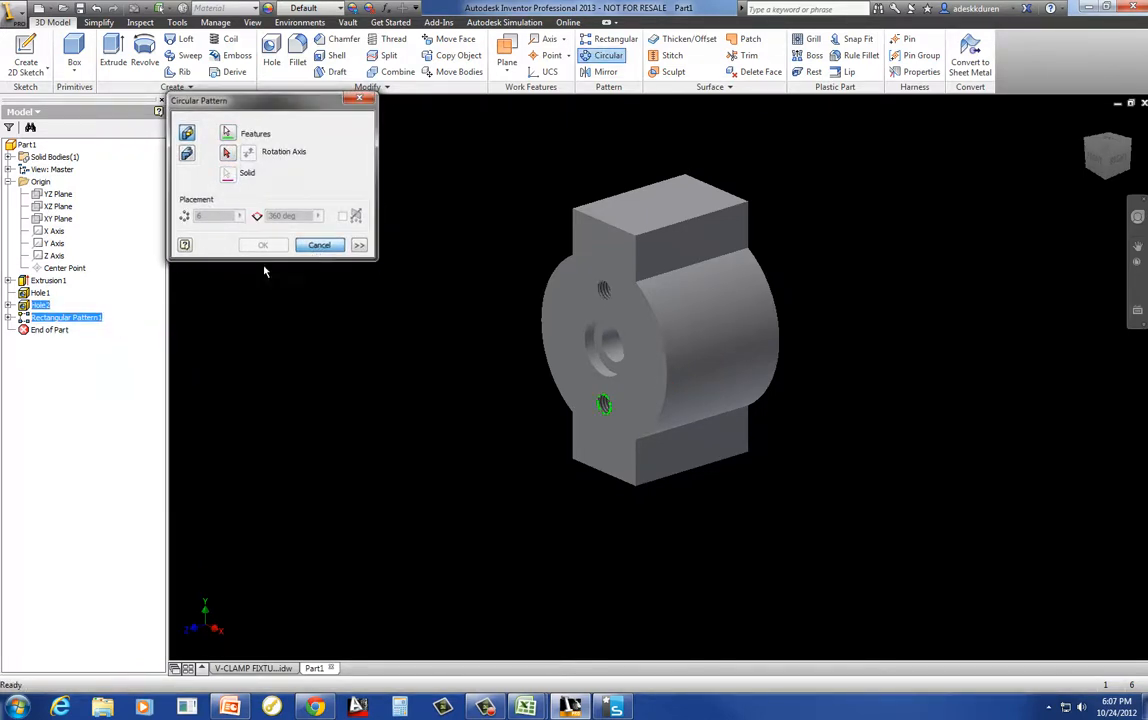
# Step: Delete the rectangular pattern of the tapped hole
pyautogui.click(7, 317)
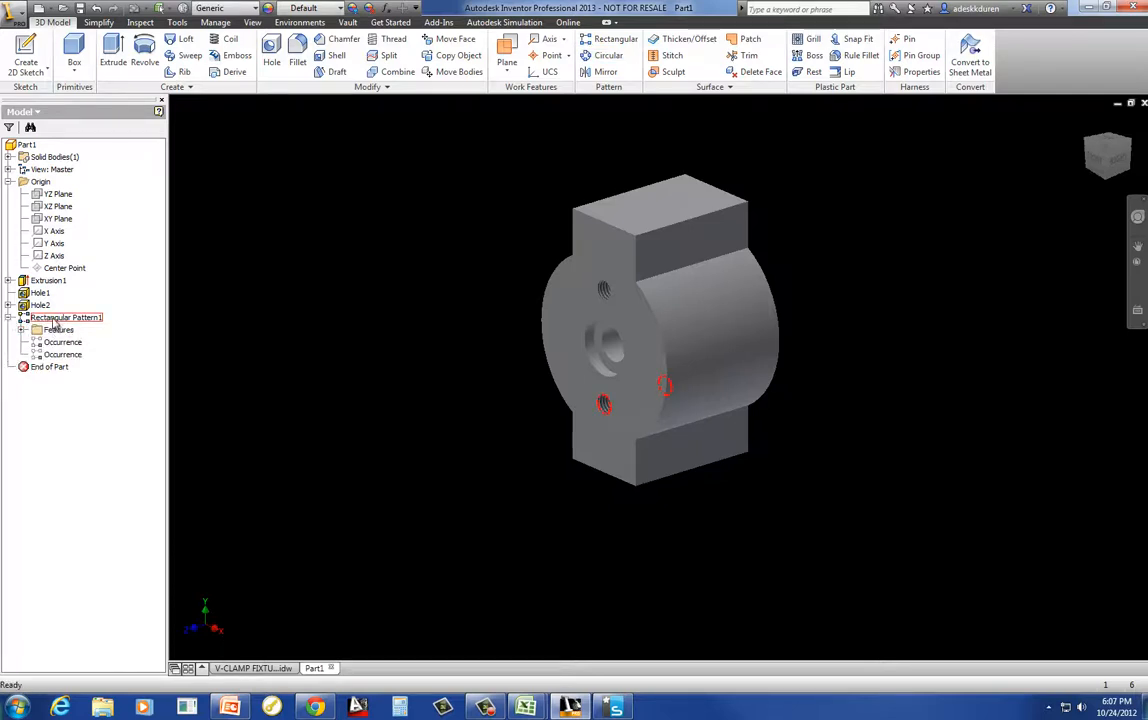
pyautogui.rightClick(55, 318)
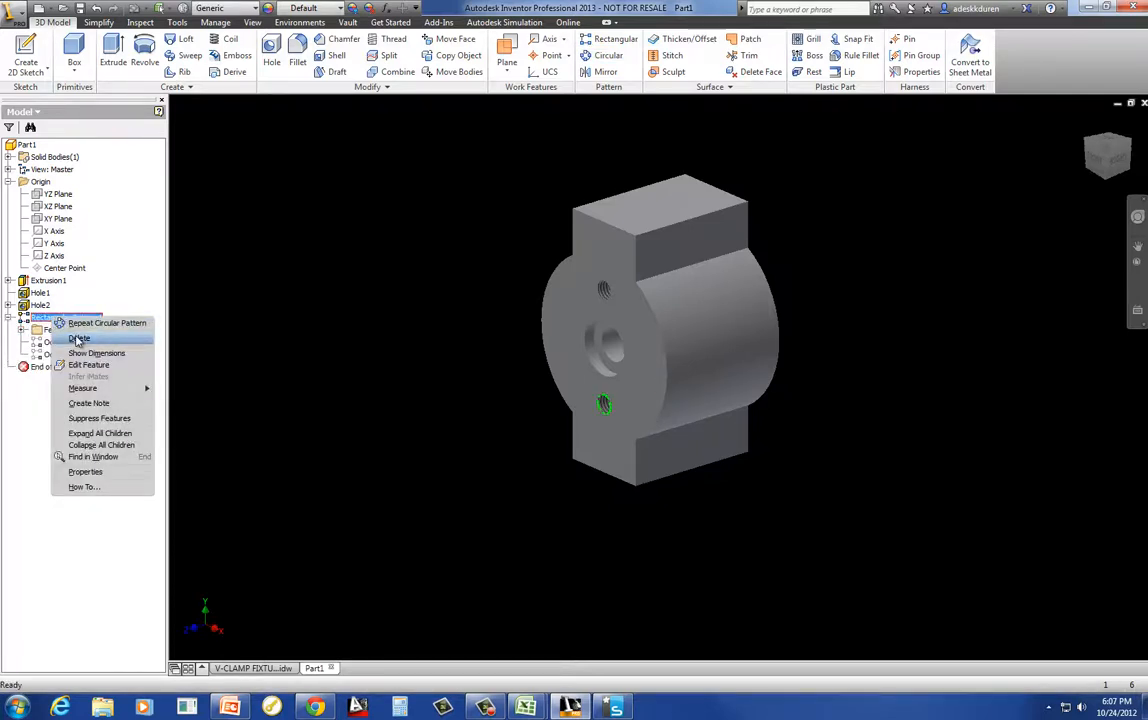
pyautogui.click(78, 339)
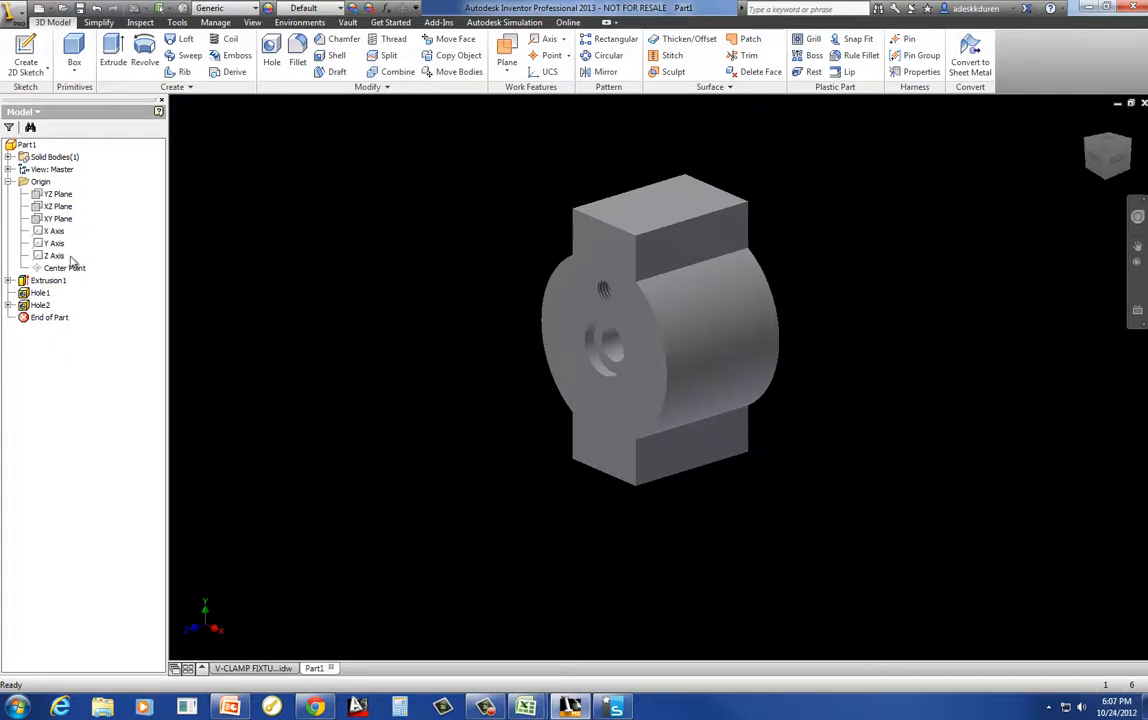
# Step: Create a circular pattern of the tapped hole with 4 occurrences over 360 deg, using the part's cylindrical face as rotation axis
pyautogui.click(40, 305)
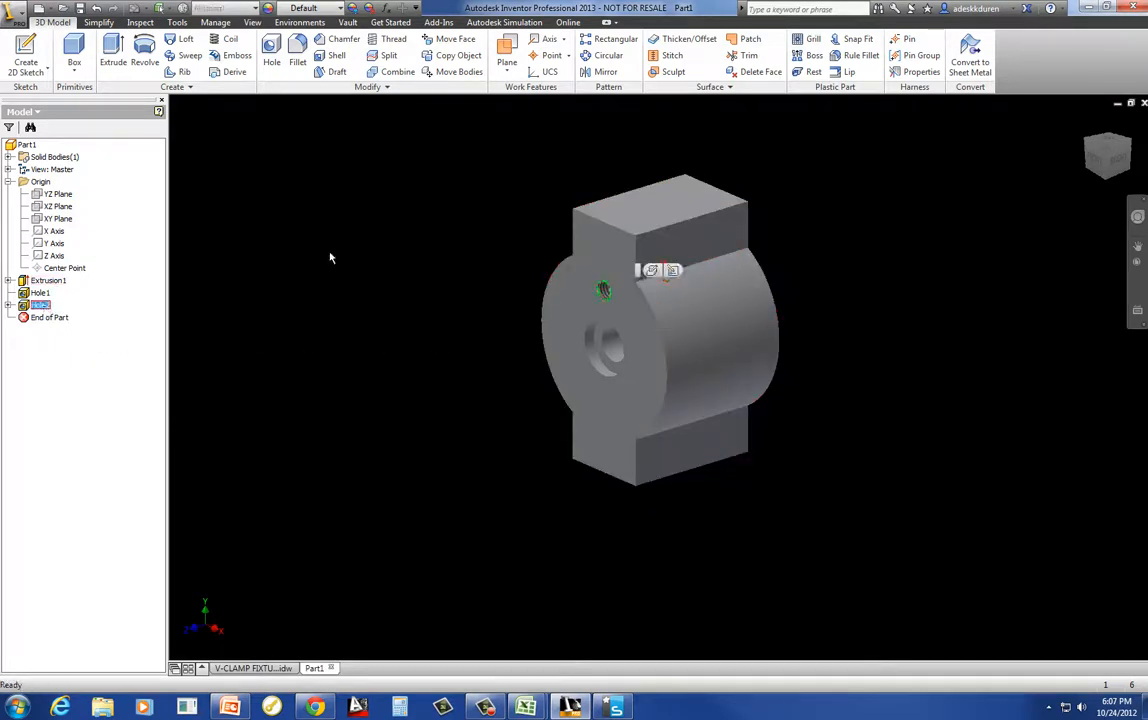
pyautogui.click(603, 55)
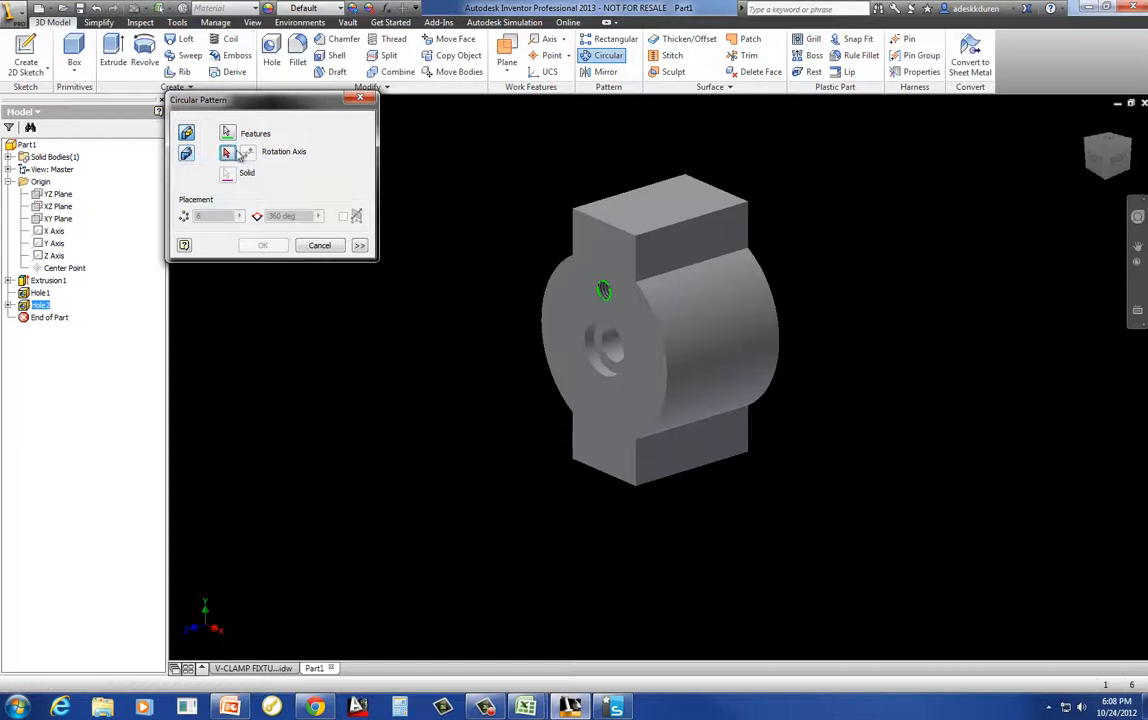
pyautogui.click(697, 320)
pyautogui.click(697, 320)
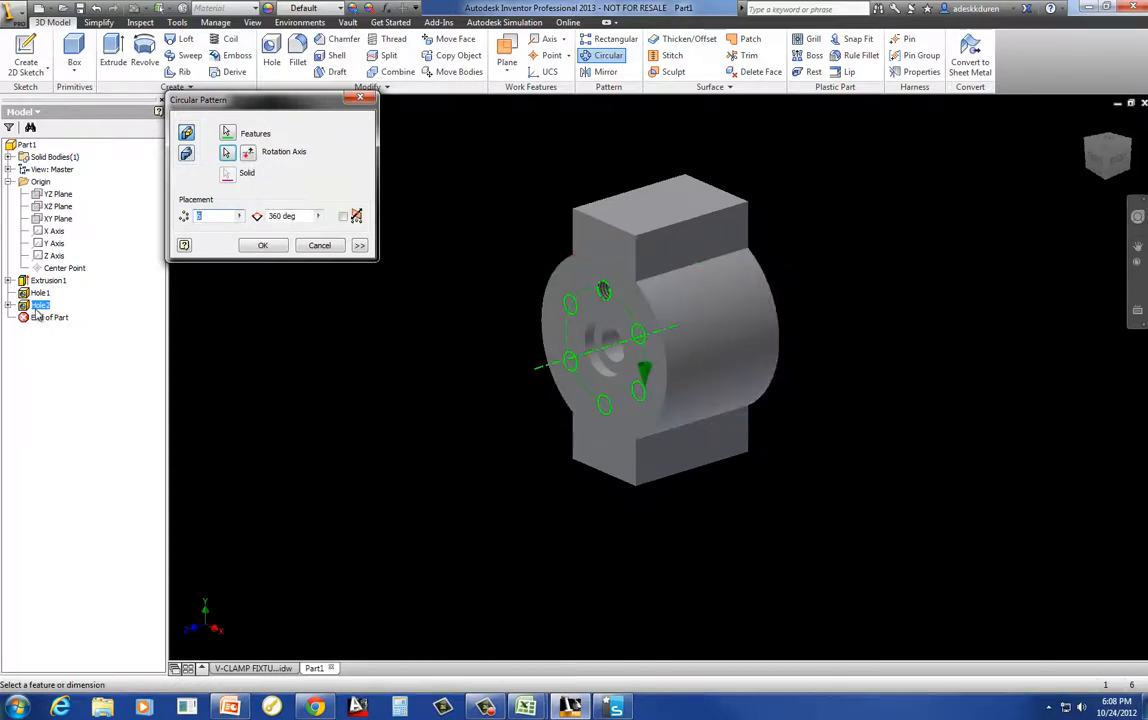
pyautogui.write('4')
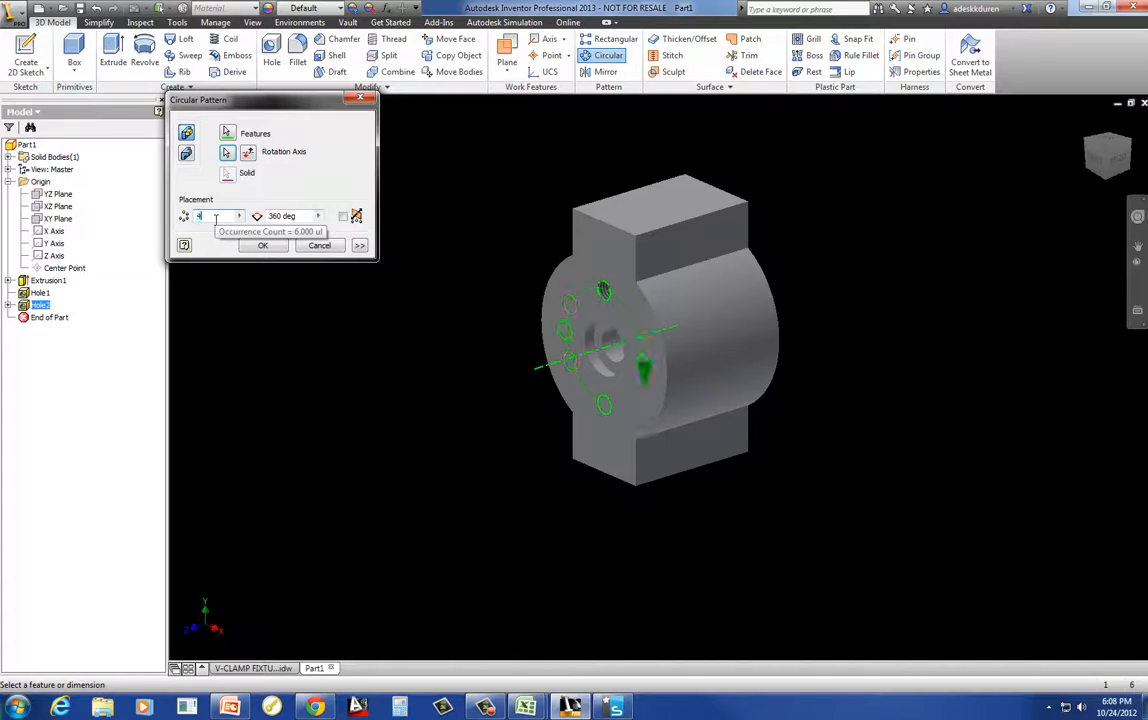
pyautogui.click(262, 245)
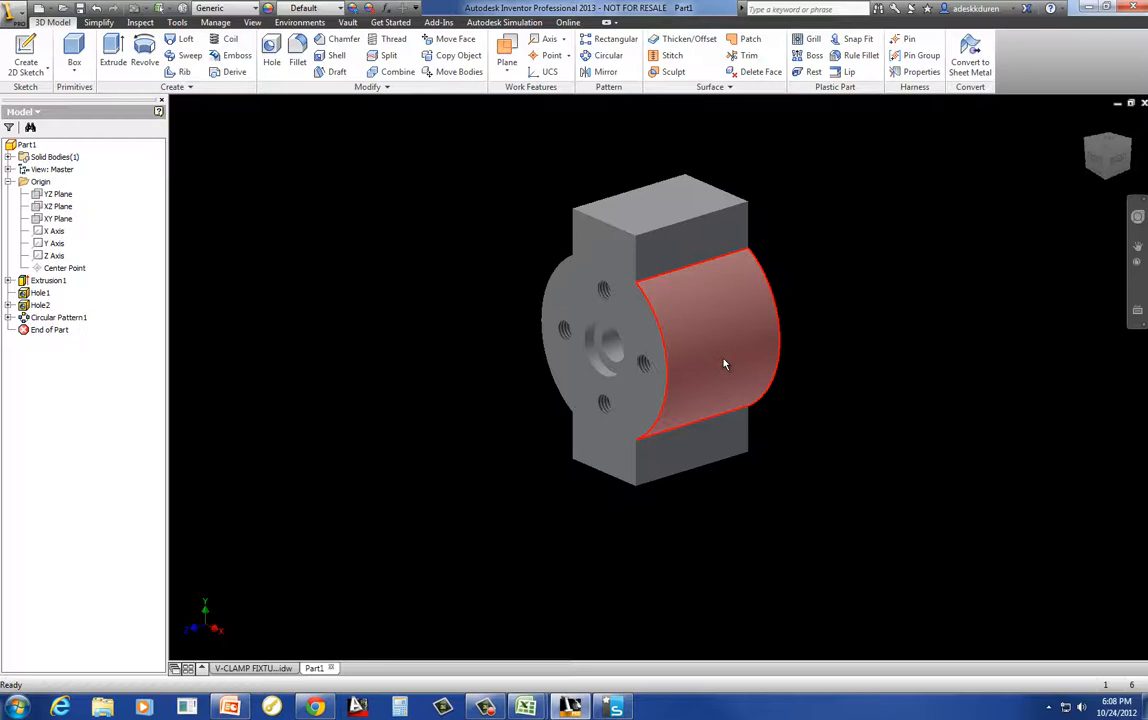
# Step: Create a work plane tangent to the part's cylindrical face and parallel to the adjacent flat side face of the rectangular block
pyautogui.moveTo(725, 362)
pyautogui.click(507, 68)
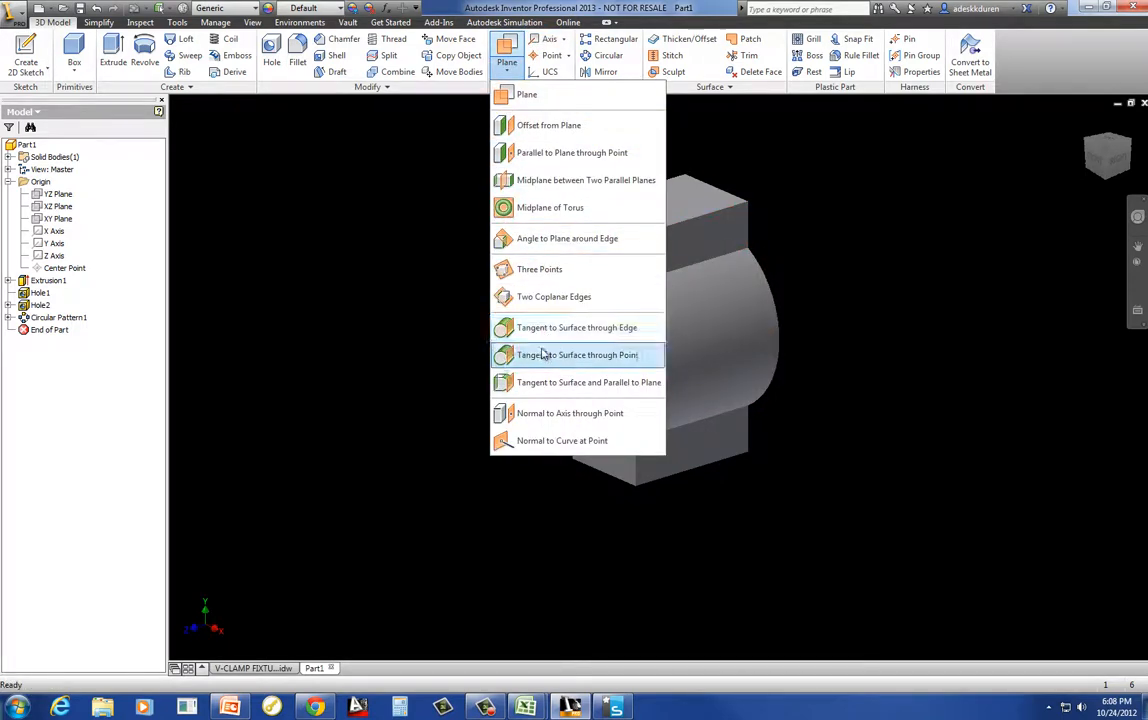
pyautogui.click(546, 383)
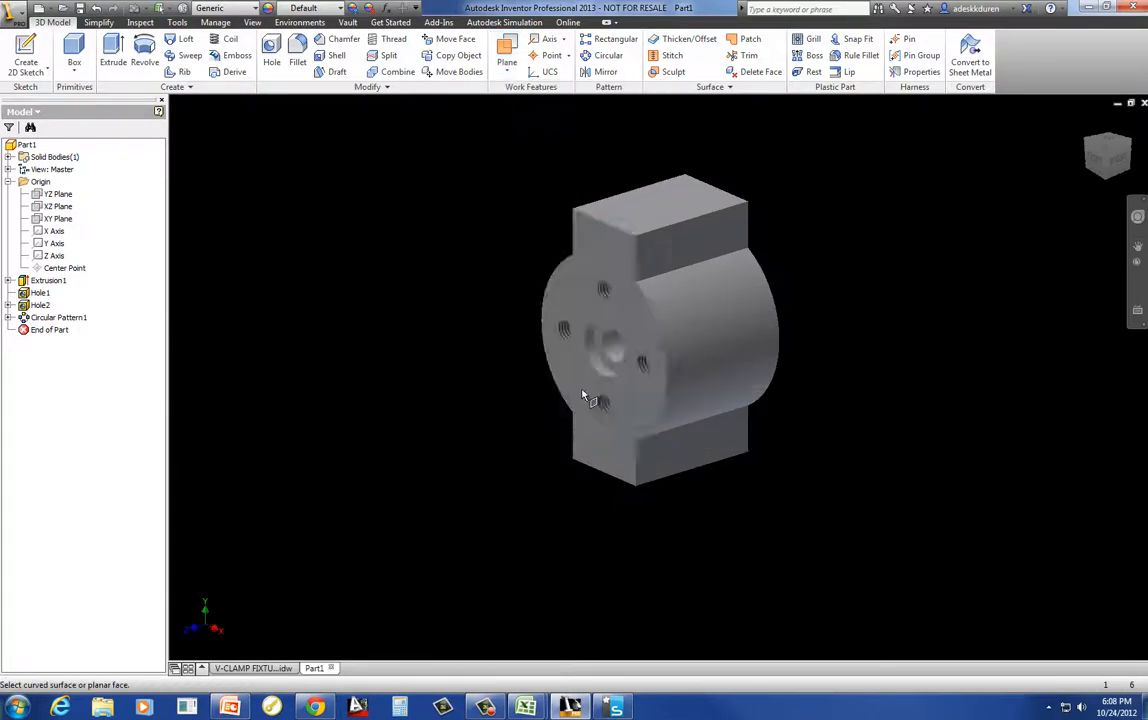
pyautogui.click(746, 366)
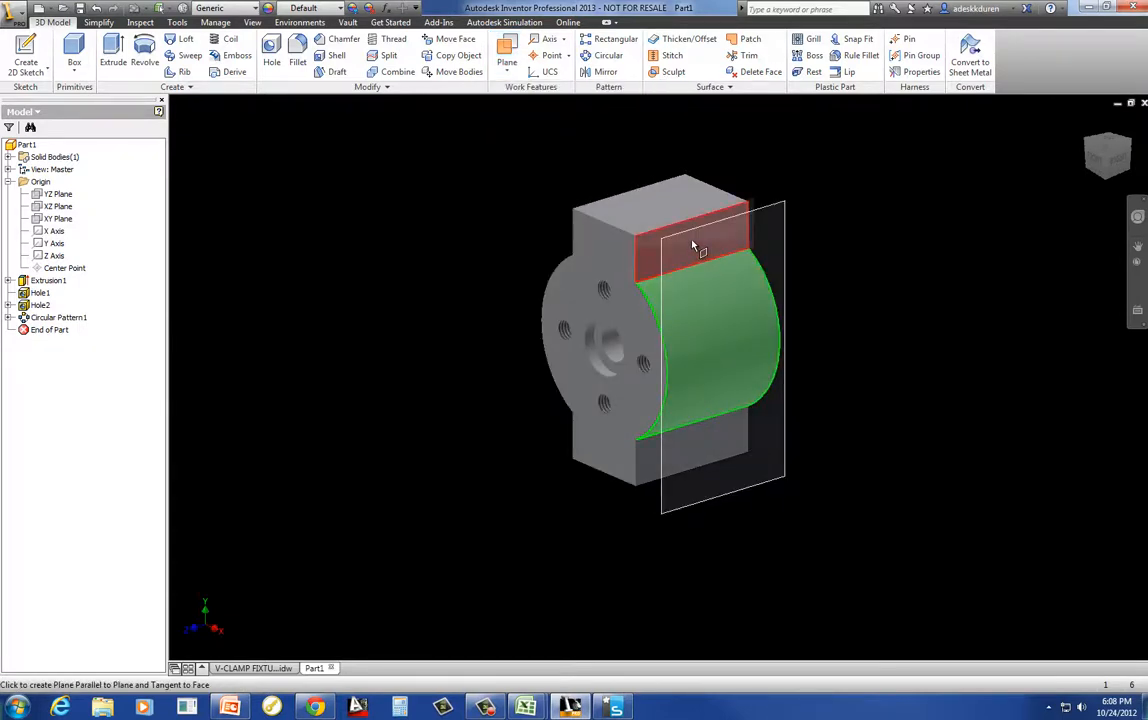
pyautogui.click(697, 246)
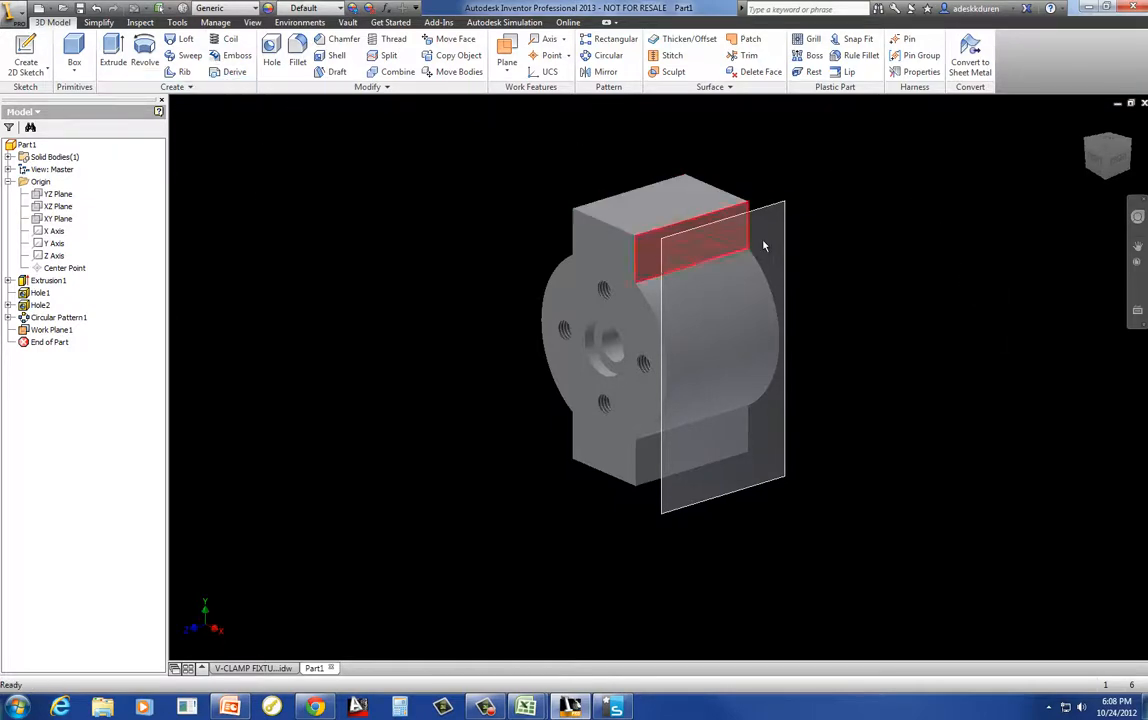
# Step: Start a sketch on the tangent work plane and project the cylindrical face's front edge and the XZ Plane into it
pyautogui.click(784, 205)
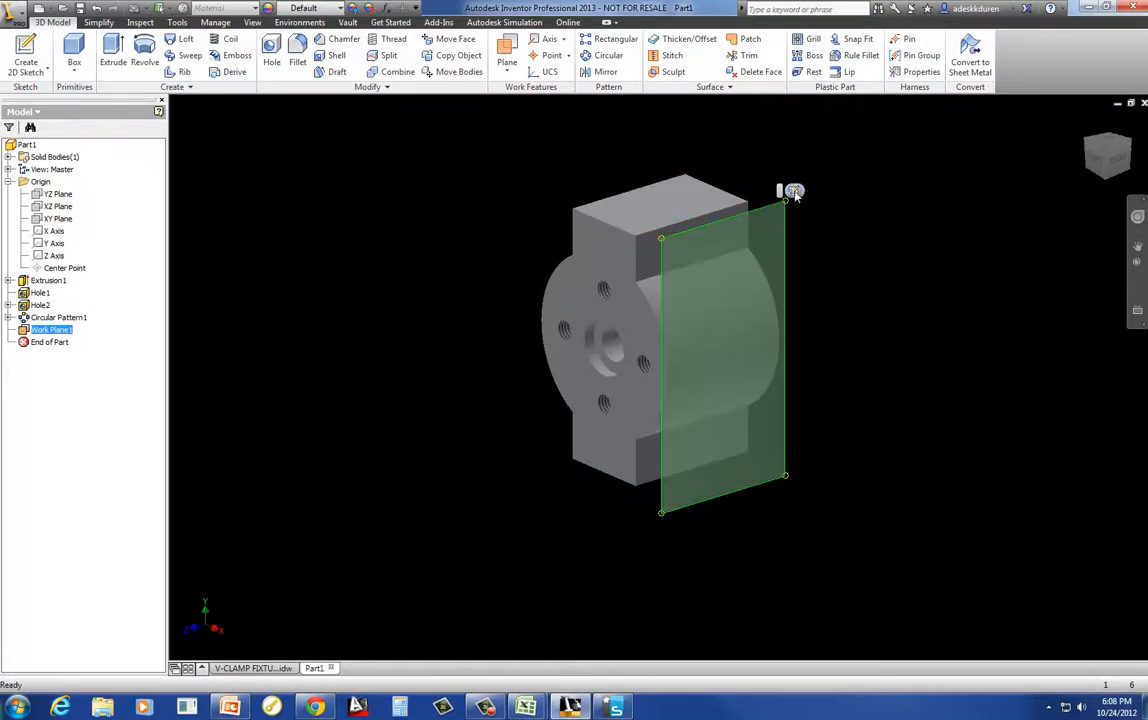
pyautogui.press('s')
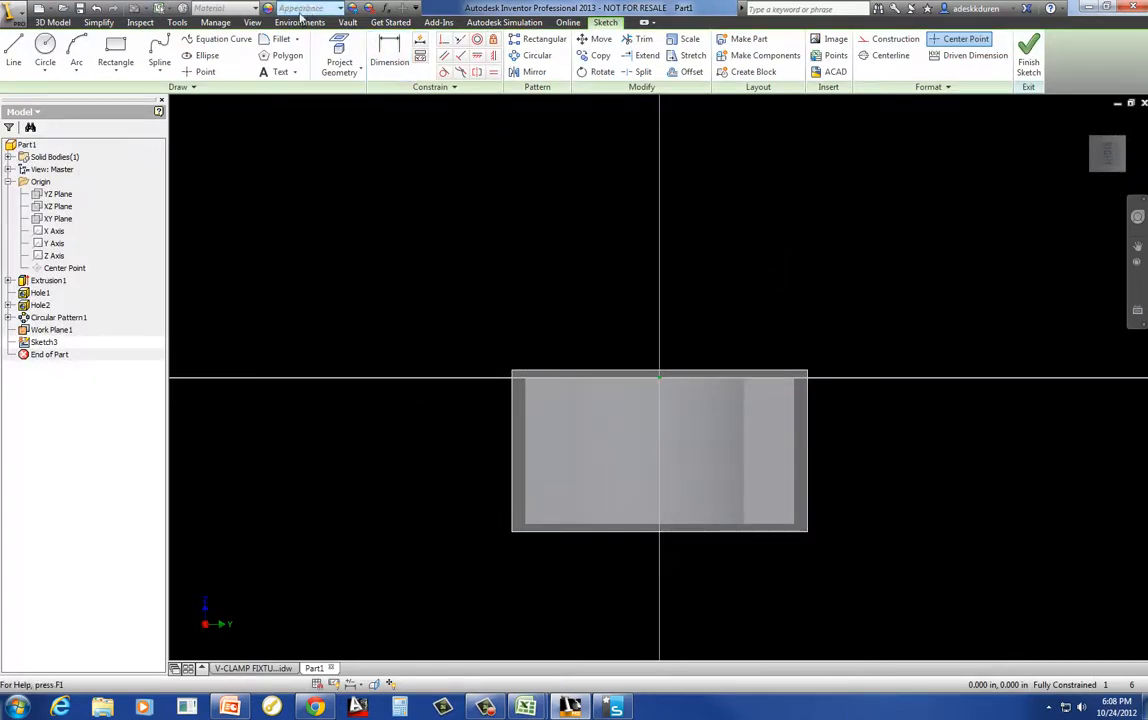
pyautogui.press('p')
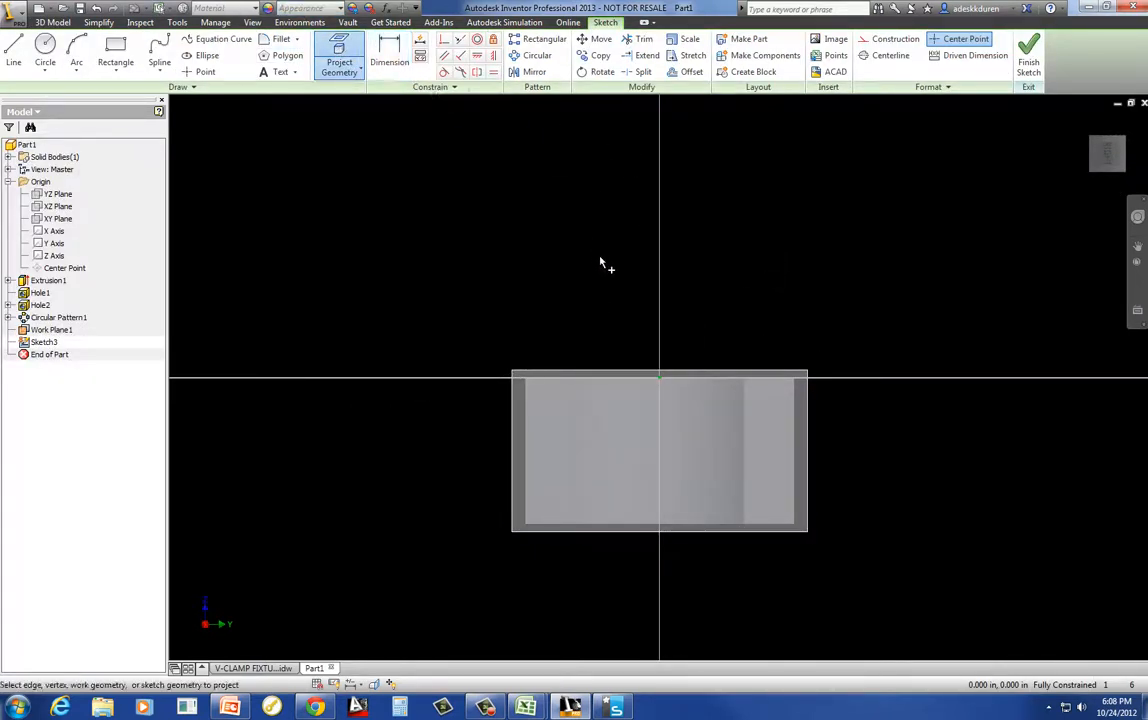
pyautogui.click(648, 381)
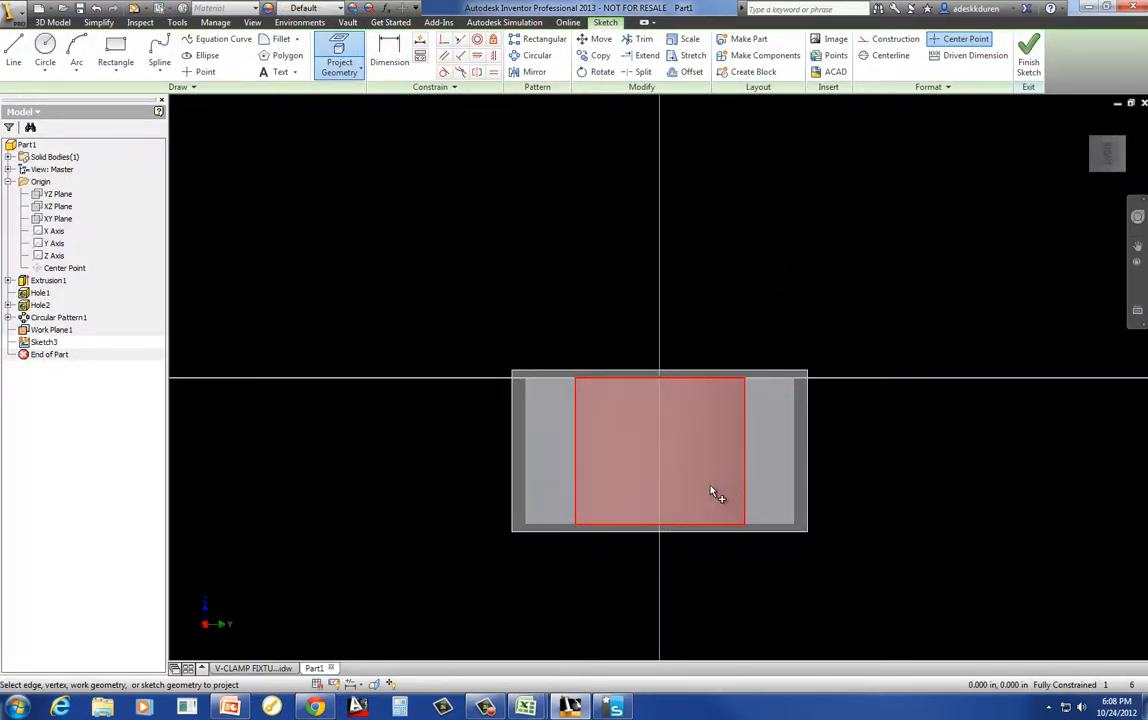
pyautogui.click(336, 56)
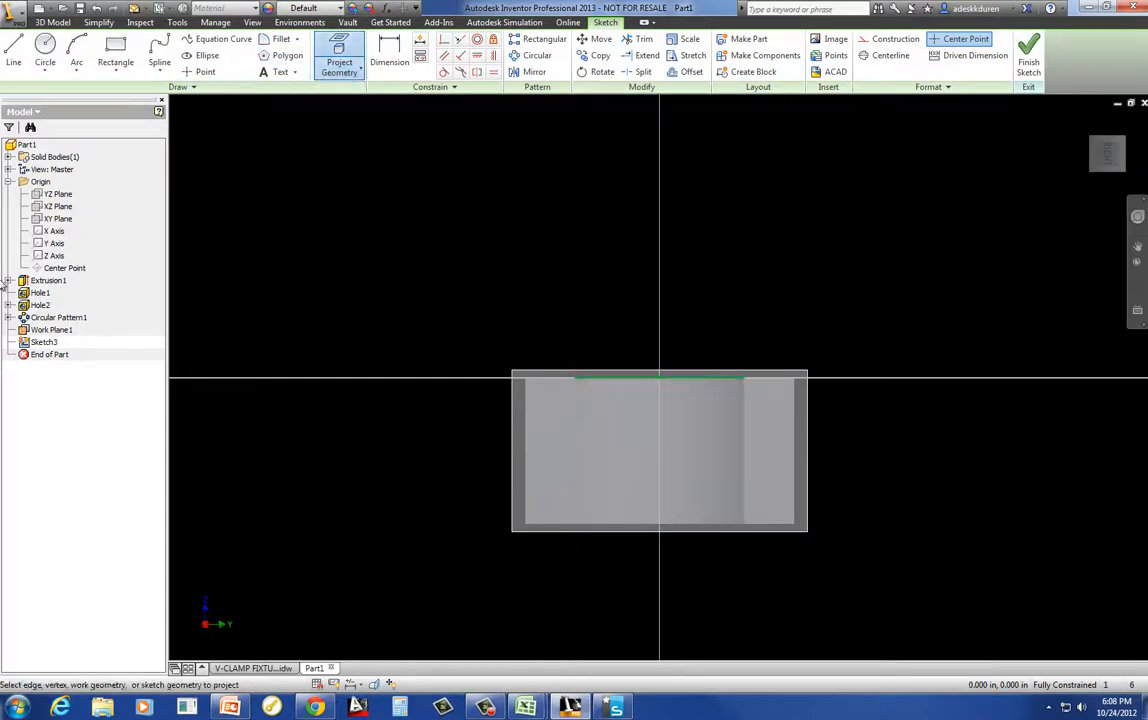
pyautogui.click(62, 218)
pyautogui.moveTo(672, 431)
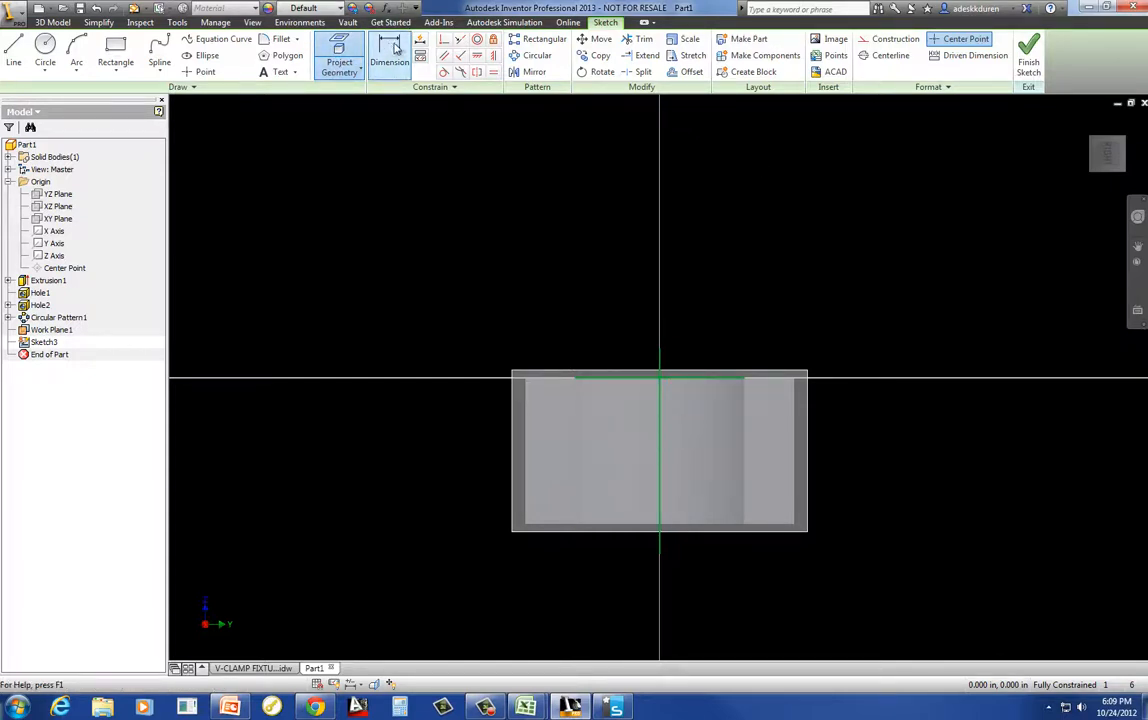
# Step: Place a sketch point on the projected centerline, dimension it 1.375 in from the projected front edge, and finish the sketch
pyautogui.click(196, 71)
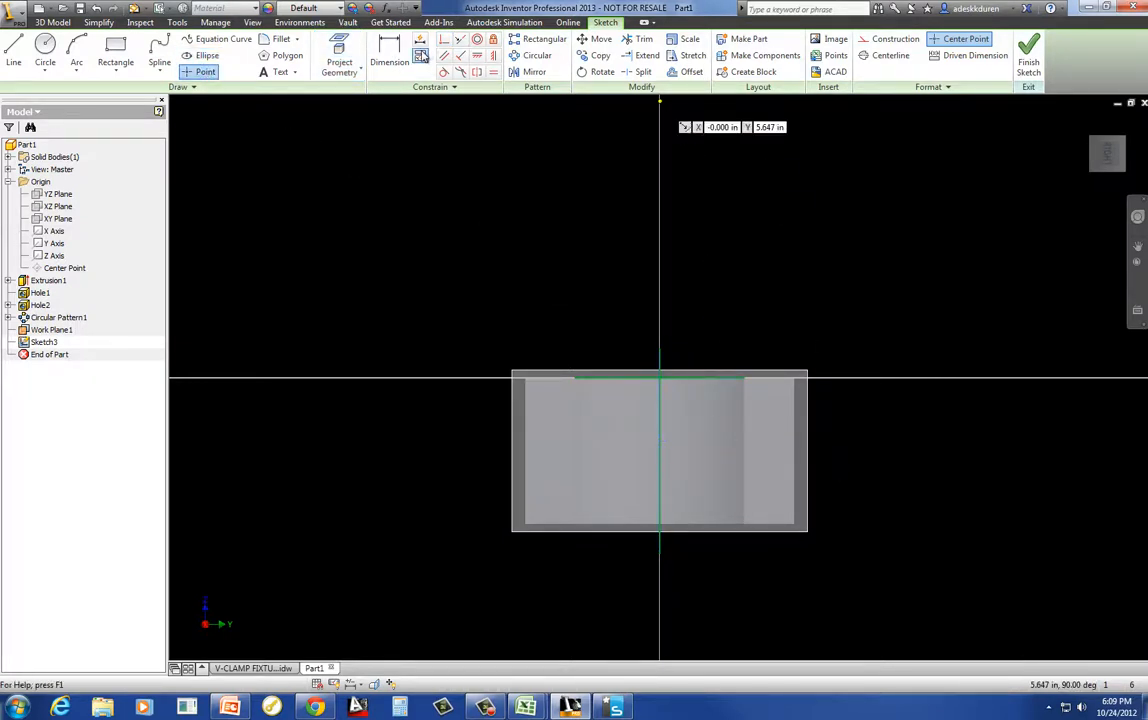
pyautogui.click(389, 50)
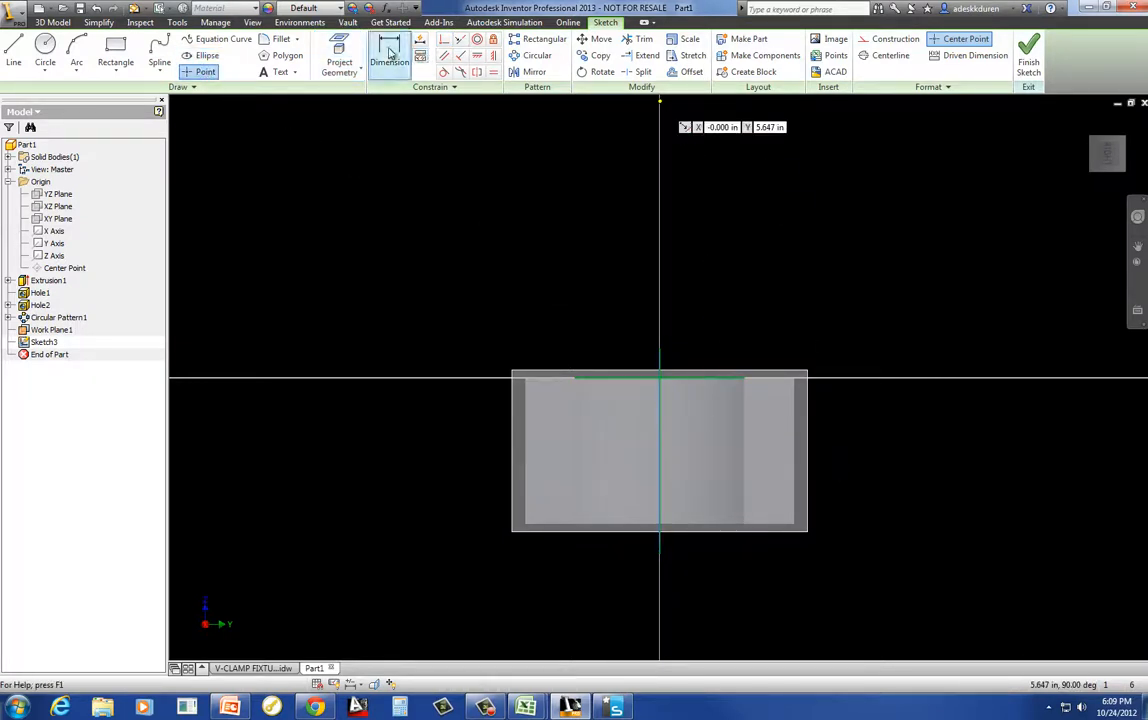
pyautogui.click(671, 379)
pyautogui.click(710, 415)
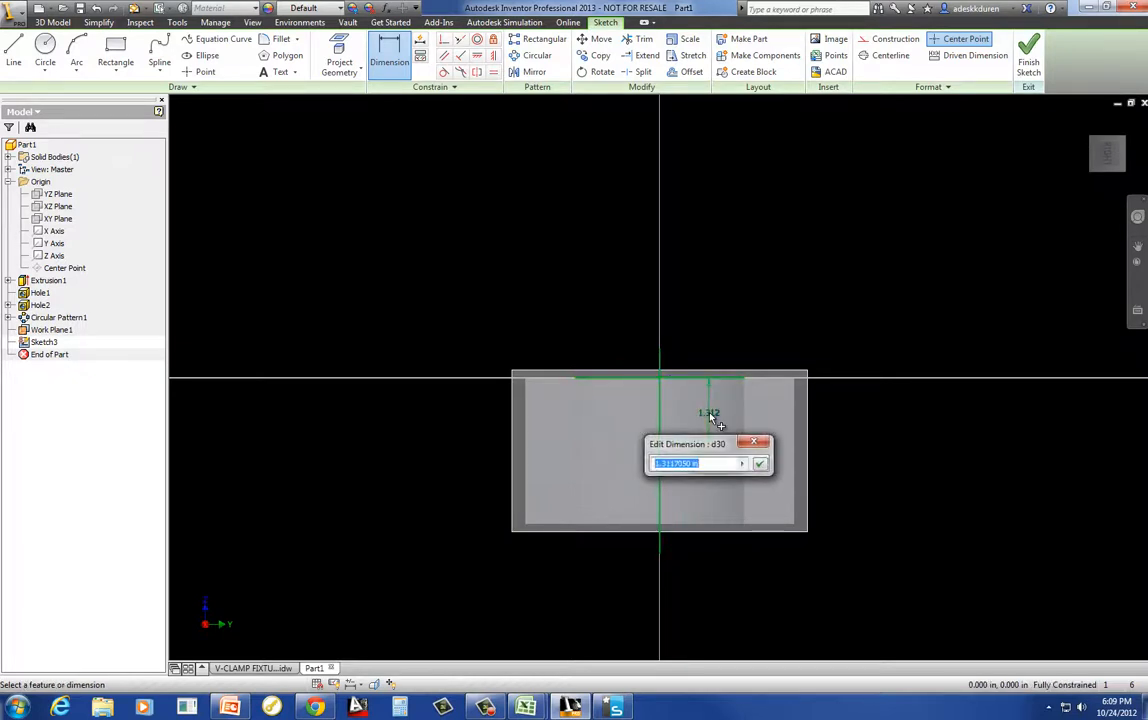
pyautogui.write('1.375')
pyautogui.press('Return')
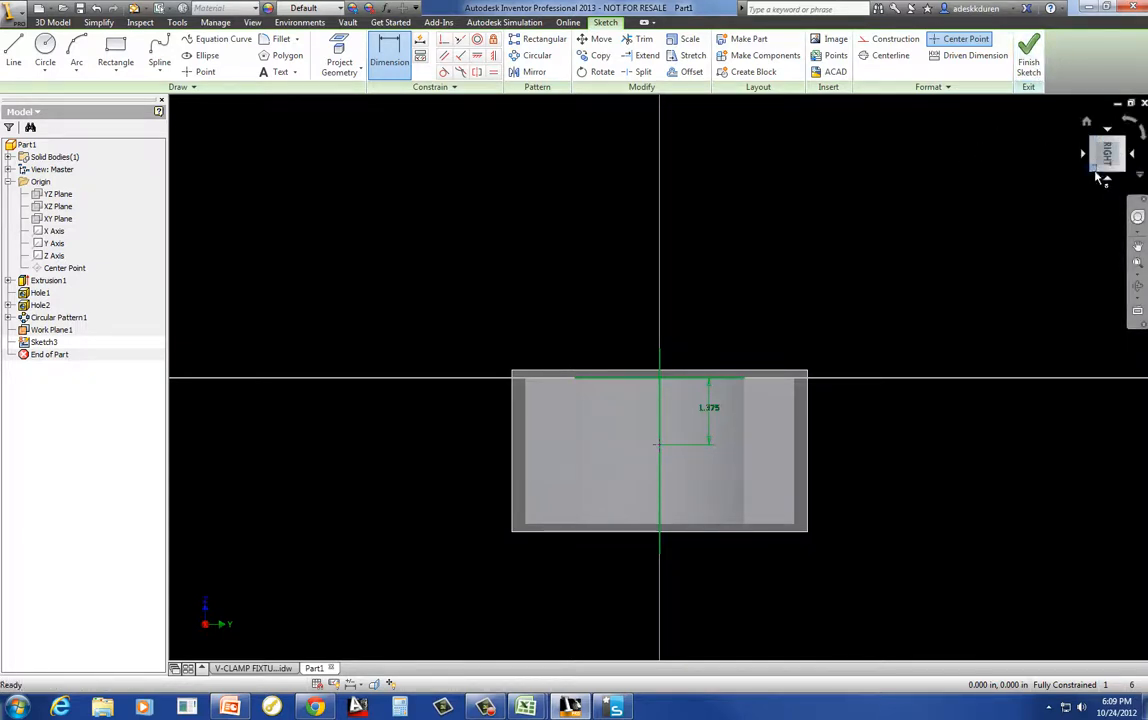
pyautogui.click(1093, 120)
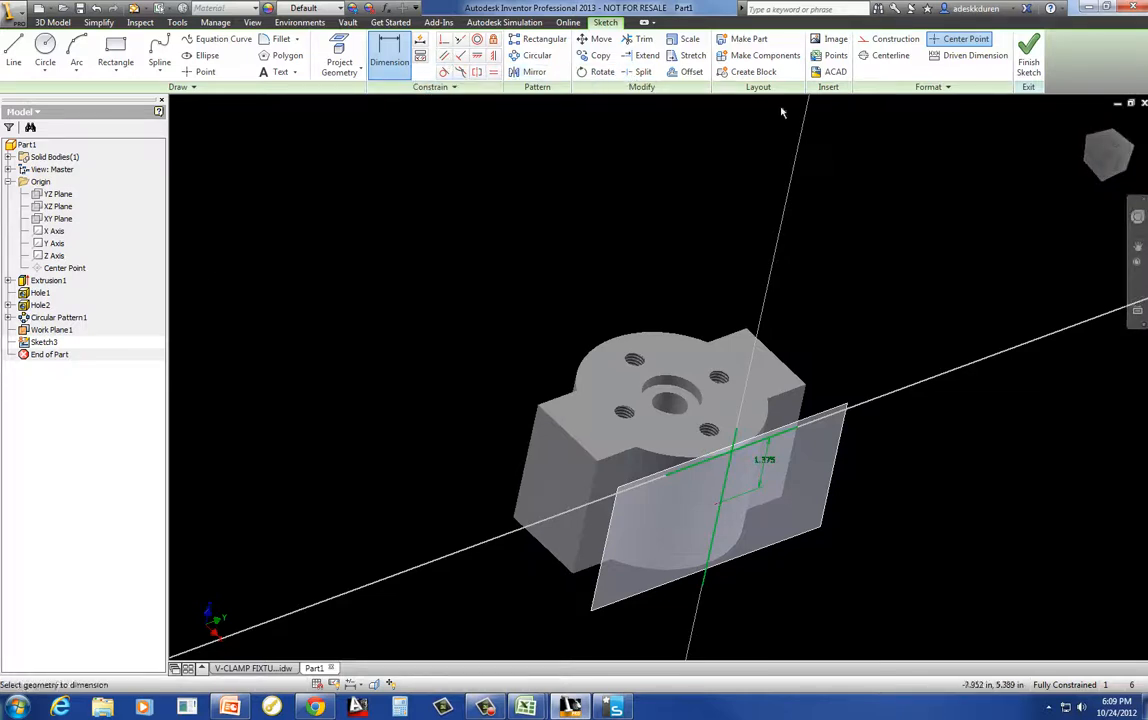
pyautogui.click(1027, 72)
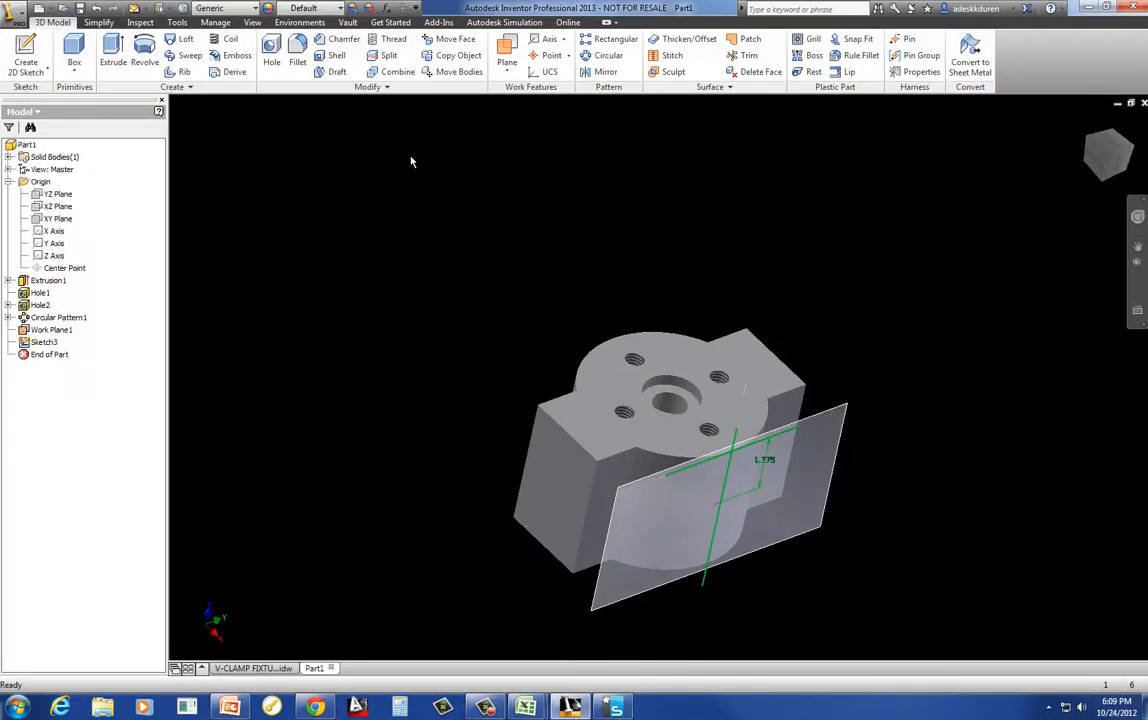
pyautogui.click(508, 68)
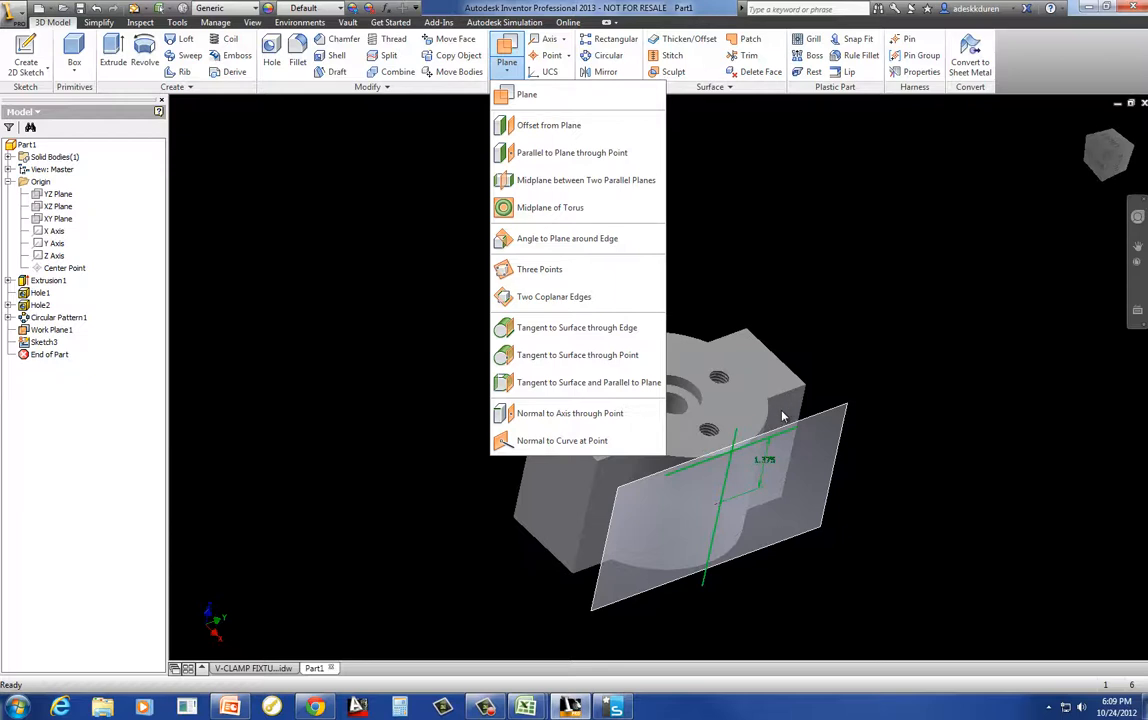
pyautogui.click(710, 128)
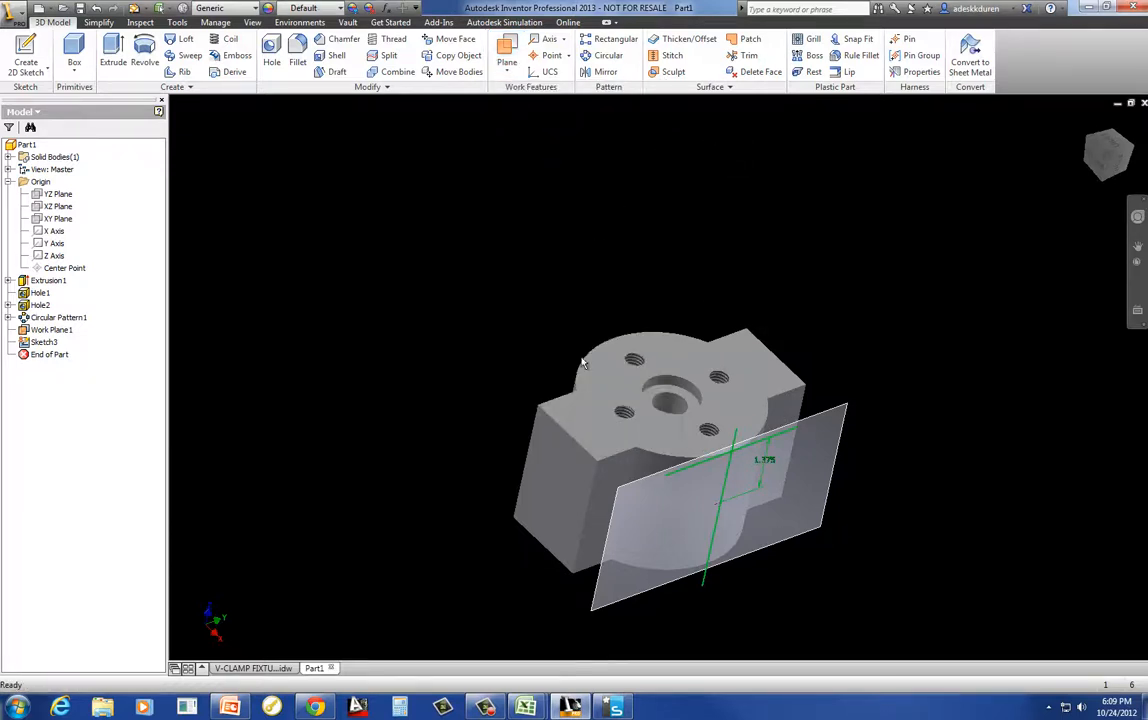
# Step: Create a plain drilled, unthreaded hole of .375 in diameter at the sketch point with Through All termination
pyautogui.click(271, 52)
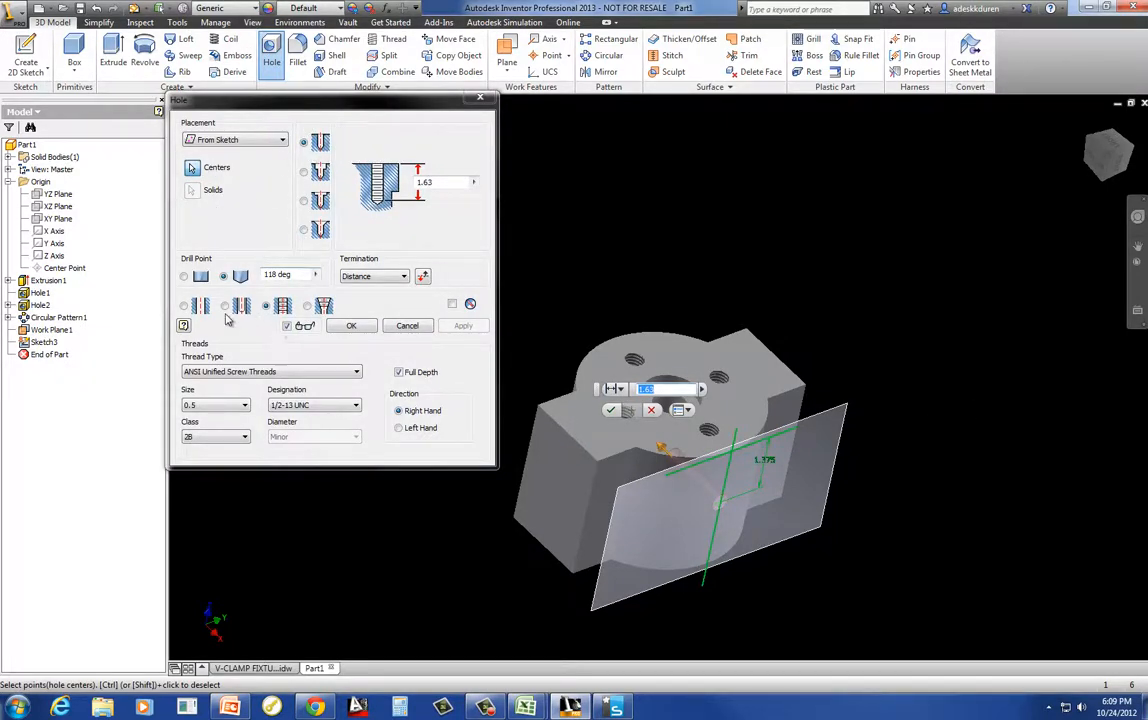
pyautogui.click(184, 307)
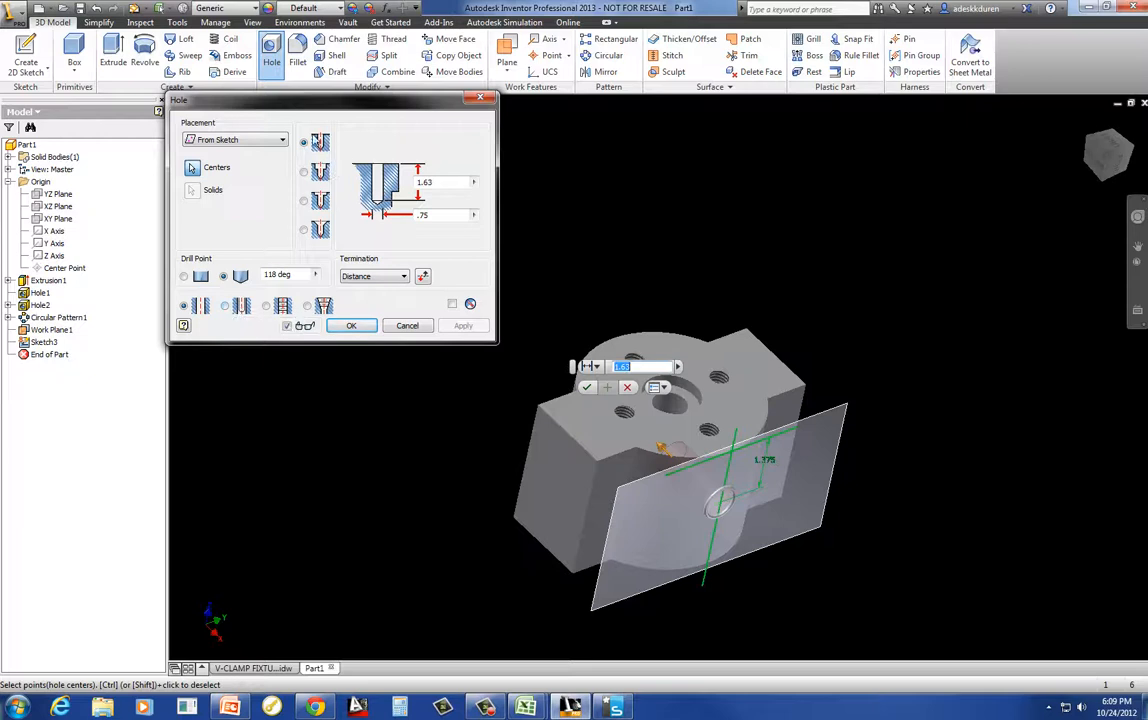
pyautogui.click(438, 214)
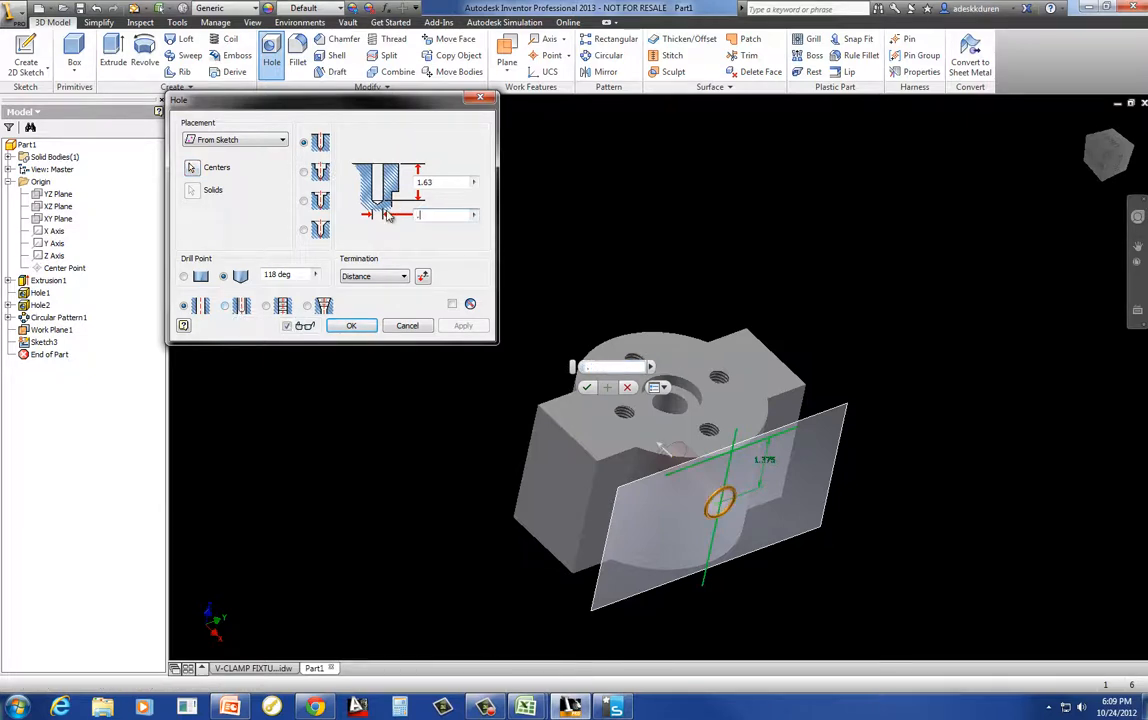
pyautogui.write('.375')
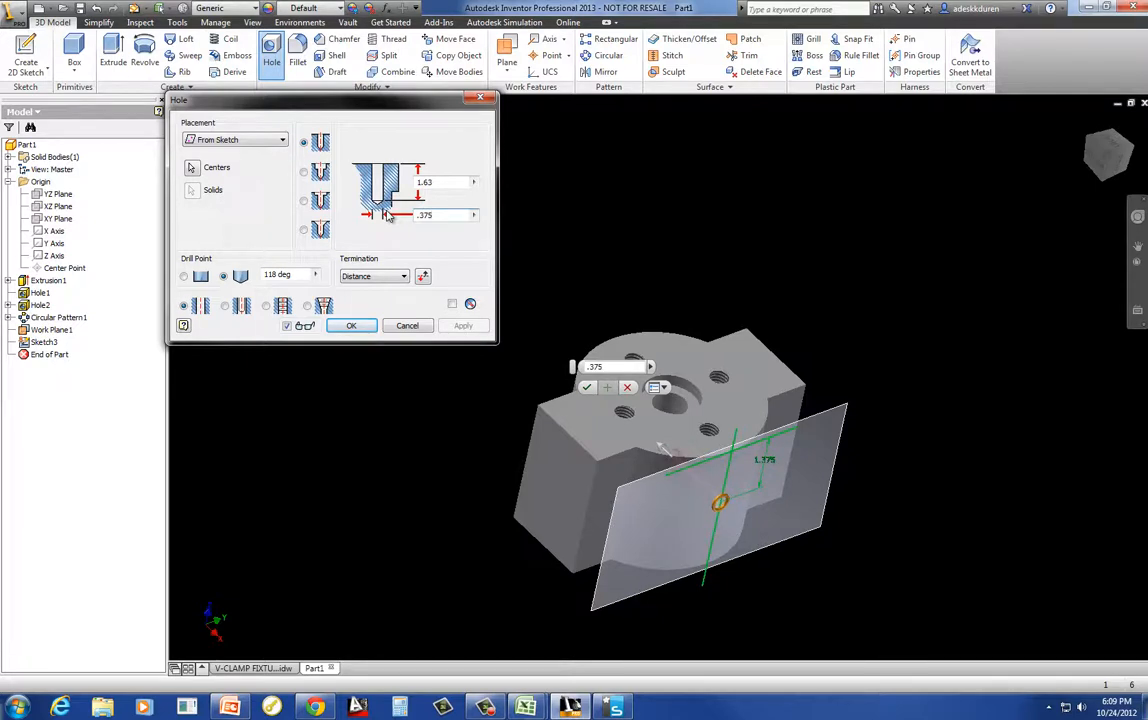
pyautogui.click(400, 276)
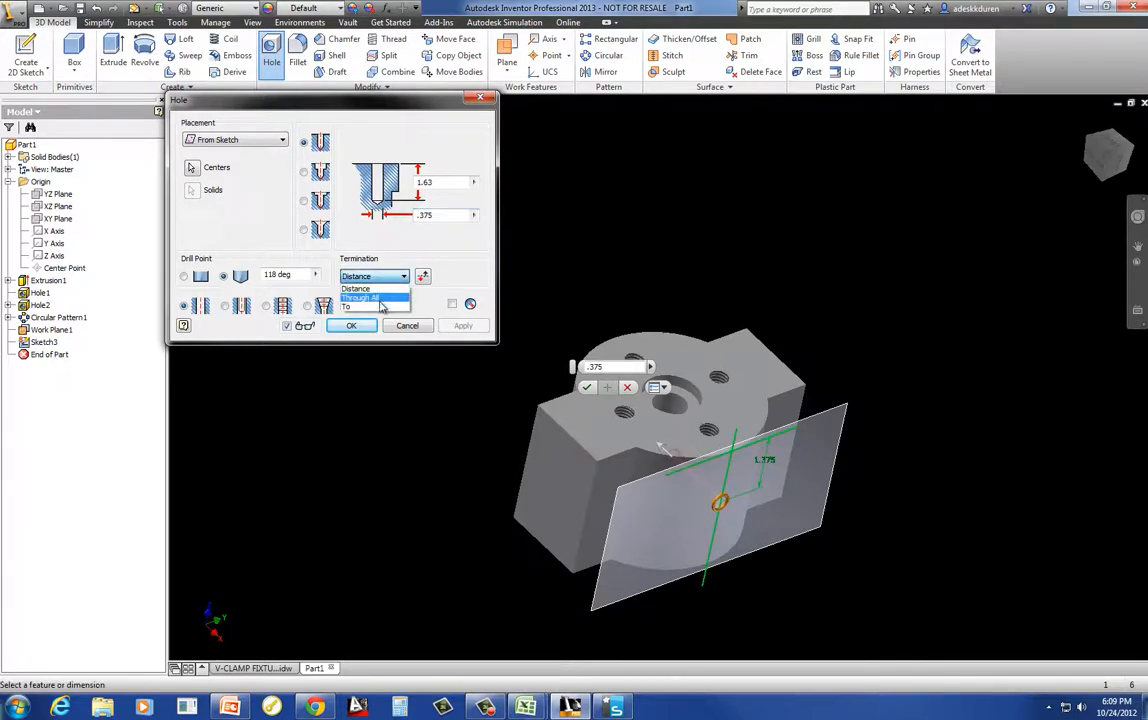
pyautogui.click(372, 298)
pyautogui.click(352, 326)
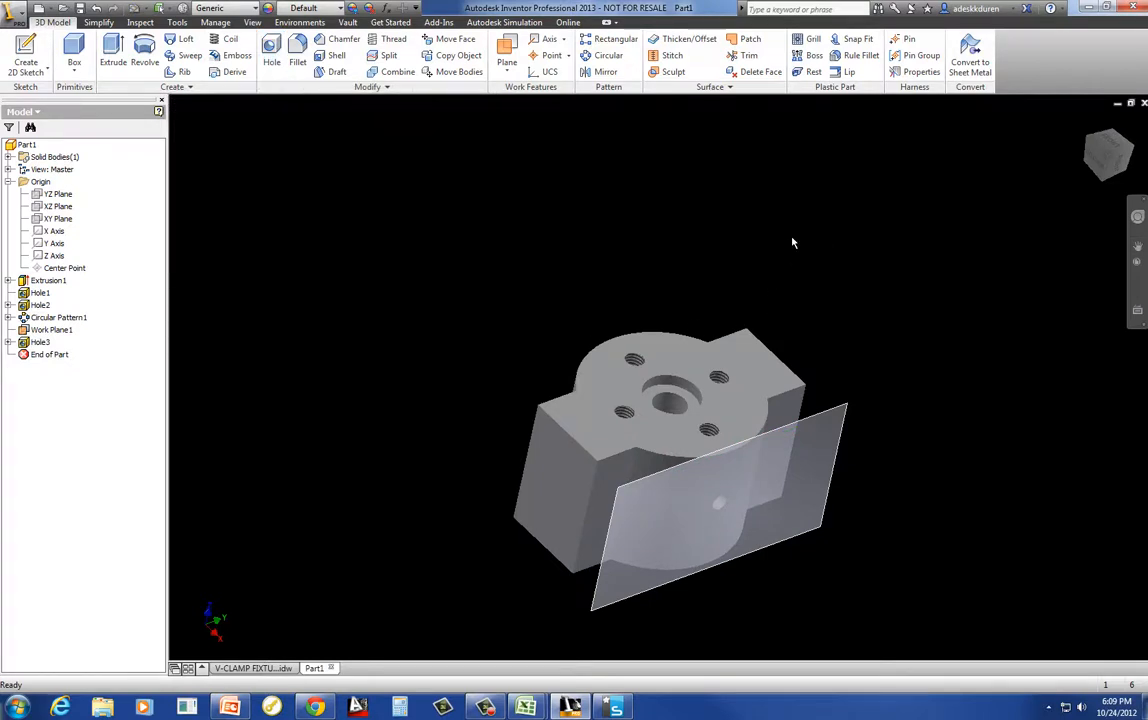
# Step: Turn off the visibility of the tangent work plane
pyautogui.click(48, 331)
pyautogui.rightClick(48, 331)
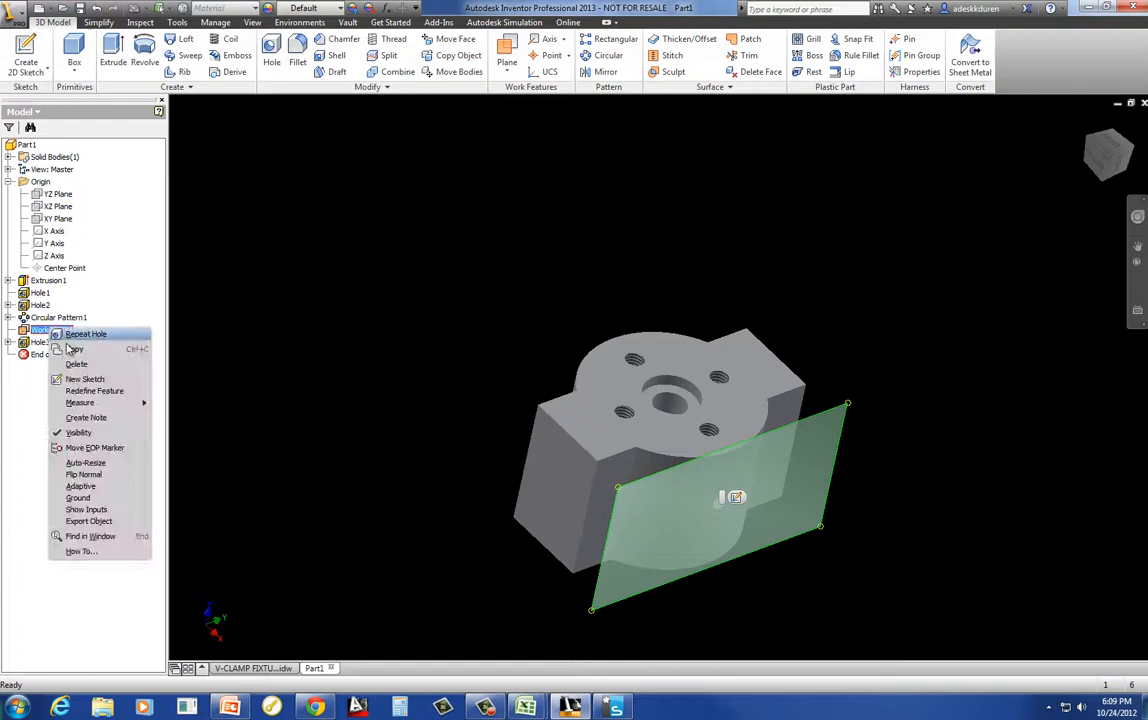
pyautogui.click(80, 432)
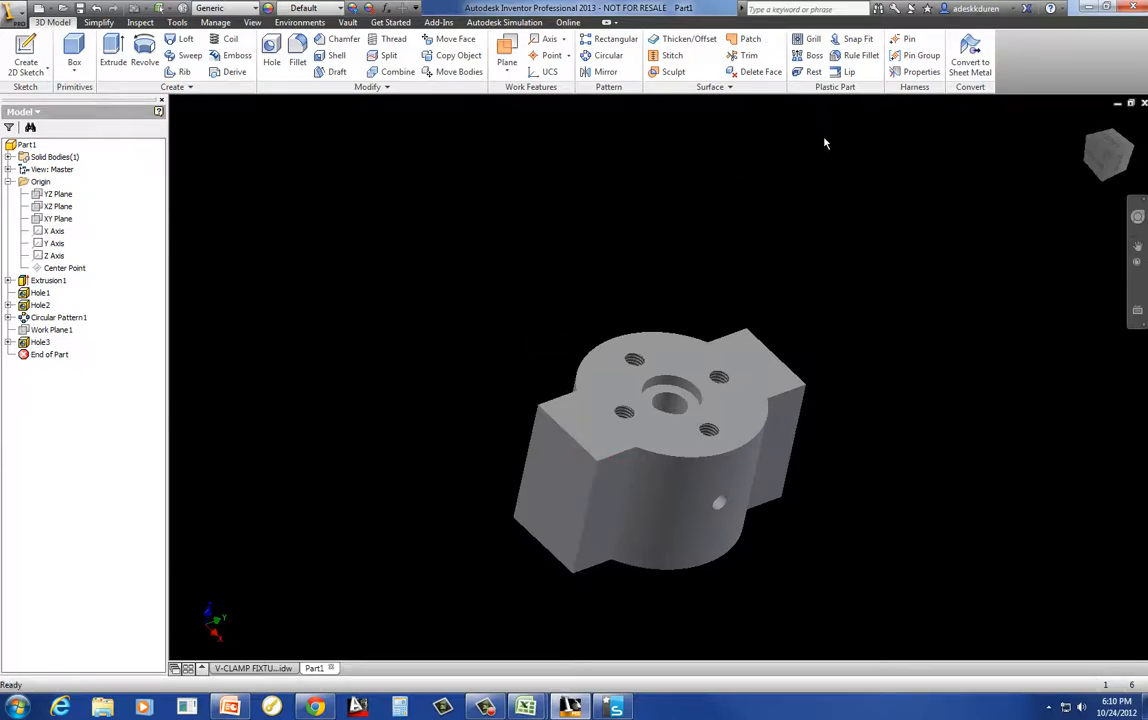
# Step: Start a sketch on the end face of the rectangular block and project the YZ Plane as its centerline
pyautogui.click(556, 519)
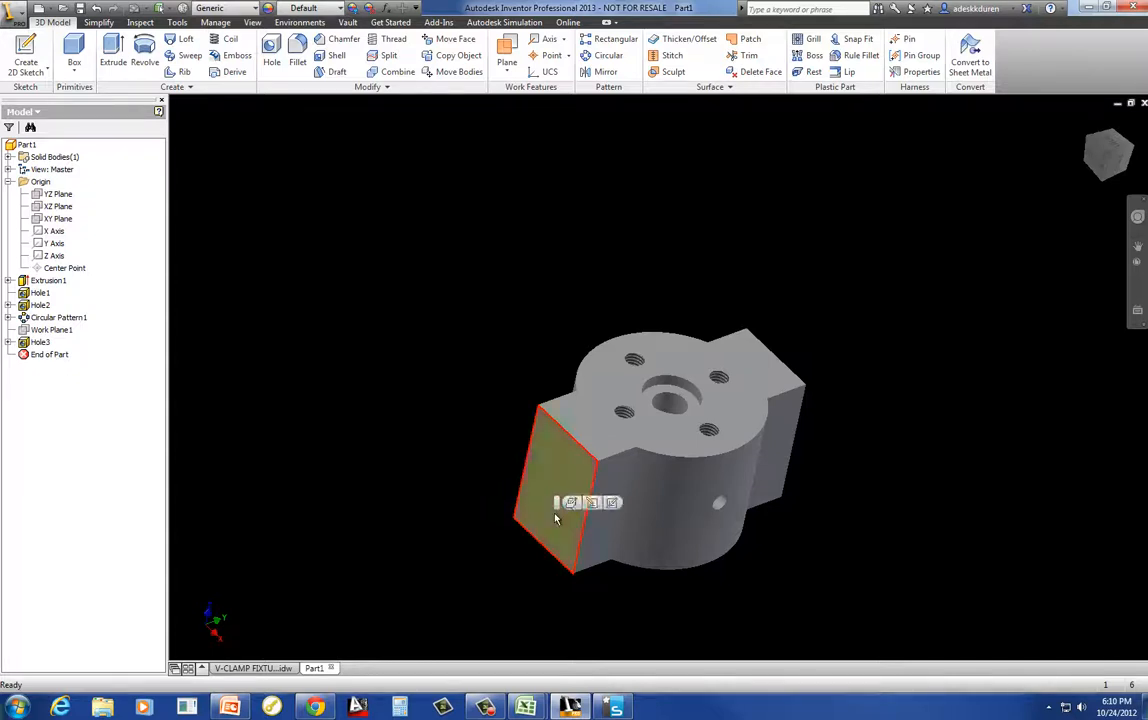
pyautogui.click(613, 503)
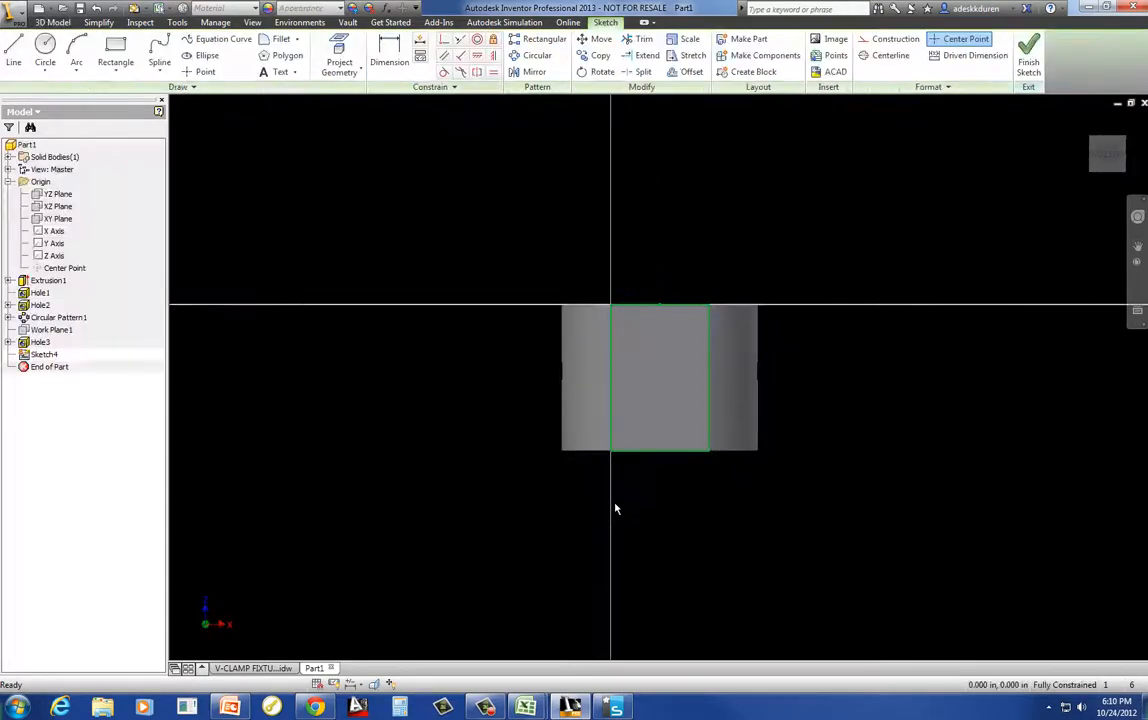
pyautogui.scroll(3, 658, 471)
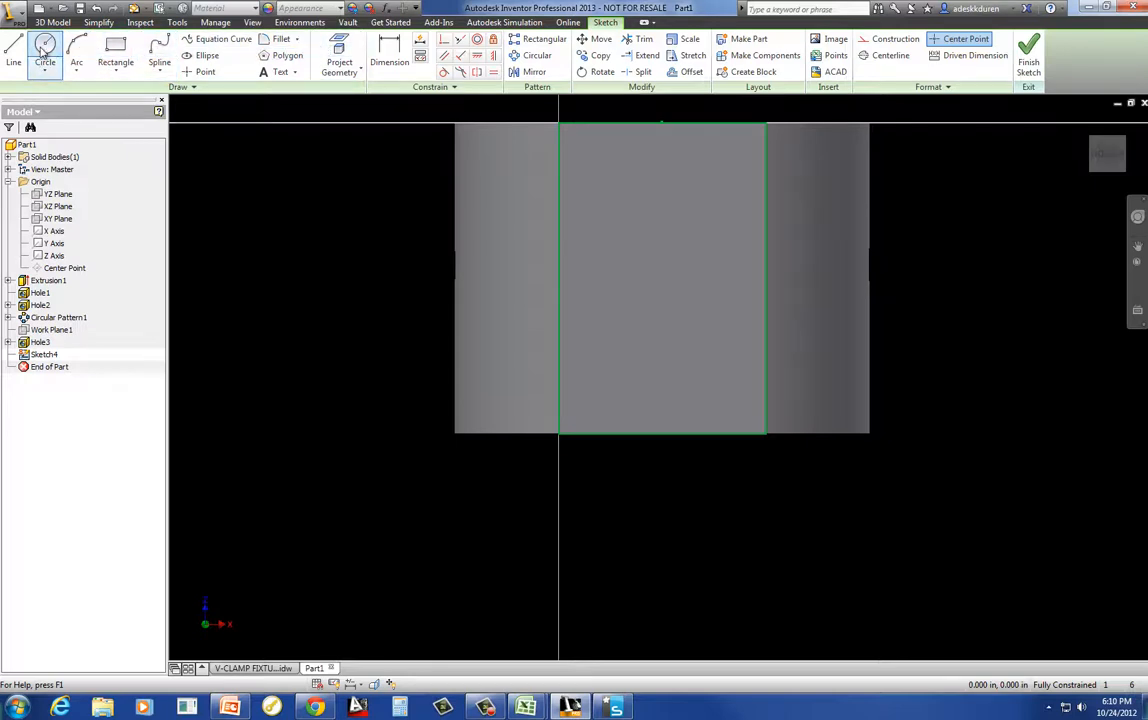
pyautogui.click(45, 45)
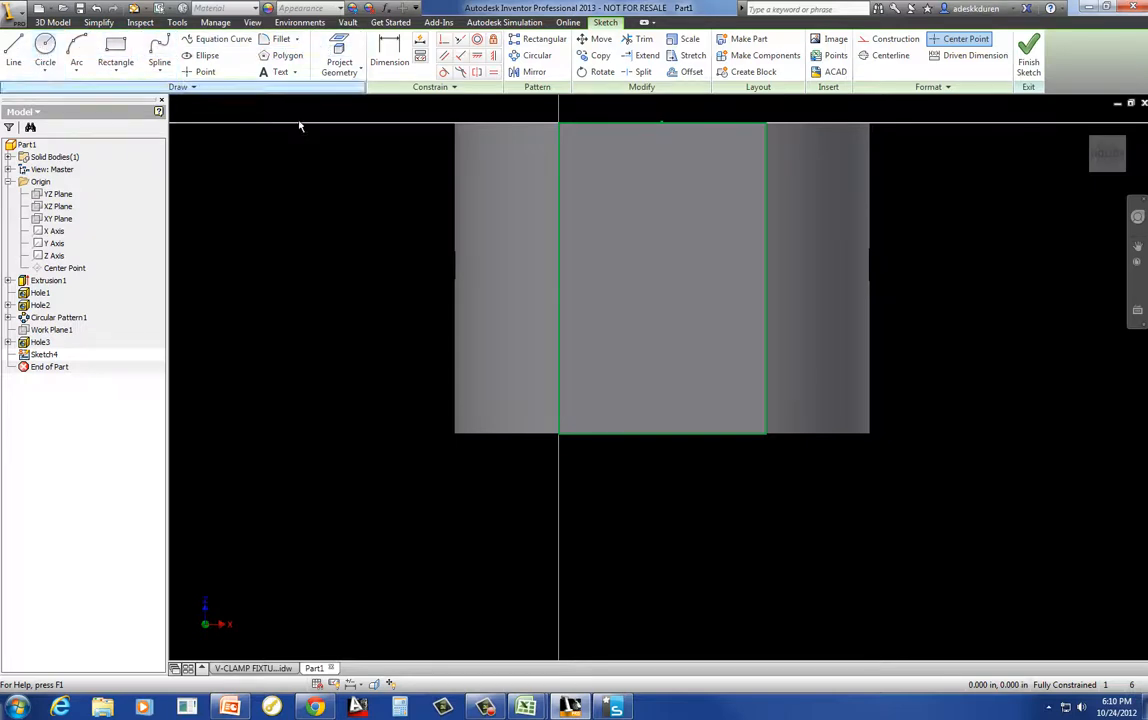
pyautogui.click(339, 60)
pyautogui.click(60, 195)
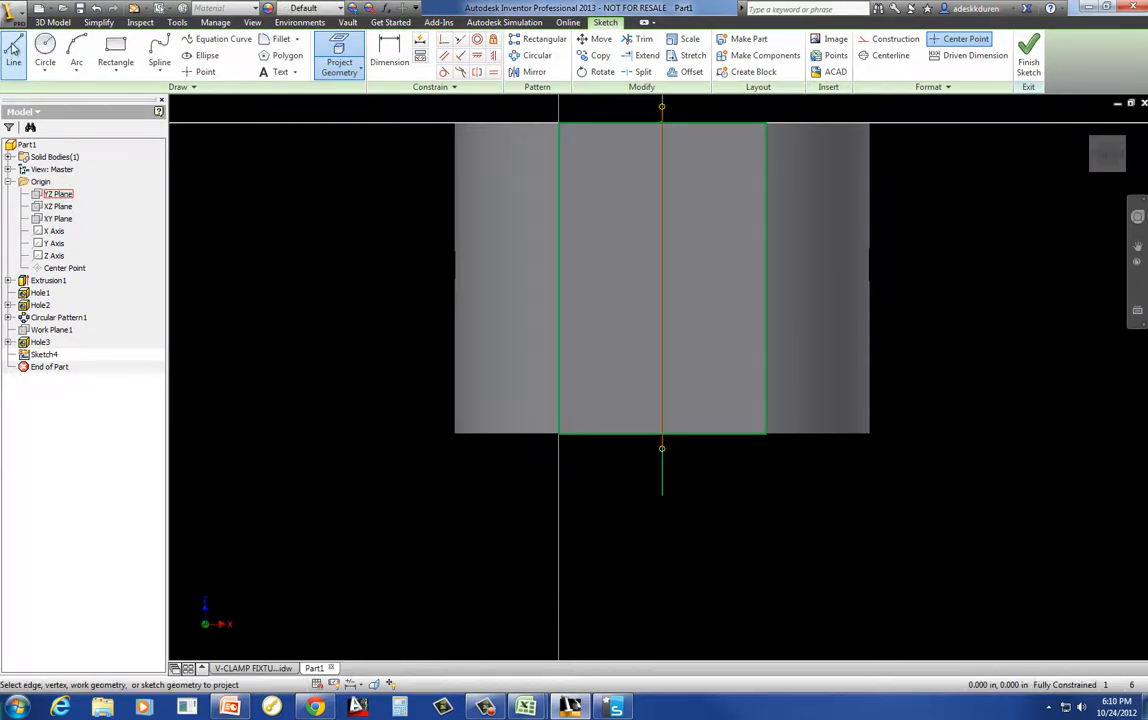
# Step: Draw a closed dovetail-shaped trapezoid on the end face's lower edge, about 1.23 in wide at its upper side and 0.72 in high
pyautogui.click(14, 50)
pyautogui.click(685, 433)
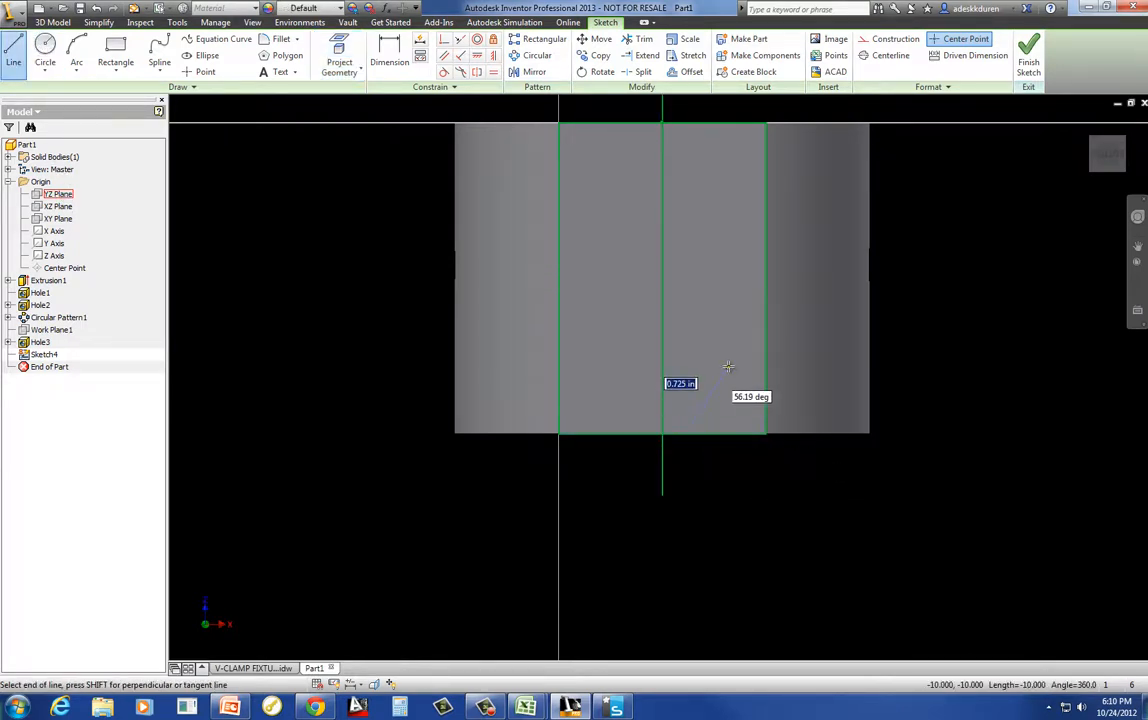
pyautogui.click(730, 357)
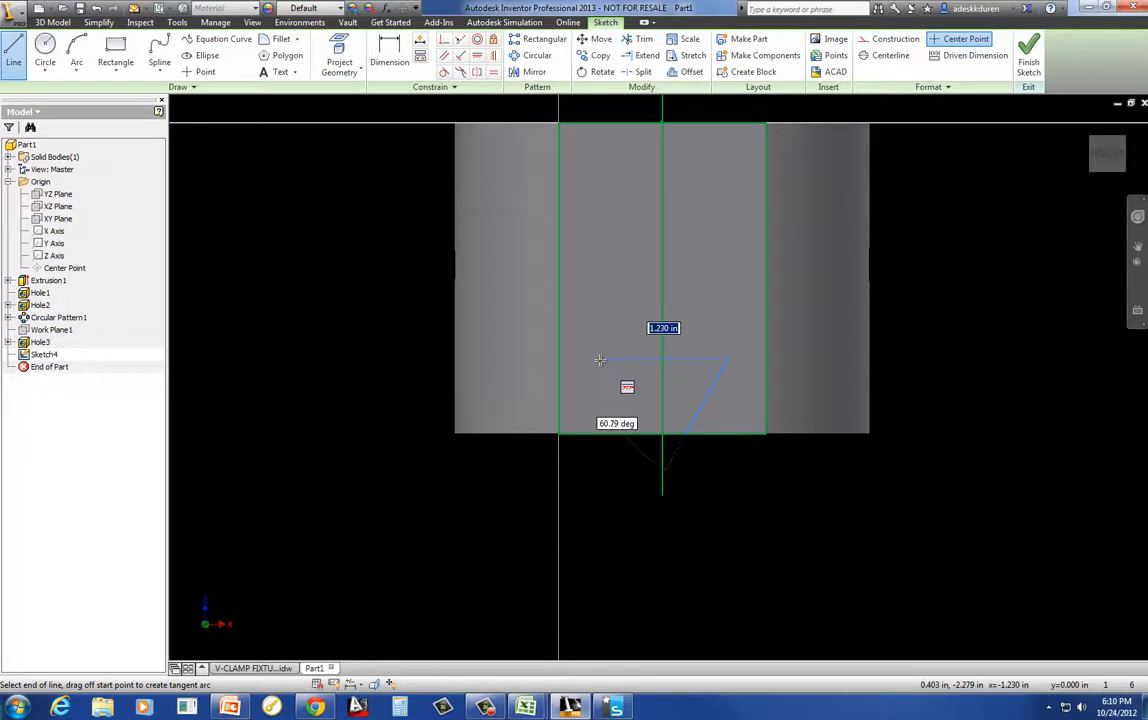
pyautogui.click(600, 359)
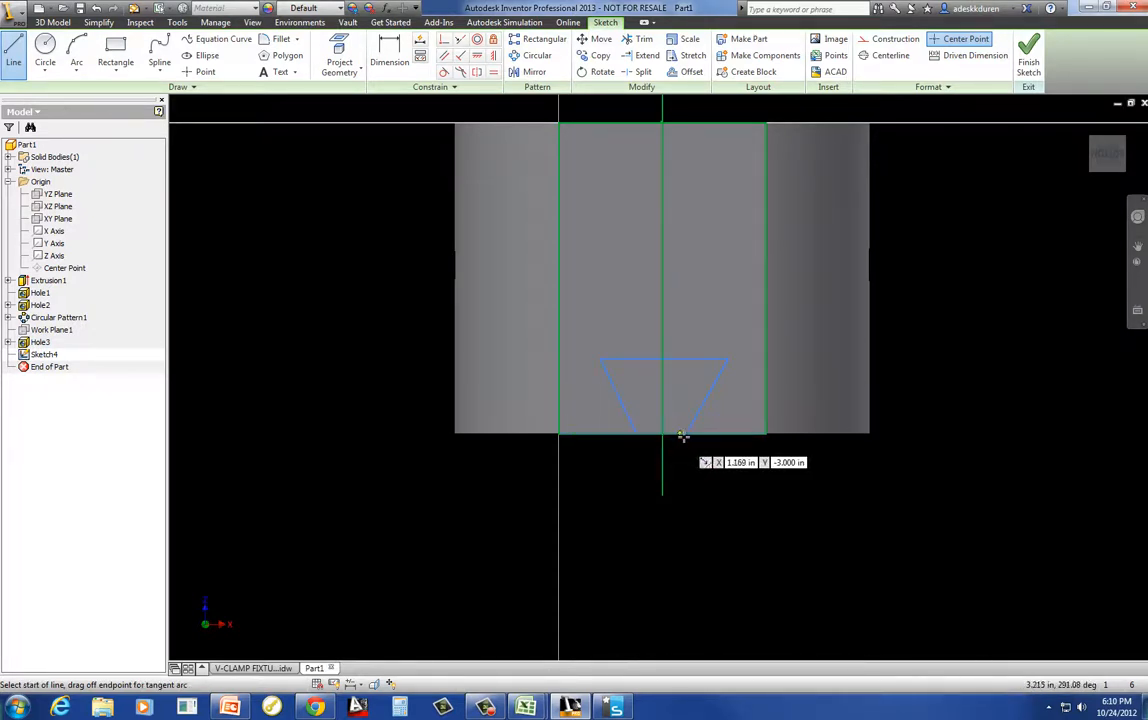
pyautogui.click(636, 433)
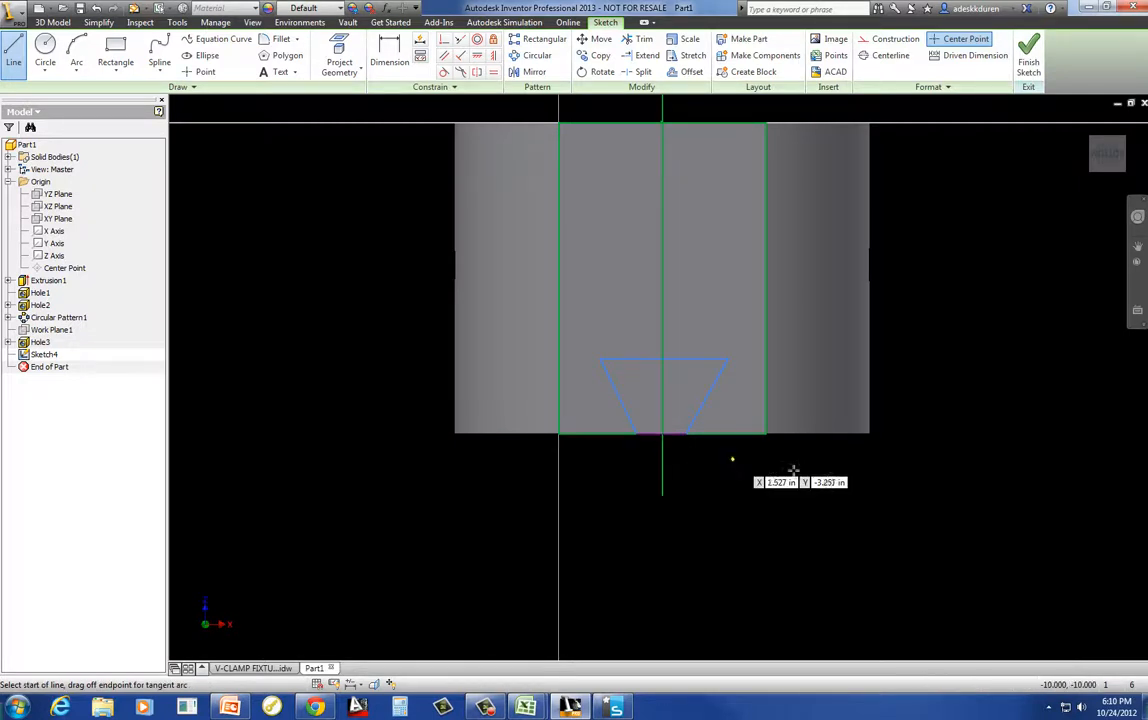
# Step: Dimension the upper side of the dovetail trapezoid to 1 in
pyautogui.press('Escape')
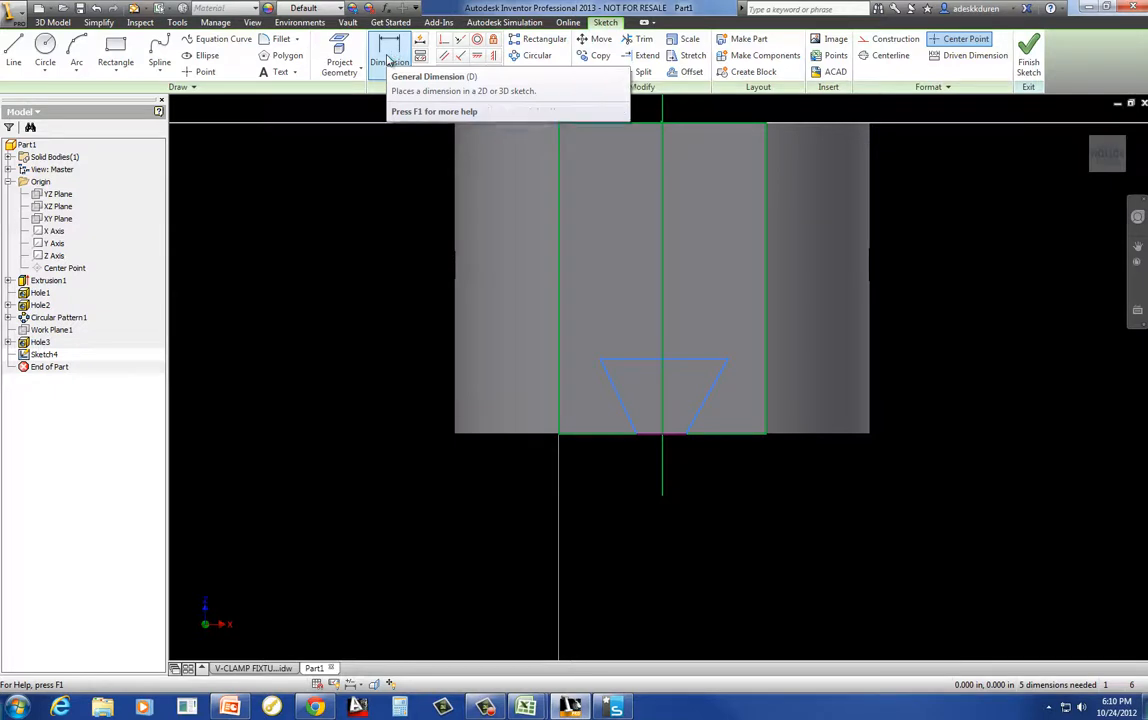
pyautogui.click(390, 60)
pyautogui.click(680, 321)
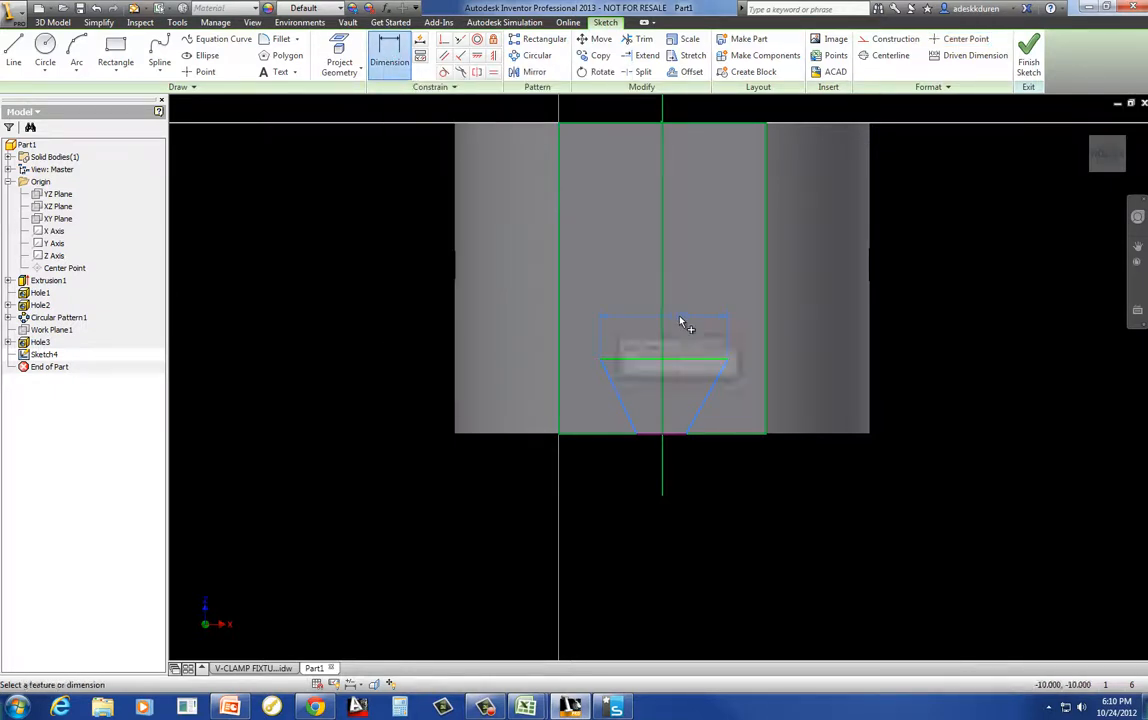
pyautogui.write('1')
pyautogui.press('Return')
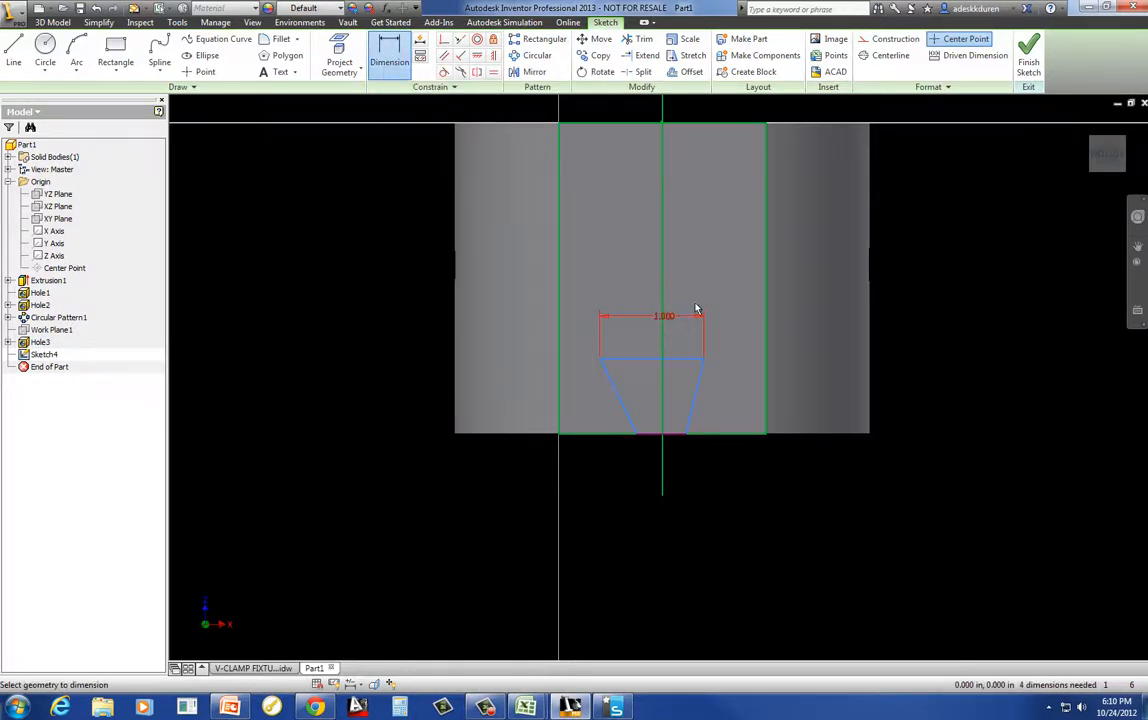
# Step: Set the angle between each slanted side of the dovetail and the block's lower edge to 60 degrees
pyautogui.click(695, 396)
pyautogui.click(716, 434)
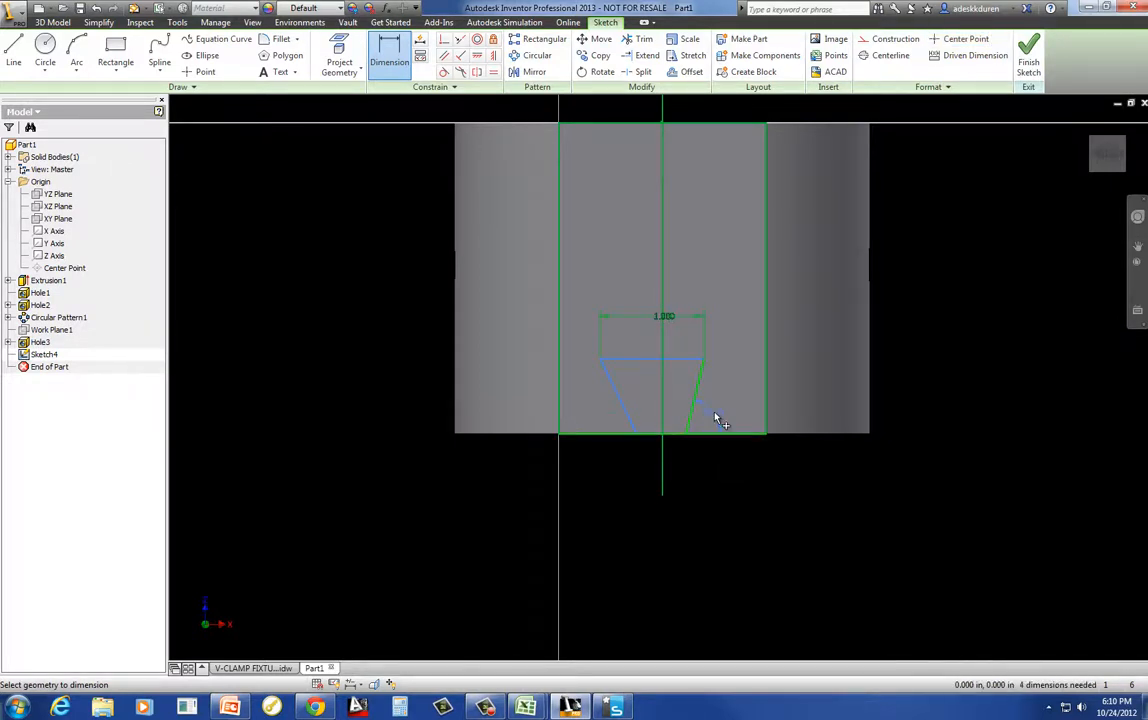
pyautogui.click(716, 418)
pyautogui.write('60')
pyautogui.press('Return')
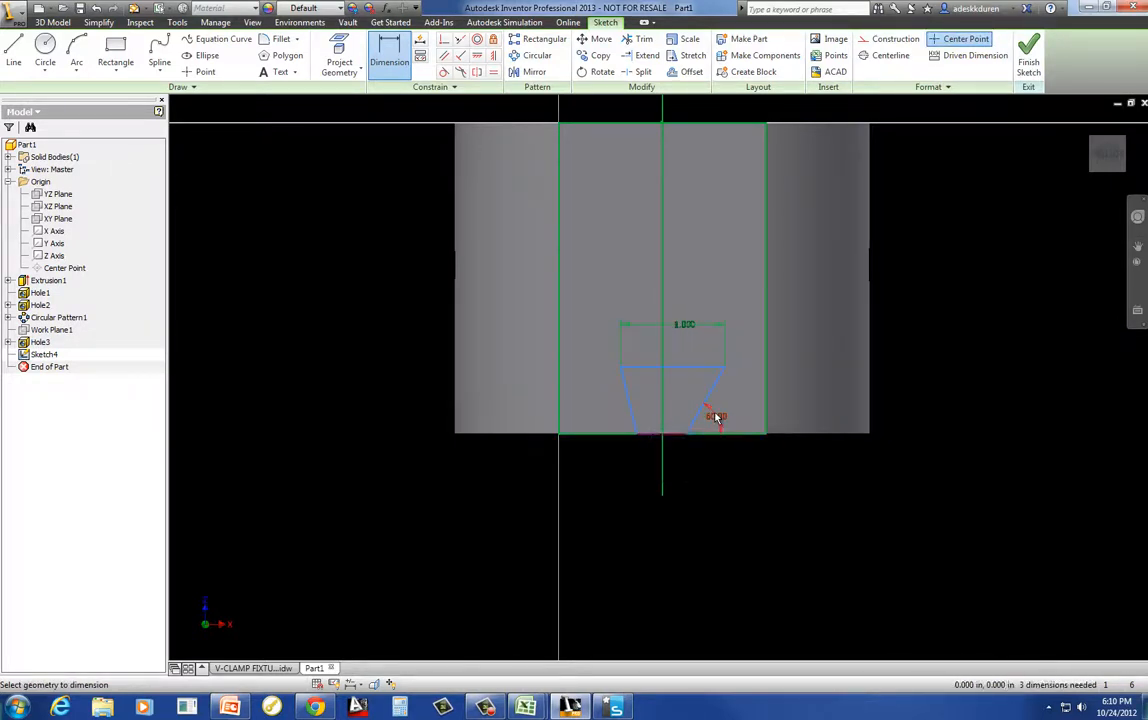
pyautogui.click(627, 400)
pyautogui.click(607, 440)
pyautogui.click(604, 421)
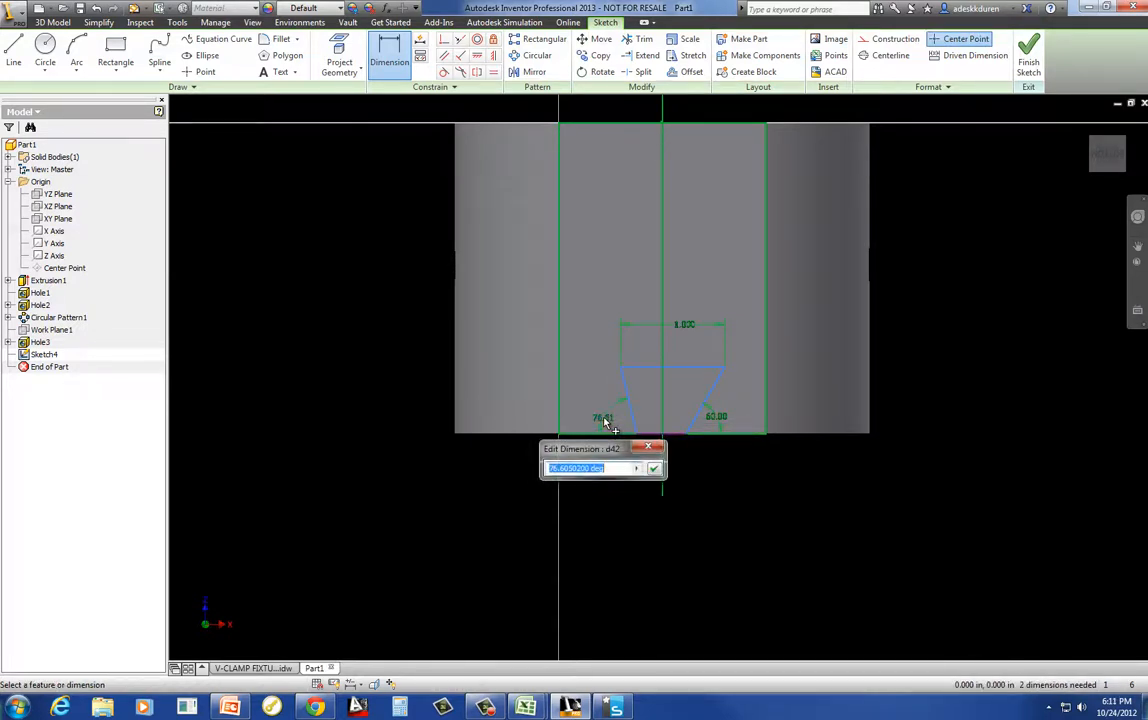
pyautogui.write('60')
pyautogui.press('Return')
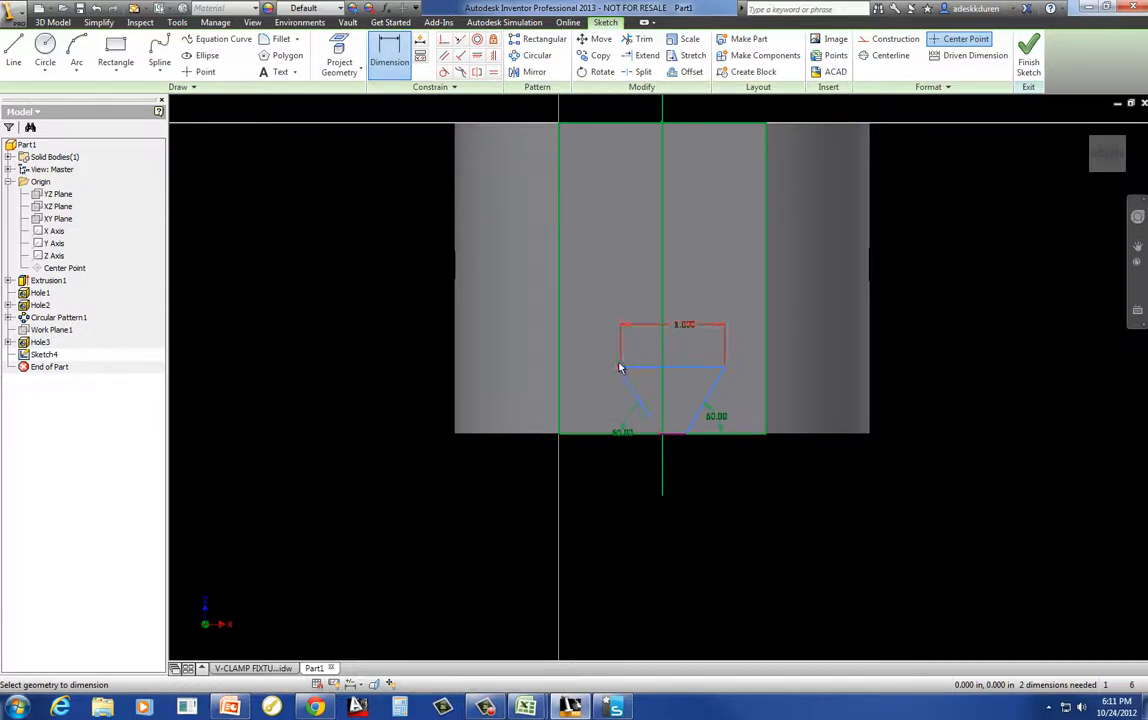
# Step: Set the horizontal distance from the block's left edge to the dovetail's upper-left corner to .5 in
pyautogui.click(559, 379)
pyautogui.click(592, 479)
pyautogui.write('.5')
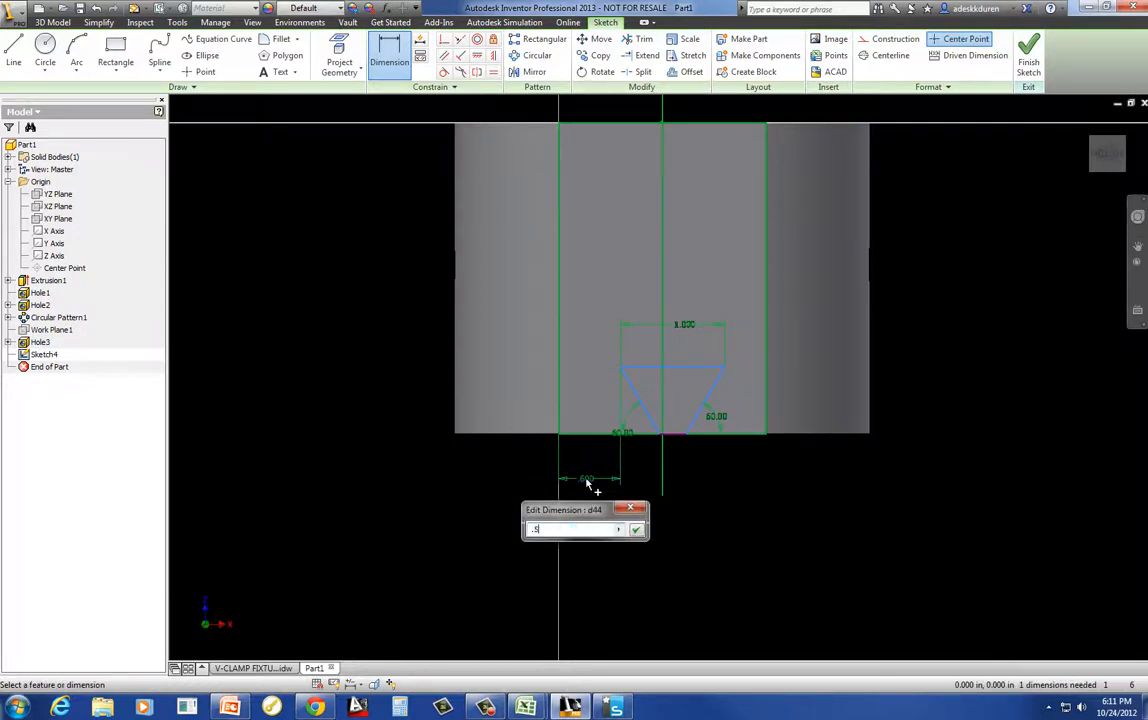
pyautogui.press('Return')
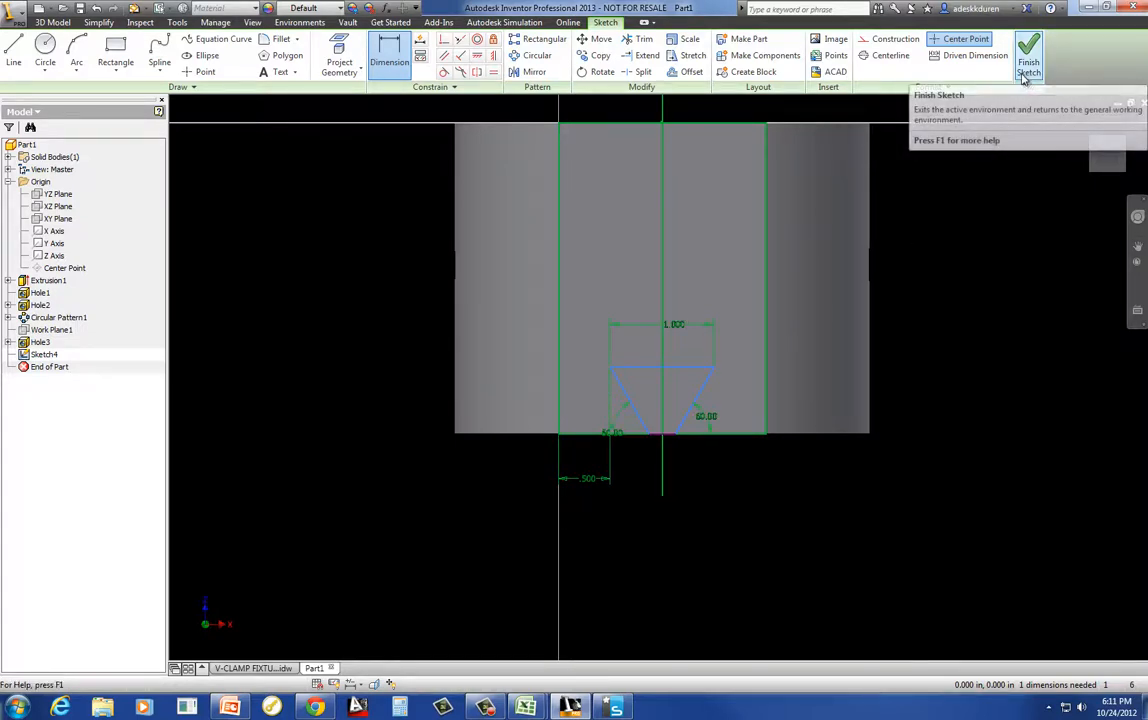
# Step: Extrude the dovetail profile as a cut into the block with the extents set to All
pyautogui.press('e')
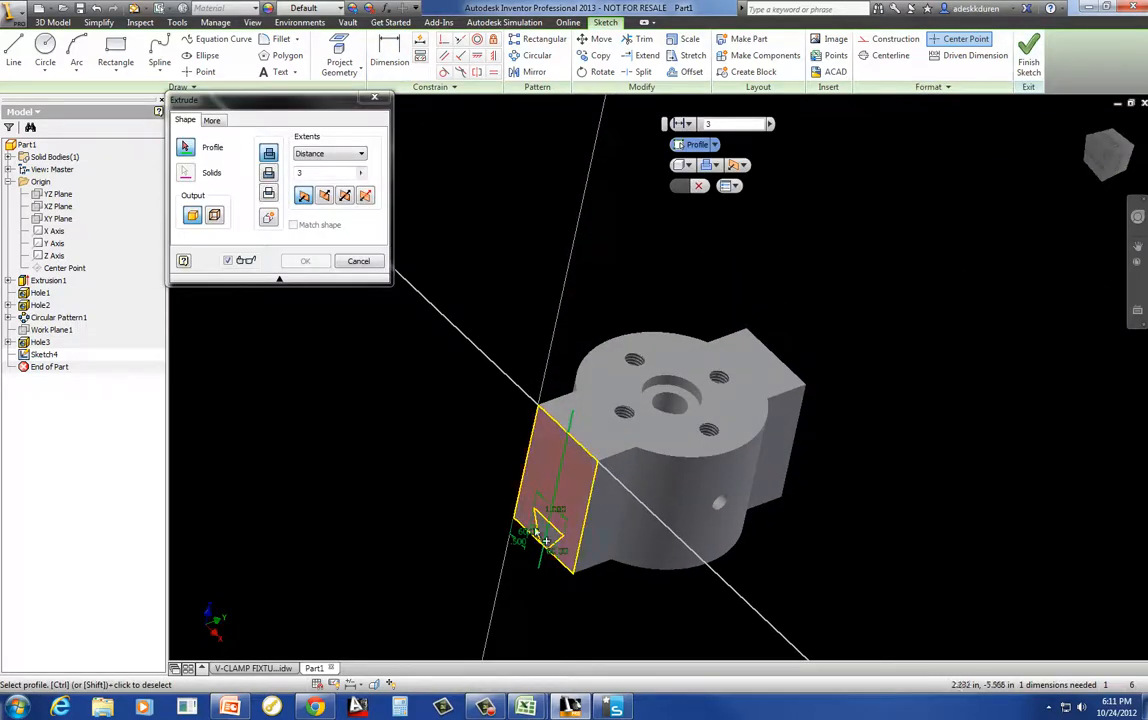
pyautogui.click(546, 530)
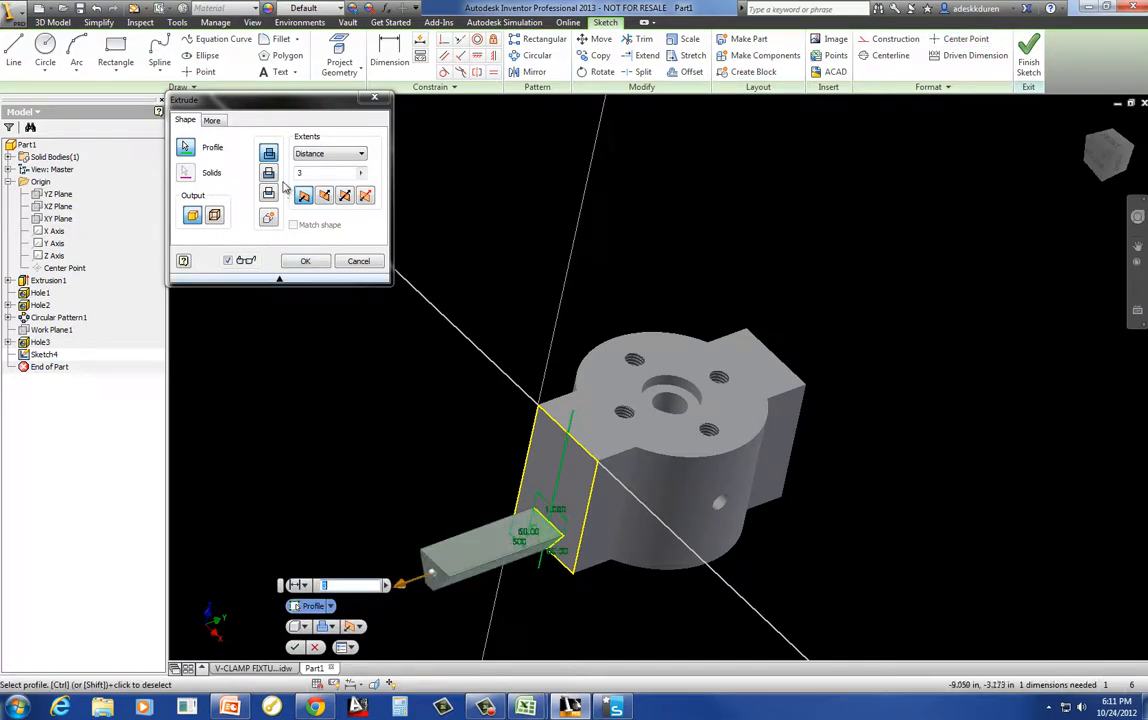
pyautogui.click(324, 195)
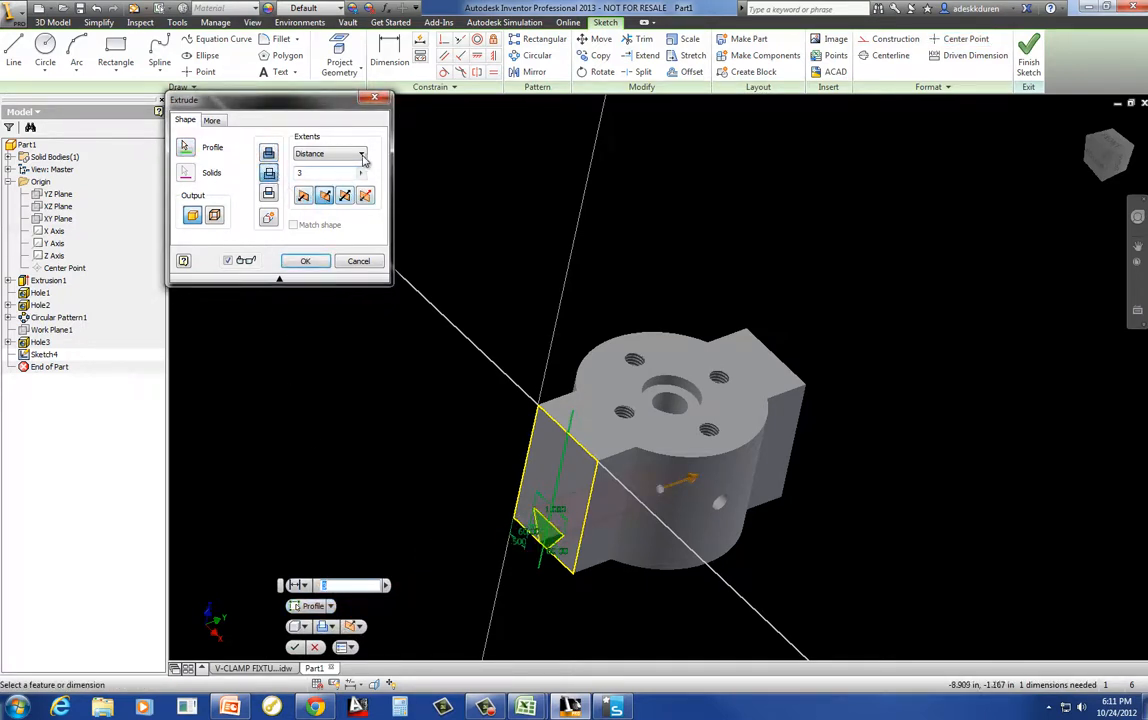
pyautogui.click(332, 153)
pyautogui.click(345, 204)
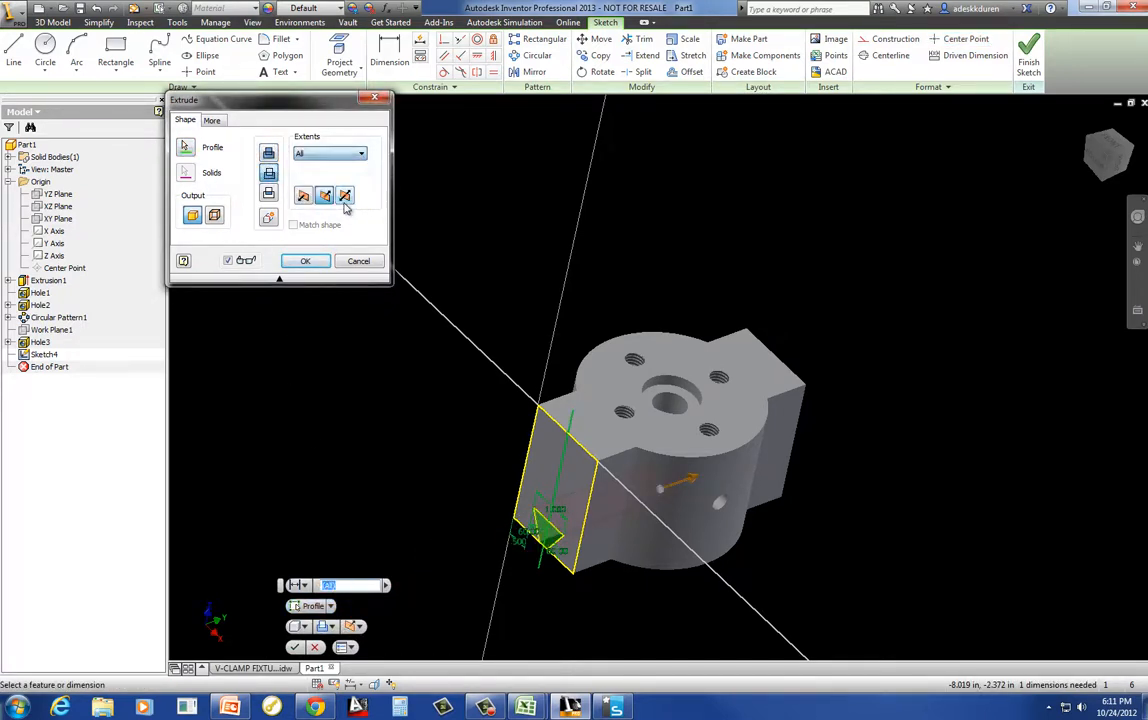
pyautogui.click(306, 261)
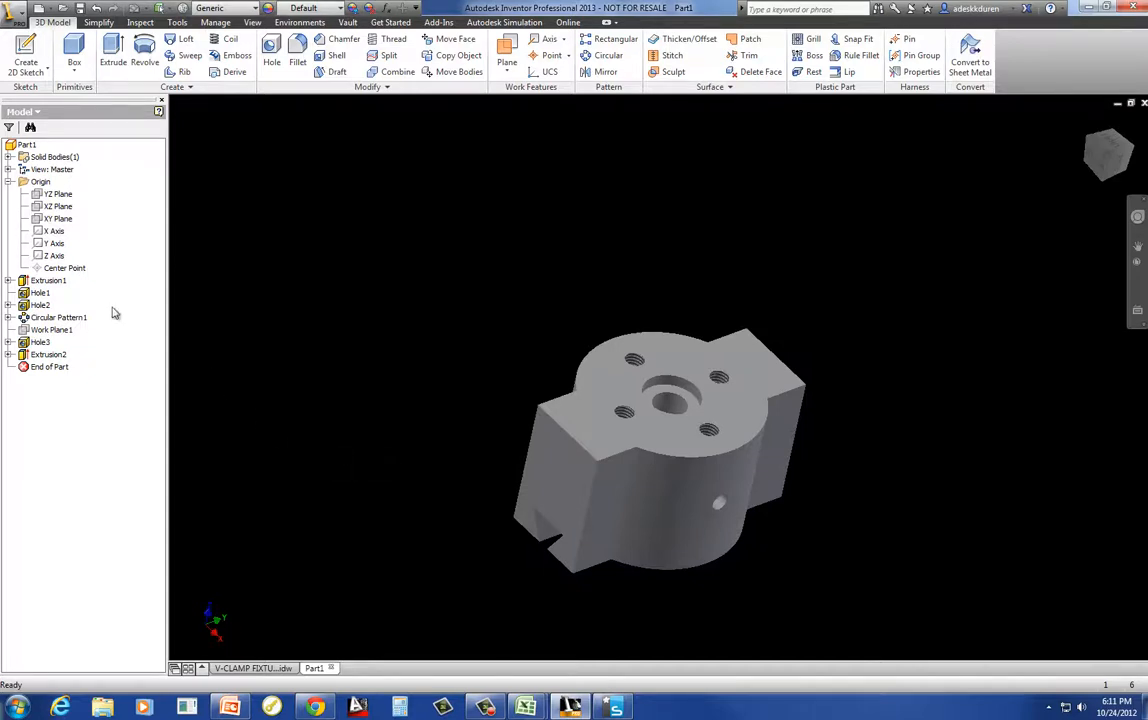
# Step: Edit the sketch of the dovetail cut, dimension the dovetail's height to .5 in and finish the sketch
pyautogui.click(8, 354)
pyautogui.click(50, 366)
pyautogui.rightClick(50, 366)
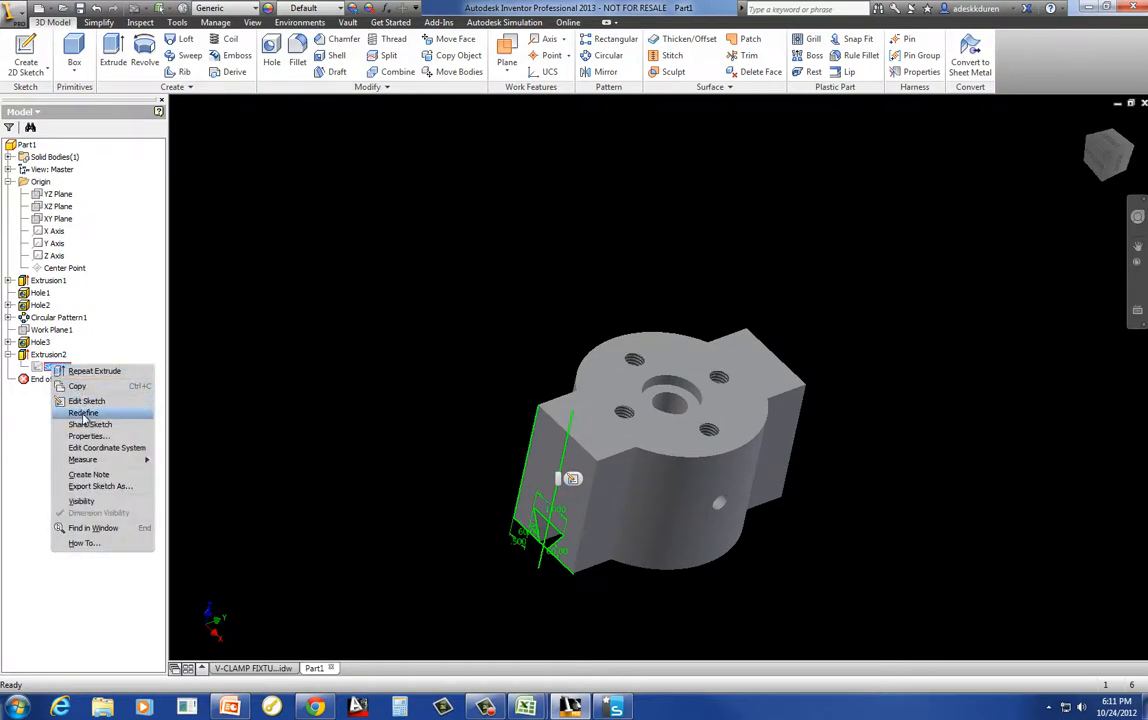
pyautogui.click(78, 401)
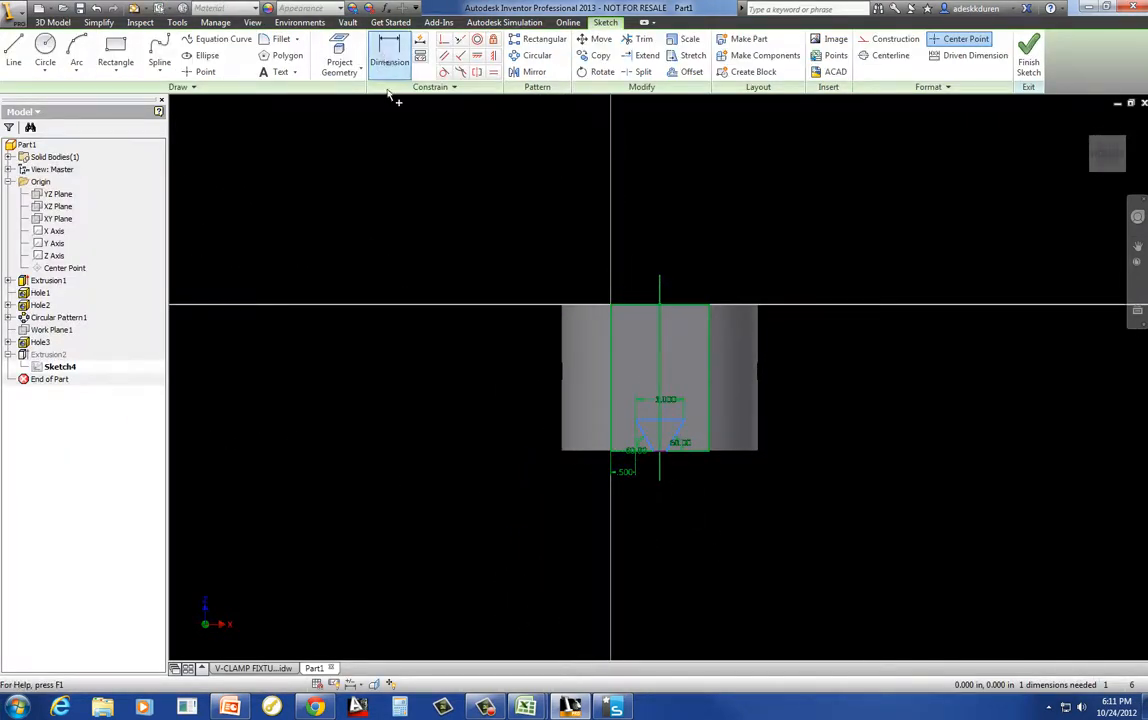
pyautogui.click(389, 55)
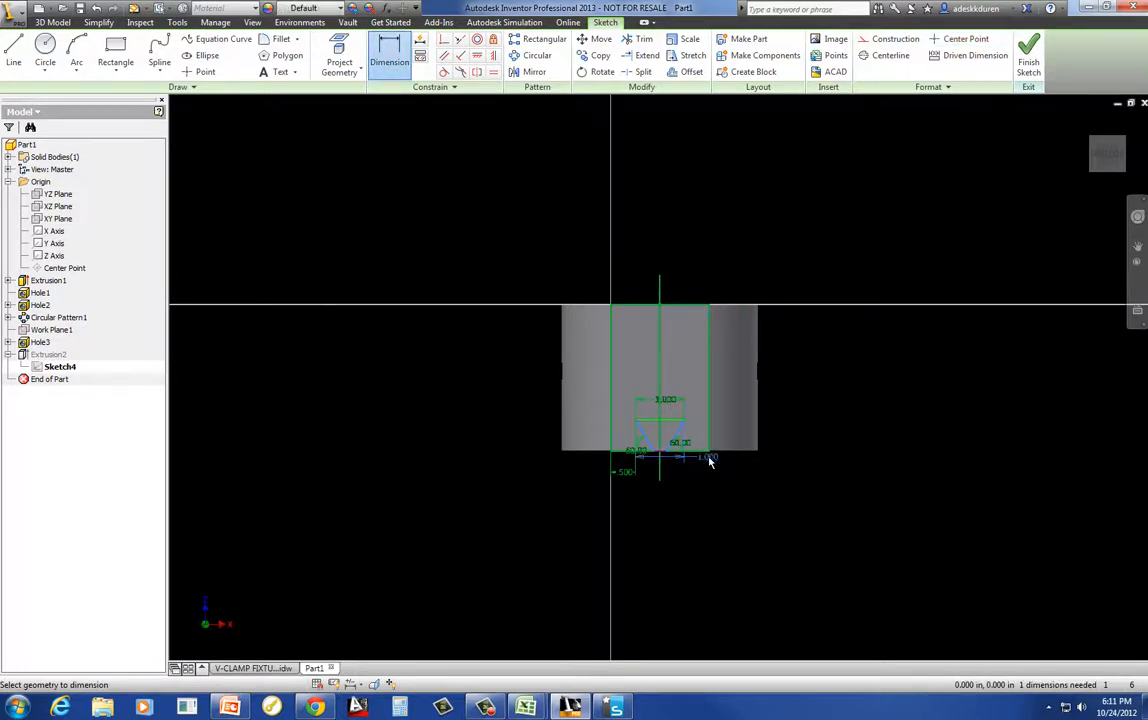
pyautogui.click(705, 457)
pyautogui.click(706, 437)
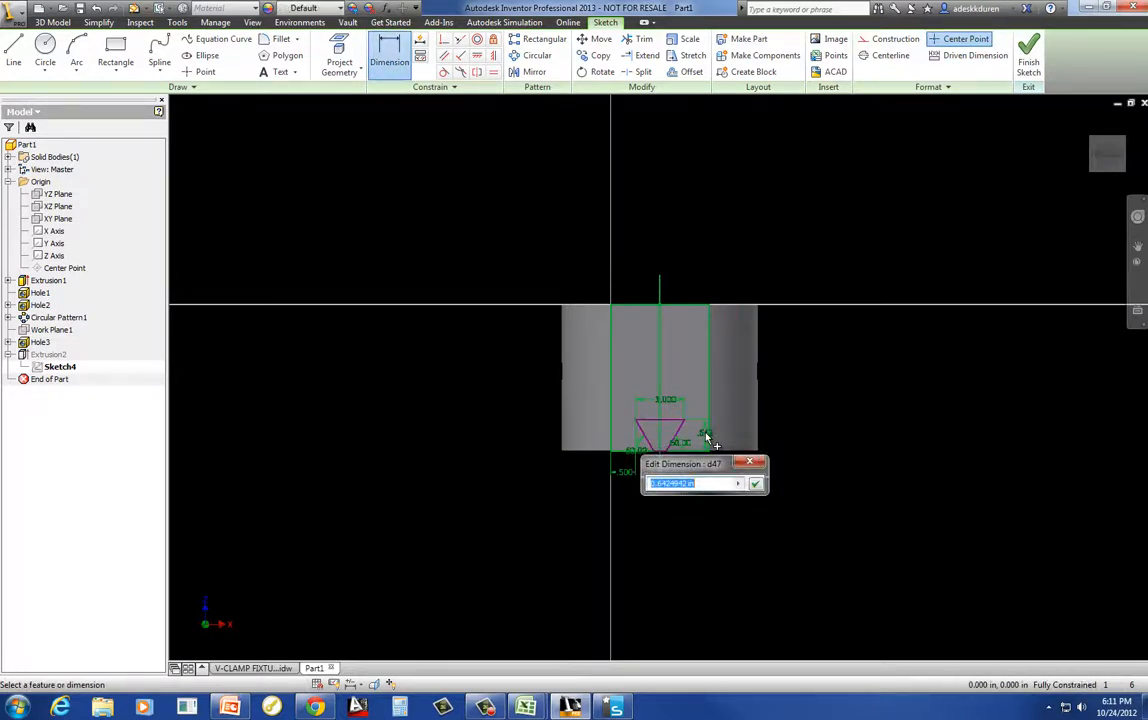
pyautogui.write('.5')
pyautogui.press('Return')
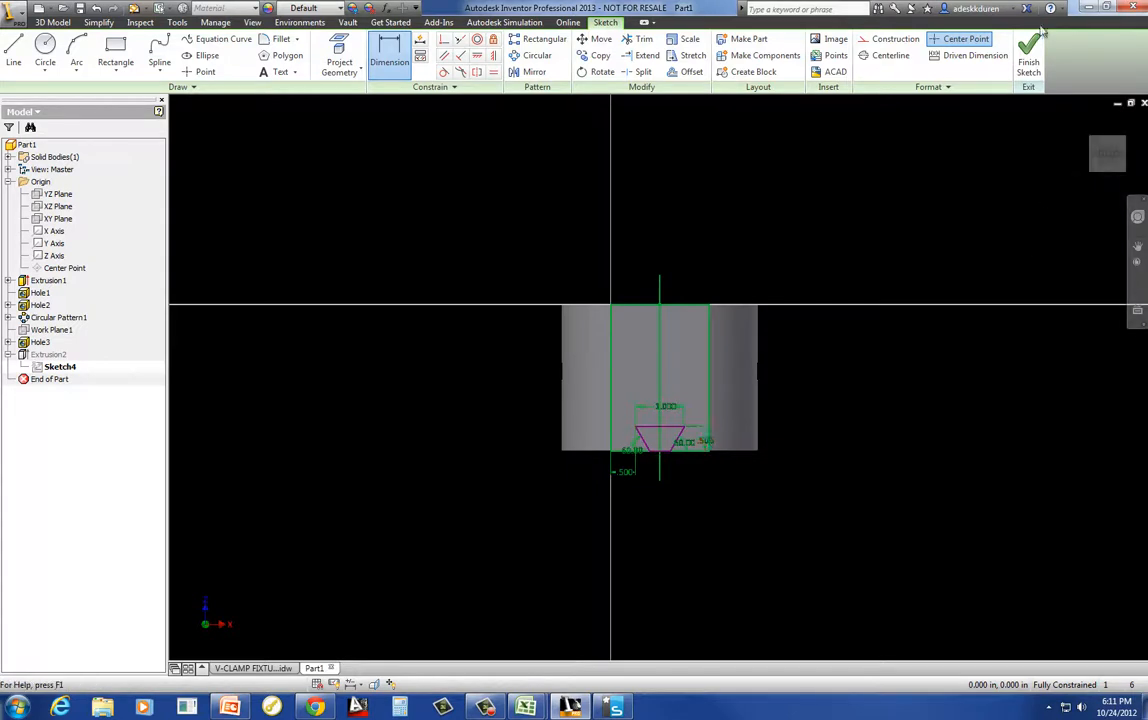
pyautogui.click(1030, 64)
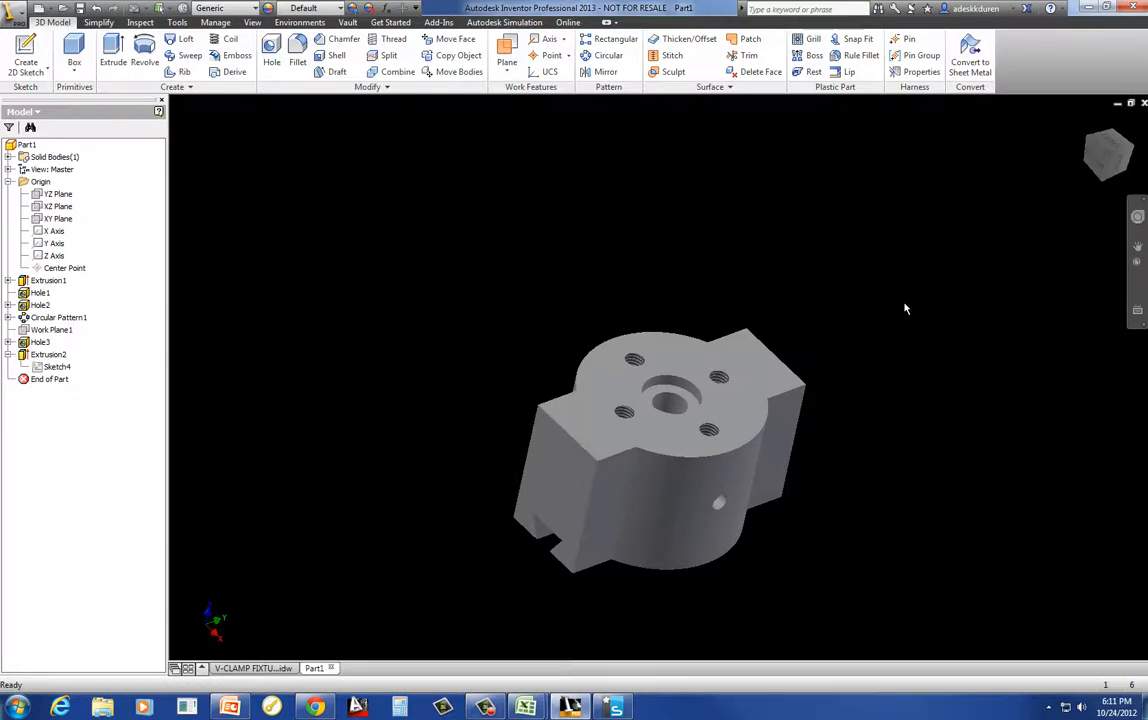
# Step: Fillet the eight vertical edges at the block's corners and its junctions with the cylinder with a .13 in radius
pyautogui.click(297, 50)
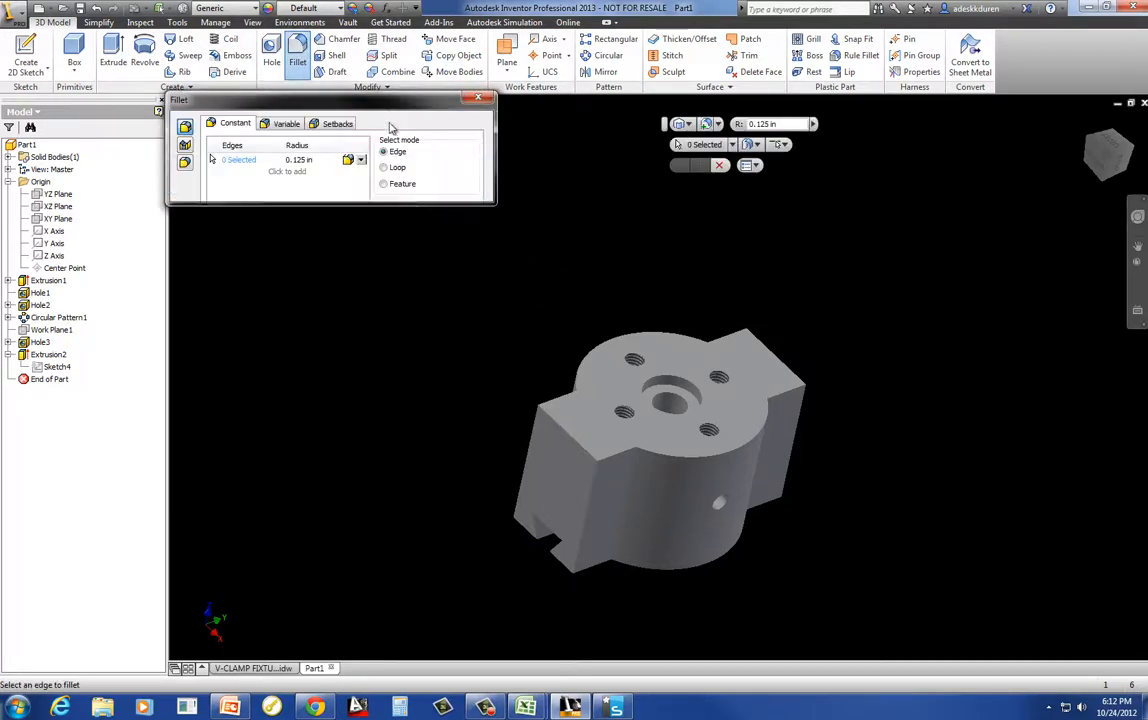
pyautogui.click(298, 160)
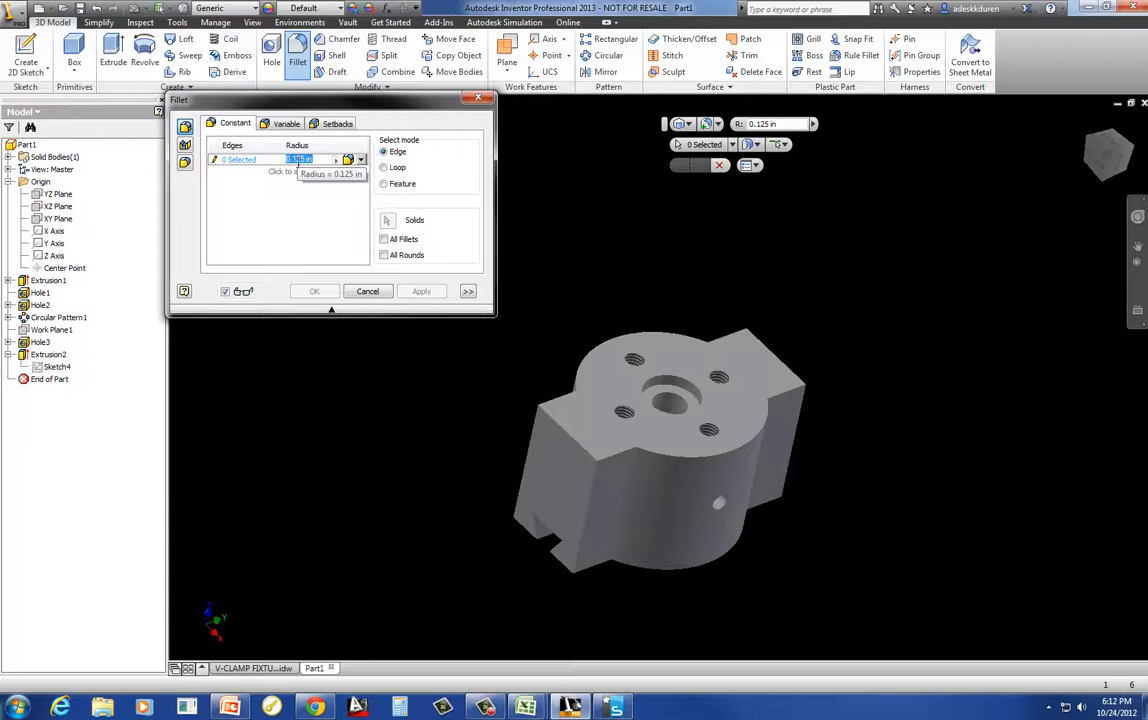
pyautogui.press('BackSpace')
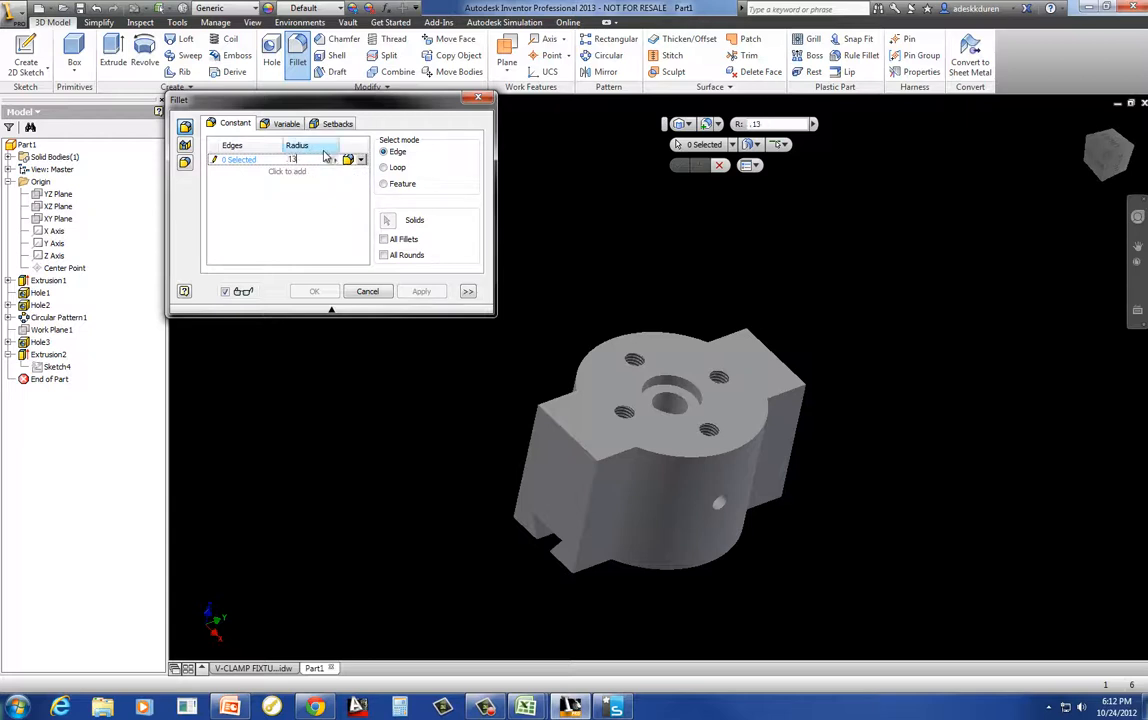
pyautogui.click(631, 500)
pyautogui.click(592, 505)
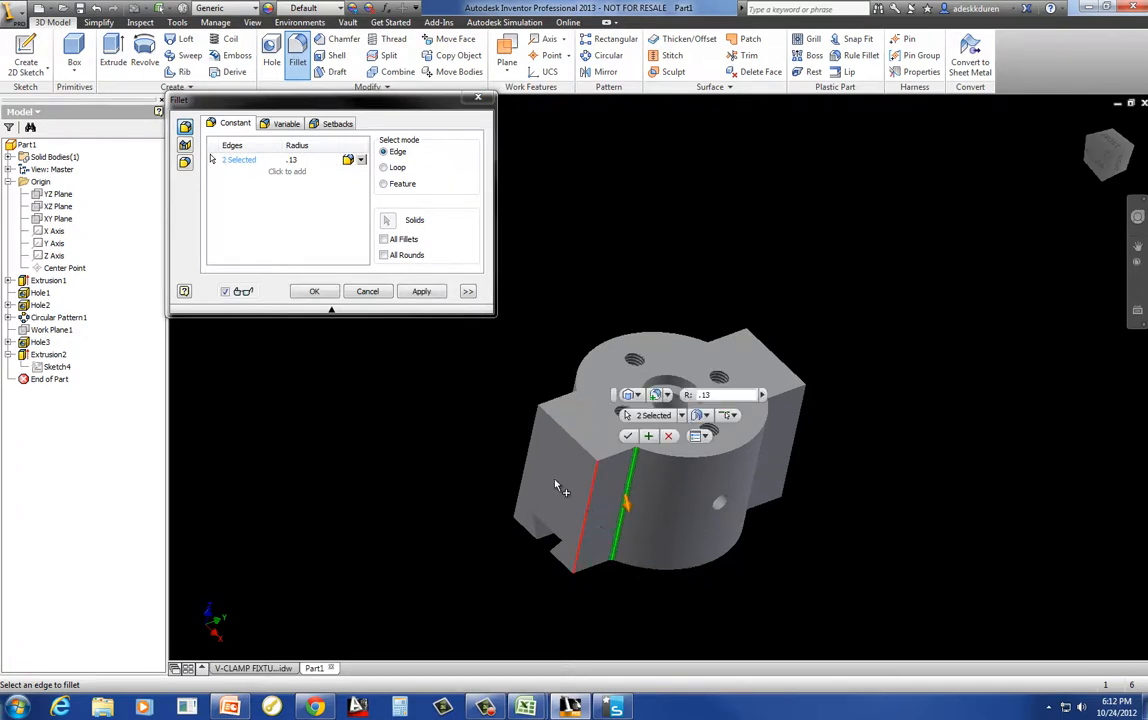
pyautogui.click(540, 432)
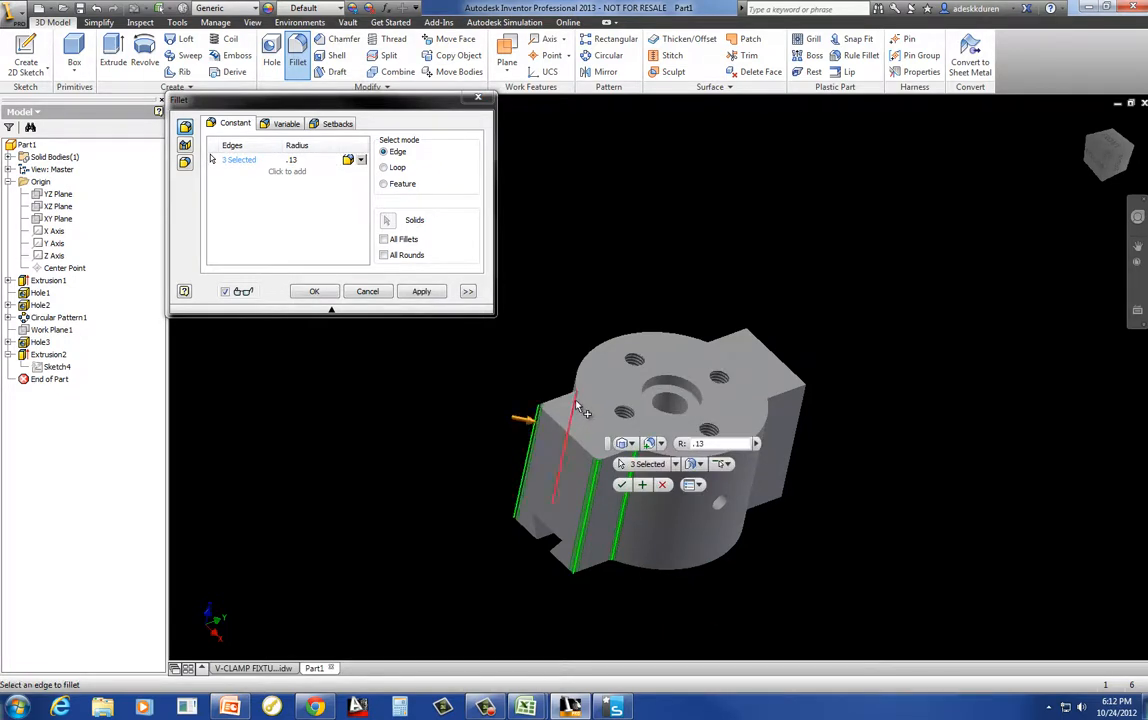
pyautogui.click(579, 402)
pyautogui.click(693, 380)
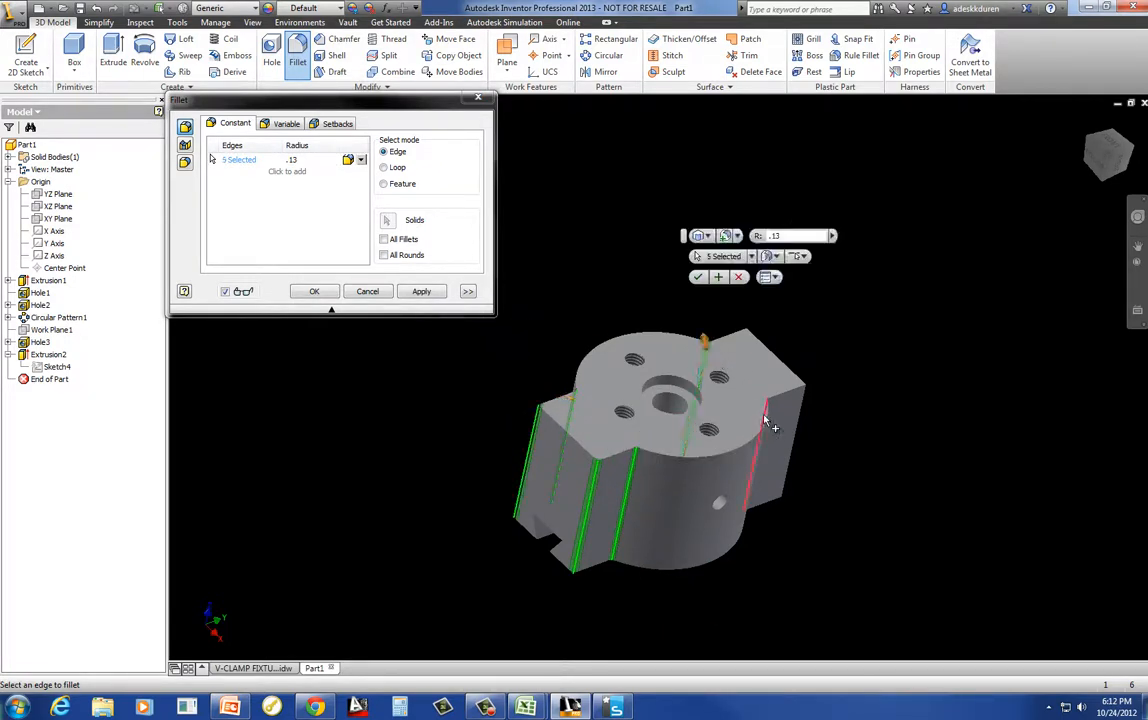
pyautogui.click(766, 412)
pyautogui.click(800, 415)
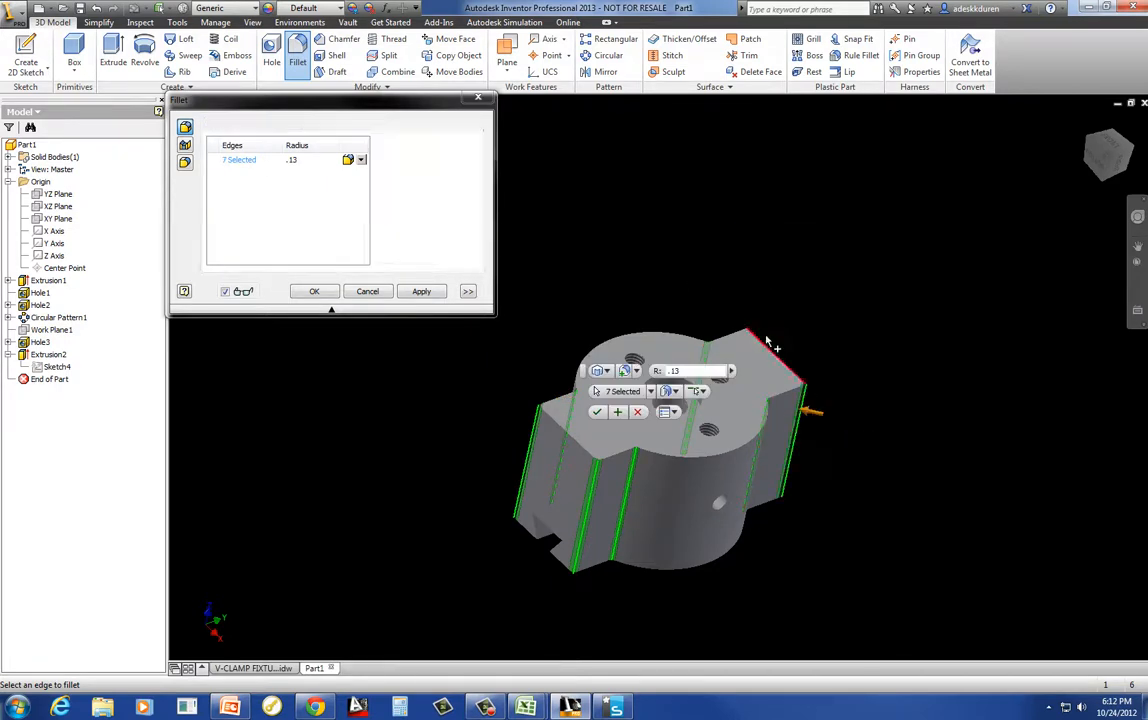
pyautogui.click(747, 342)
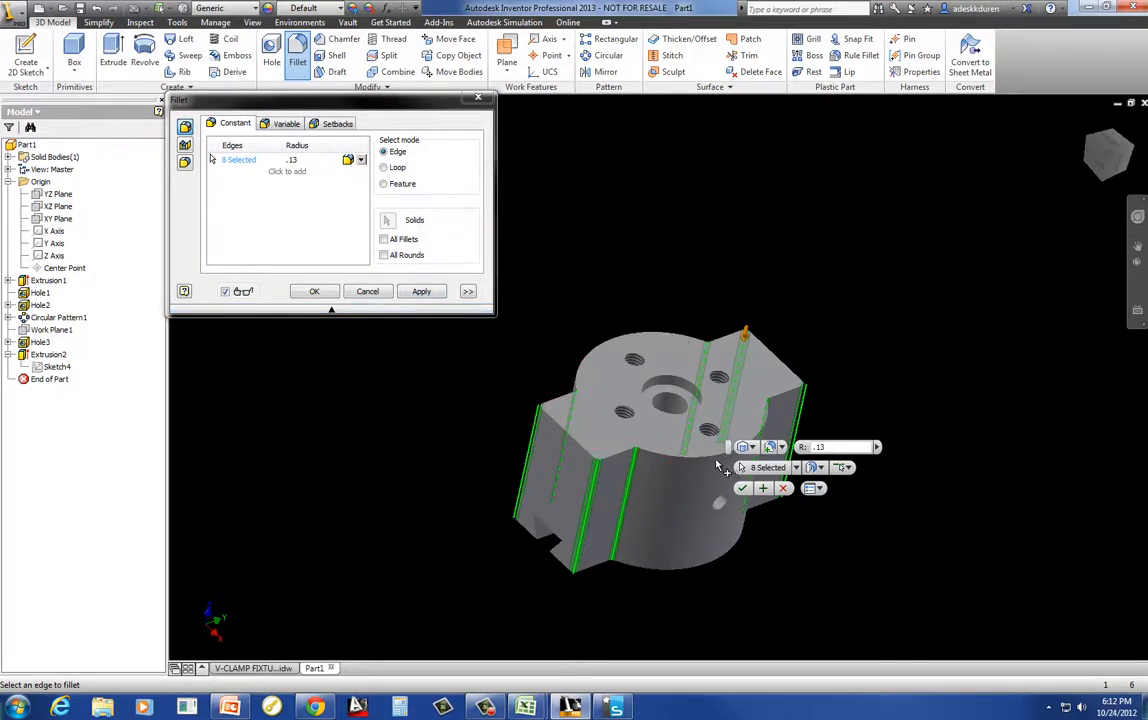
pyautogui.click(318, 292)
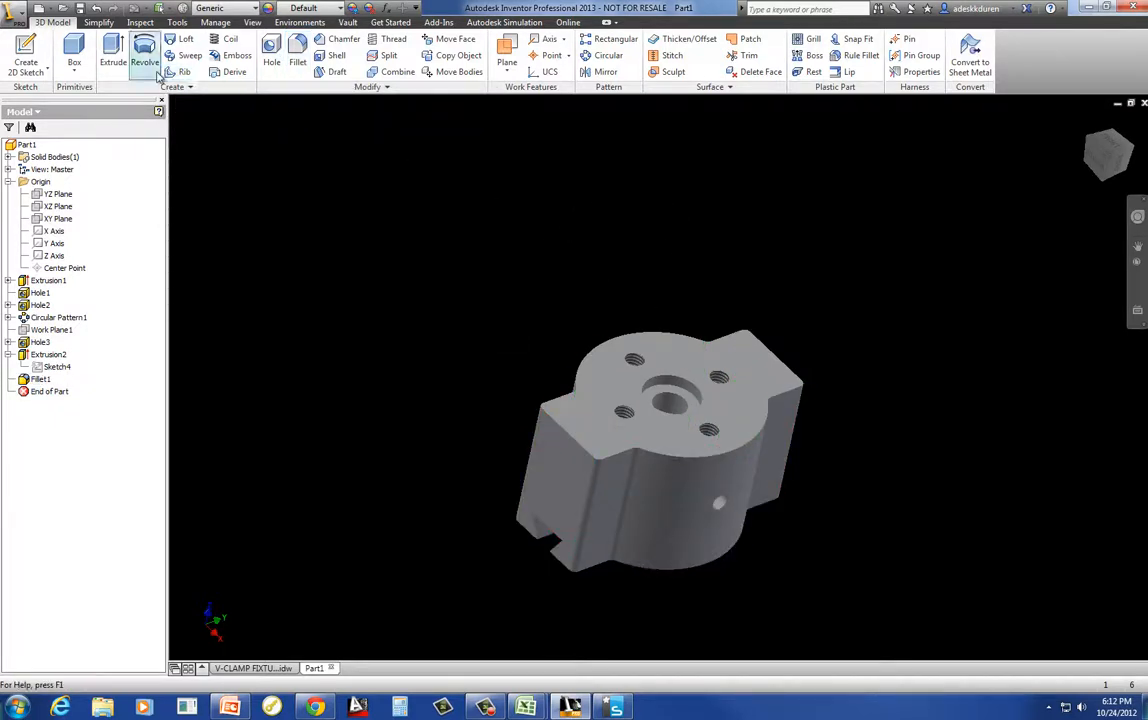
# Step: Assign Aluminum 6061 from the Autodesk Material Library as the part's material
pyautogui.click(177, 22)
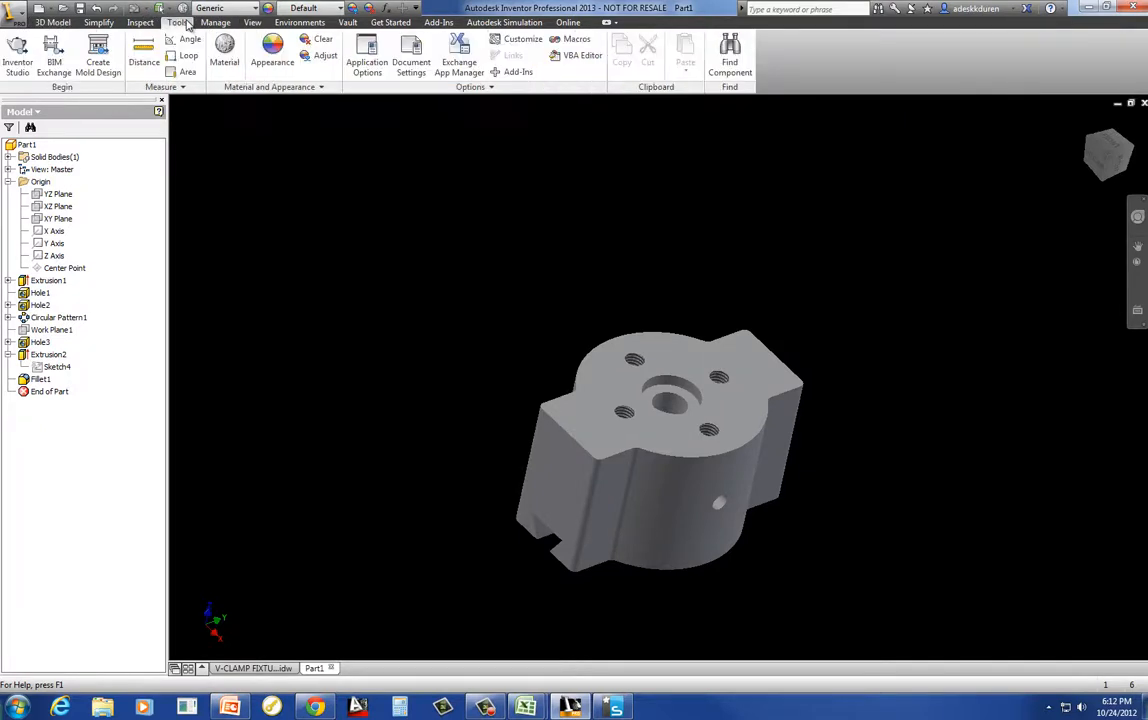
pyautogui.click(270, 88)
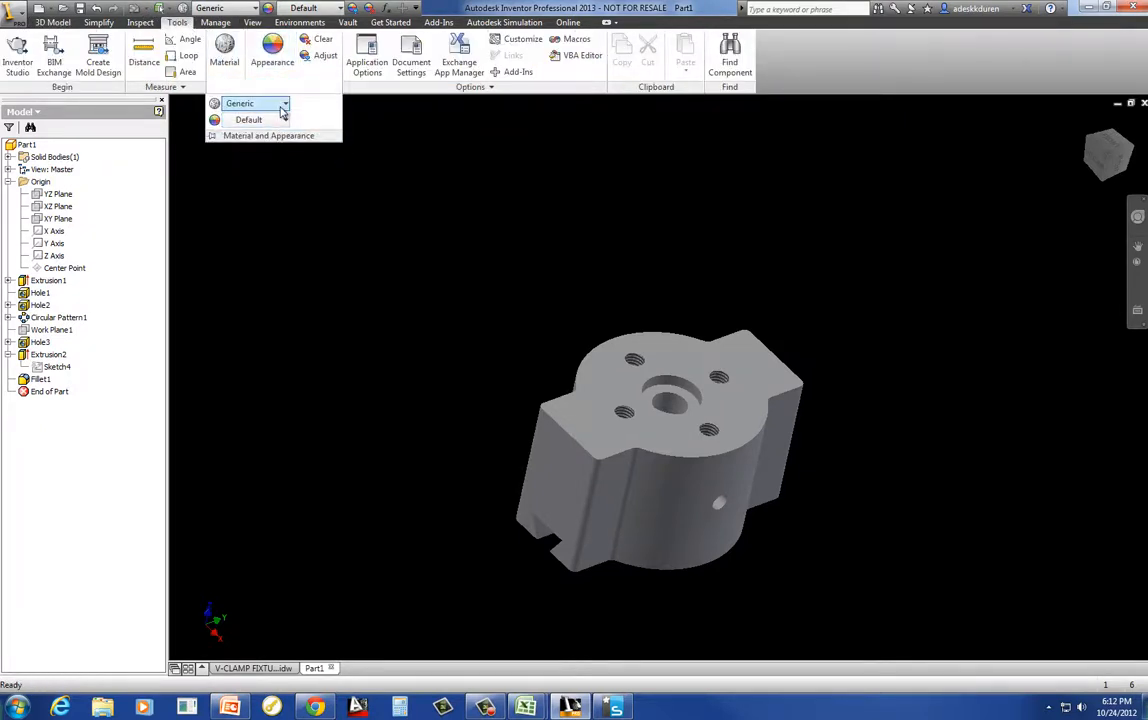
pyautogui.click(282, 108)
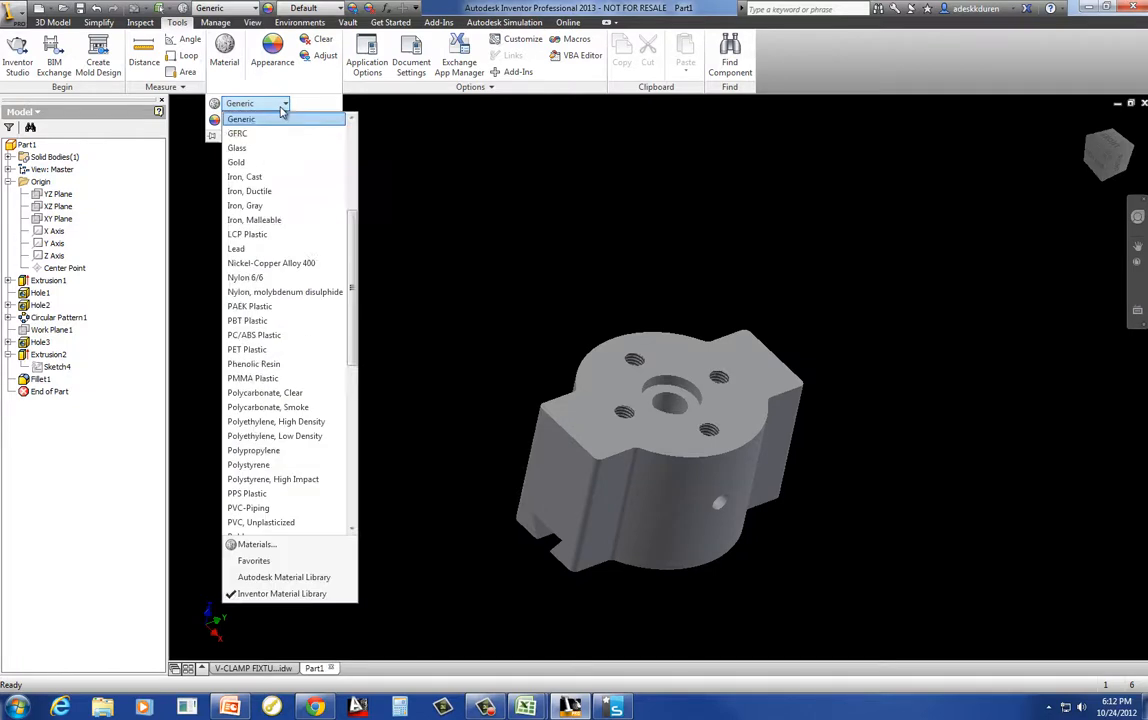
pyautogui.click(284, 578)
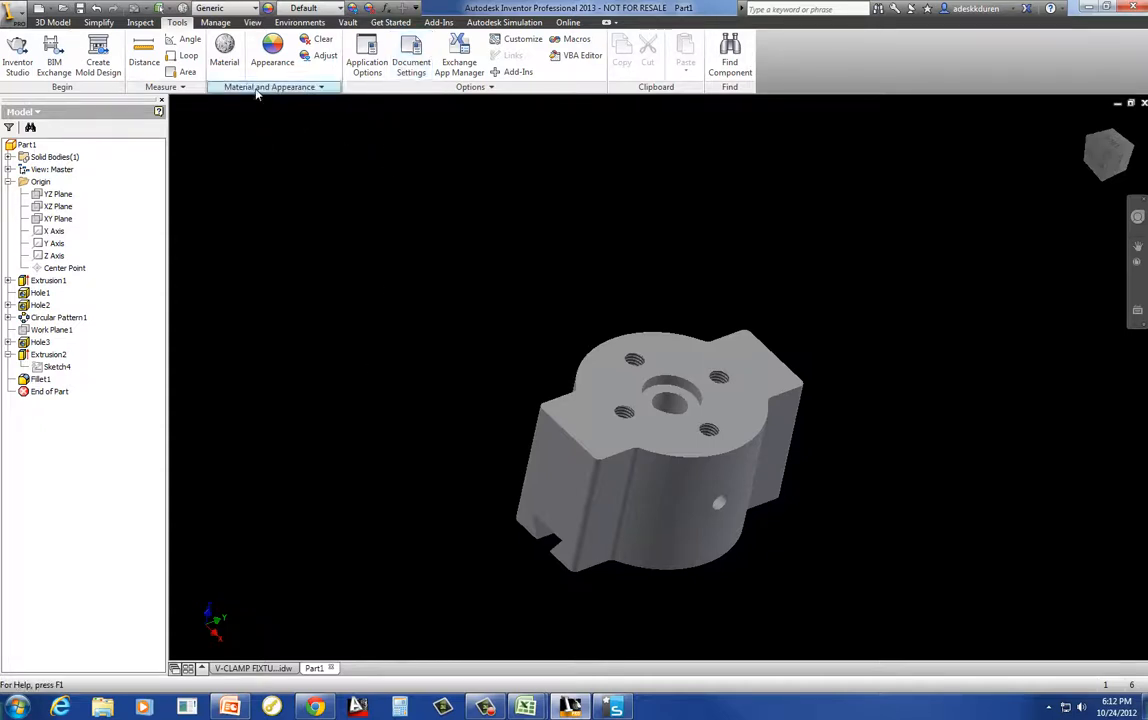
pyautogui.click(257, 89)
pyautogui.click(284, 104)
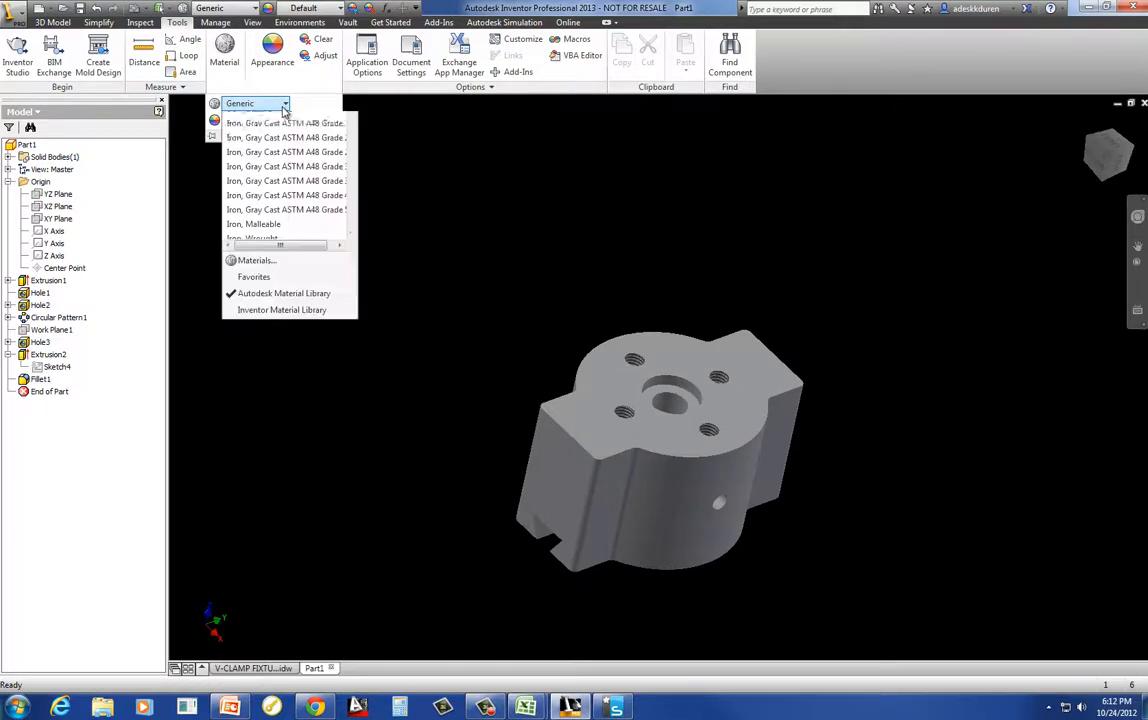
pyautogui.scroll(-4, 356, 262)
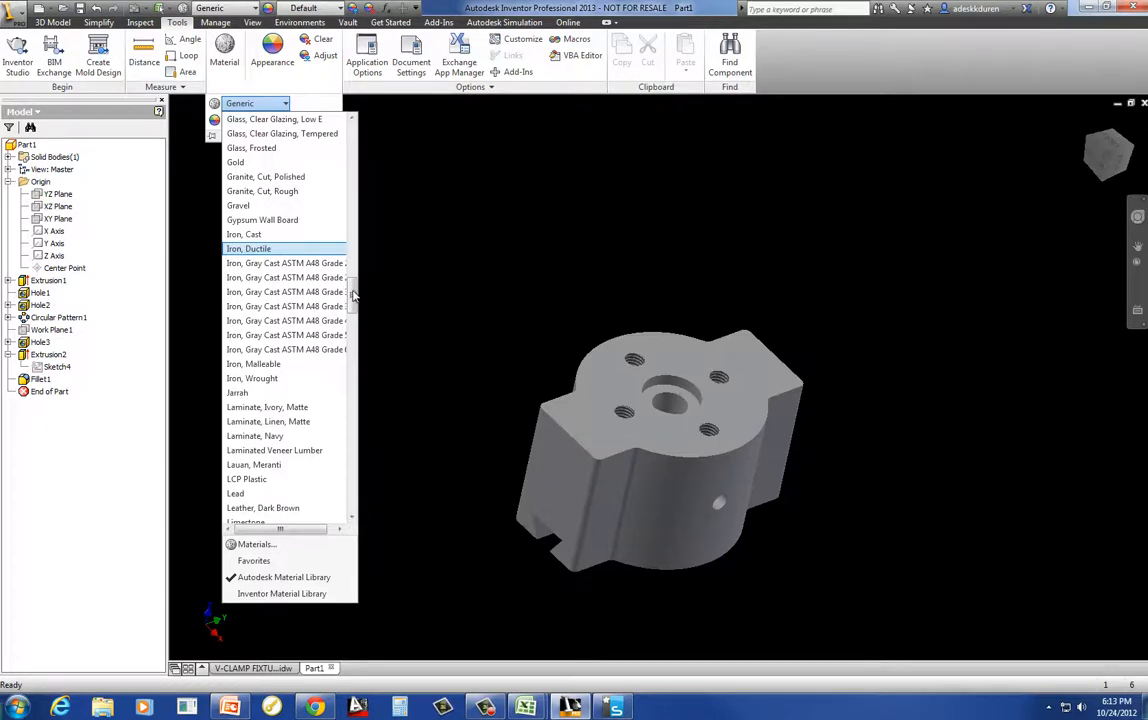
pyautogui.moveTo(352, 295); pyautogui.dragTo(366, 410)
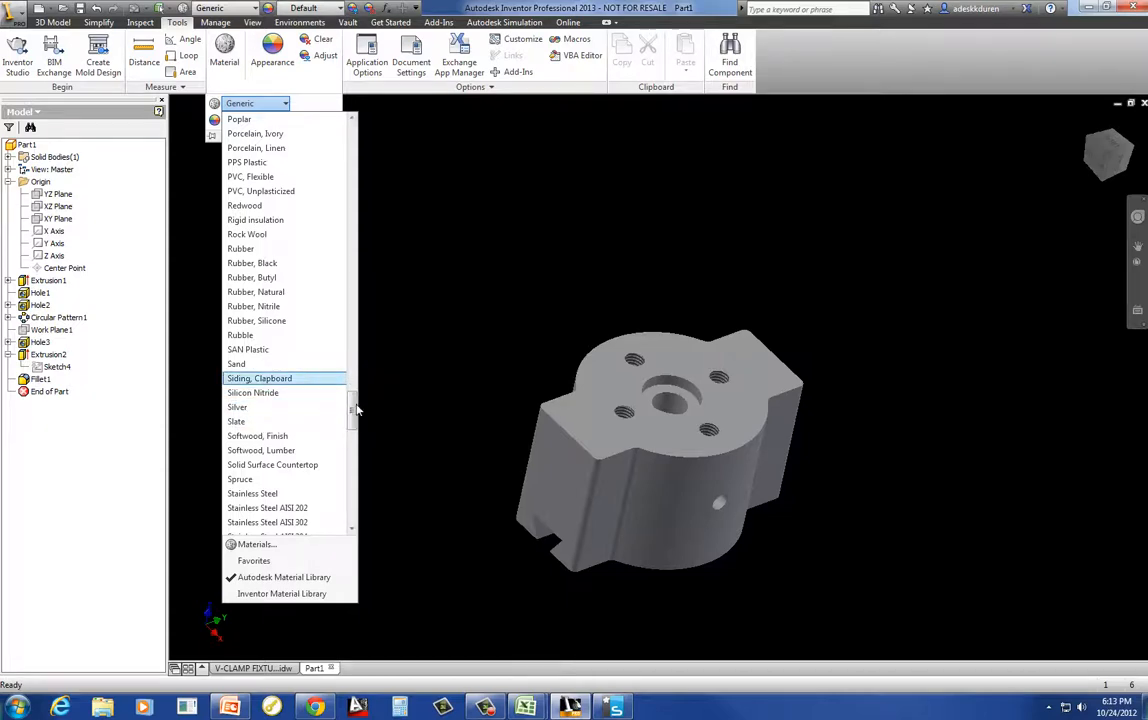
pyautogui.moveTo(354, 402); pyautogui.dragTo(360, 186)
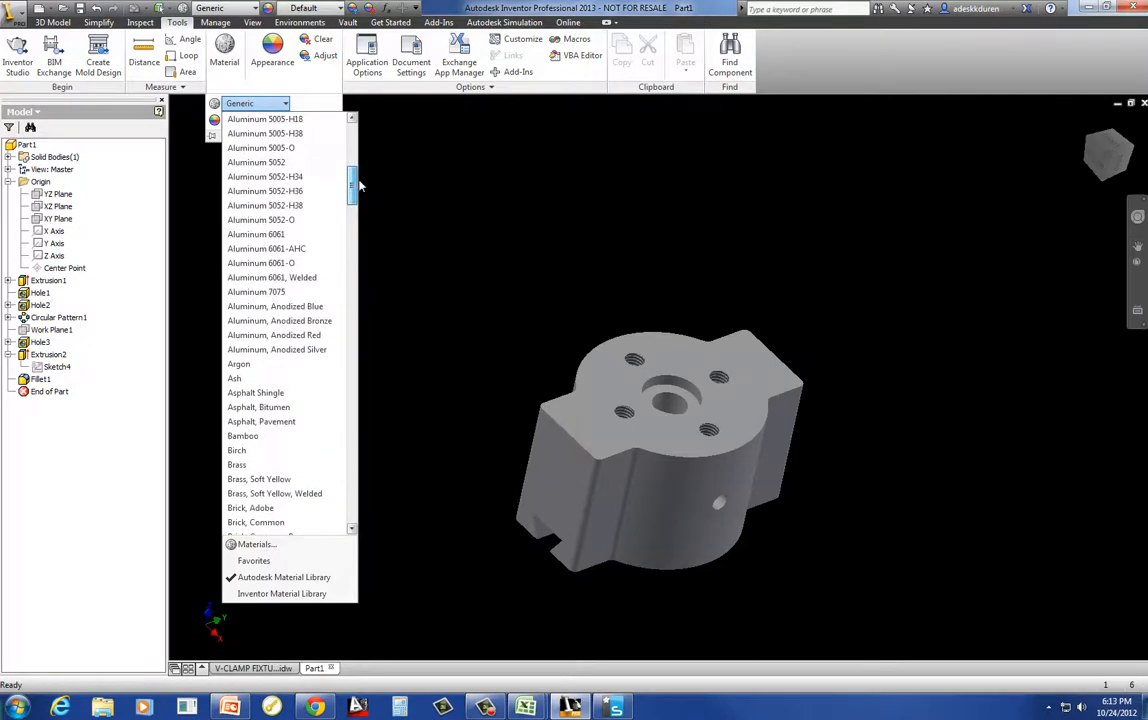
pyautogui.click(285, 236)
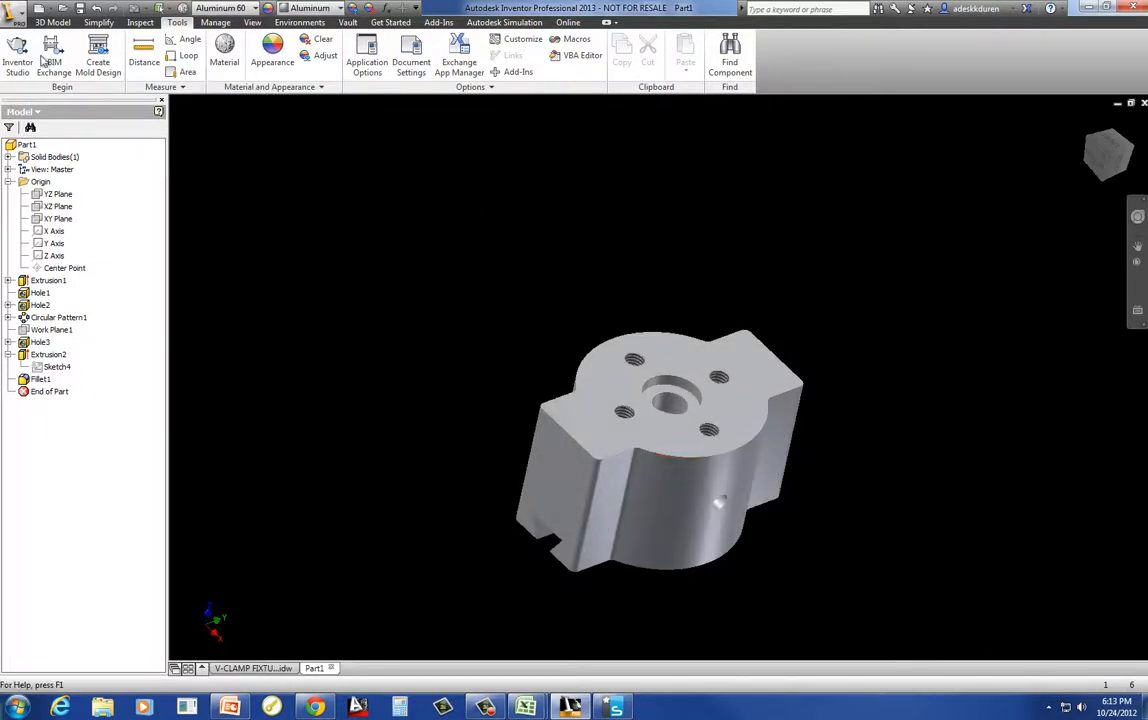
pyautogui.click(62, 8)
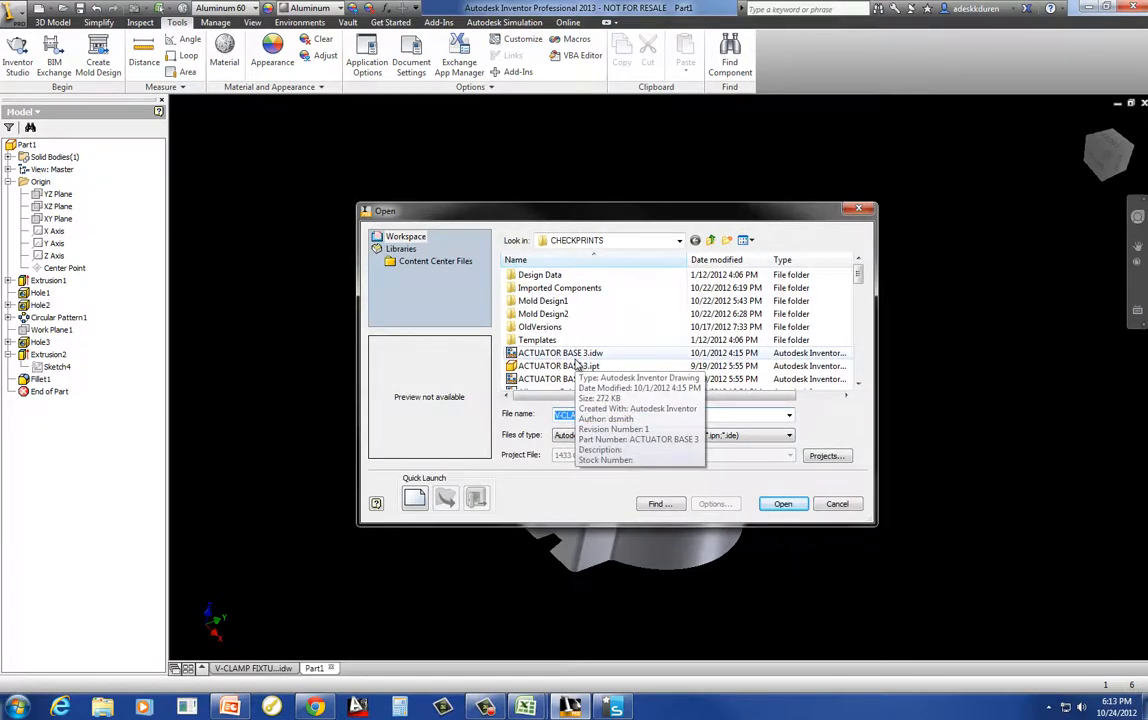
pyautogui.write('bearin')
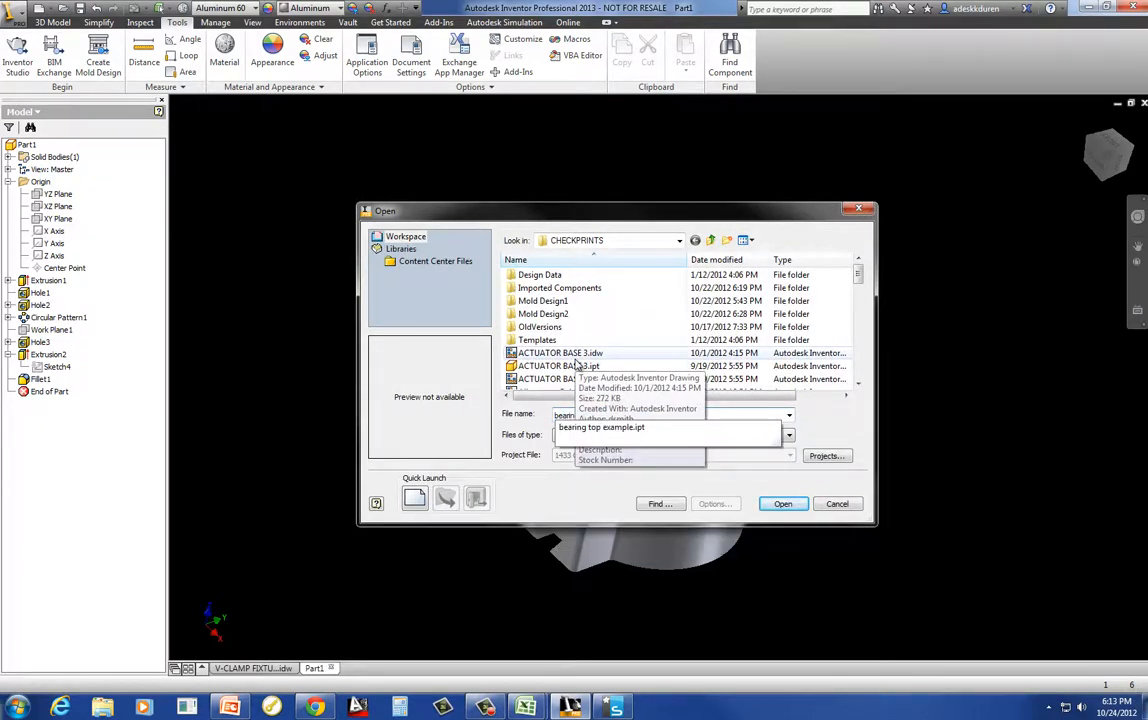
pyautogui.press('Return')
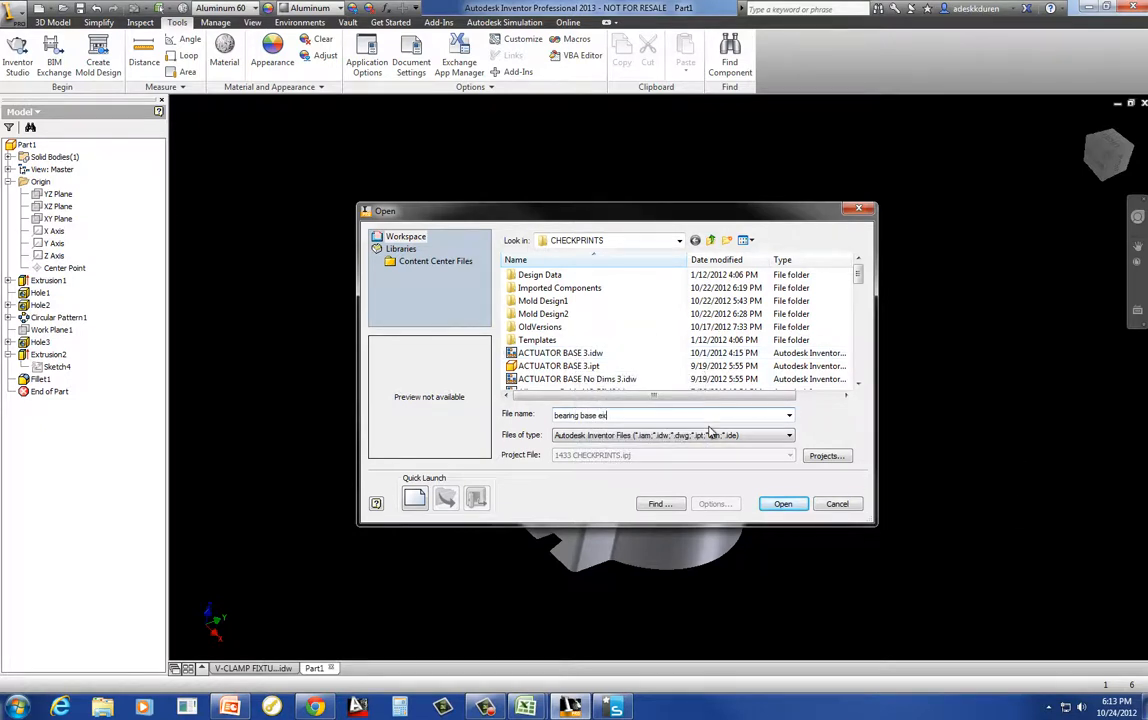
pyautogui.write('o')
pyautogui.press('BackSpace')
pyautogui.press('BackSpace')
pyautogui.write('mple')
pyautogui.press('Return')
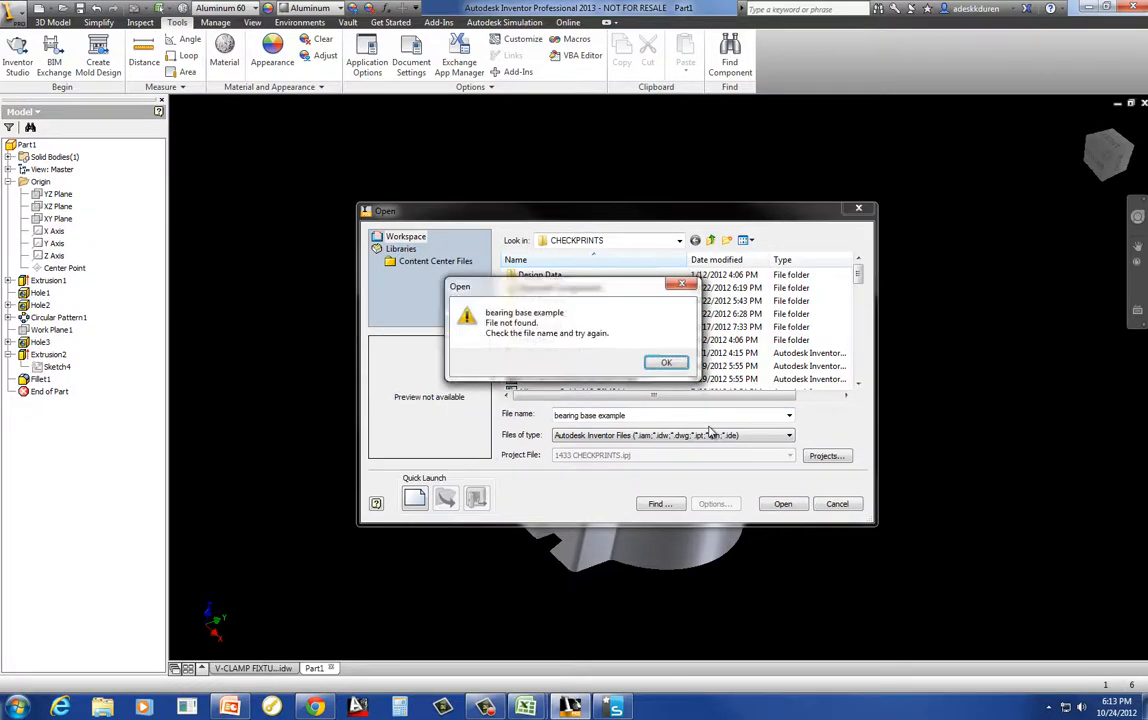
pyautogui.click(668, 363)
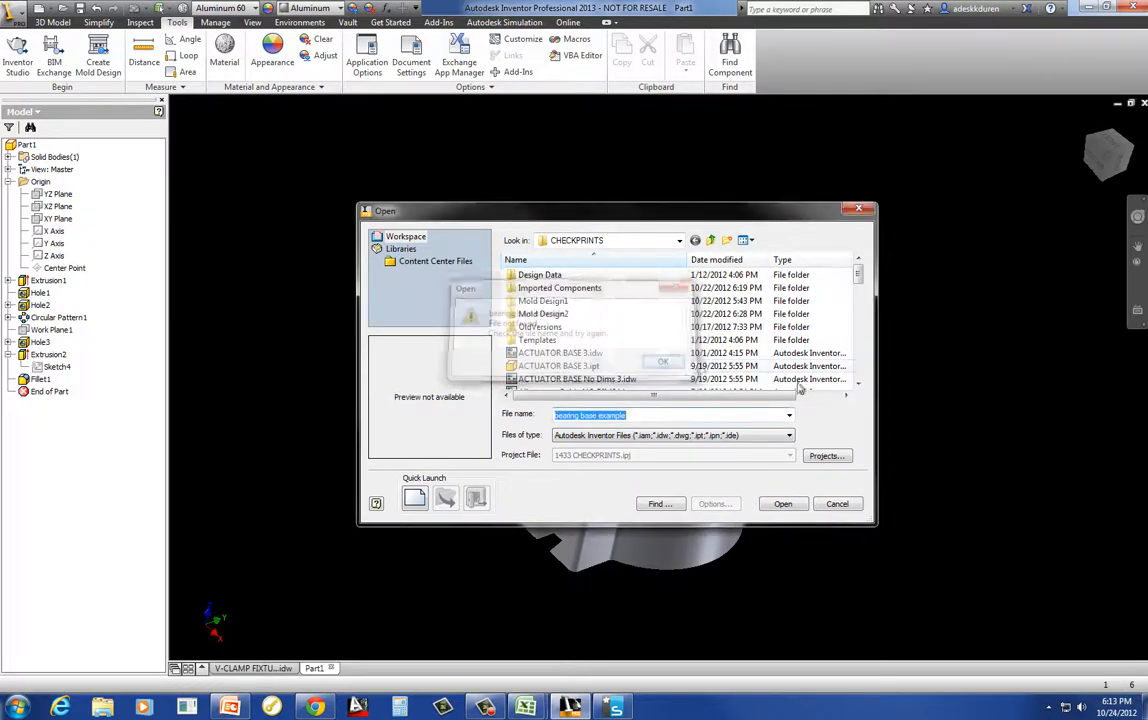
pyautogui.click(837, 504)
# Step: Save the part in the CHECKPRINTS folder under the file name "bearing base example"
pyautogui.click(68, 8)
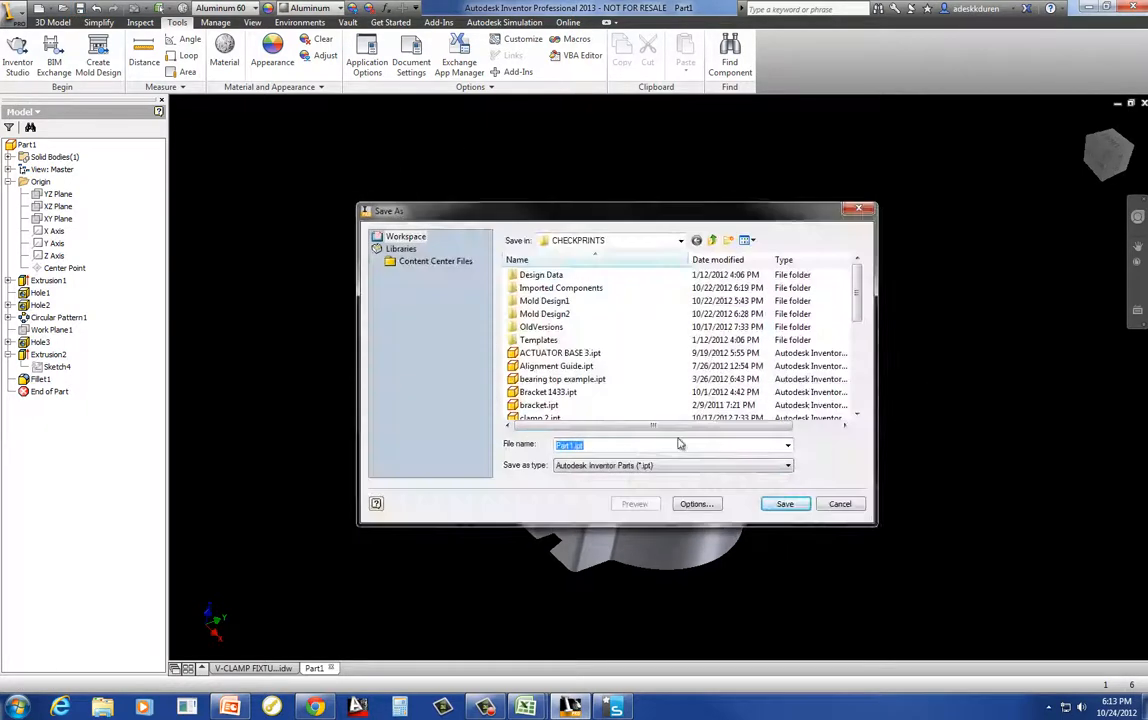
pyautogui.write('bearin')
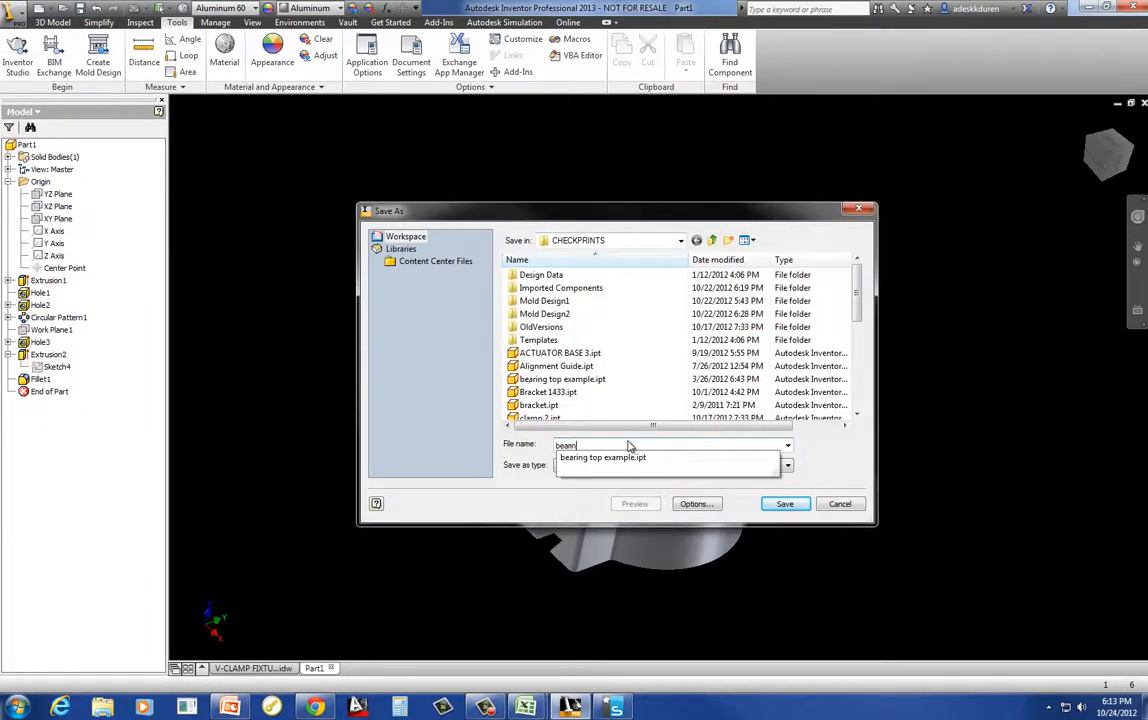
pyautogui.write('g base e')
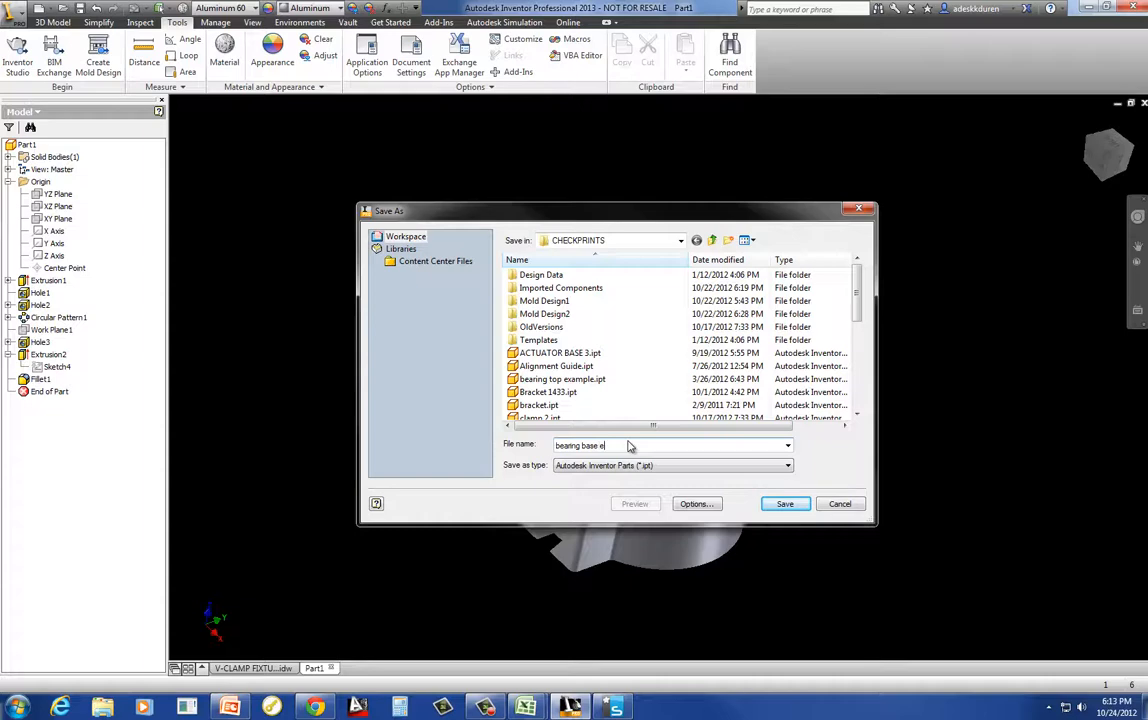
pyautogui.write('xample')
pyautogui.press('Return')
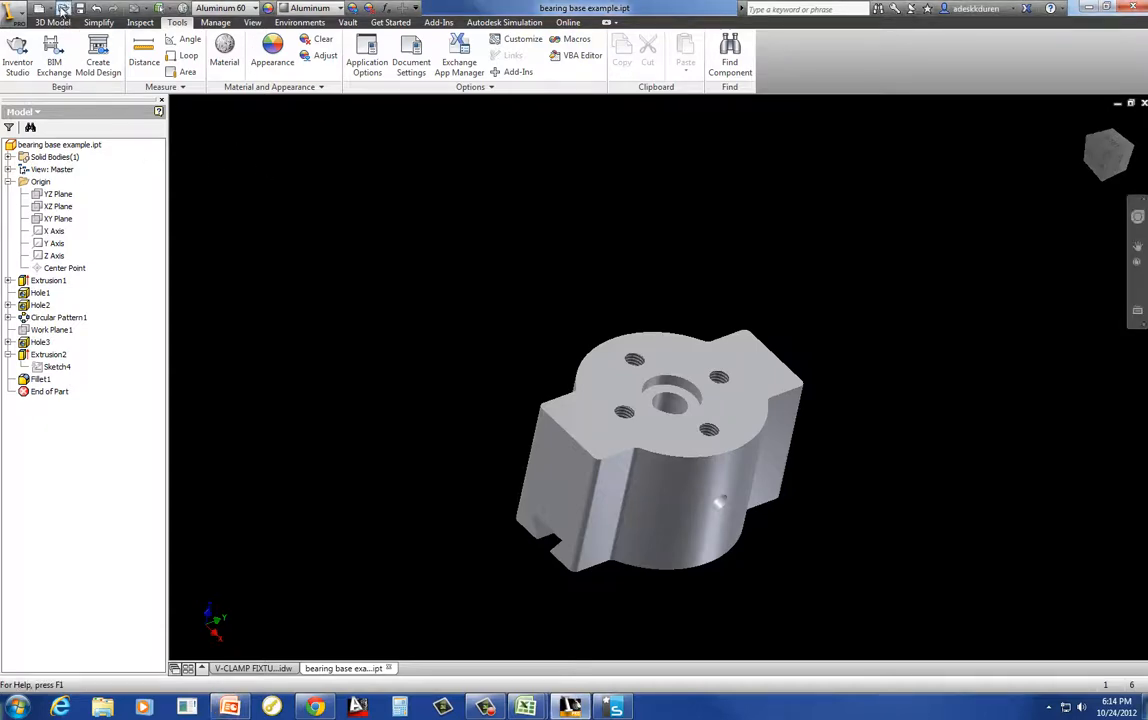
pyautogui.hotkey('ctrl', 'o')
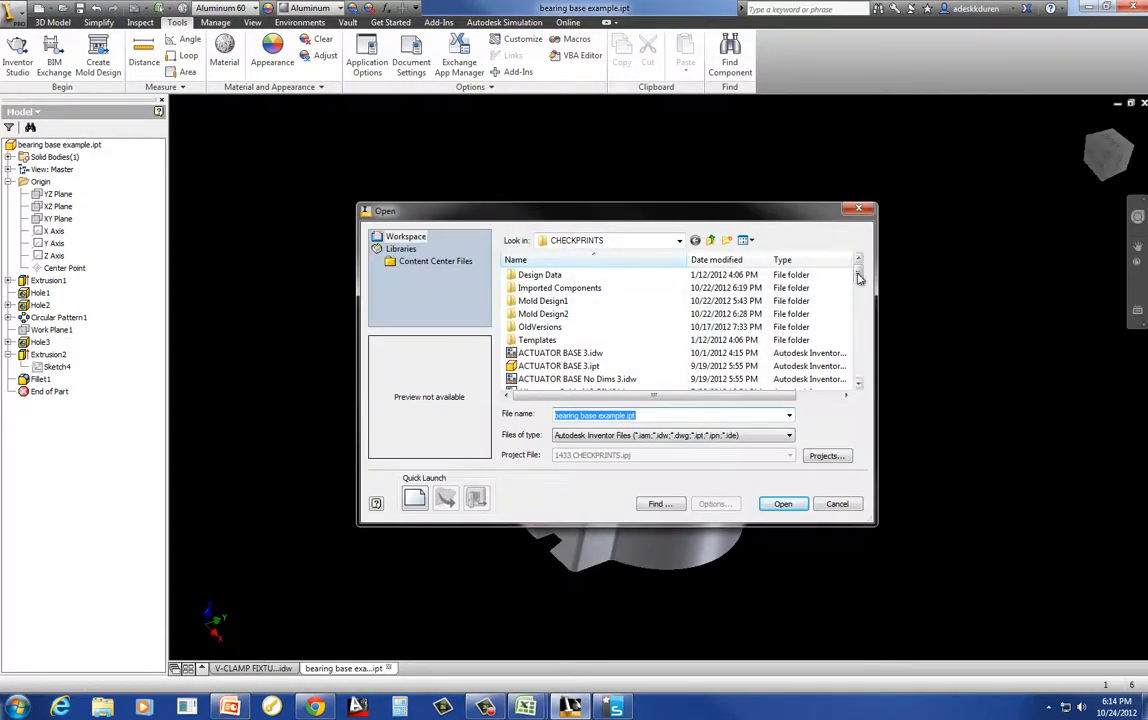
pyautogui.moveTo(857, 274); pyautogui.dragTo(858, 301)
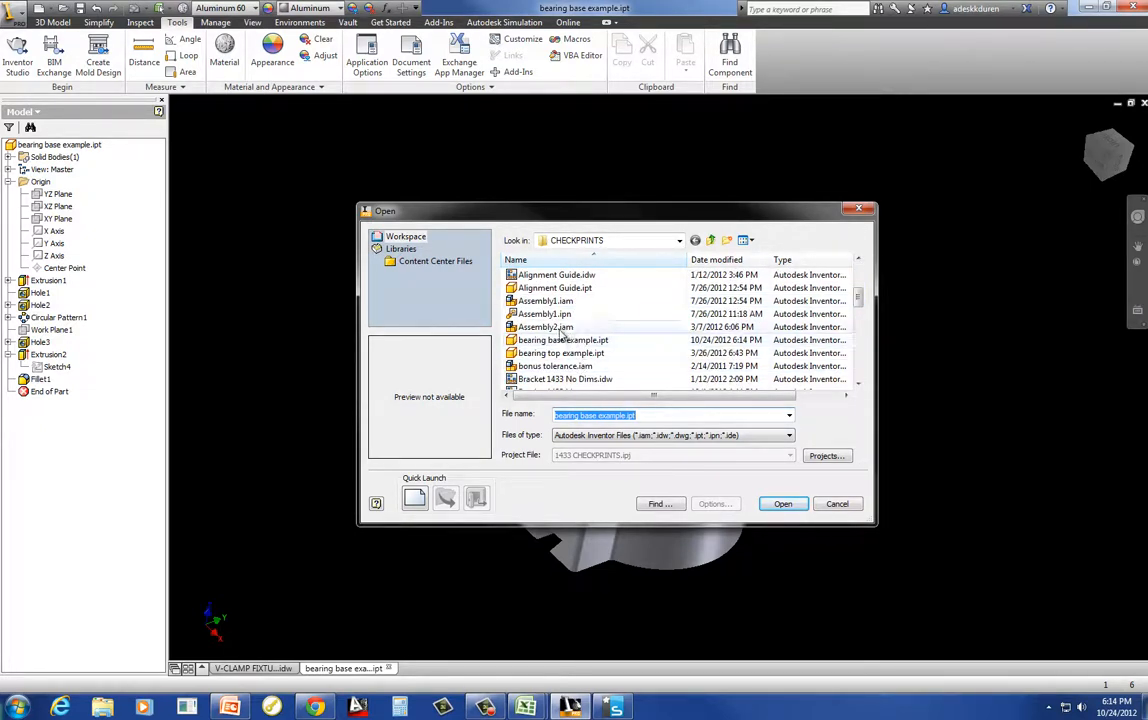
pyautogui.click(560, 328)
pyautogui.click(552, 301)
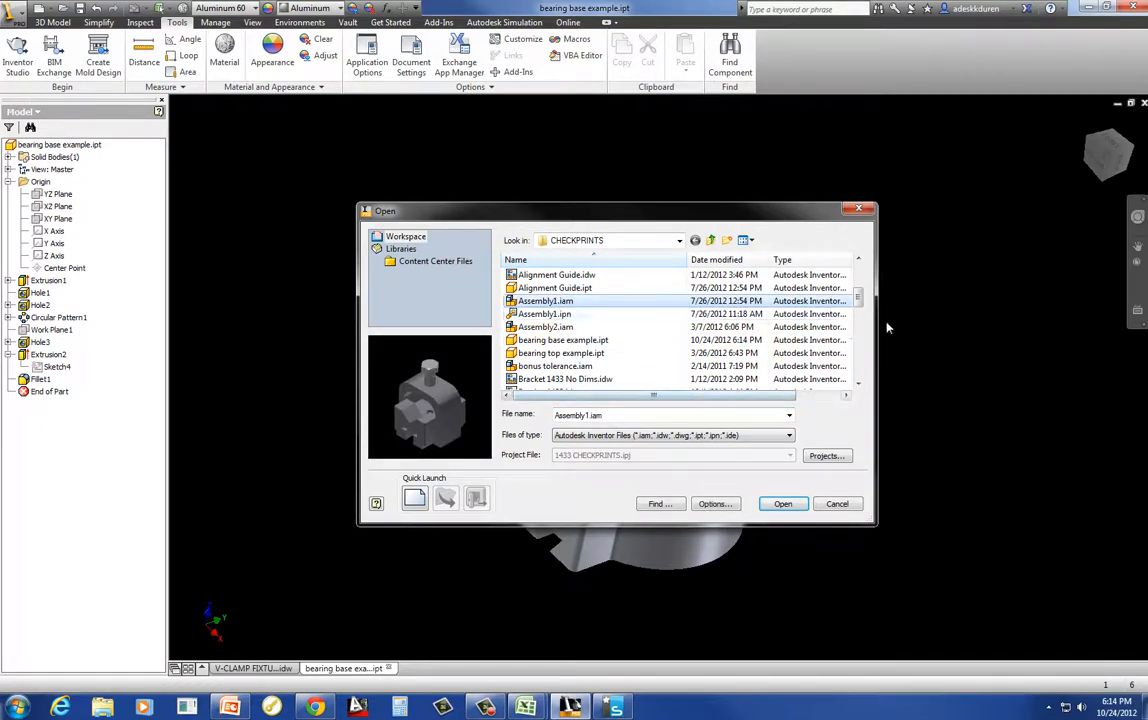
pyautogui.moveTo(859, 304); pyautogui.dragTo(859, 316)
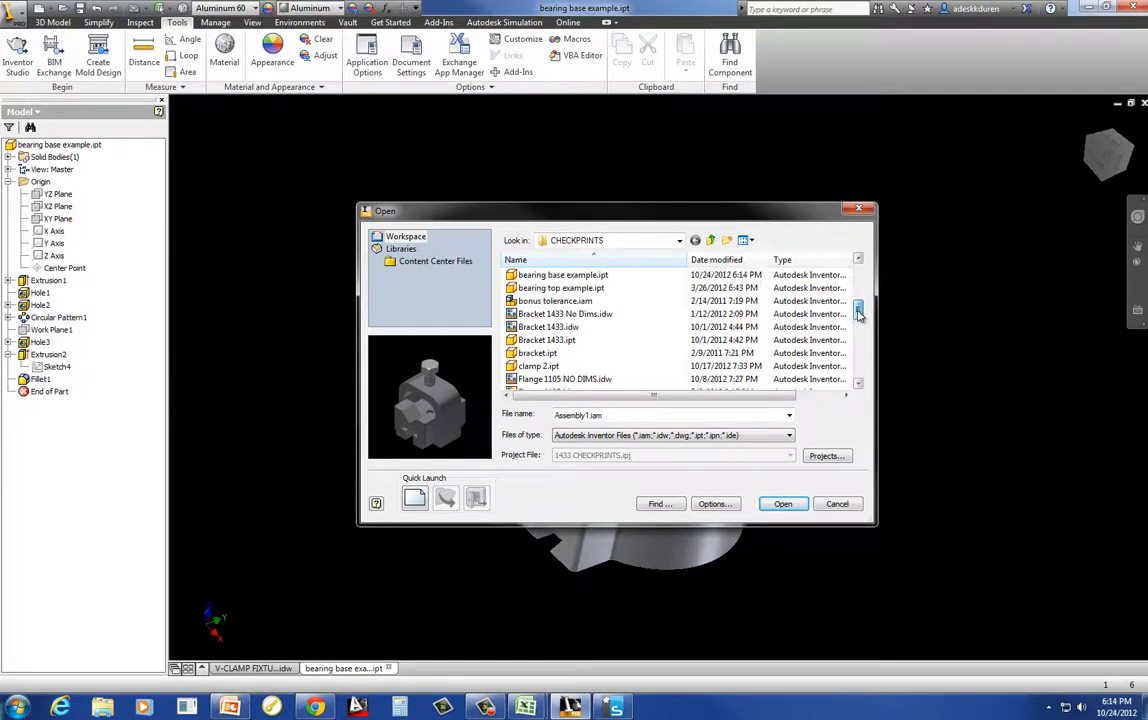
pyautogui.moveTo(859, 316); pyautogui.dragTo(857, 272)
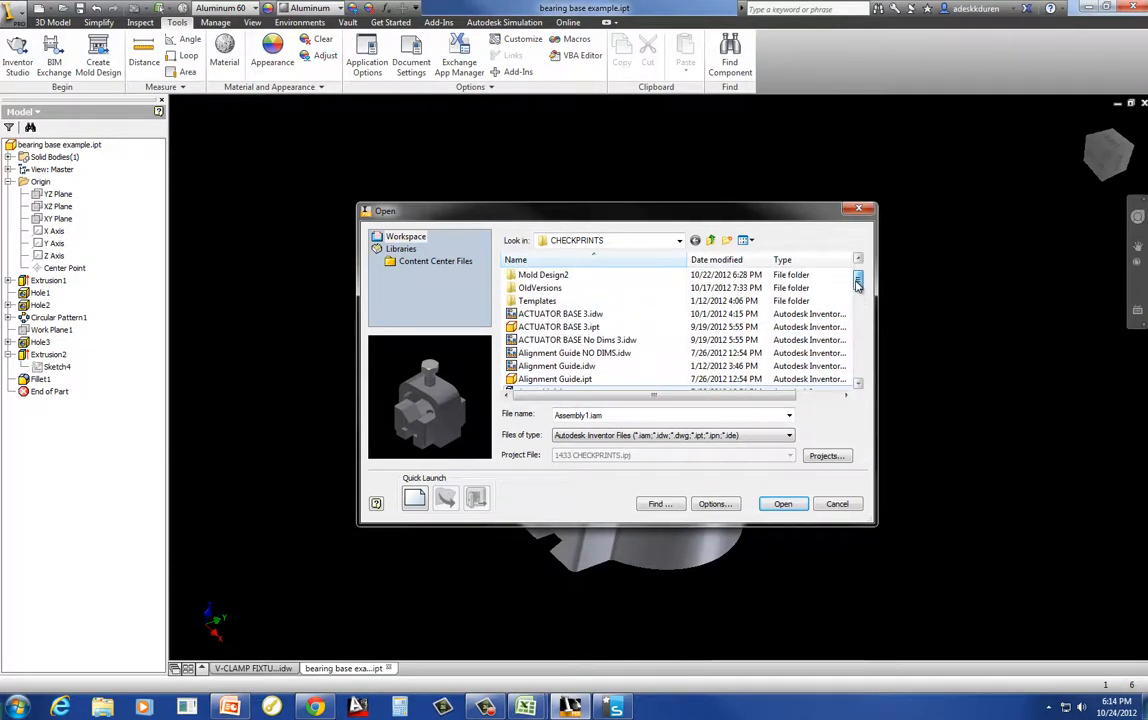
pyautogui.click(836, 506)
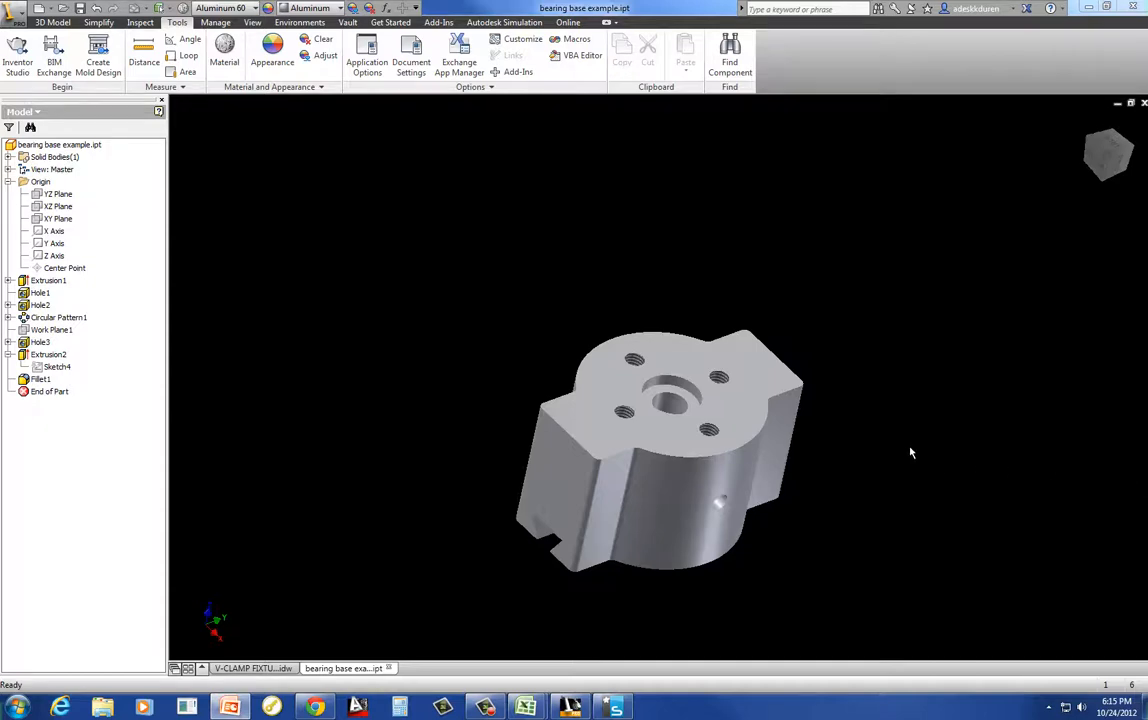
# Step: Save the part under the new name "bearing top example.ipt", replacing the existing file of that name
pyautogui.click(14, 12)
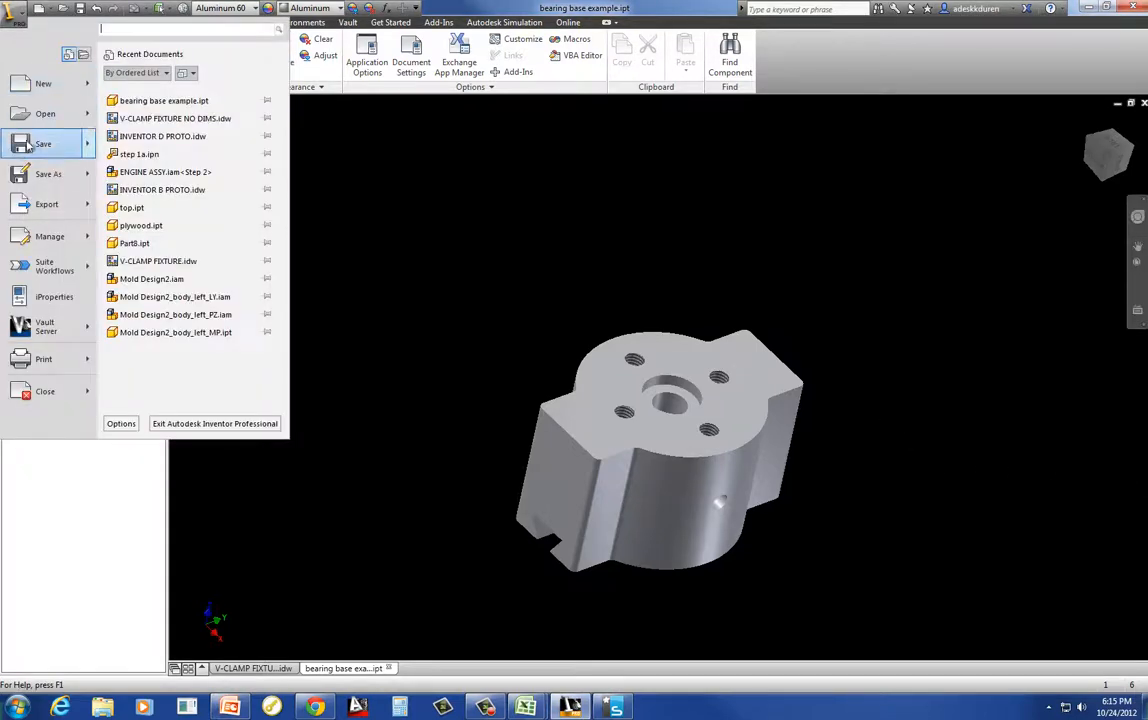
pyautogui.click(45, 174)
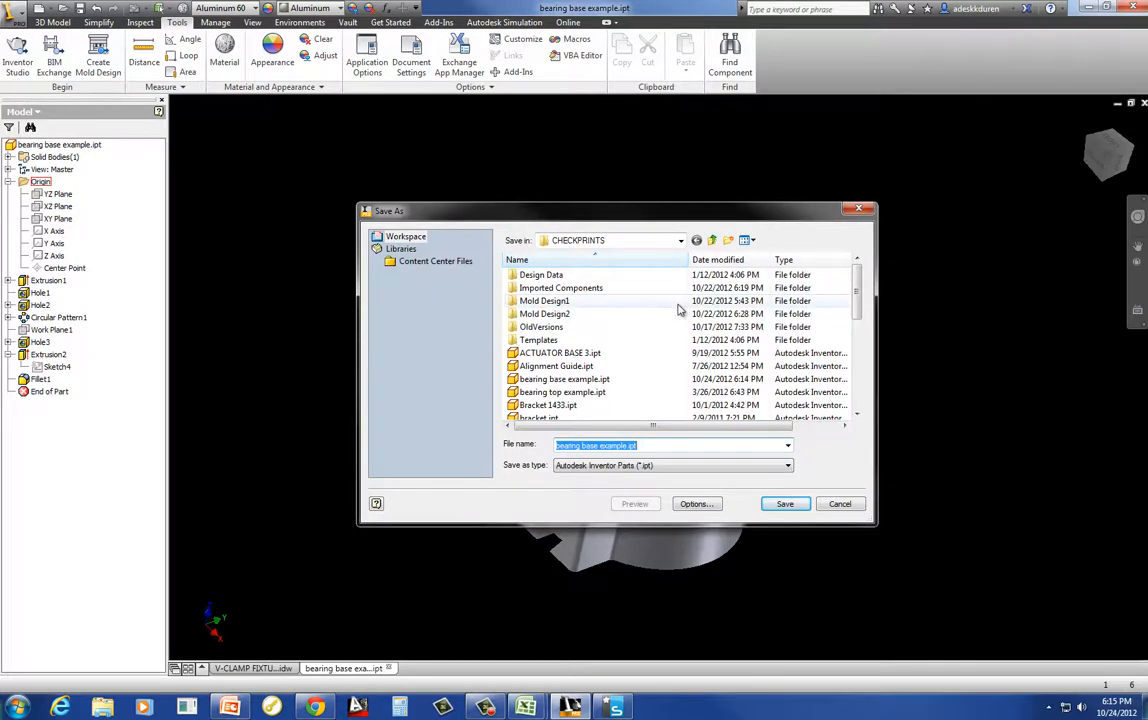
pyautogui.write('bearing')
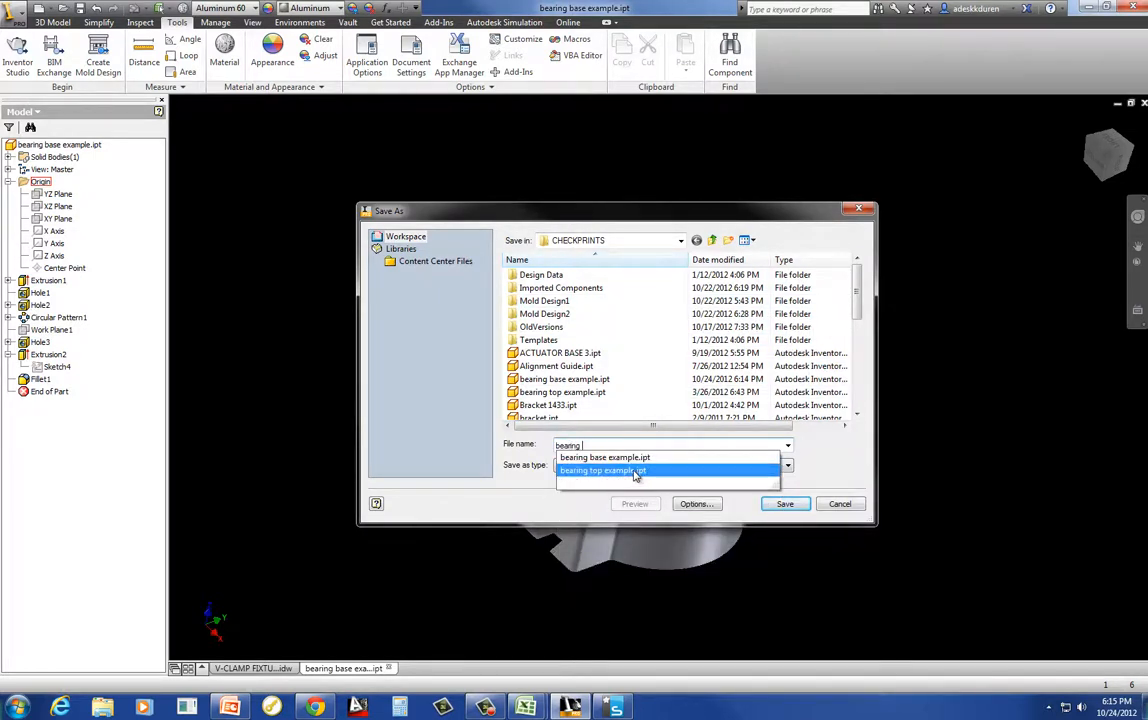
pyautogui.click(634, 470)
pyautogui.click(785, 503)
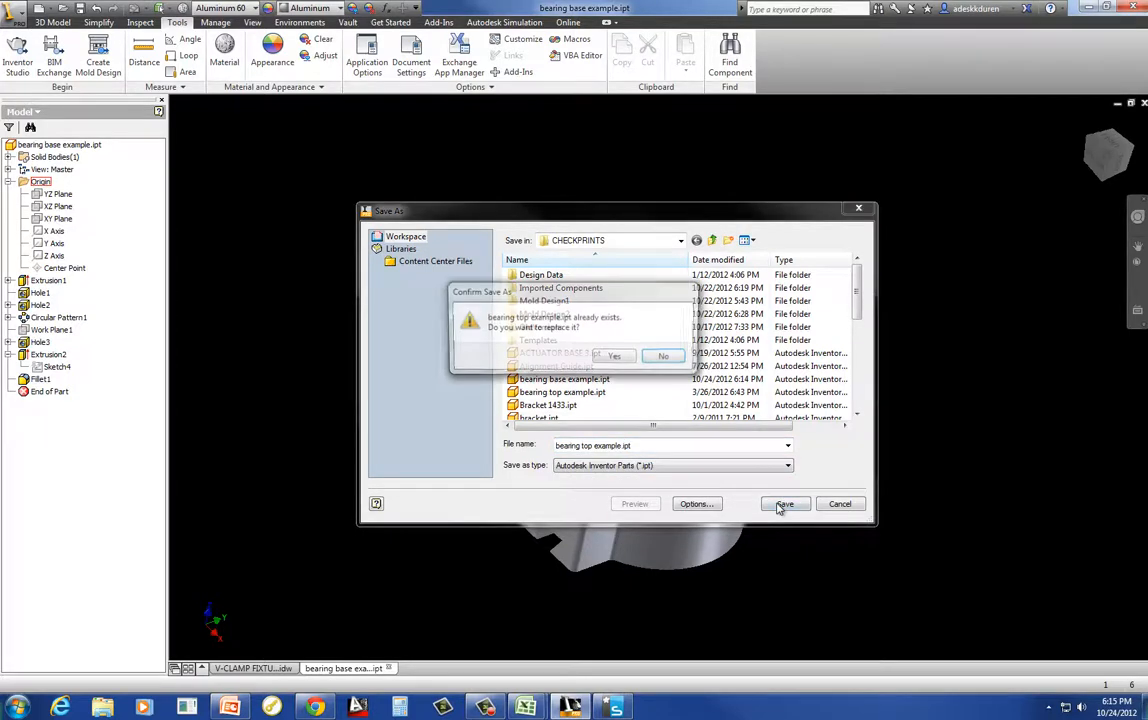
pyautogui.click(613, 358)
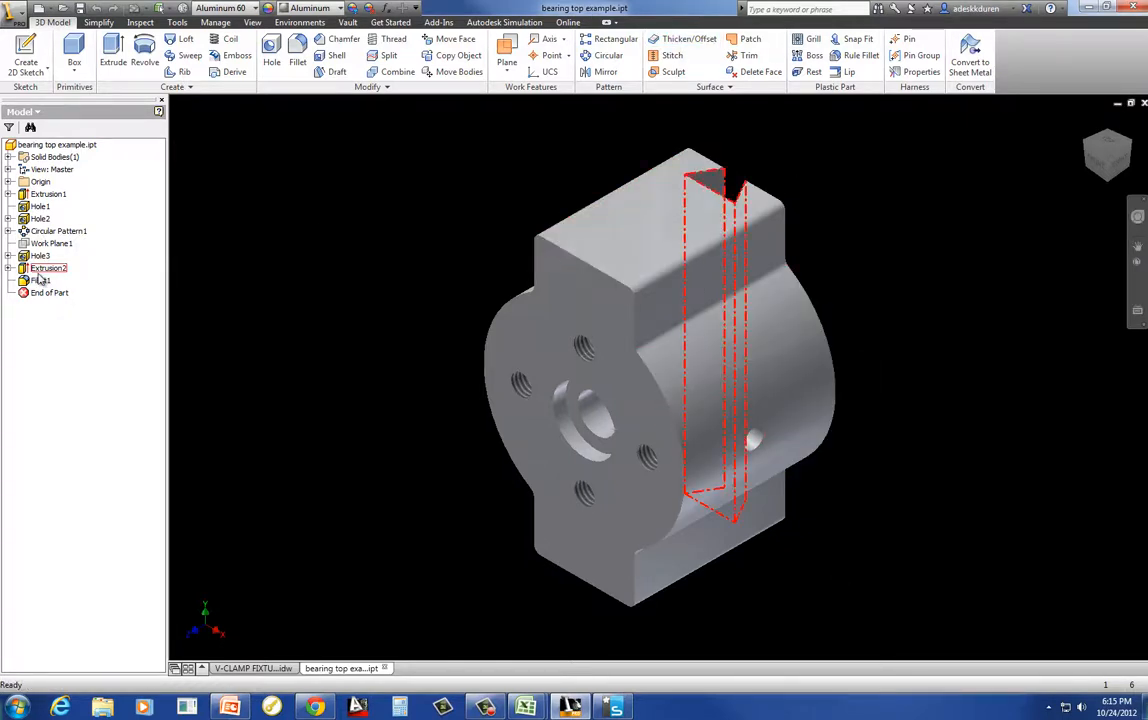
# Step: Delete the dovetail cut extrusion together with its consumed sketch
pyautogui.click(46, 270)
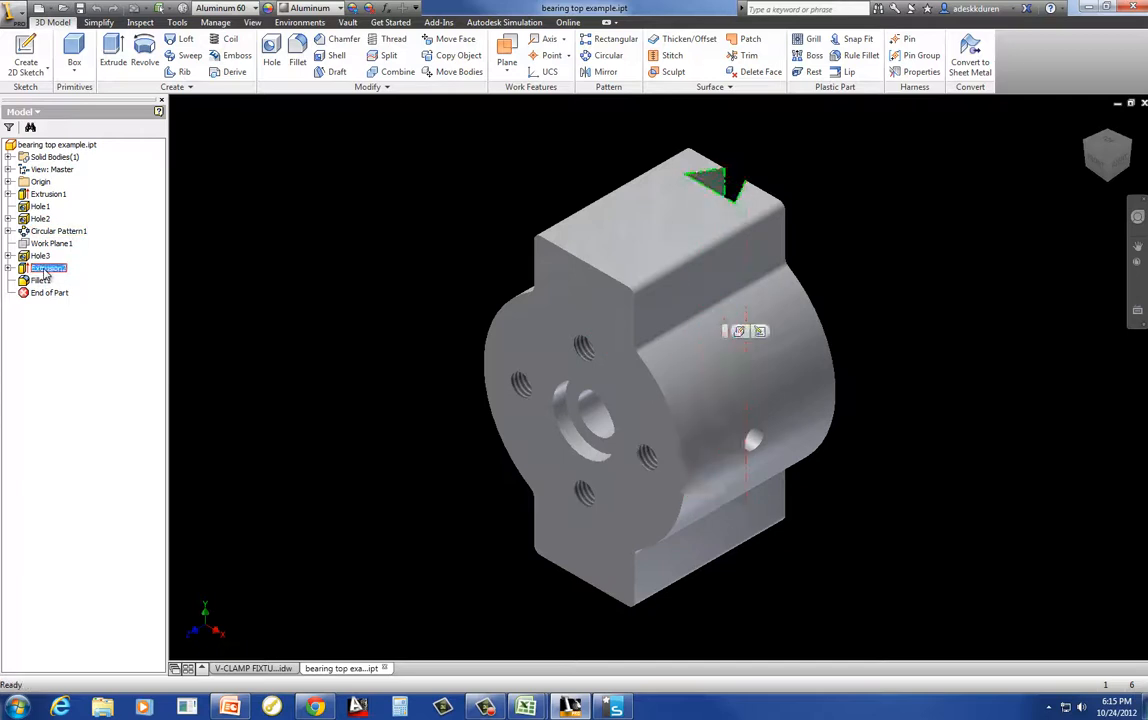
pyautogui.rightClick(44, 272)
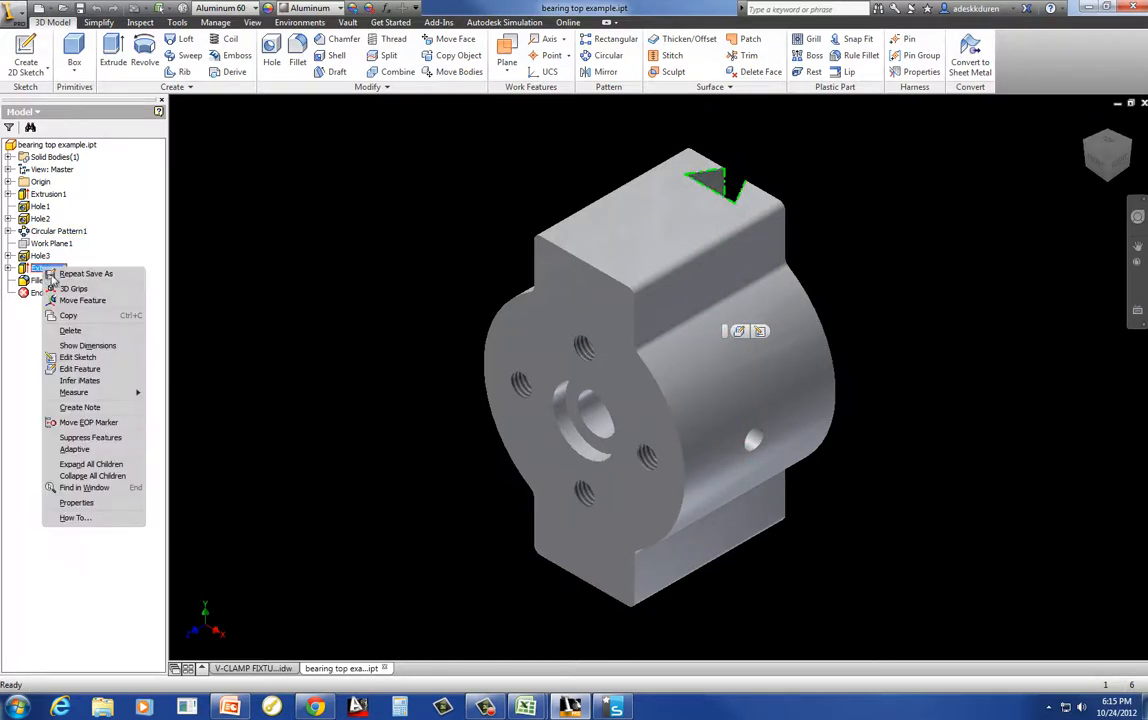
pyautogui.click(99, 332)
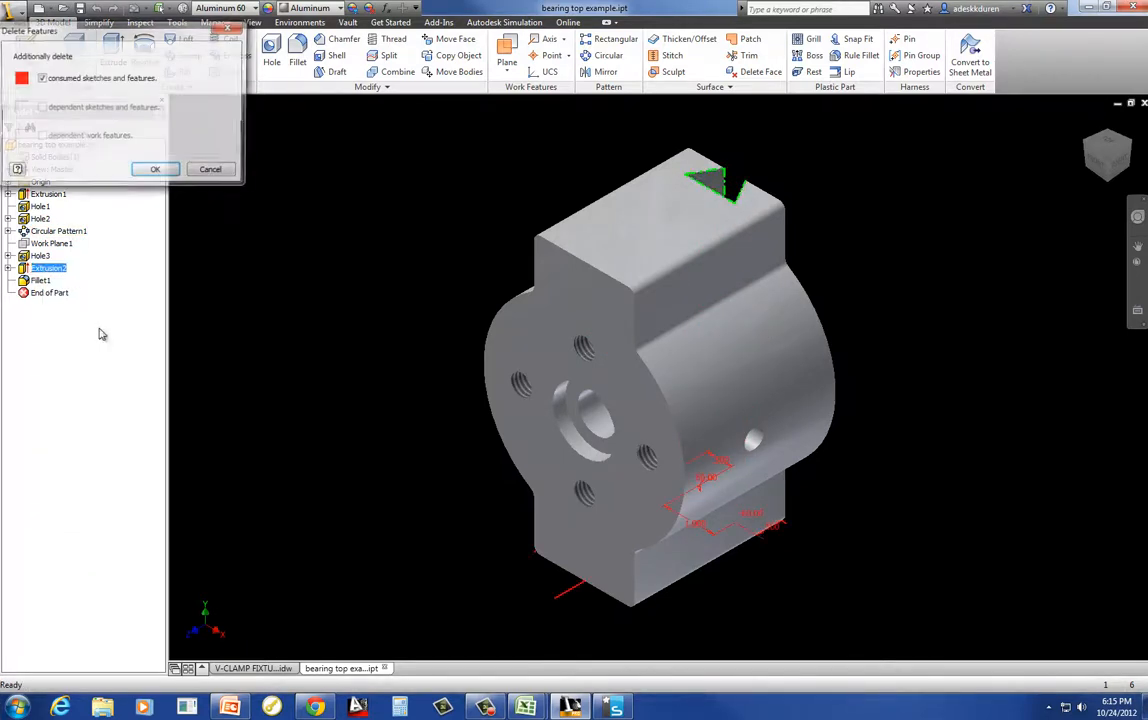
pyautogui.click(153, 172)
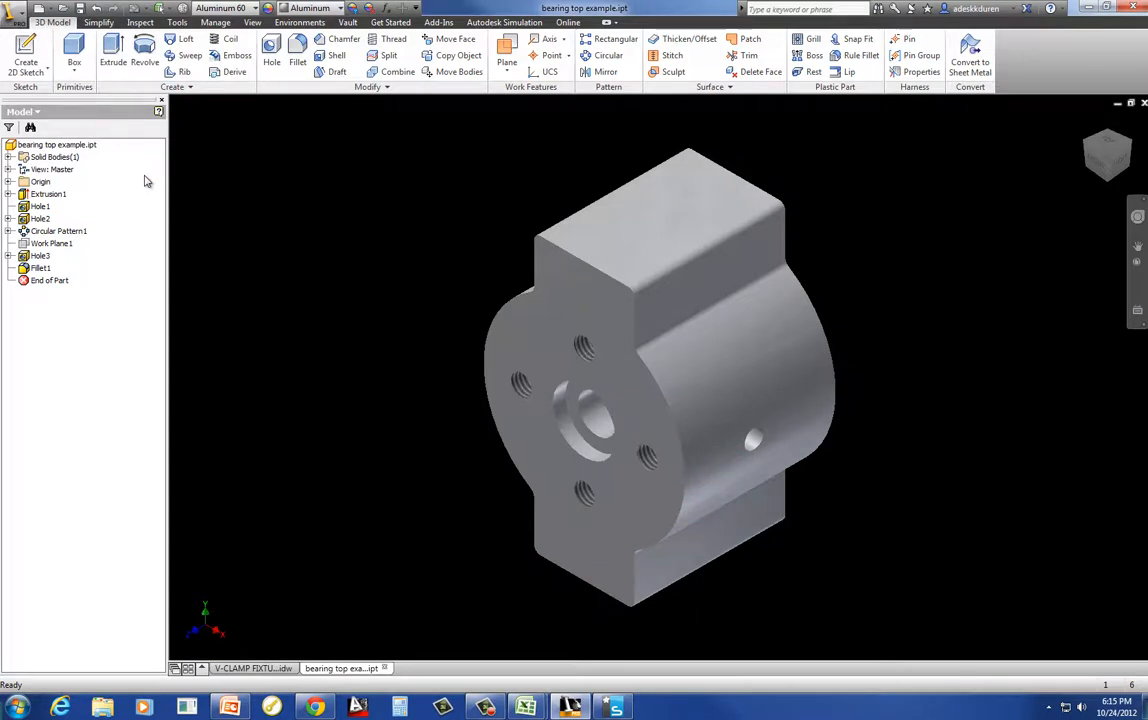
# Step: Delete the work plane and the cross hole in the curved side together with their consumed sketches
pyautogui.click(50, 243)
pyautogui.keyDown('ctrl'); pyautogui.click(57, 255); pyautogui.keyUp('ctrl')
pyautogui.rightClick(57, 255)
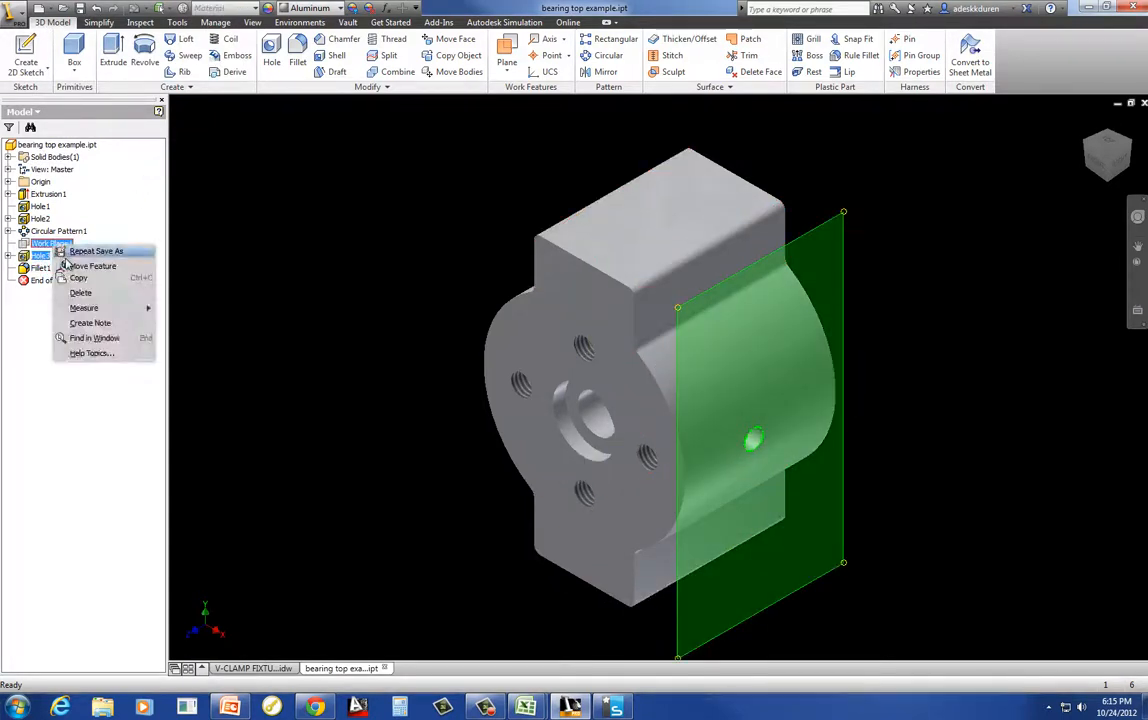
pyautogui.click(80, 289)
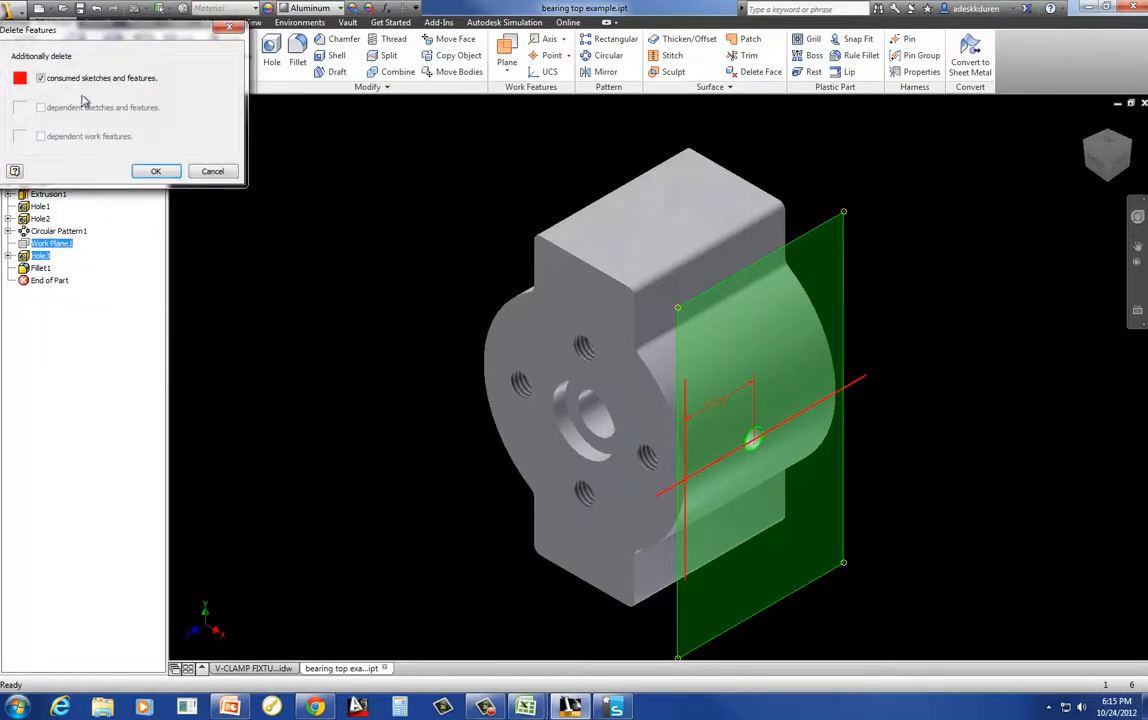
pyautogui.click(155, 171)
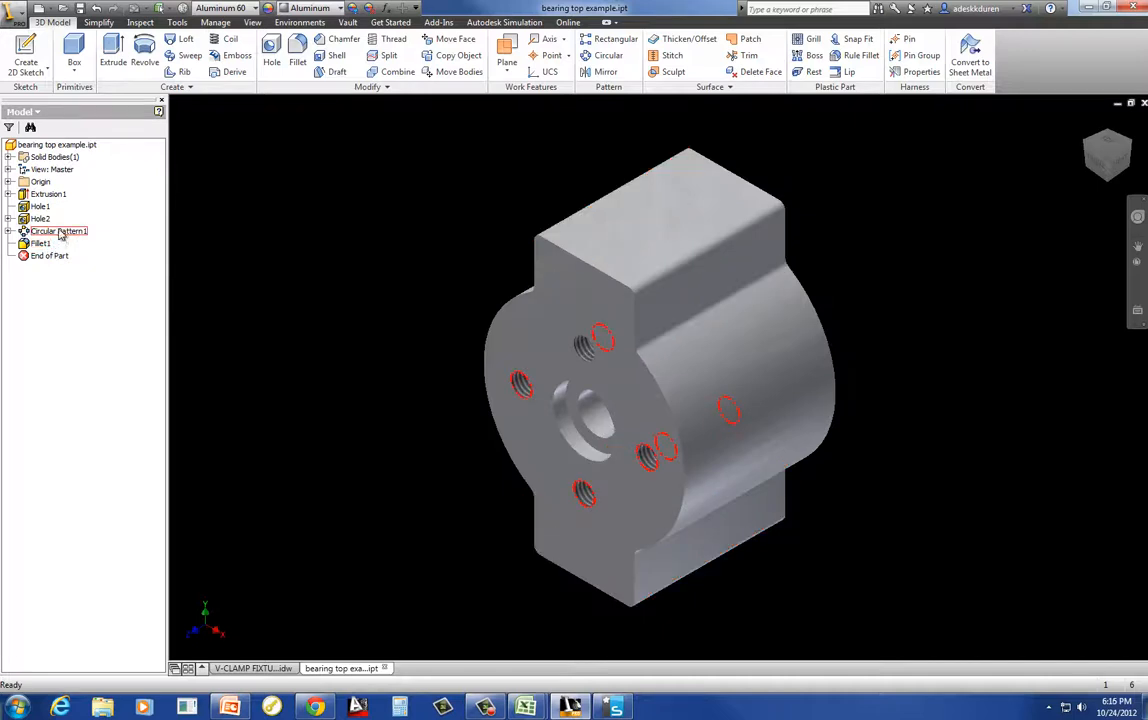
# Step: Roll the part history back to just after the base extrusion and set that extrusion's distance to 2 in
pyautogui.click(60, 232)
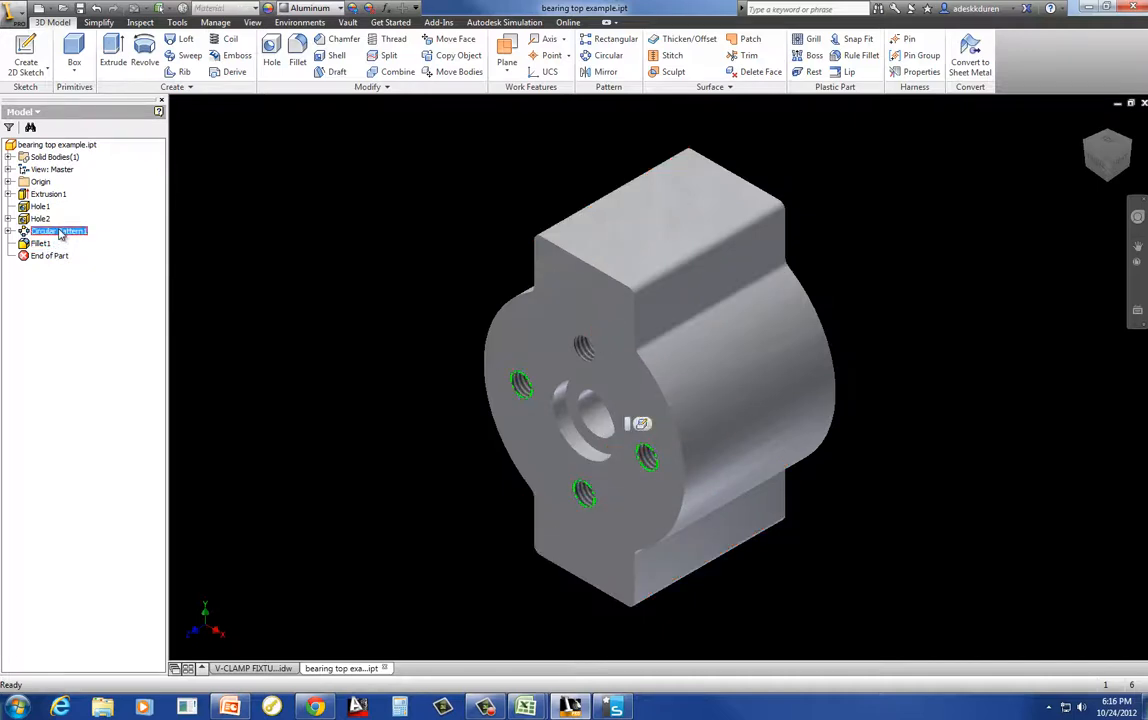
pyautogui.press('Escape')
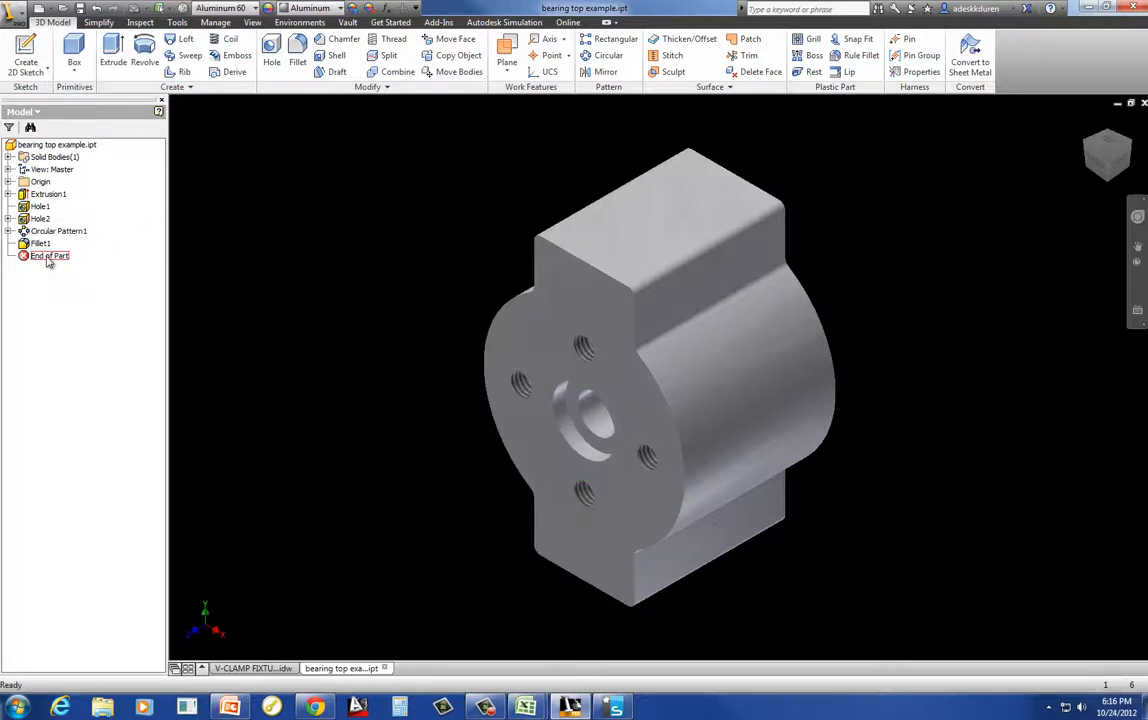
pyautogui.moveTo(47, 258); pyautogui.dragTo(46, 205)
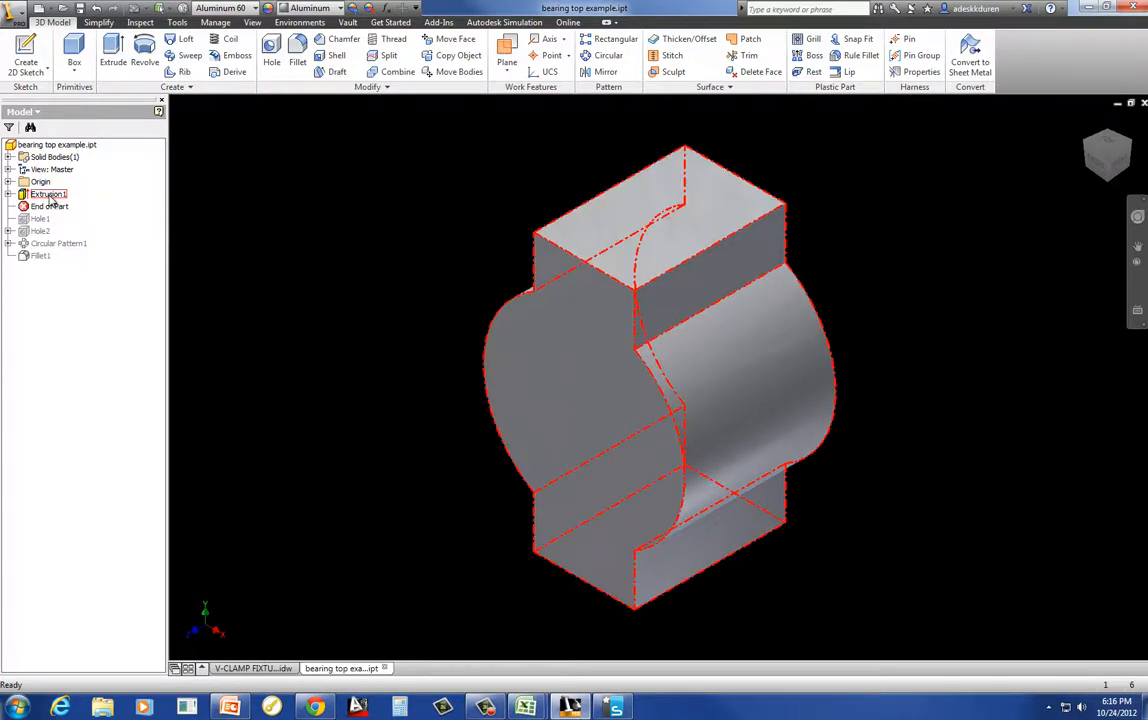
pyautogui.rightClick(49, 196)
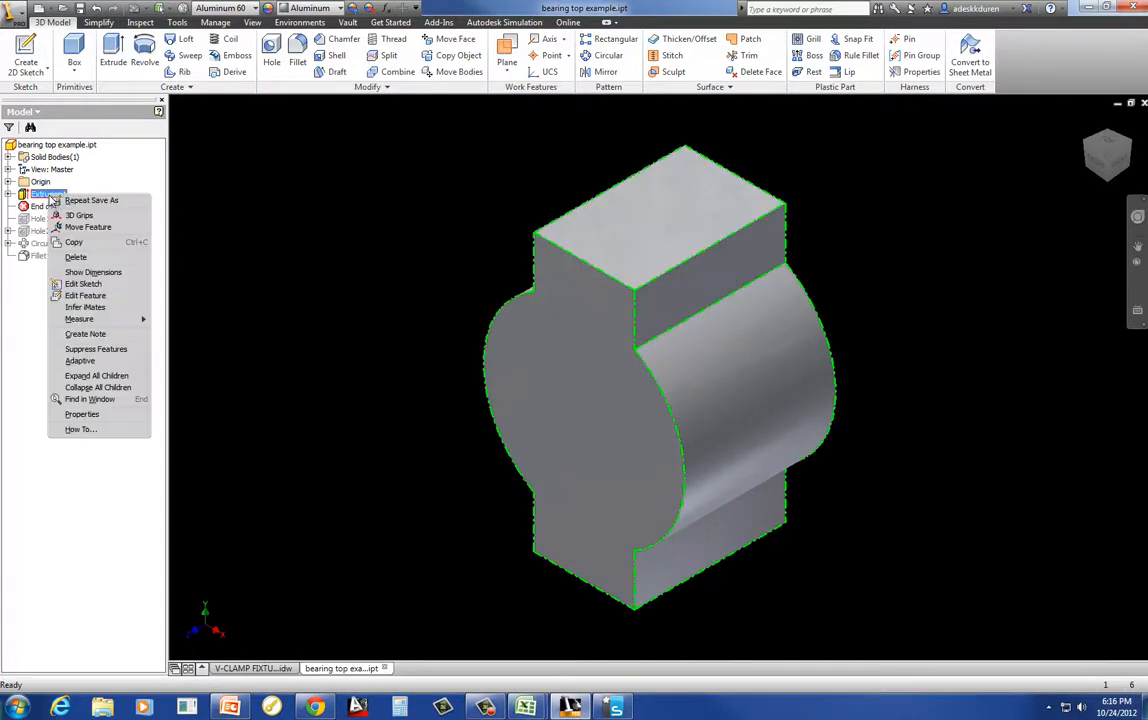
pyautogui.click(95, 296)
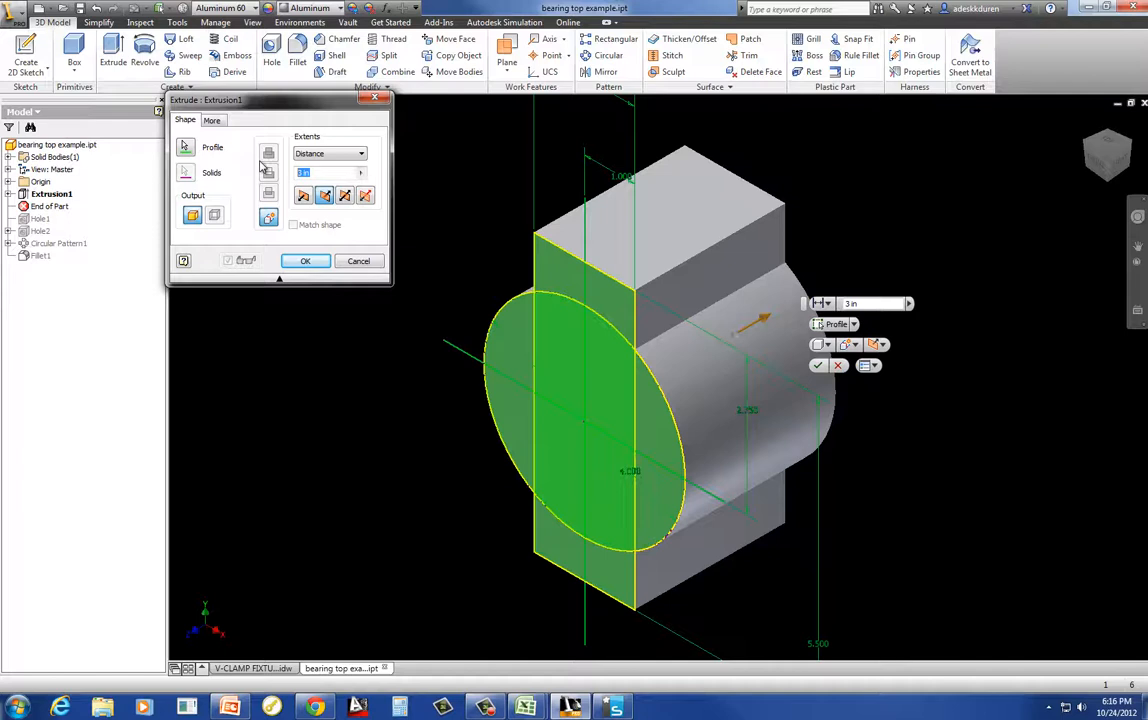
pyautogui.write('2')
pyautogui.press('Return')
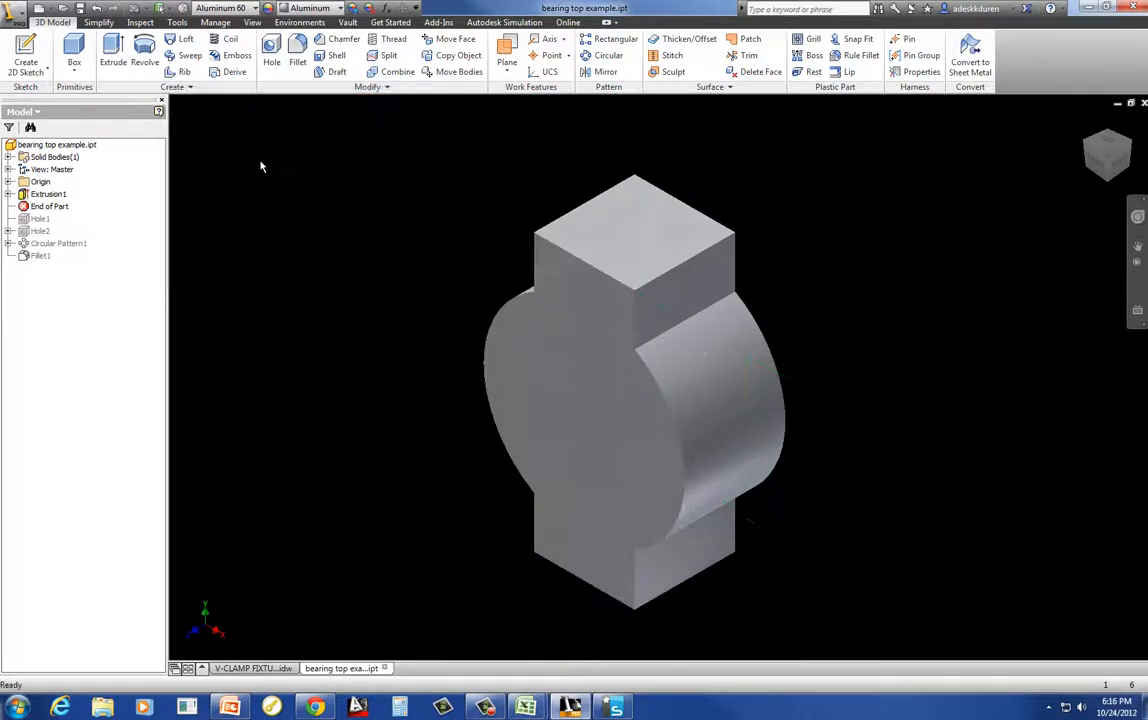
# Step: Restore the centre hole, change it from counterbored to plain drilled with Through All termination, and bring back the tapped hole above it
pyautogui.moveTo(42, 206); pyautogui.dragTo(47, 222)
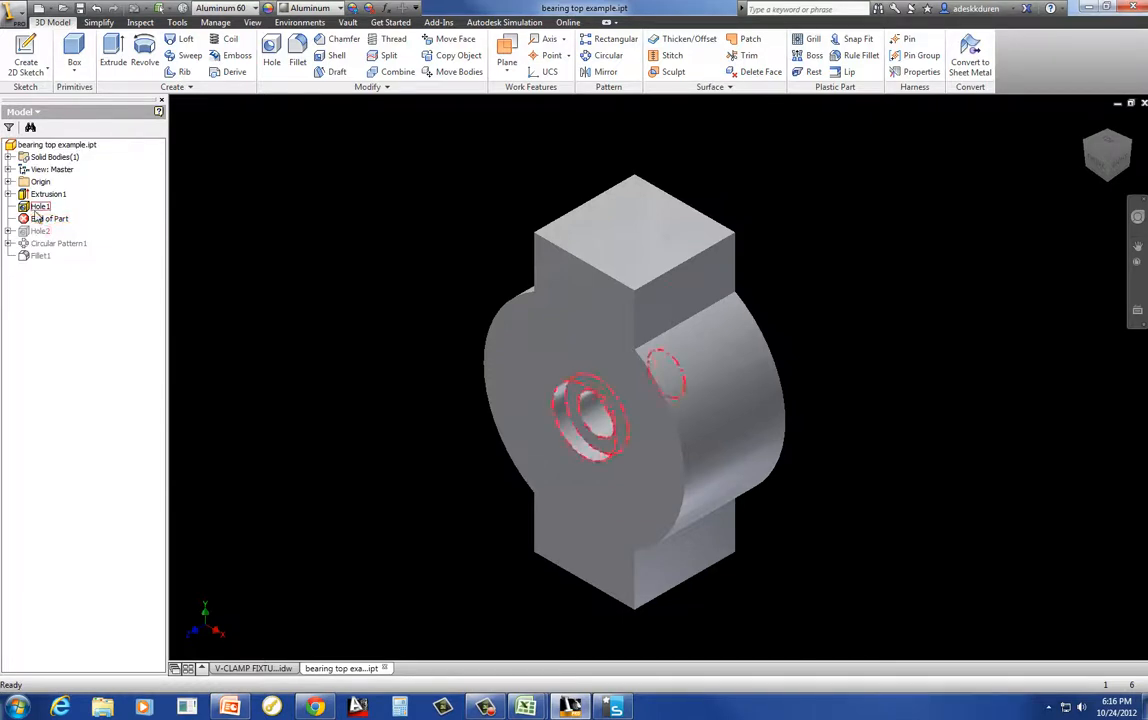
pyautogui.click(38, 207)
pyautogui.rightClick(38, 207)
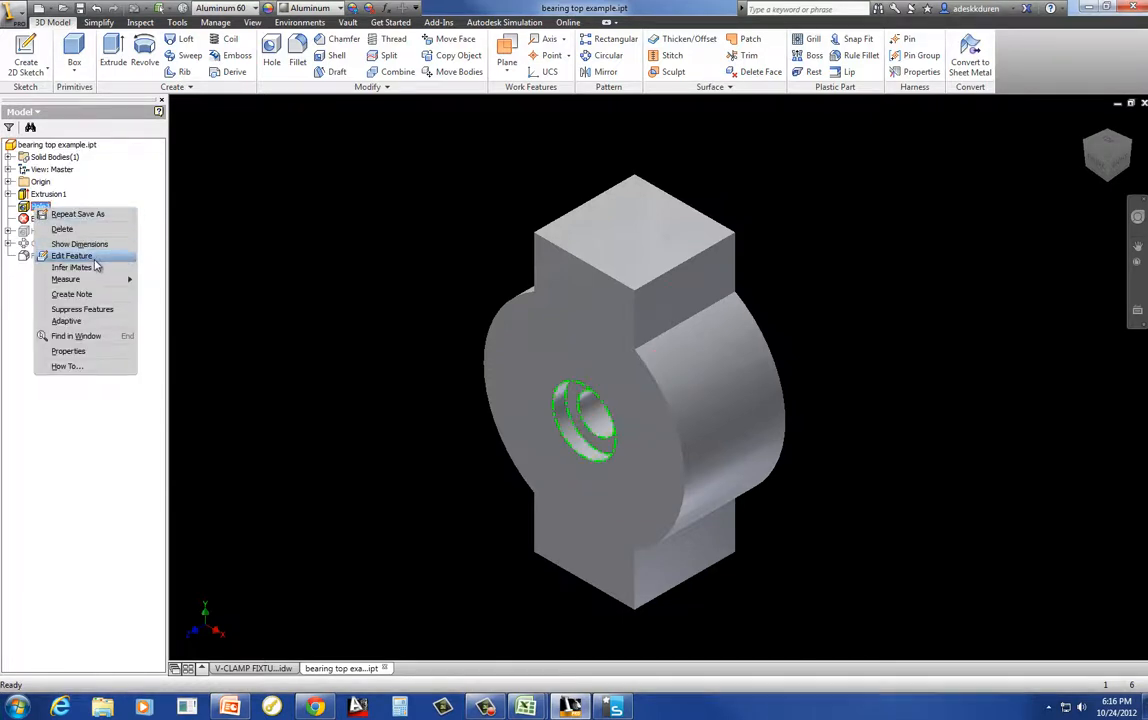
pyautogui.click(215, 265)
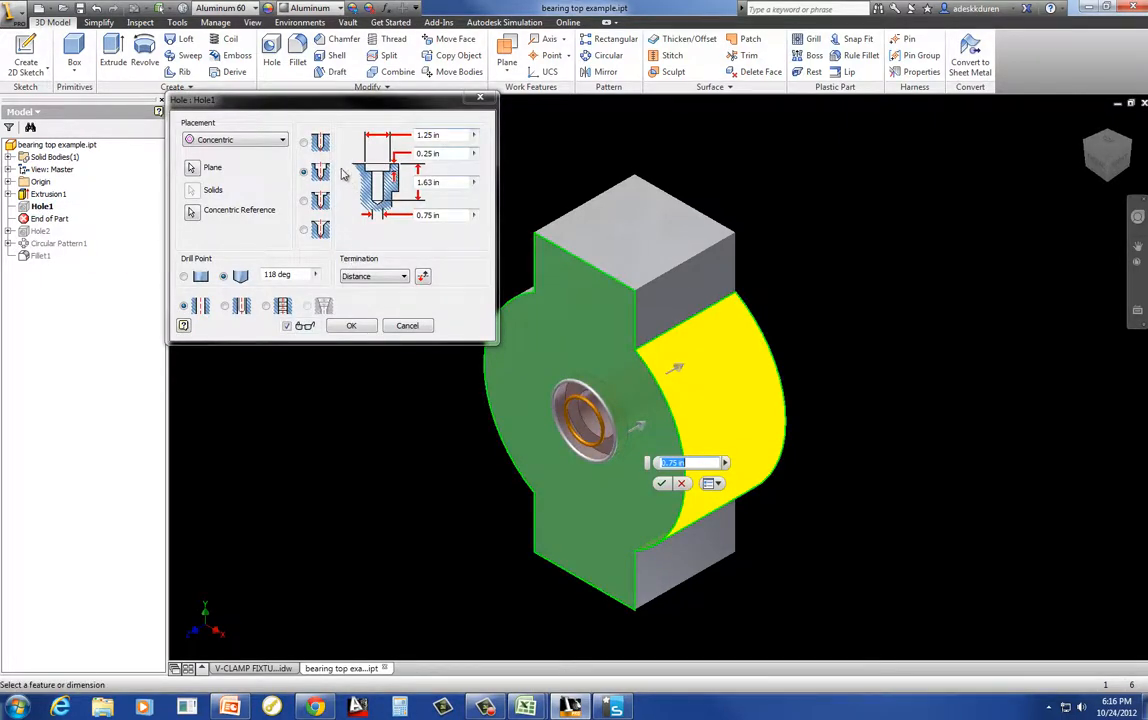
pyautogui.click(304, 143)
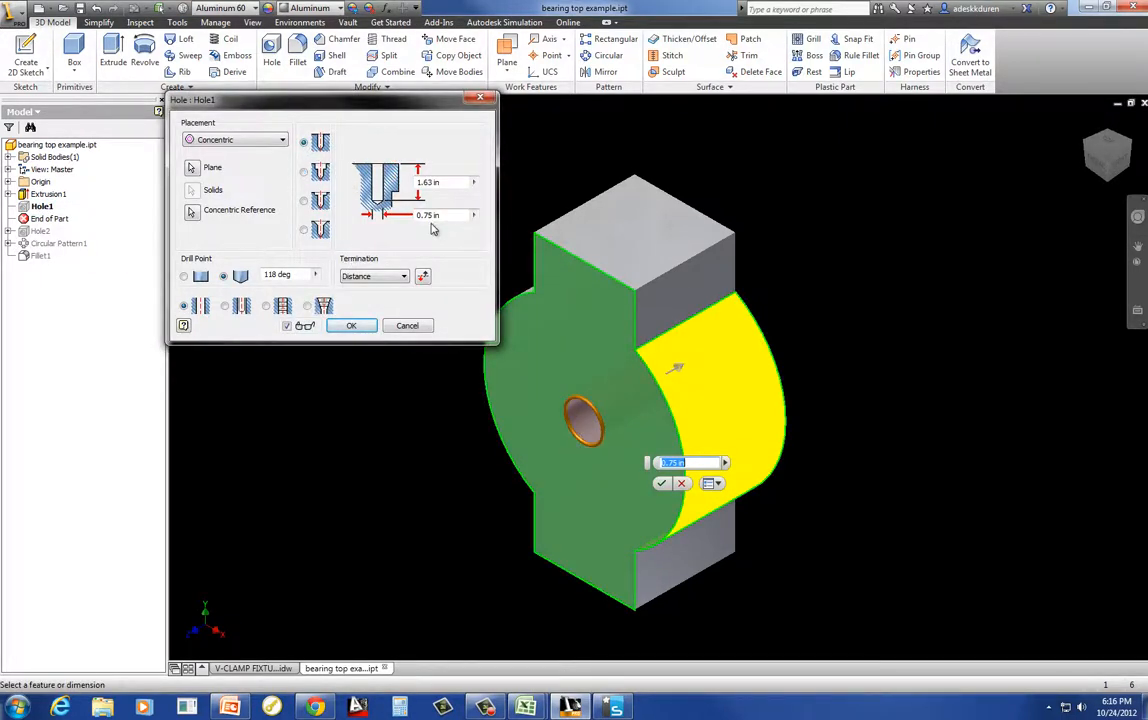
pyautogui.click(404, 276)
pyautogui.click(370, 291)
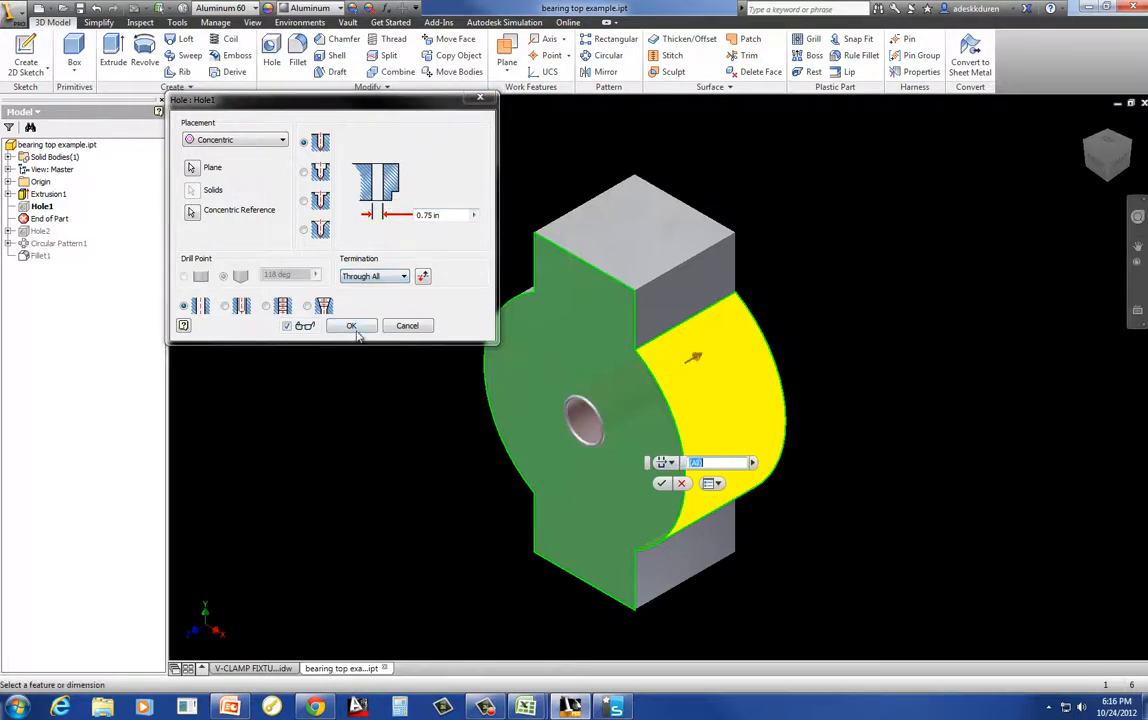
pyautogui.click(354, 328)
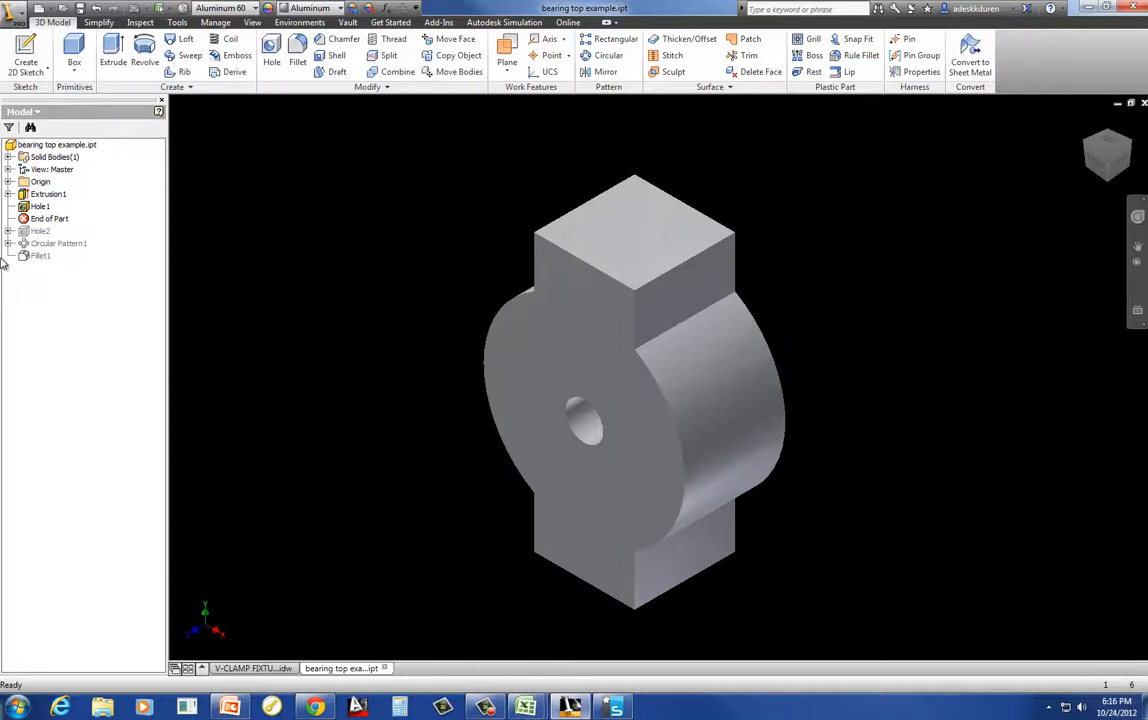
pyautogui.moveTo(50, 218); pyautogui.dragTo(55, 234)
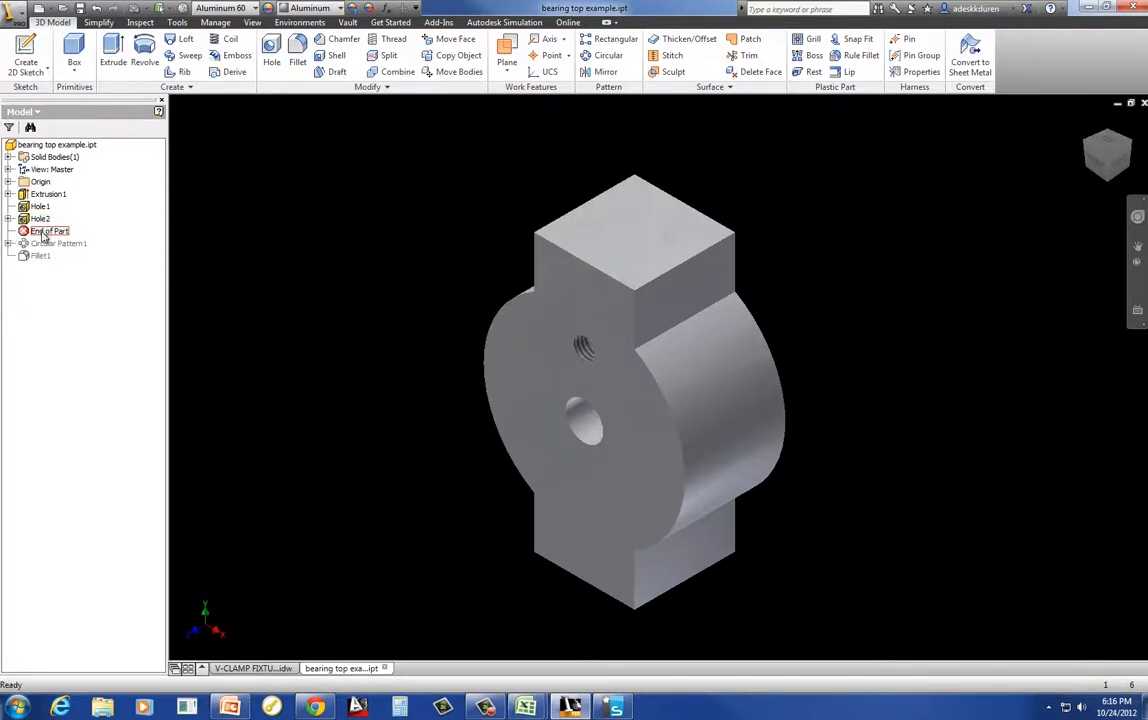
pyautogui.click(44, 232)
pyautogui.rightClick(44, 233)
pyautogui.click(54, 231)
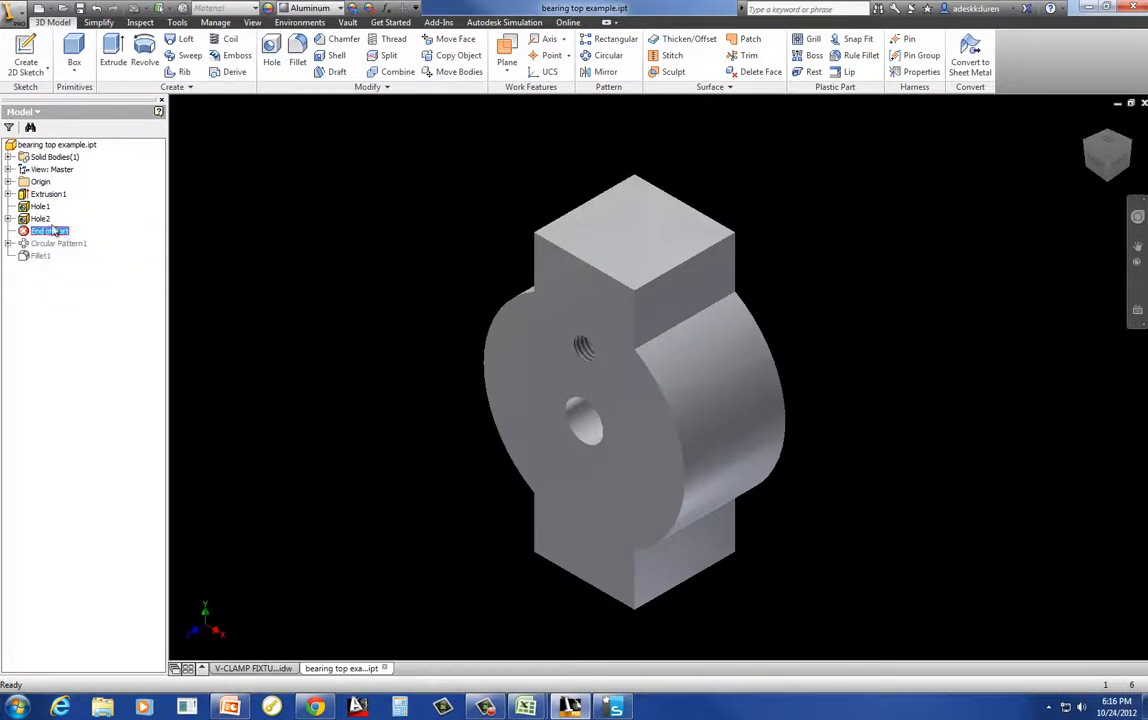
pyautogui.rightClick(40, 218)
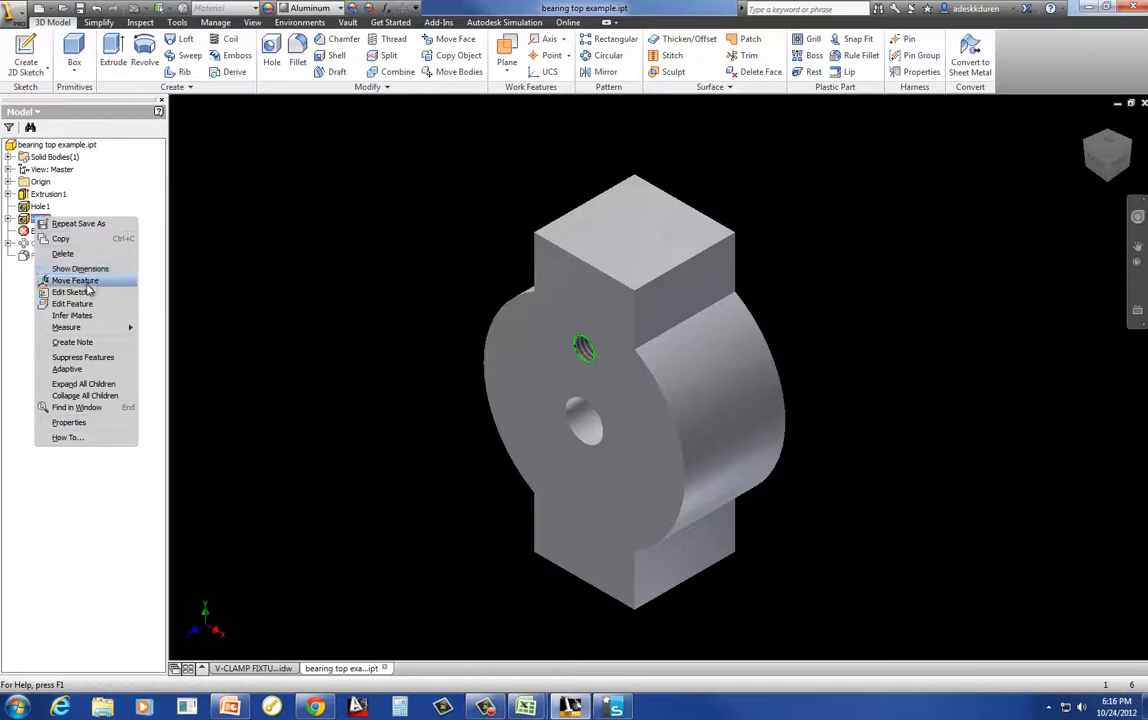
pyautogui.click(87, 283)
pyautogui.press('Escape')
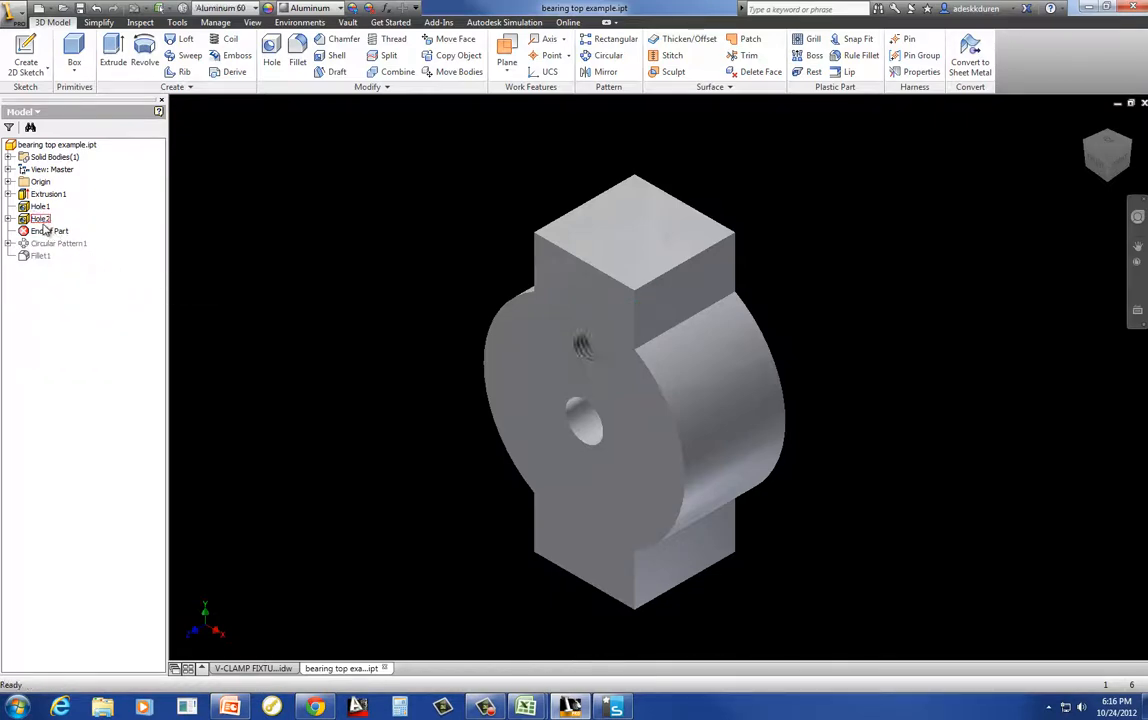
# Step: Change the tapped hole above the centre to an unthreaded counterbored hole with a 0.56 in drill diameter and Through All termination
pyautogui.rightClick(40, 218)
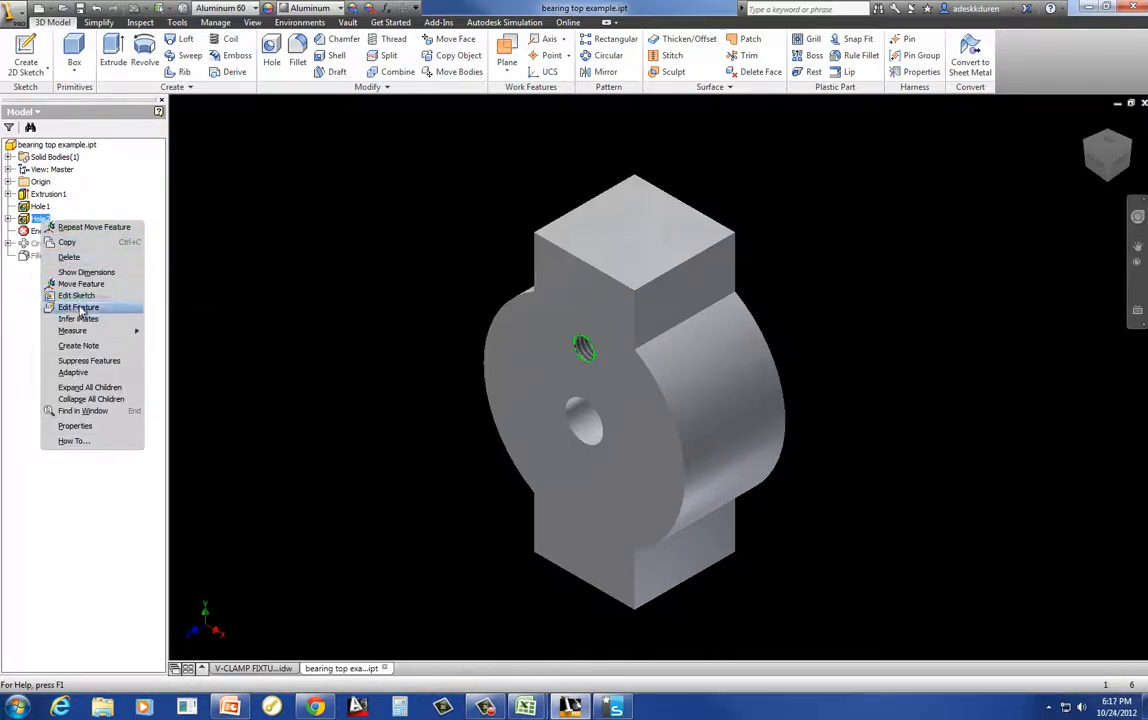
pyautogui.click(80, 307)
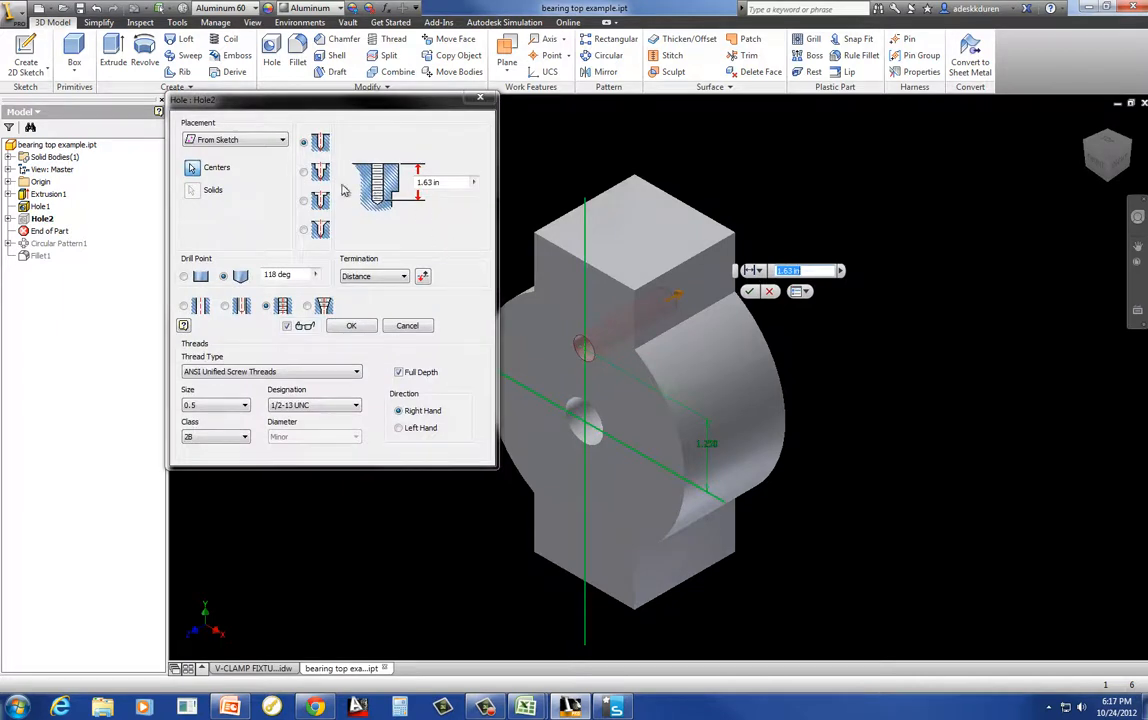
pyautogui.click(305, 173)
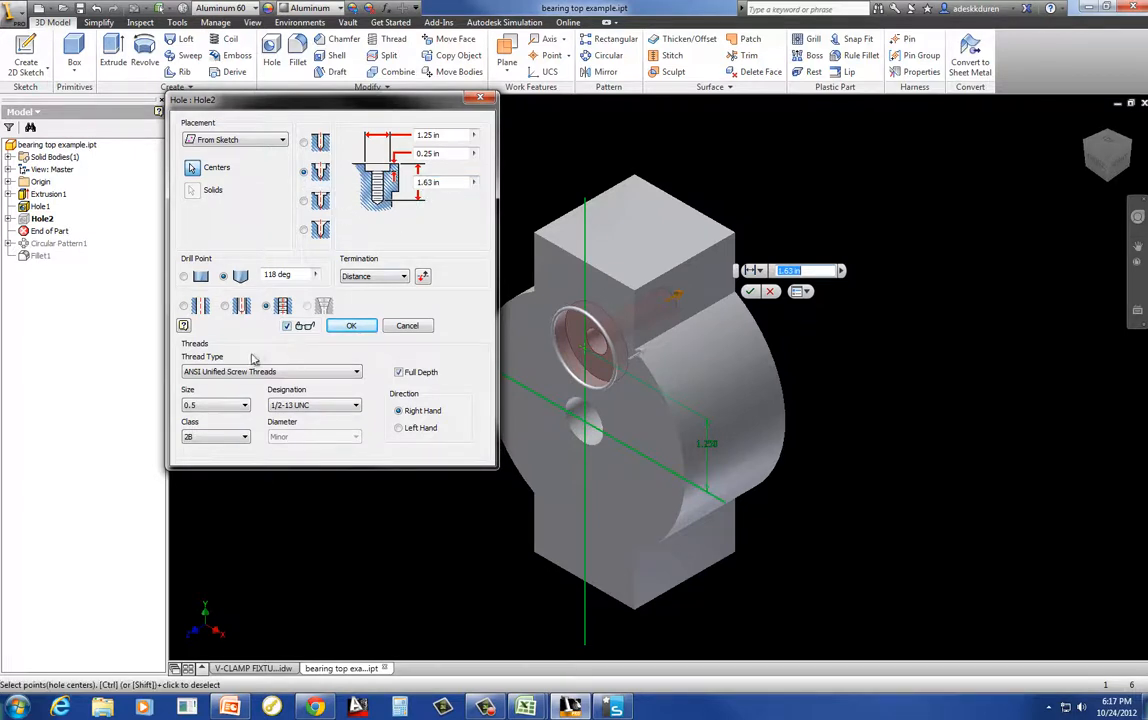
pyautogui.click(184, 305)
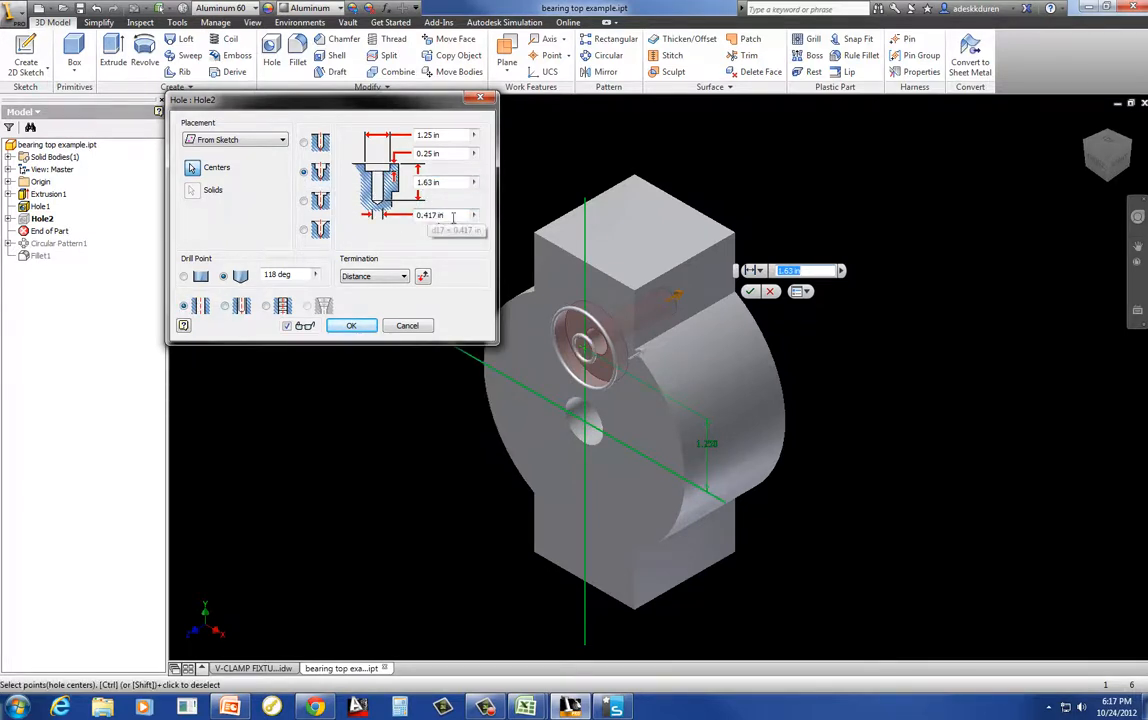
pyautogui.click(453, 216)
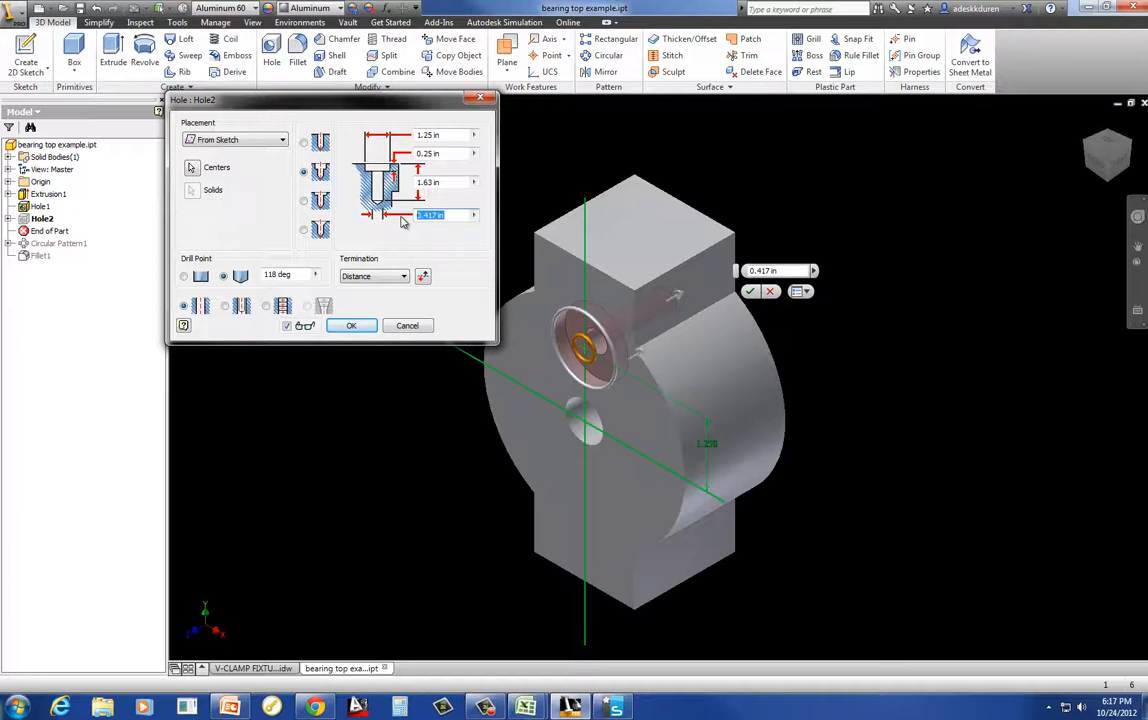
pyautogui.write('.56')
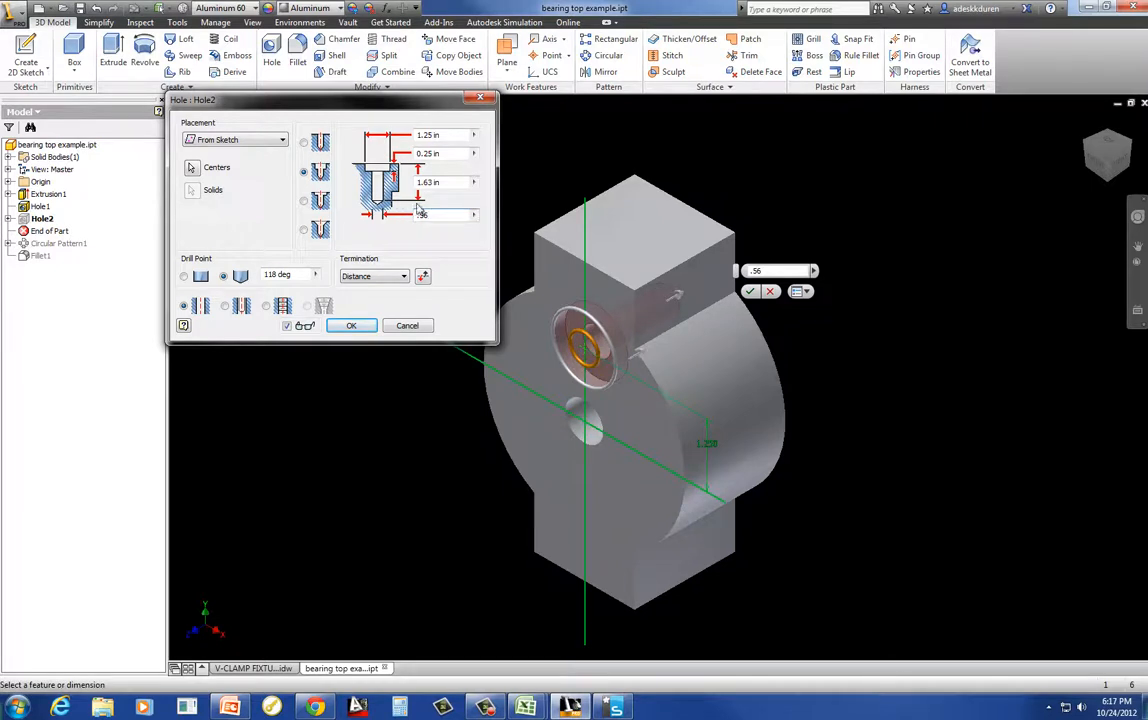
pyautogui.moveTo(451, 183); pyautogui.dragTo(382, 184)
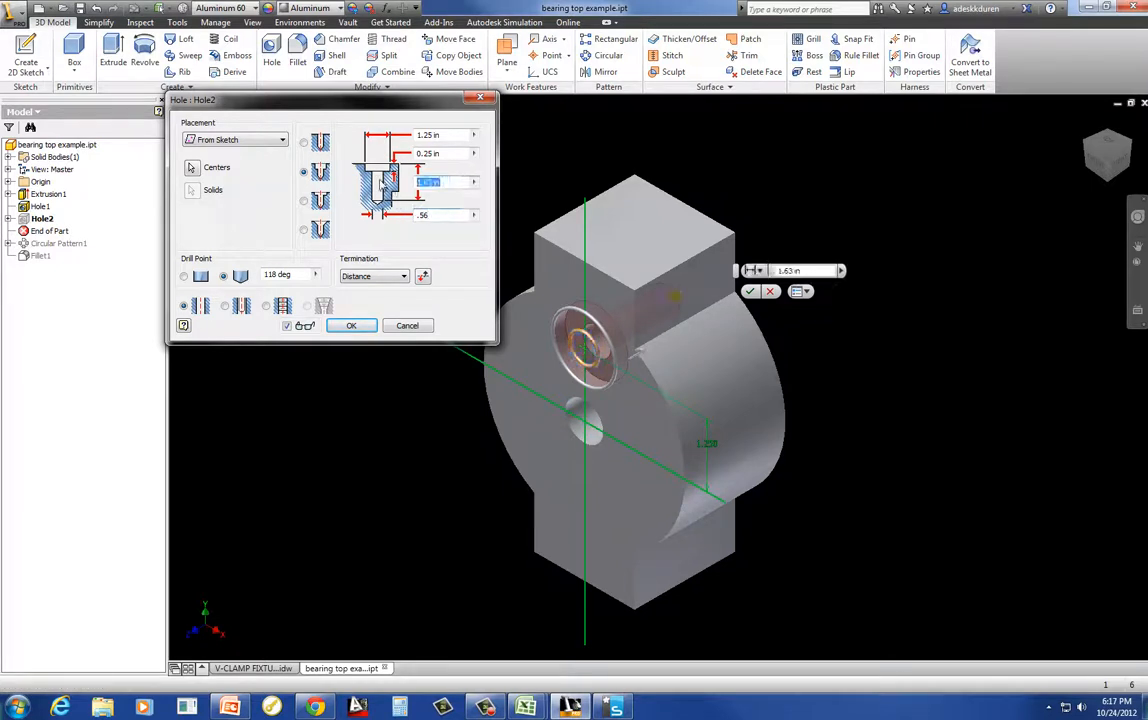
pyautogui.write('2')
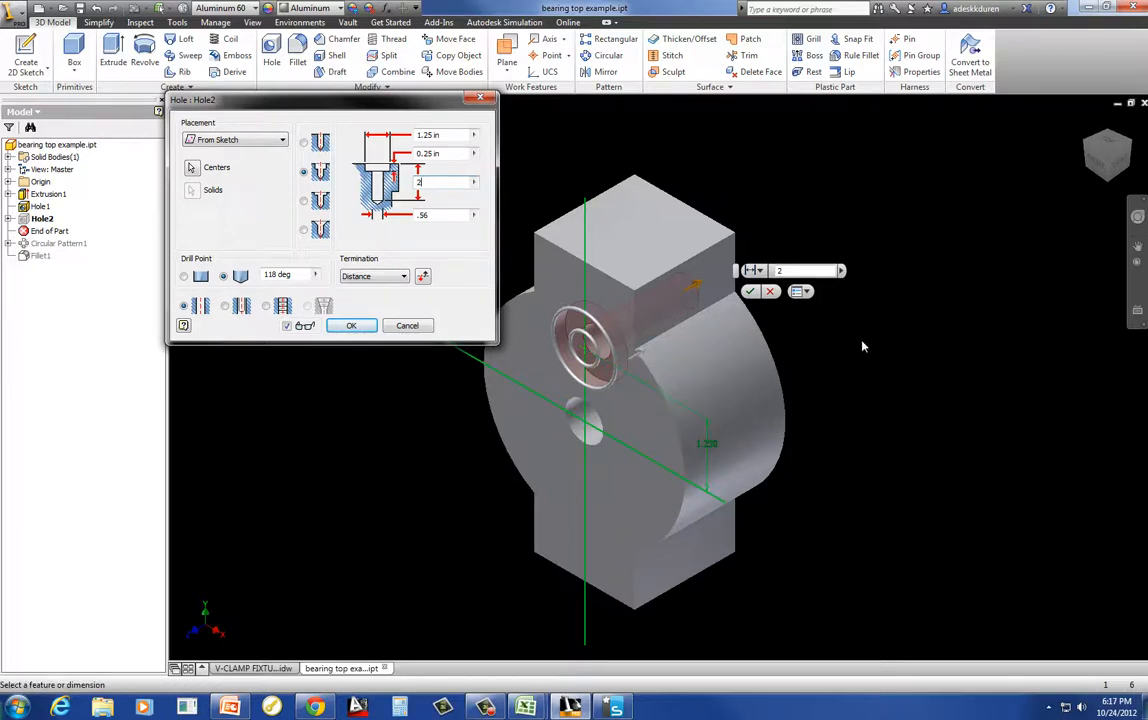
pyautogui.click(390, 277)
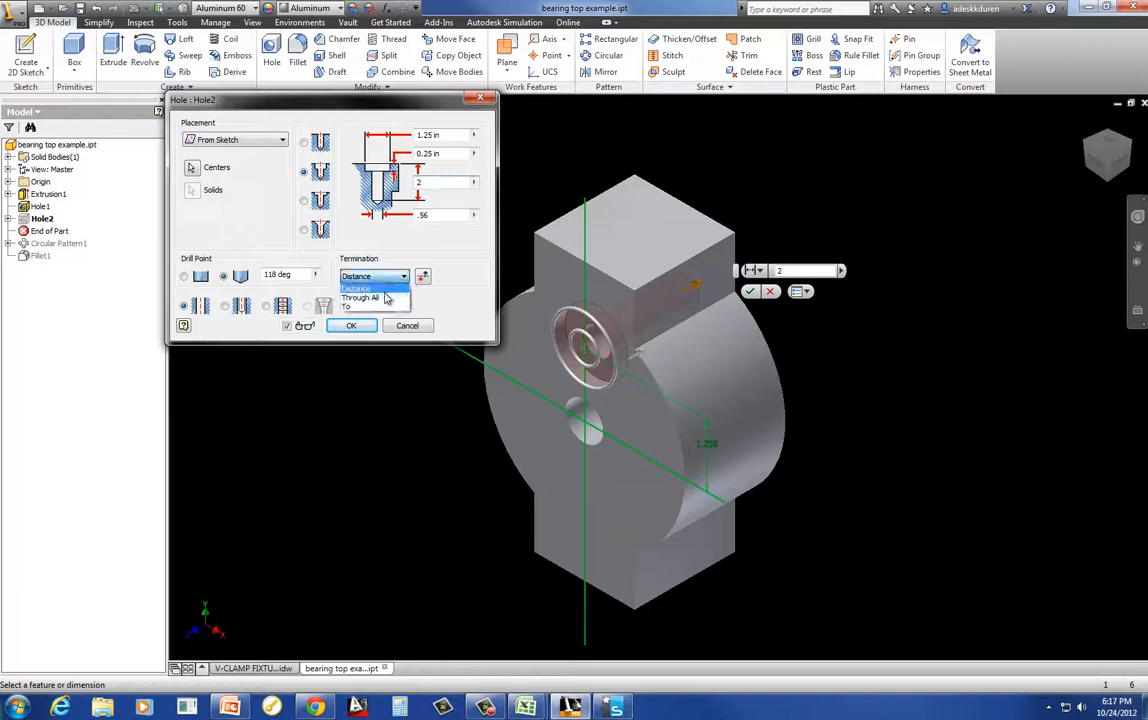
pyautogui.click(370, 297)
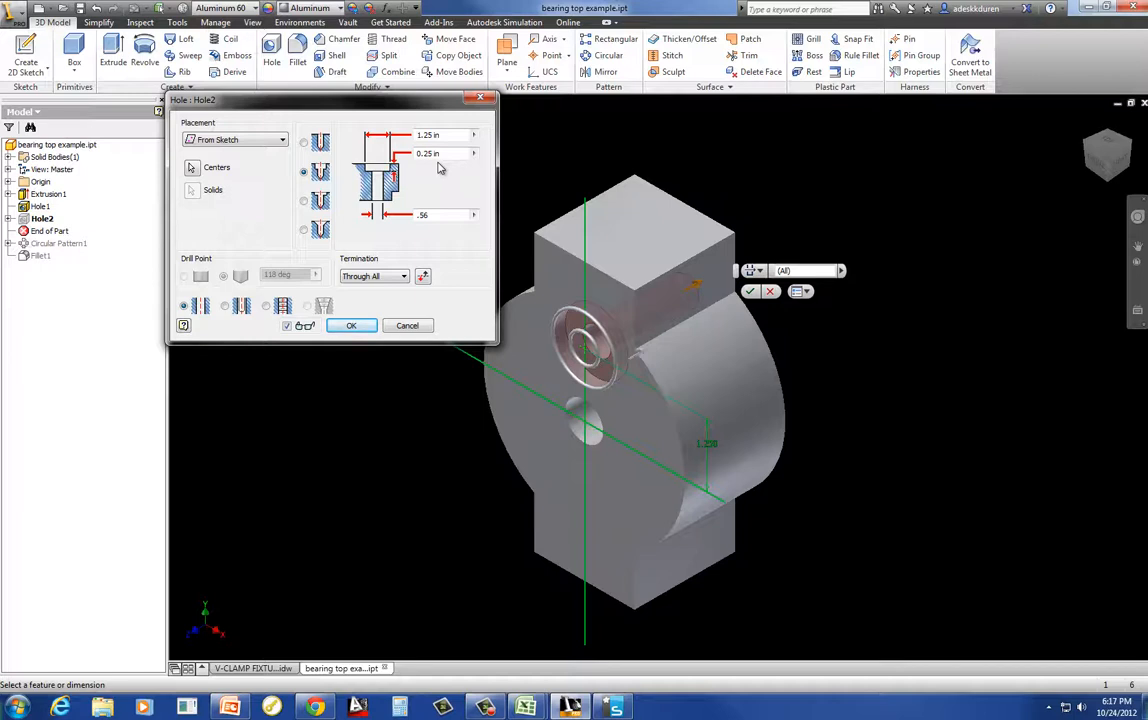
# Step: Set the hole's counterbore to 1.13 in diameter and 0.1 in depth, and roll the part history forward past the circular pattern
pyautogui.click(380, 134)
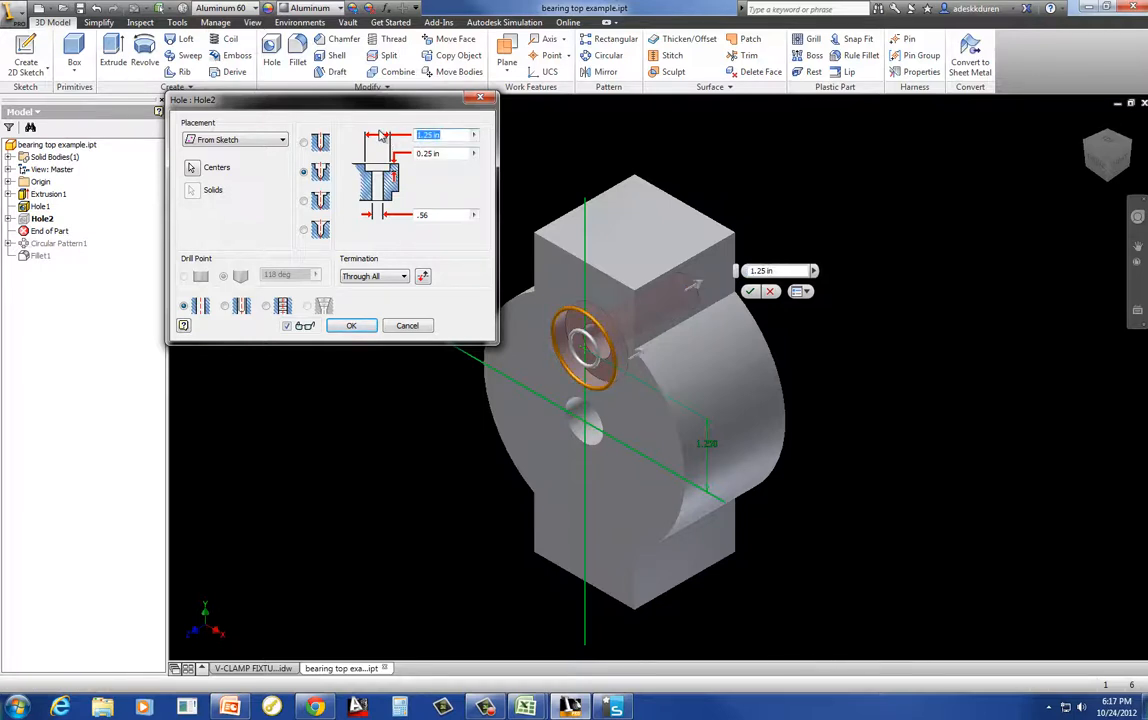
pyautogui.write('1.13')
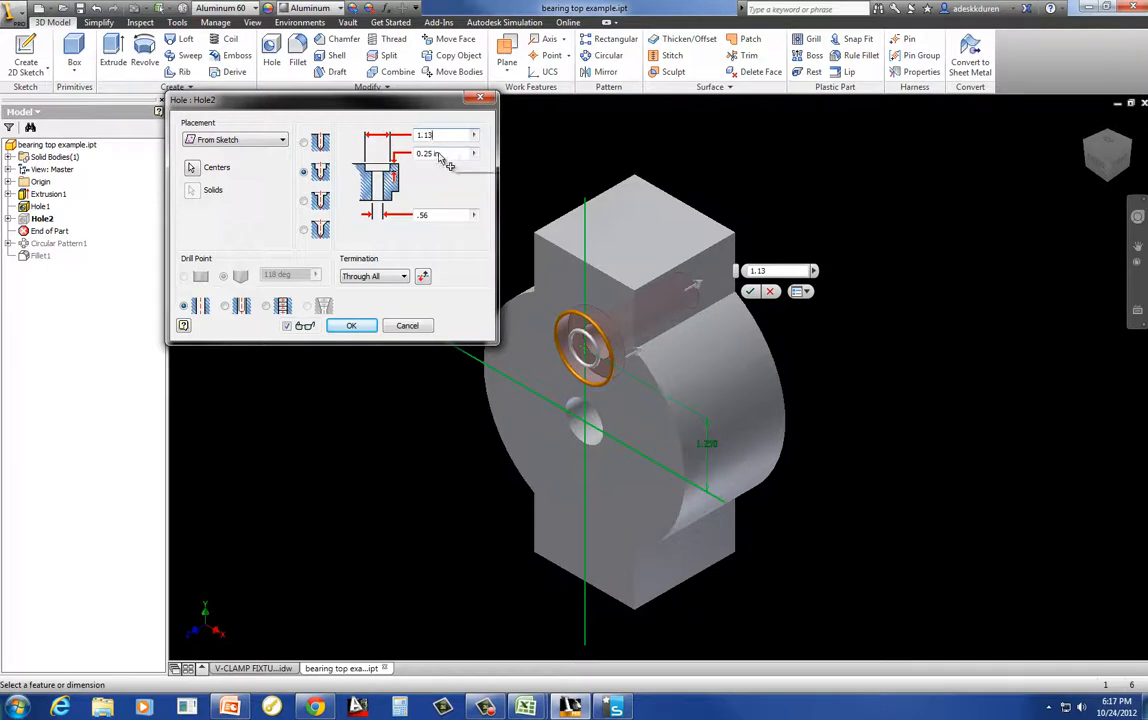
pyautogui.click(440, 154)
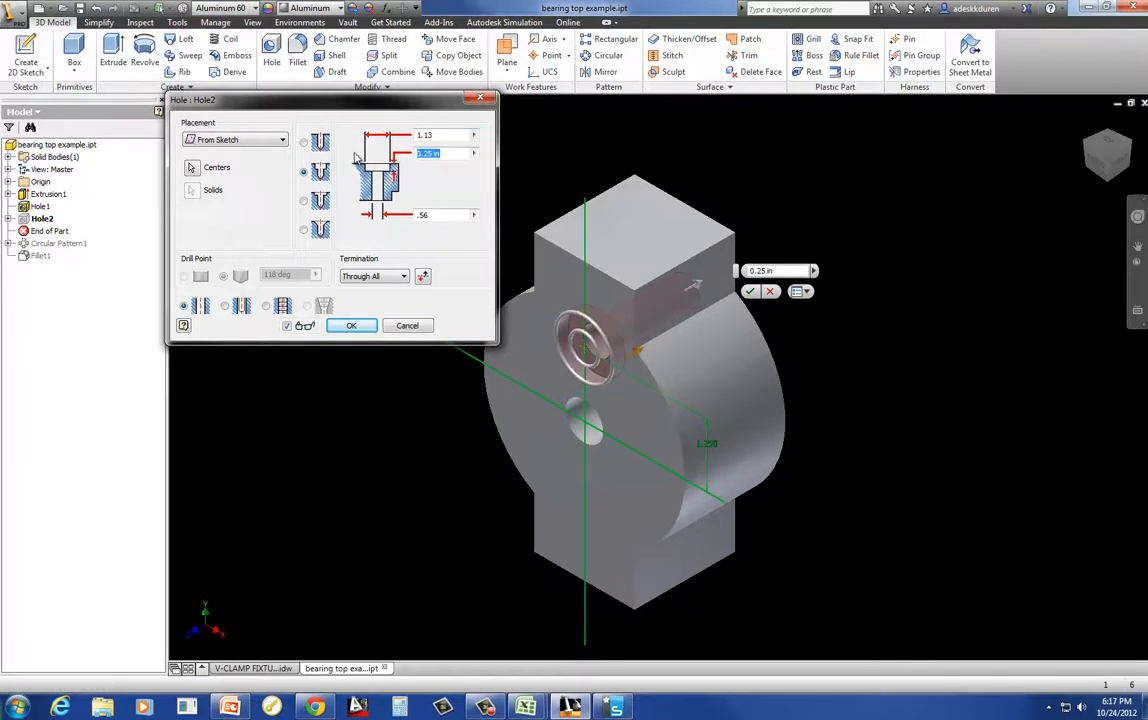
pyautogui.write('.1')
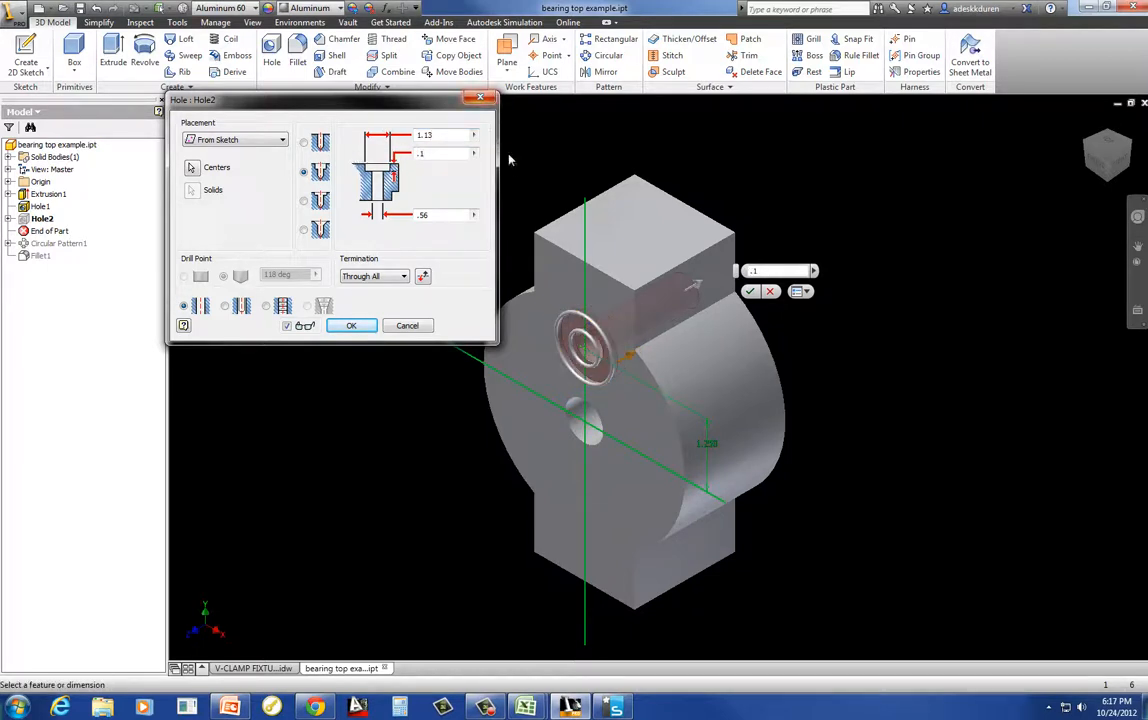
pyautogui.click(351, 325)
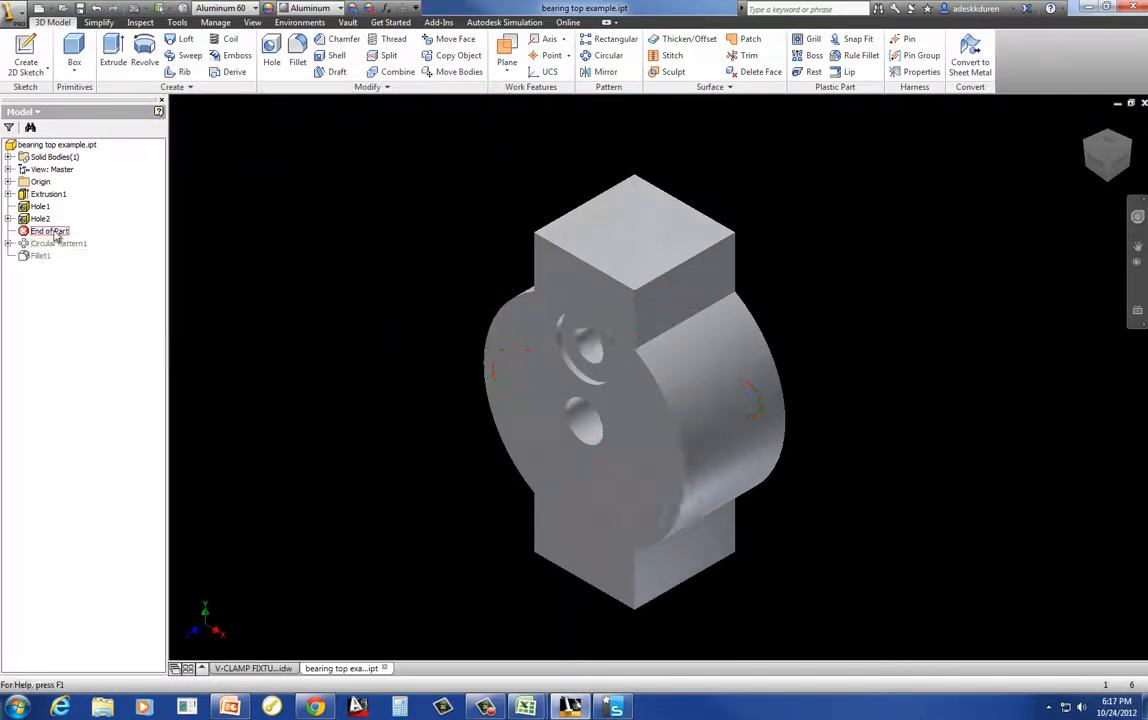
pyautogui.moveTo(57, 236); pyautogui.dragTo(58, 247)
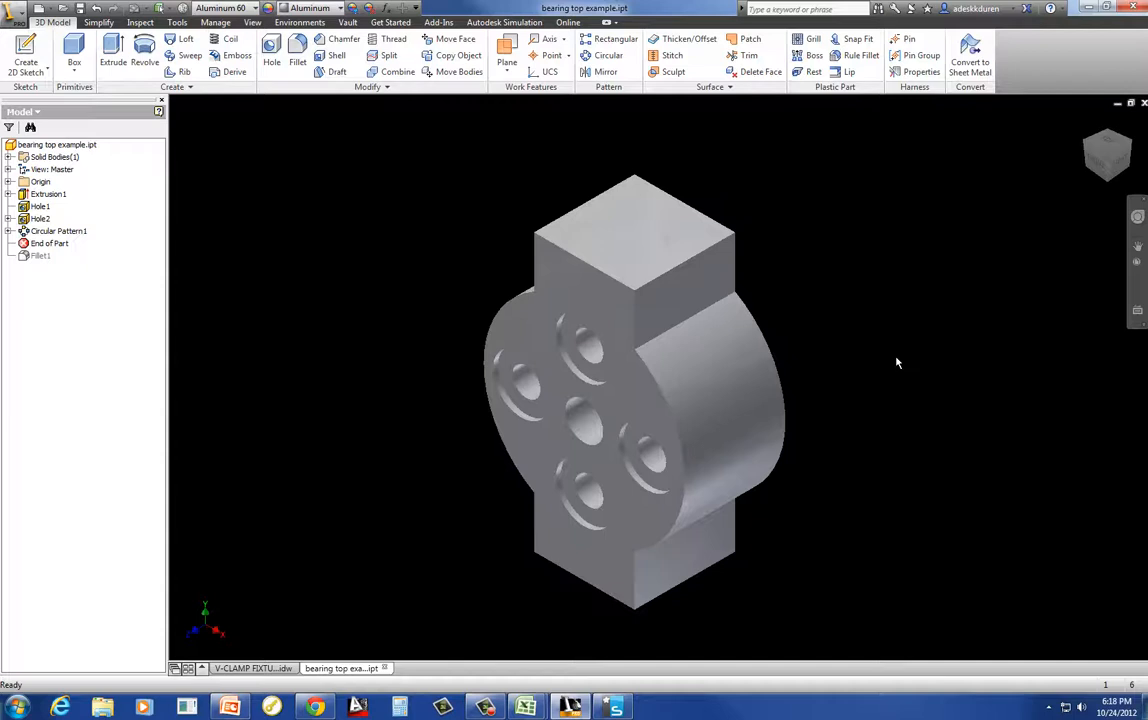
# Step: Set up a distance-and-angle chamfer on the upper block, referenced to its top face along the front edge, with a distance of 2-1.1 in
pyautogui.click(344, 42)
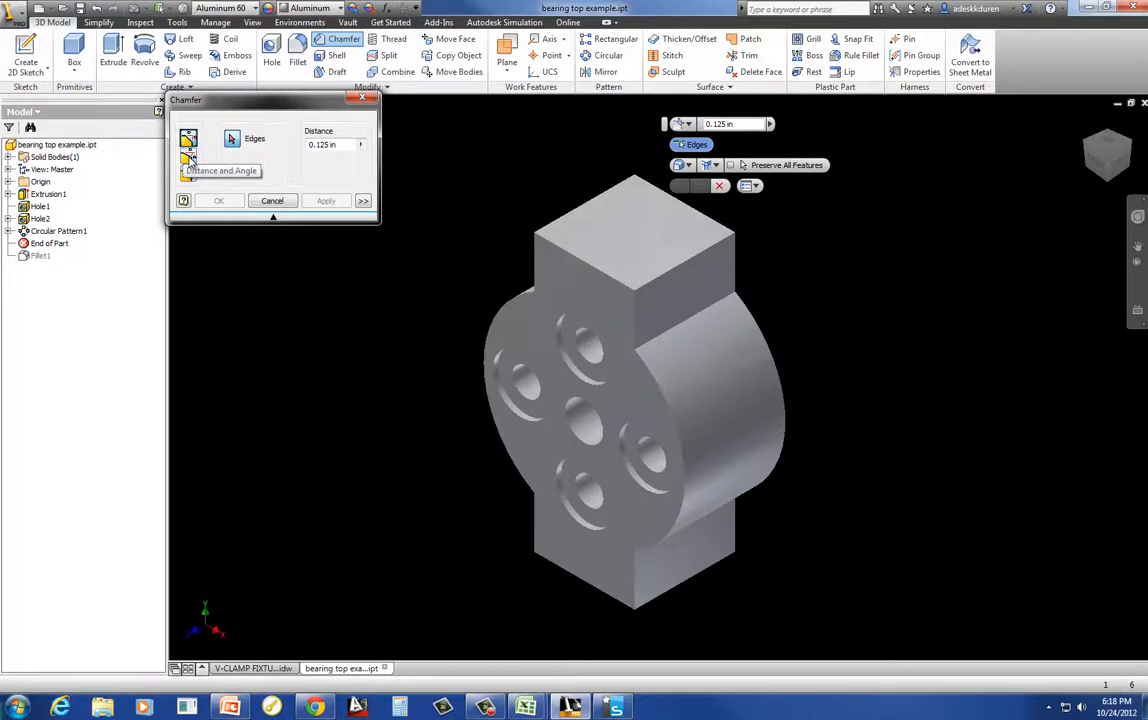
pyautogui.click(189, 160)
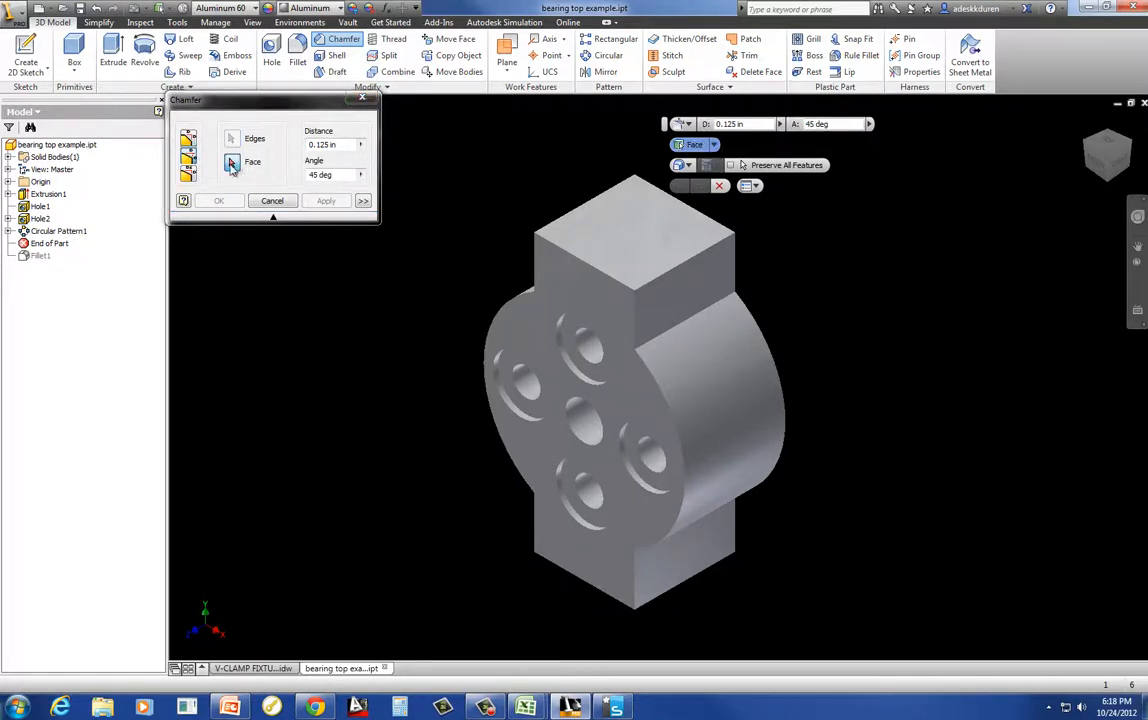
pyautogui.click(231, 163)
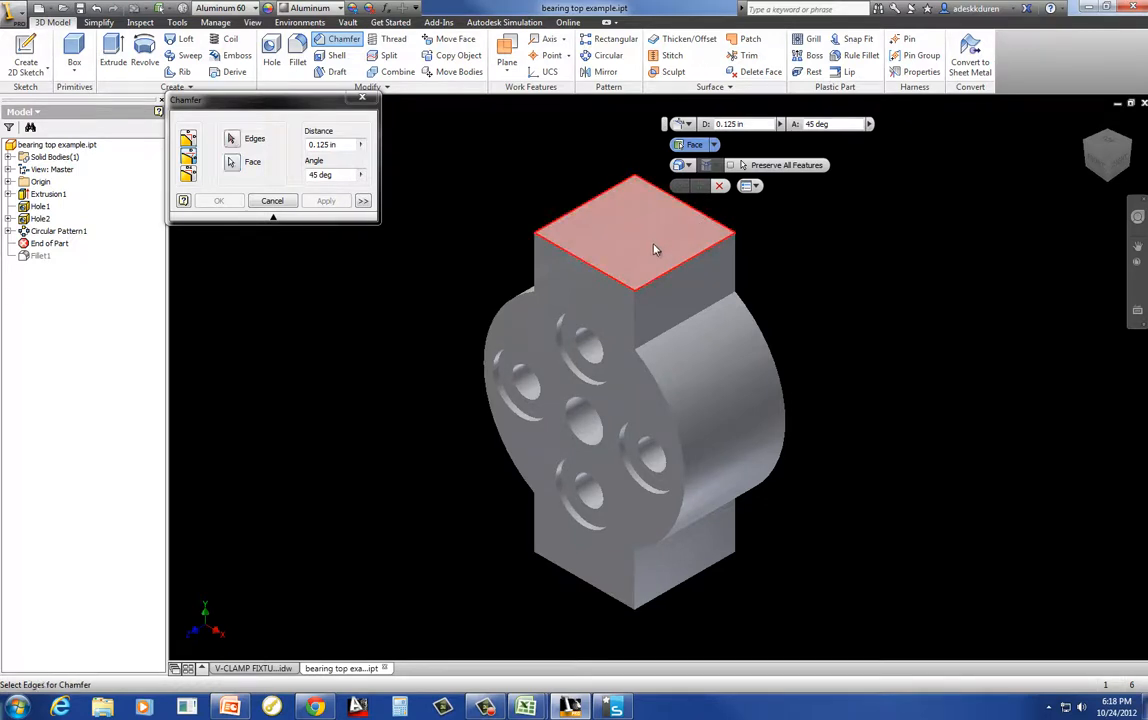
pyautogui.click(655, 250)
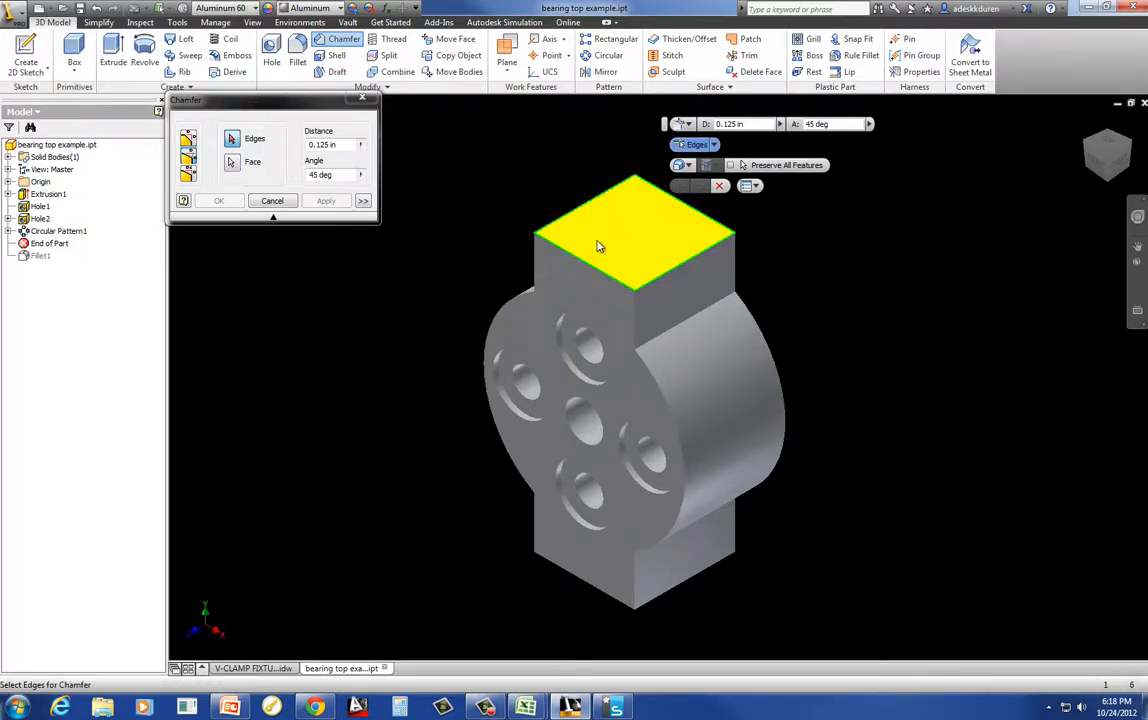
pyautogui.click(677, 207)
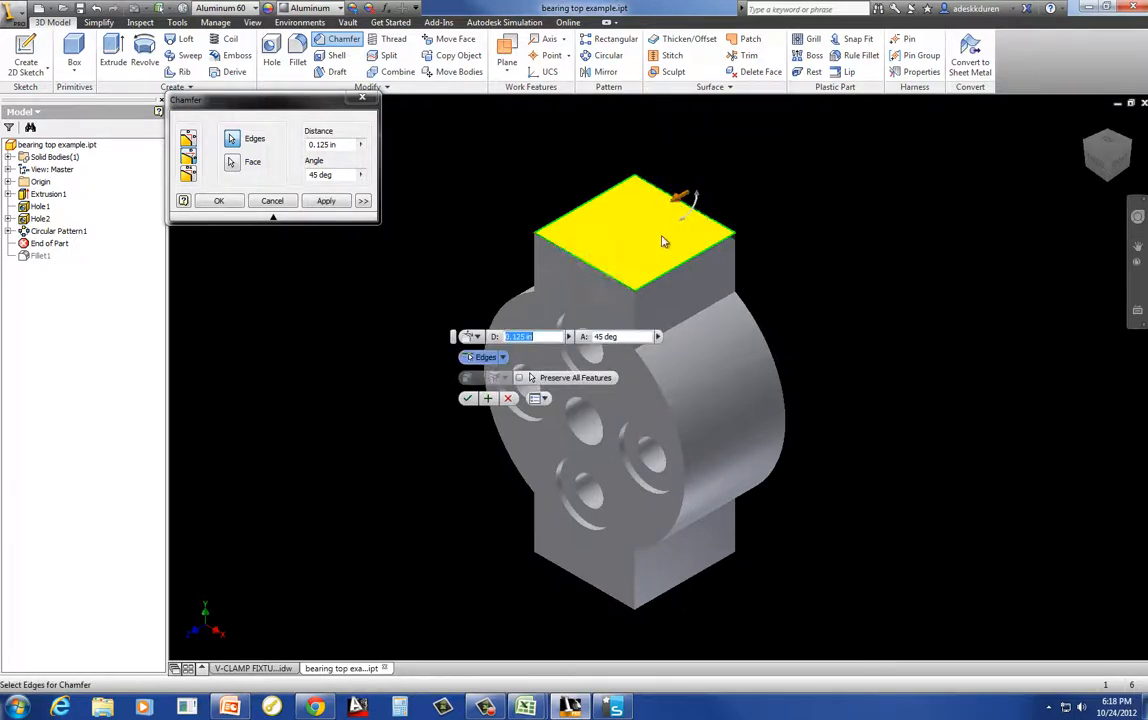
pyautogui.click(232, 162)
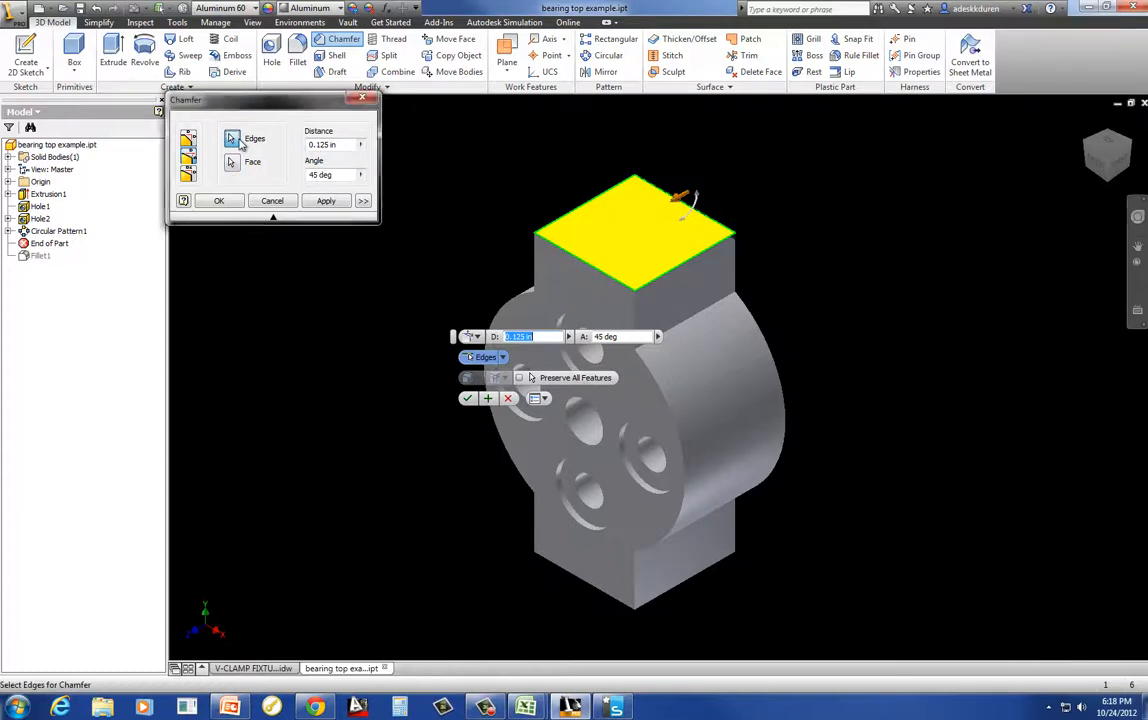
pyautogui.click(484, 357)
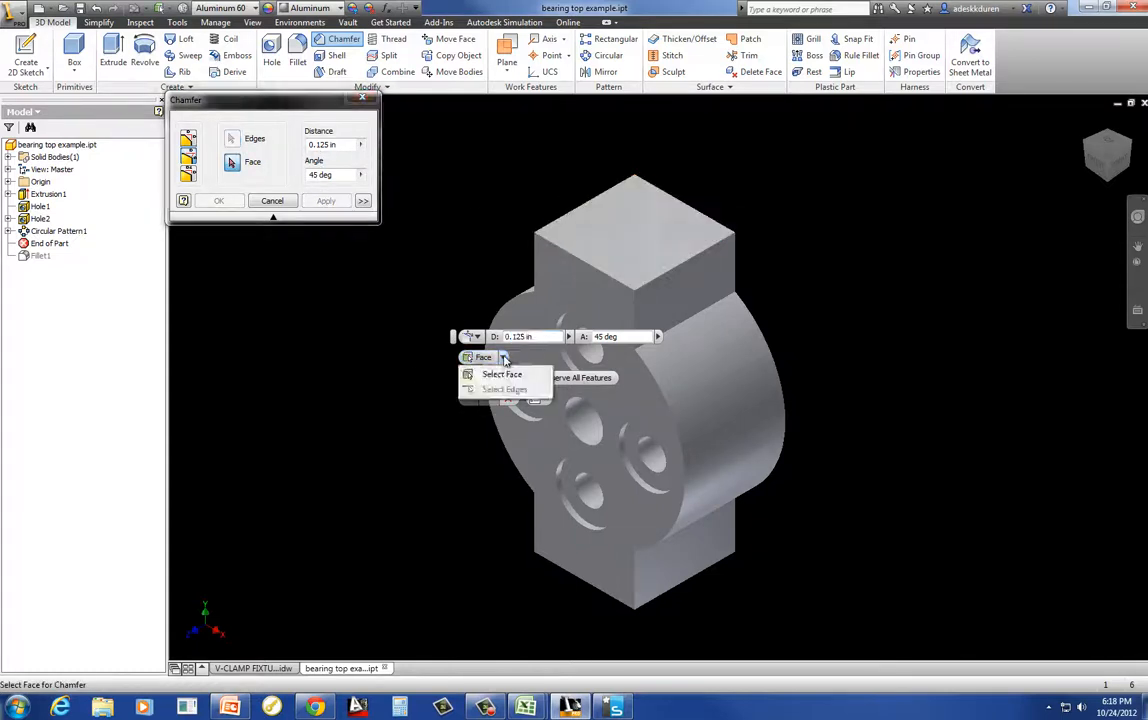
pyautogui.click(504, 389)
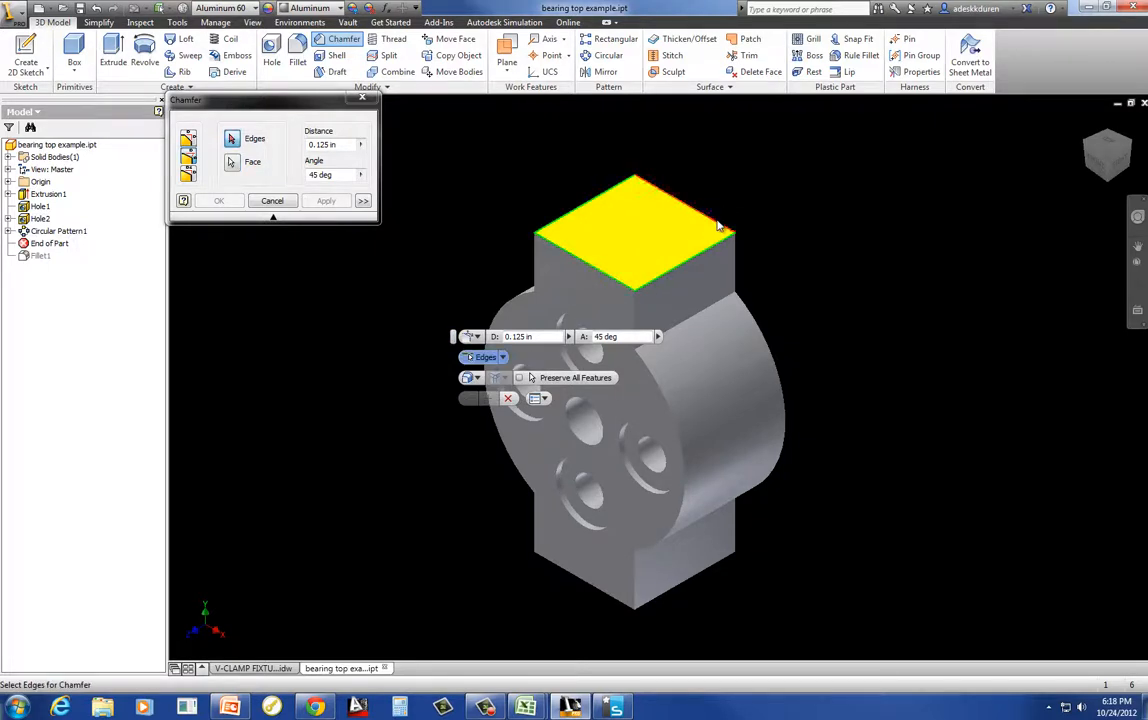
pyautogui.click(588, 270)
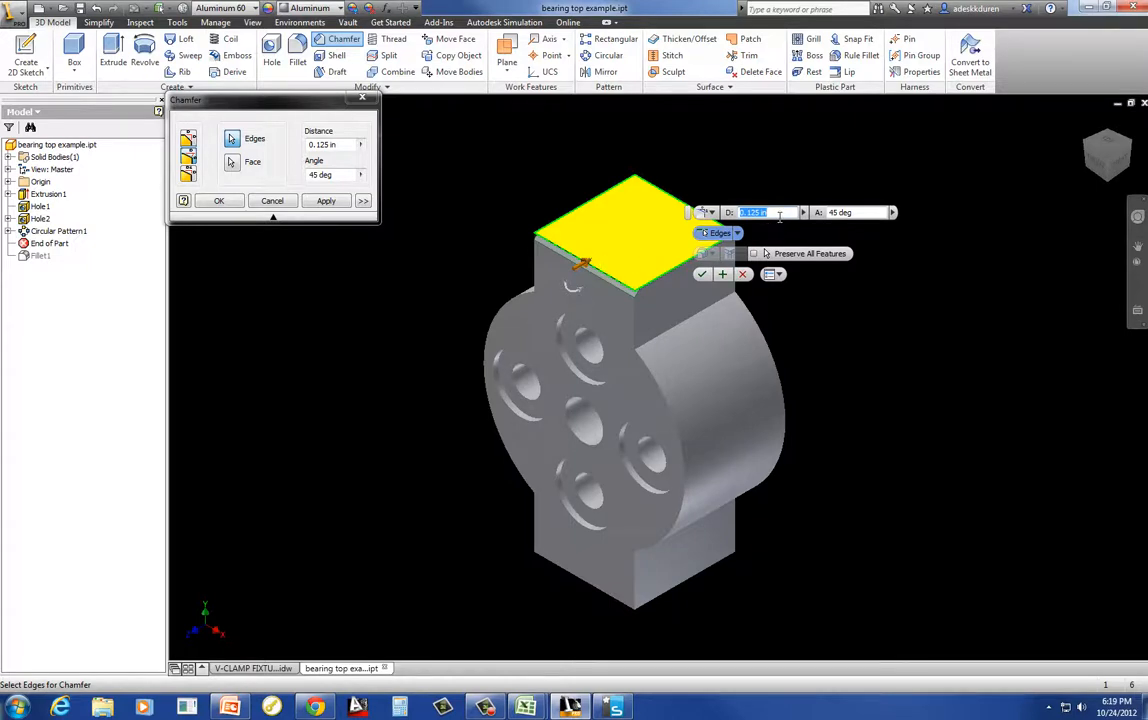
pyautogui.write('2-1.1')
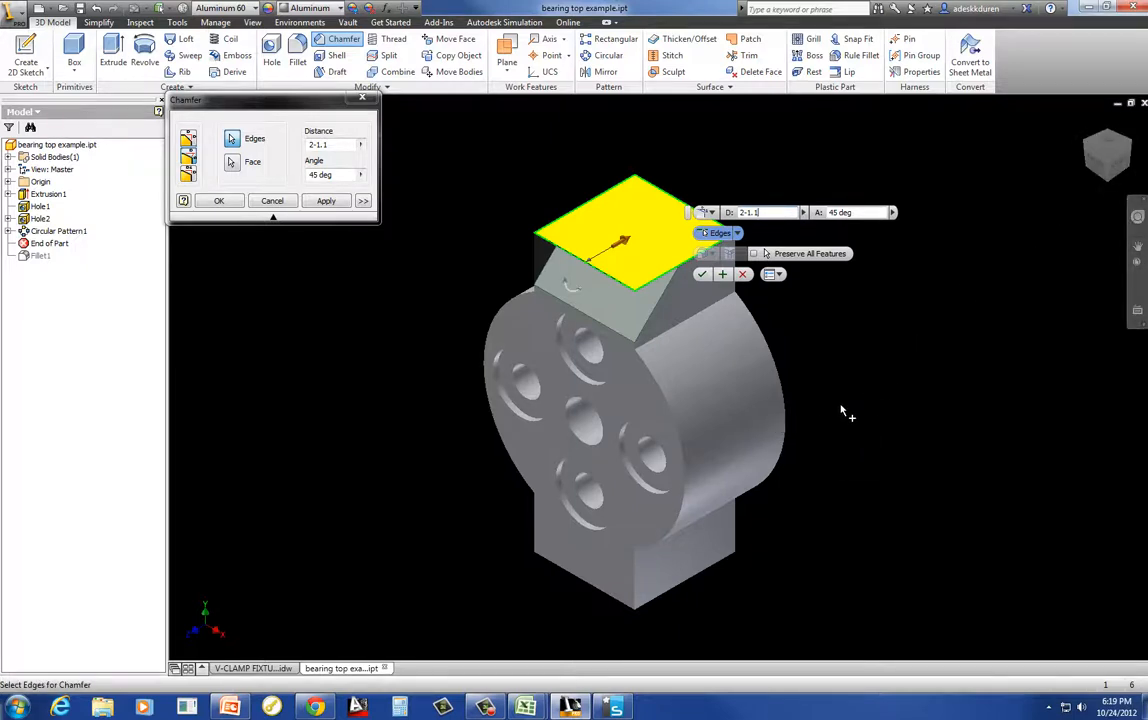
# Step: Try the front face as the chamfer's reference face, using the same upper front edge
pyautogui.moveTo(840, 397)
pyautogui.keyDown('shift'); pyautogui.mouseDown(button='middle')
pyautogui.moveTo(844, 367)
pyautogui.moveTo(828, 402)
pyautogui.mouseUp(button='middle'); pyautogui.keyUp('shift')
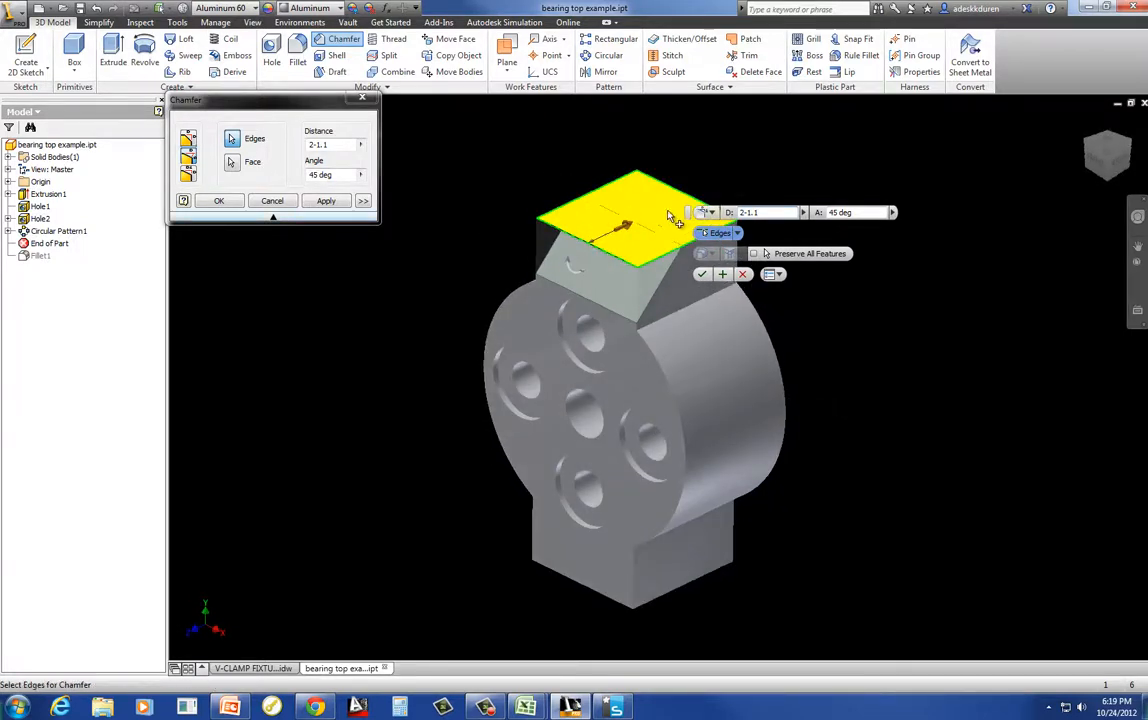
pyautogui.click(722, 233)
pyautogui.click(738, 266)
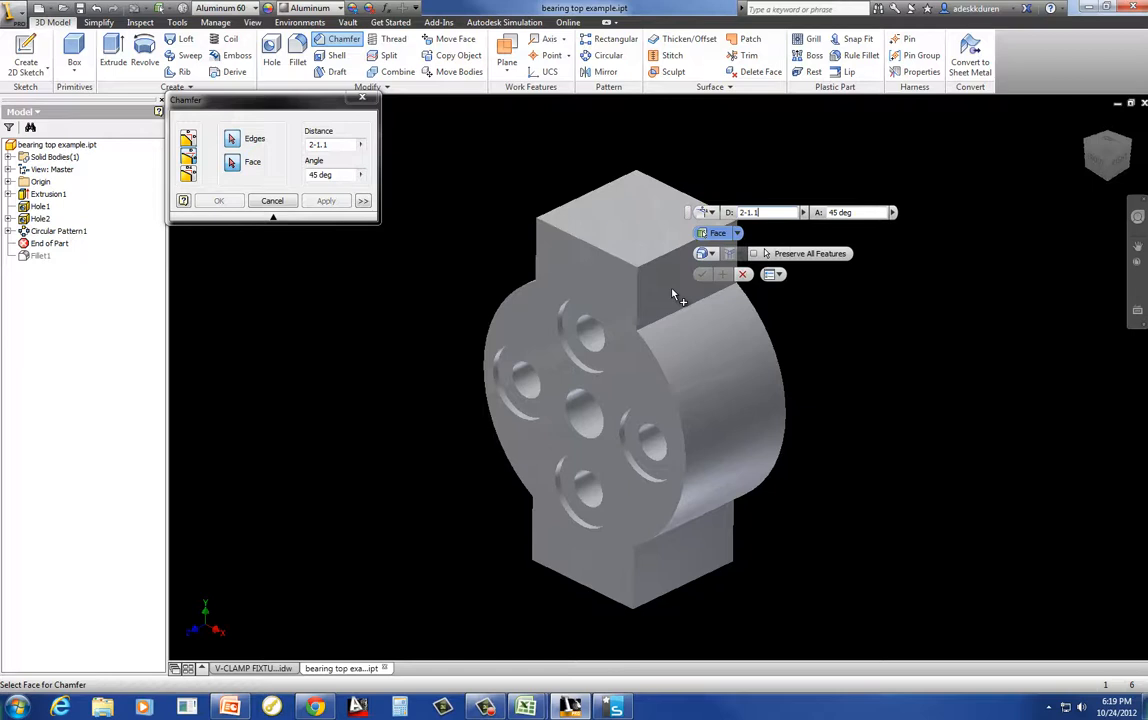
pyautogui.click(596, 283)
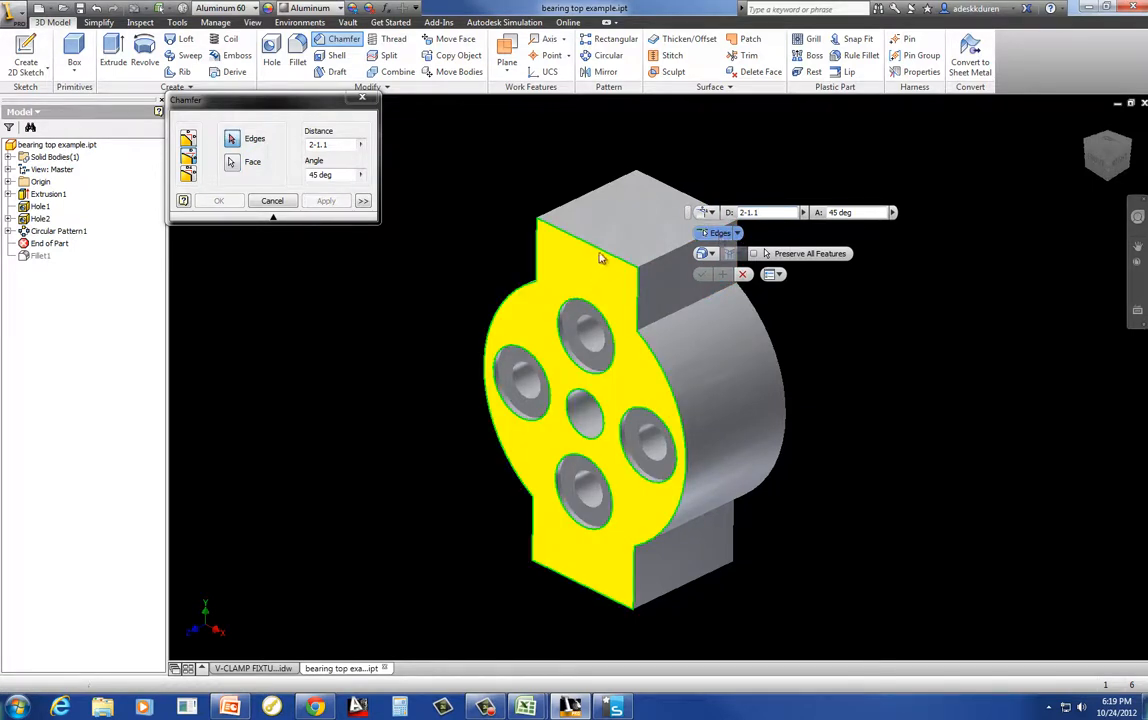
pyautogui.click(601, 254)
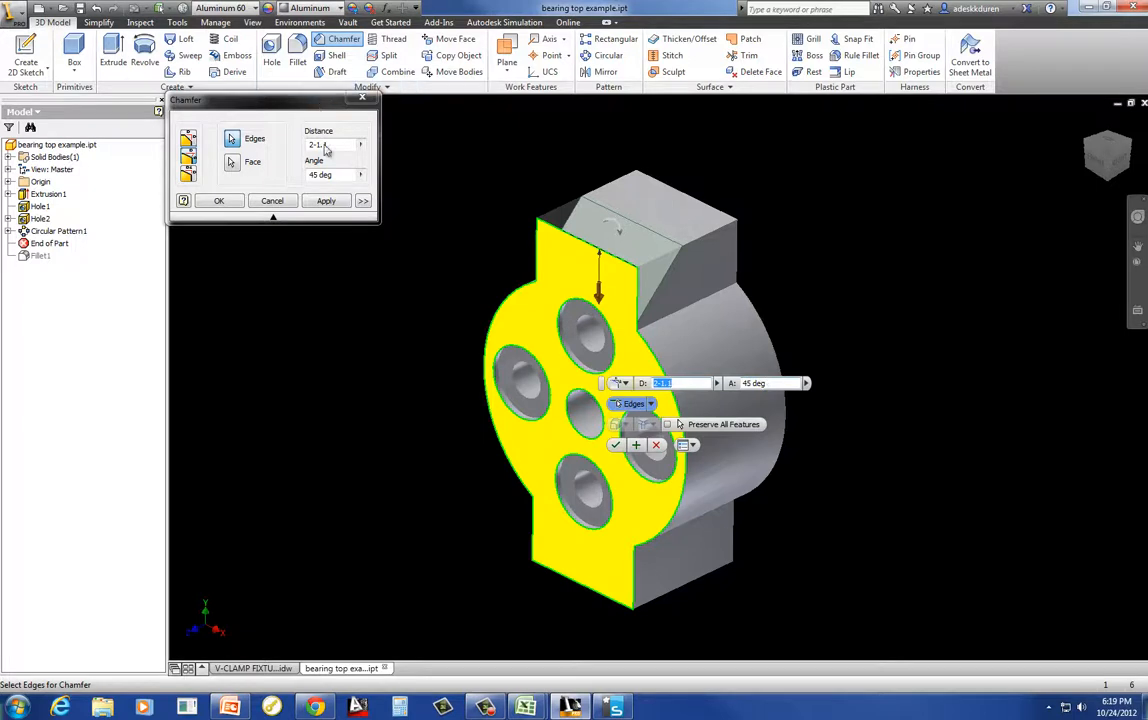
# Step: Reselect the top face and its front edge for the chamfer, set the angle to 30 degrees, and leave the command
pyautogui.click(651, 404)
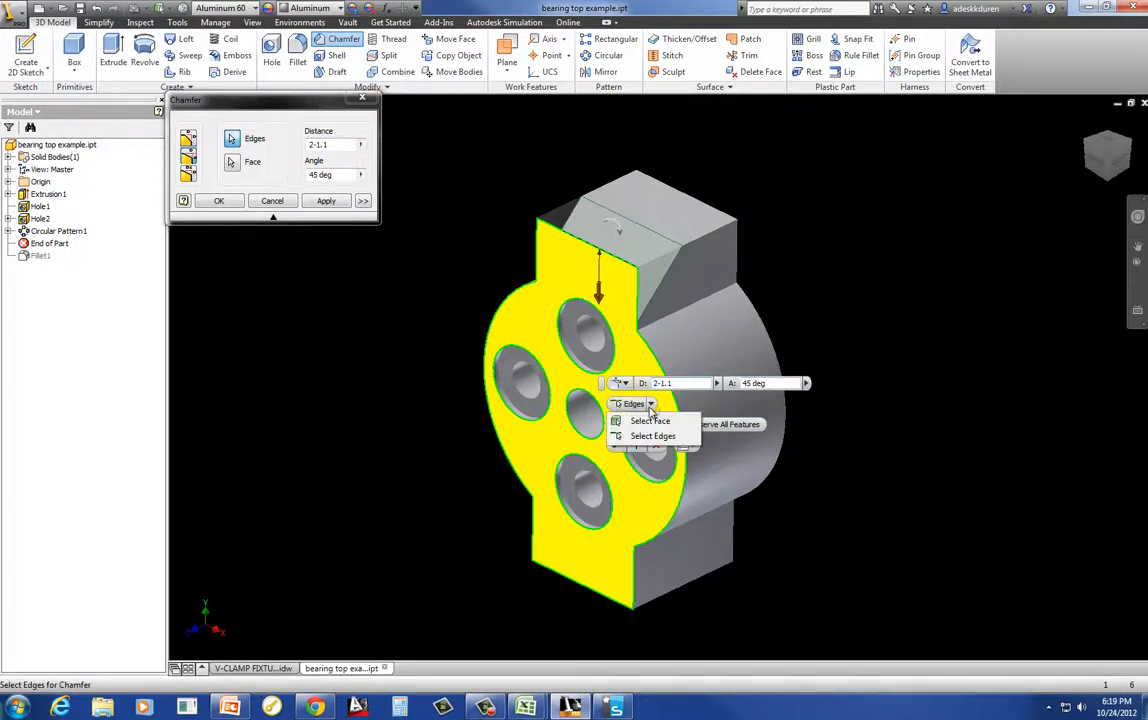
pyautogui.click(628, 420)
pyautogui.click(651, 240)
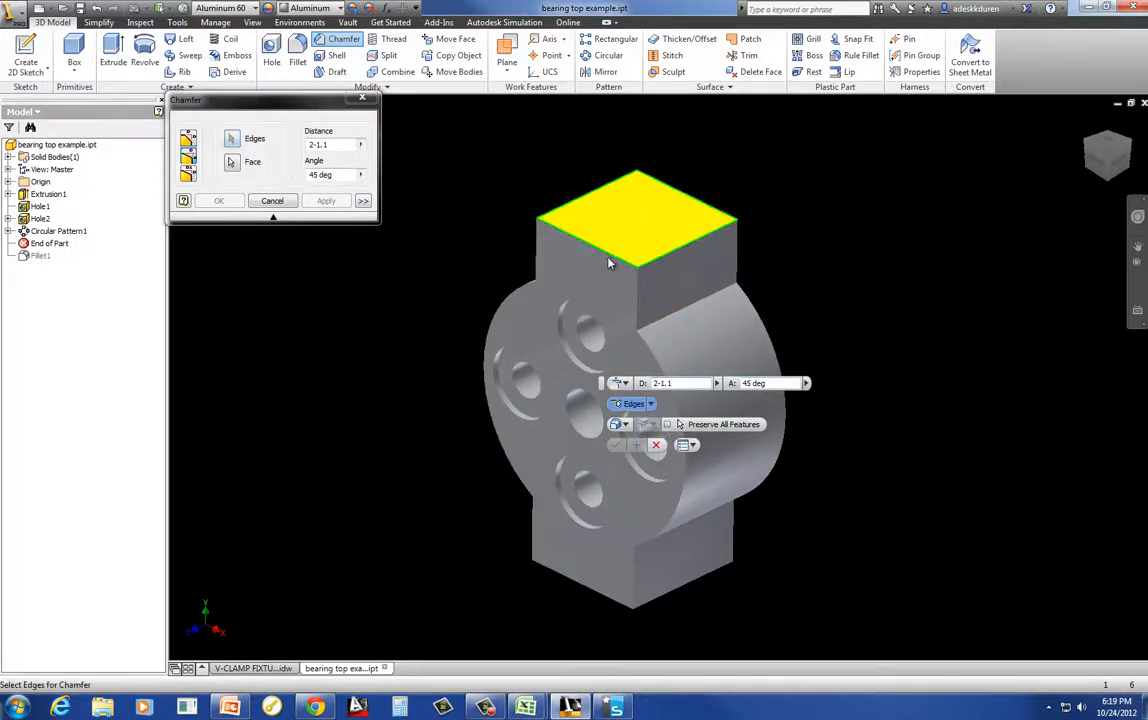
pyautogui.click(544, 227)
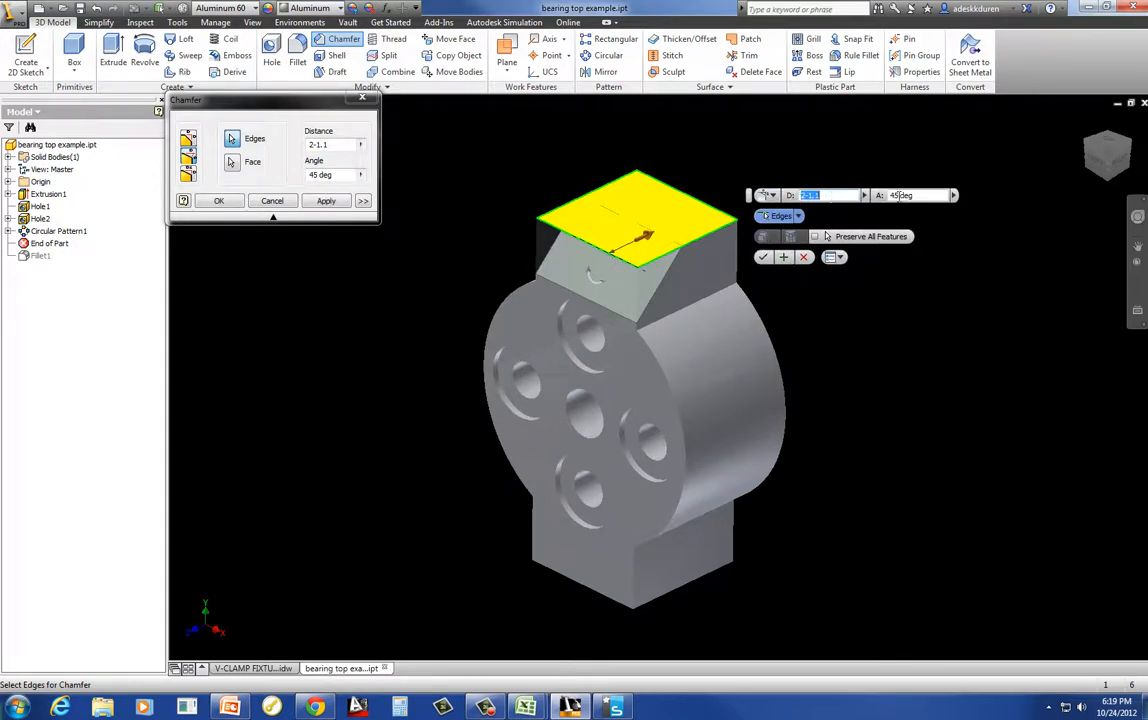
pyautogui.click(880, 196)
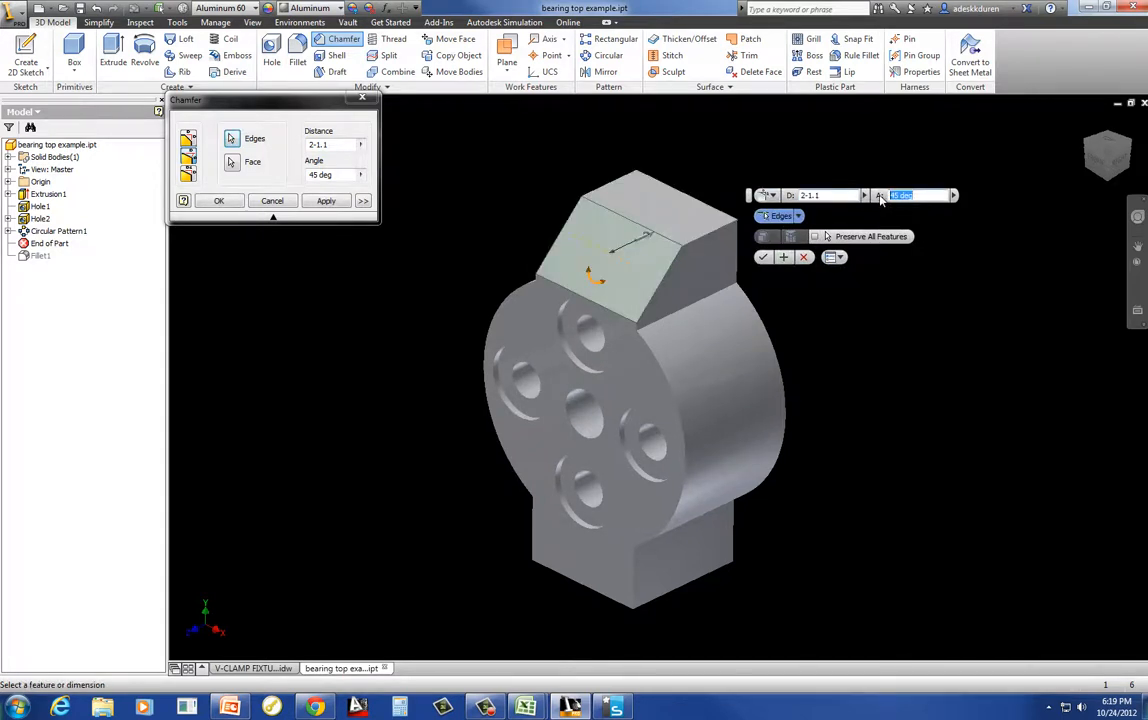
pyautogui.write('30')
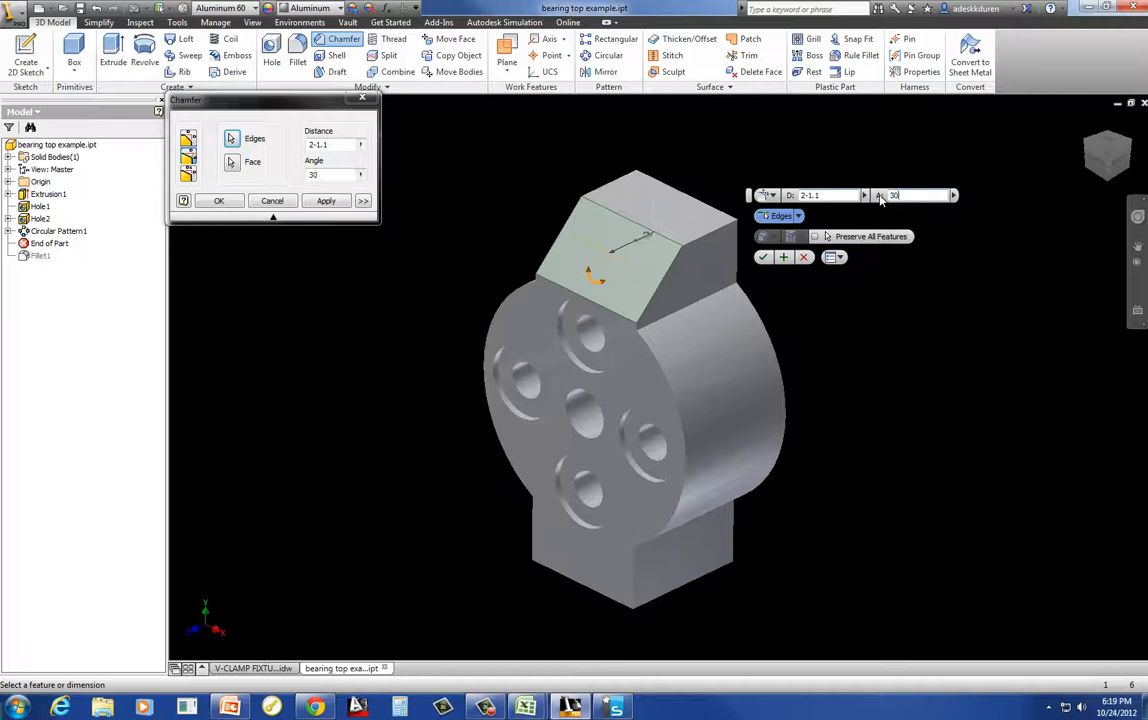
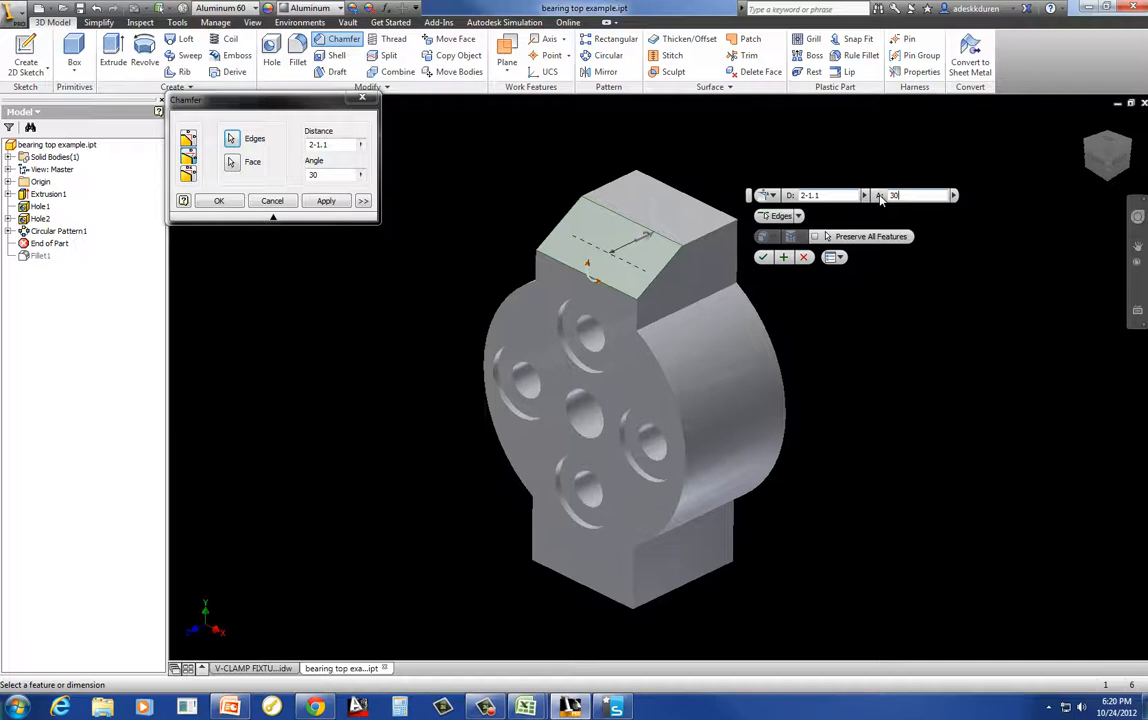
pyautogui.click(270, 200)
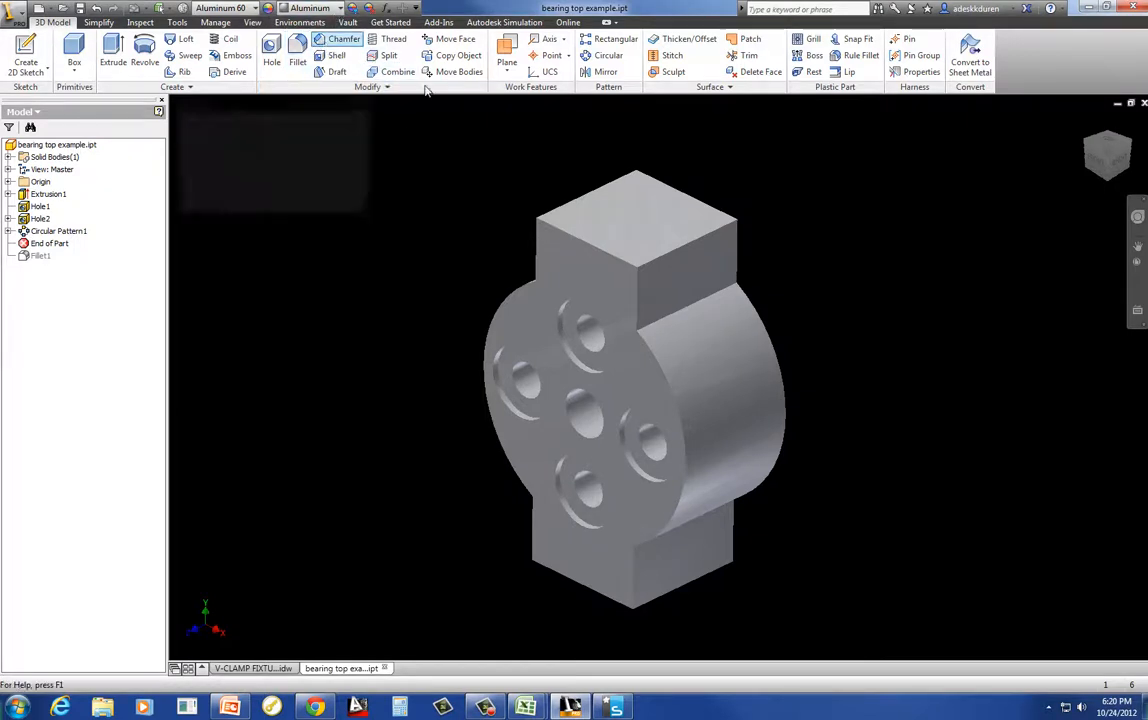
# Step: Chamfer the front edge of the upper block from its top face with a 2-1.1 in distance at 30 degrees
pyautogui.hotkey('ctrl', 'shift', 'k')
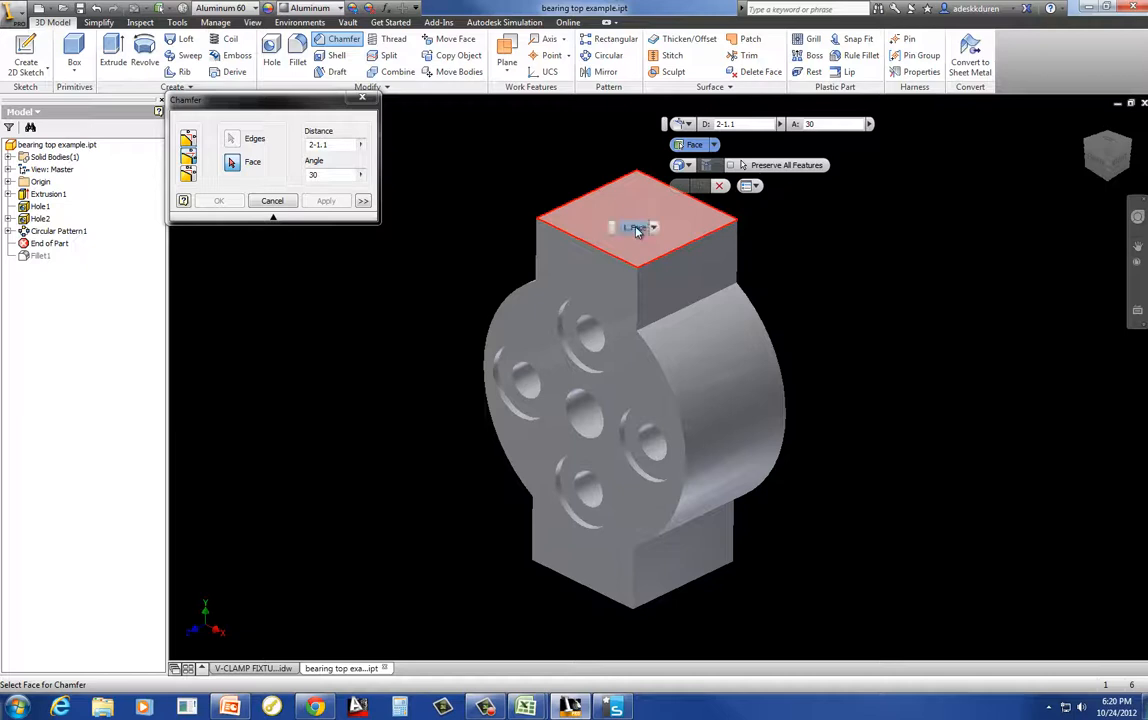
pyautogui.click(637, 230)
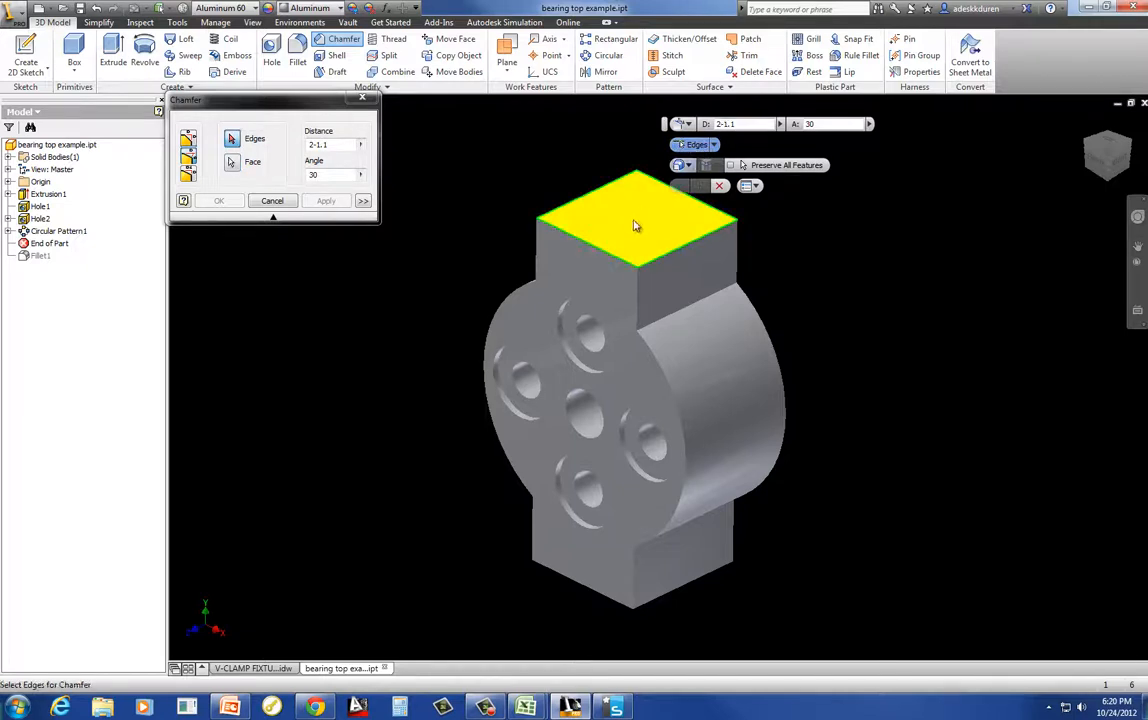
pyautogui.click(606, 259)
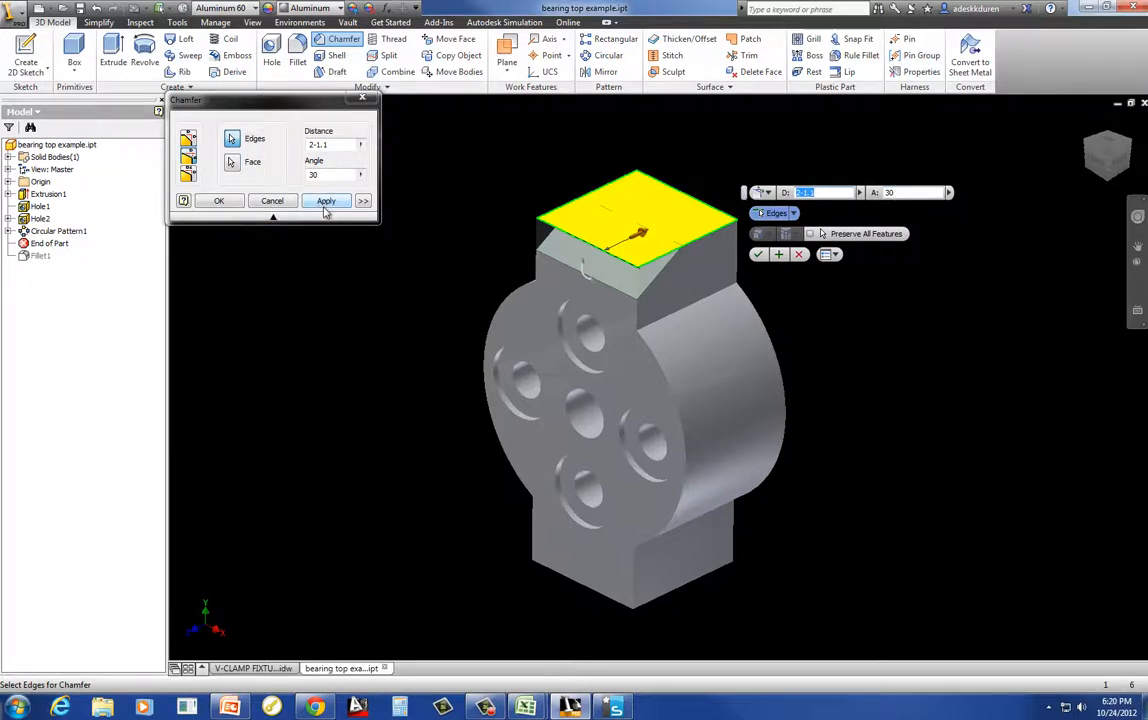
pyautogui.click(364, 201)
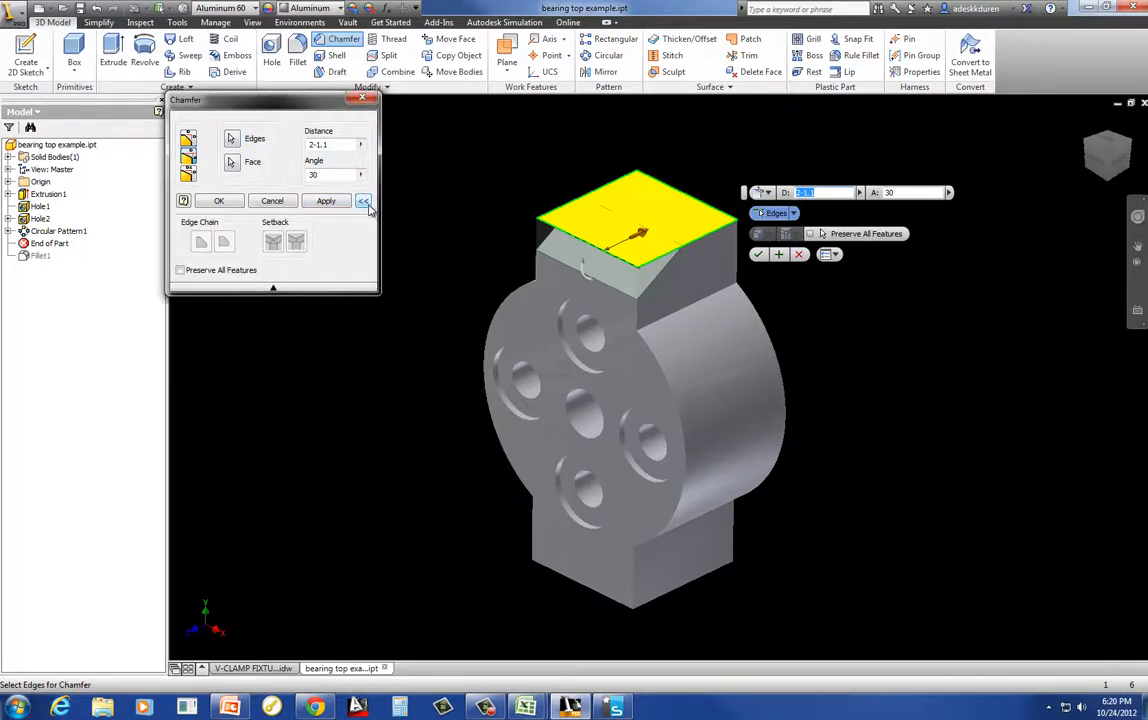
pyautogui.click(365, 203)
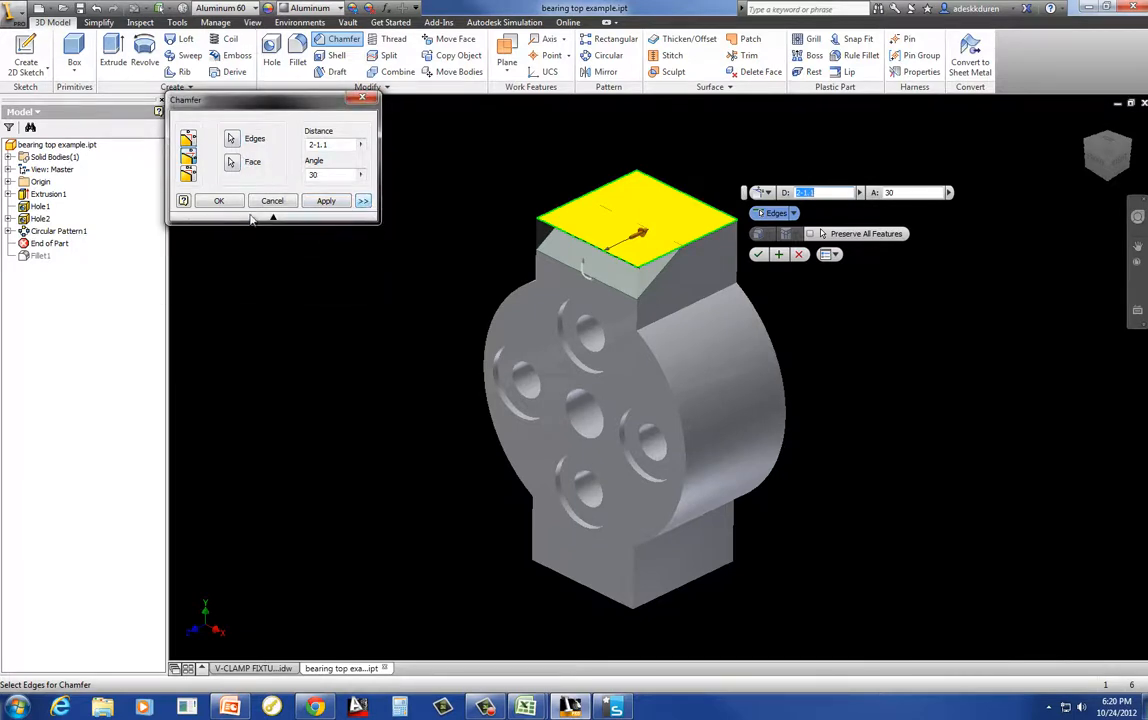
pyautogui.click(327, 202)
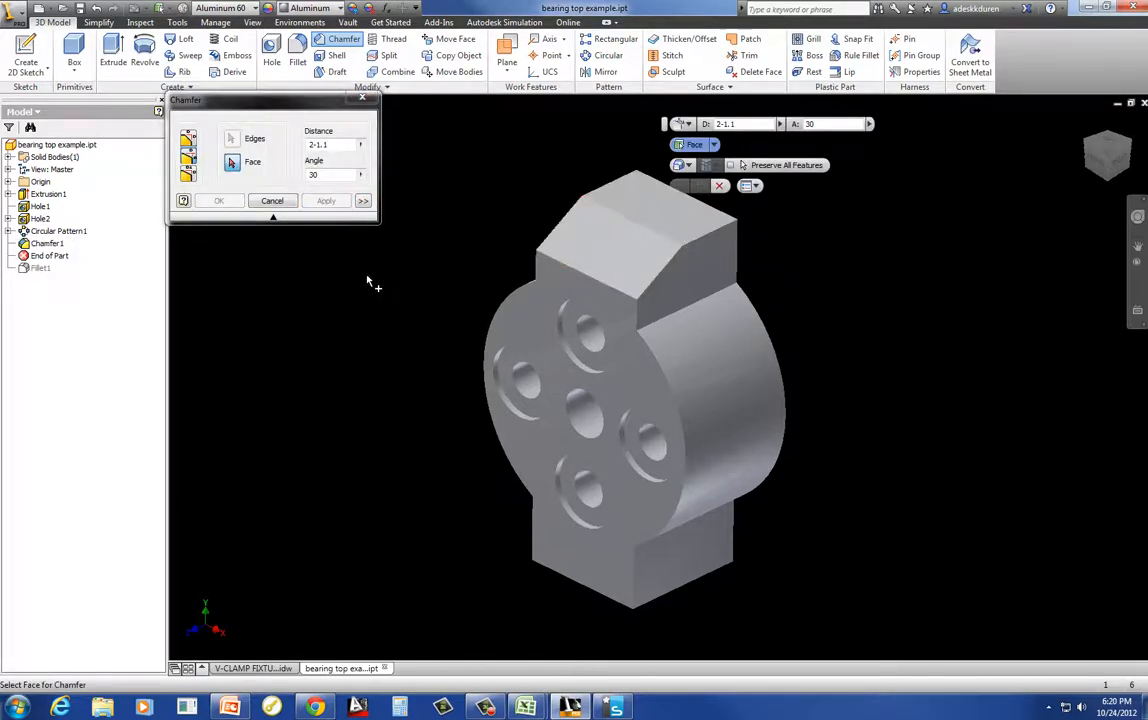
# Step: Chamfer the opposite block's front edge from its end face at 2-1.1 in and 30 degrees, and roll the part history forward past the fillet
pyautogui.moveTo(497, 381)
pyautogui.keyDown('shift'); pyautogui.mouseDown(button='middle')
pyautogui.moveTo(634, 389)
pyautogui.moveTo(379, 533)
pyautogui.moveTo(448, 533)
pyautogui.moveTo(497, 556)
pyautogui.mouseUp(button='middle'); pyautogui.keyUp('shift')
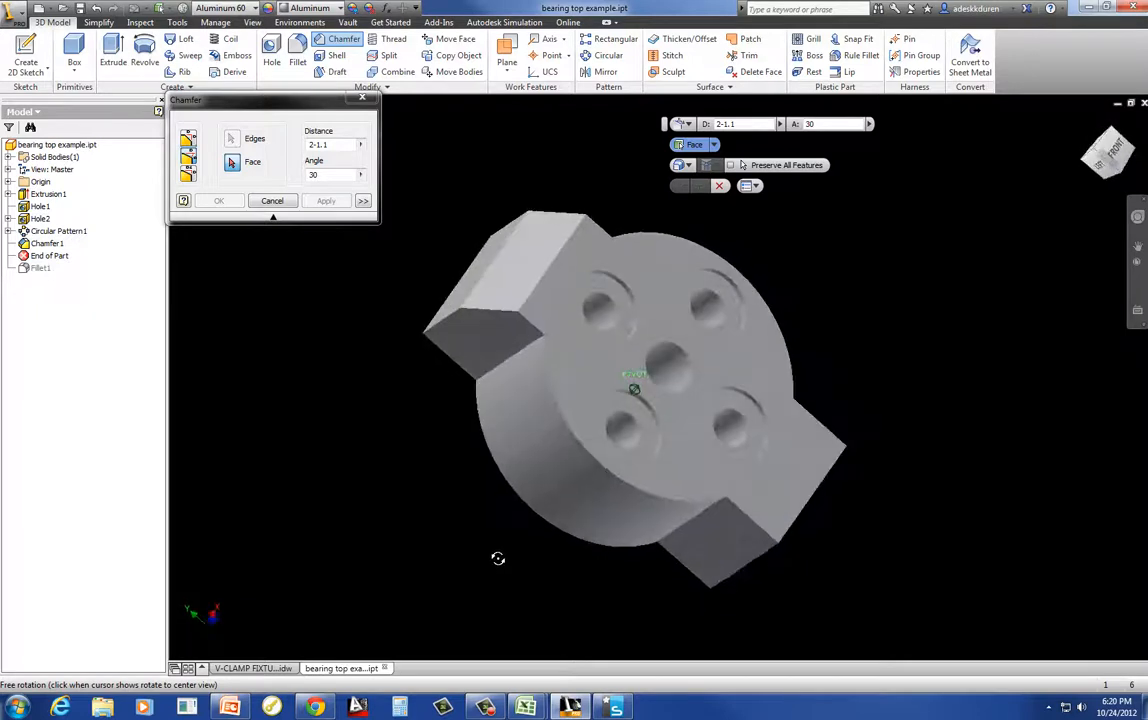
pyautogui.click(809, 486)
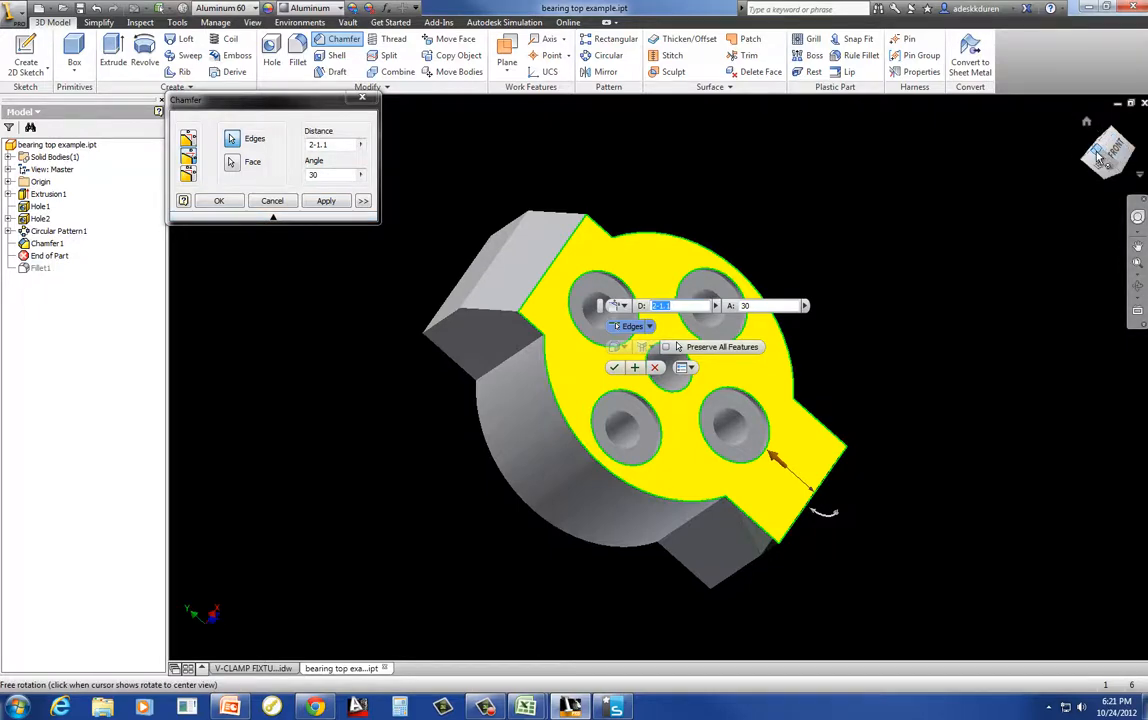
pyautogui.keyDown('shift'); pyautogui.moveTo(990, 142); pyautogui.dragTo(1141, 598, button='middle'); pyautogui.keyUp('shift')
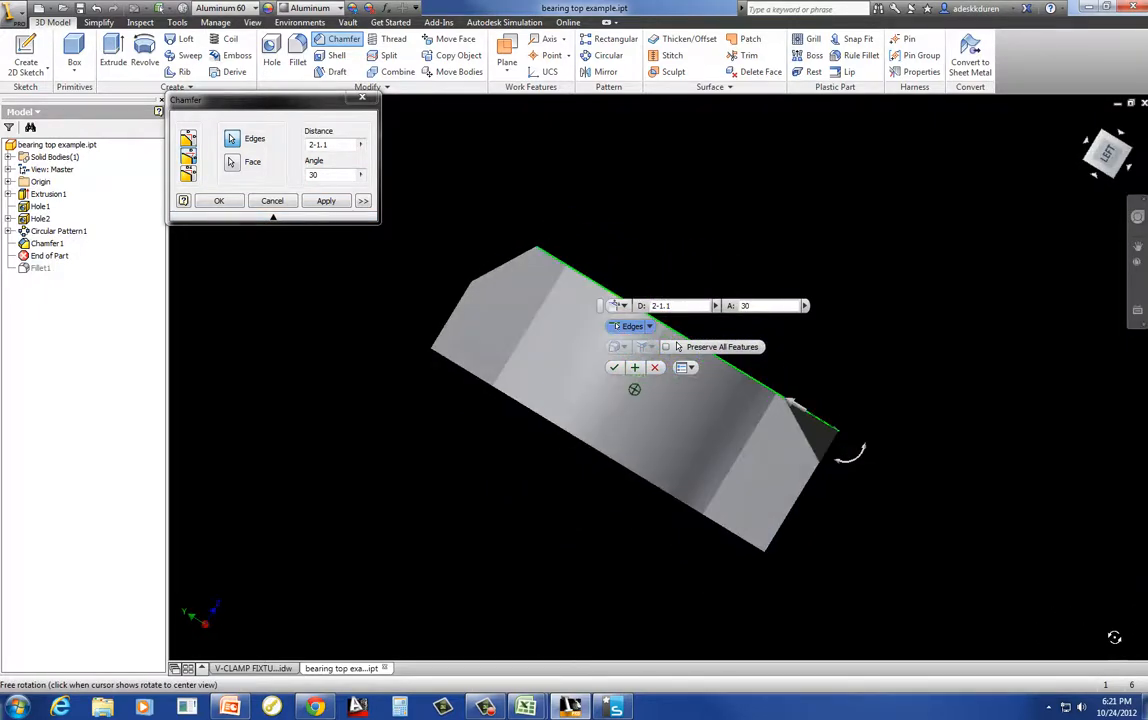
pyautogui.moveTo(848, 452)
pyautogui.keyDown('shift'); pyautogui.mouseDown(button='middle')
pyautogui.moveTo(879, 451)
pyautogui.moveTo(966, 623)
pyautogui.moveTo(917, 623)
pyautogui.moveTo(842, 448)
pyautogui.mouseUp(button='middle'); pyautogui.keyUp('shift')
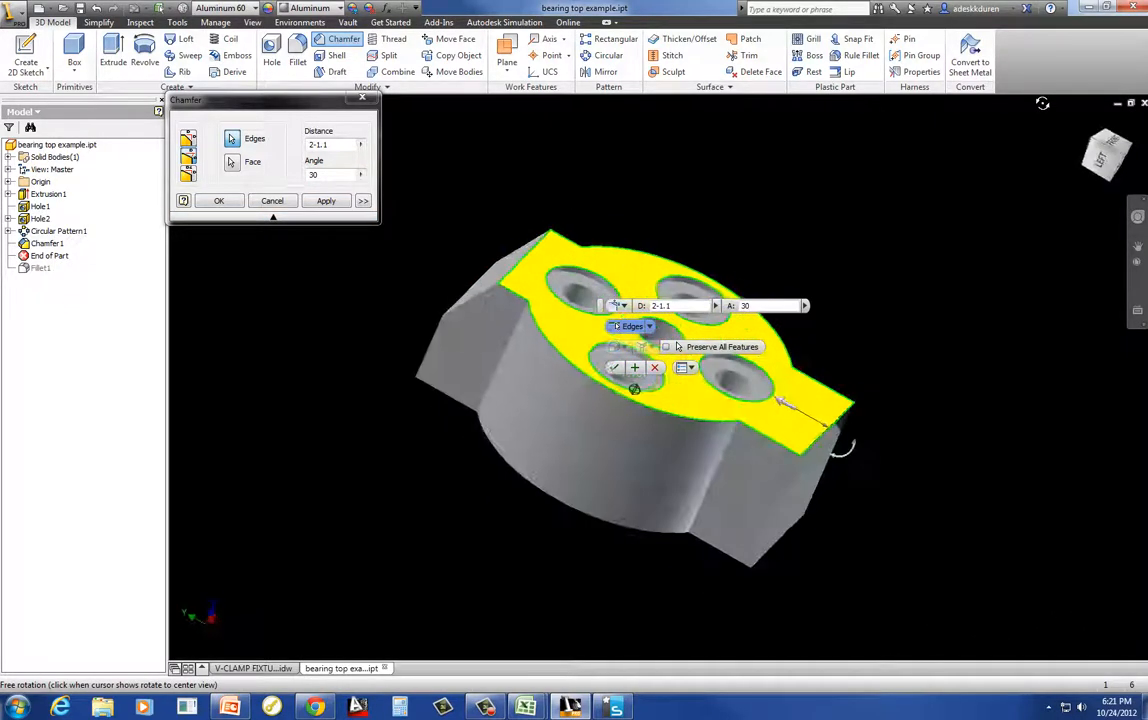
pyautogui.click(232, 162)
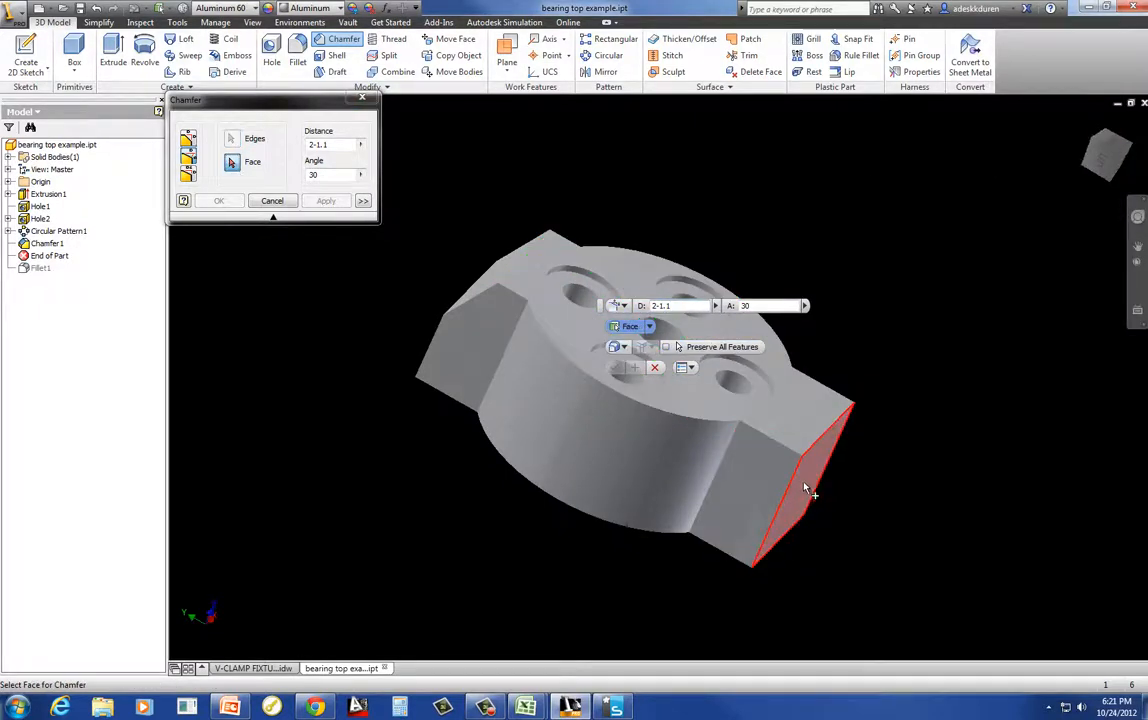
pyautogui.click(807, 490)
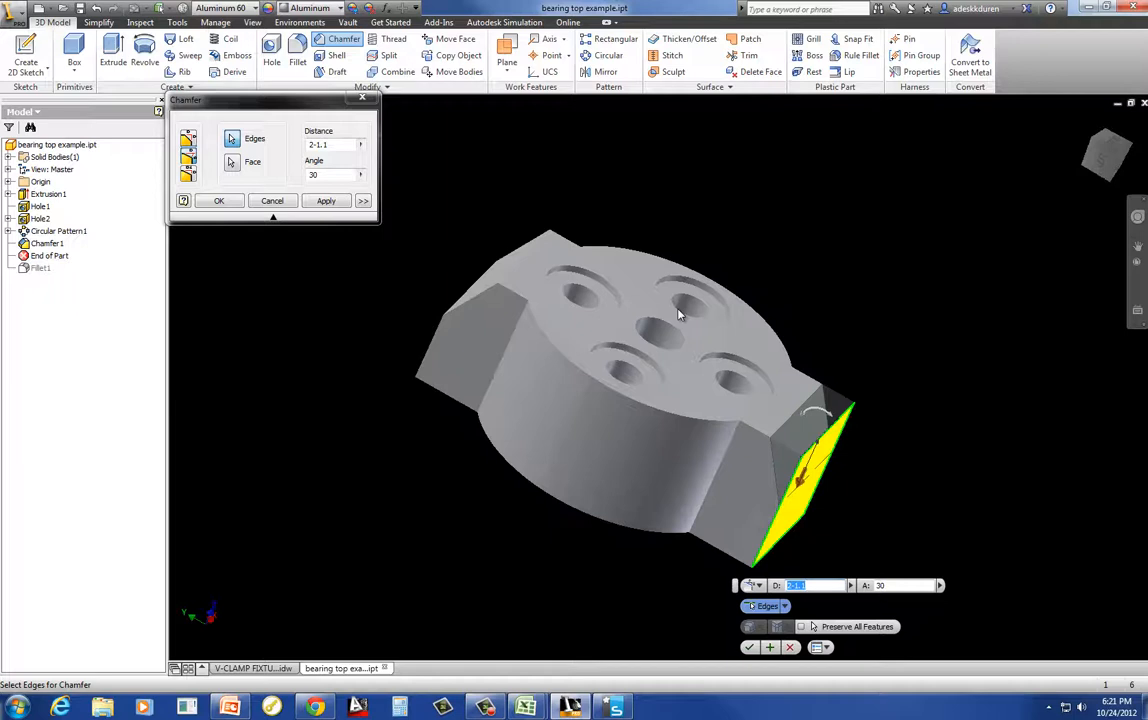
pyautogui.click(220, 201)
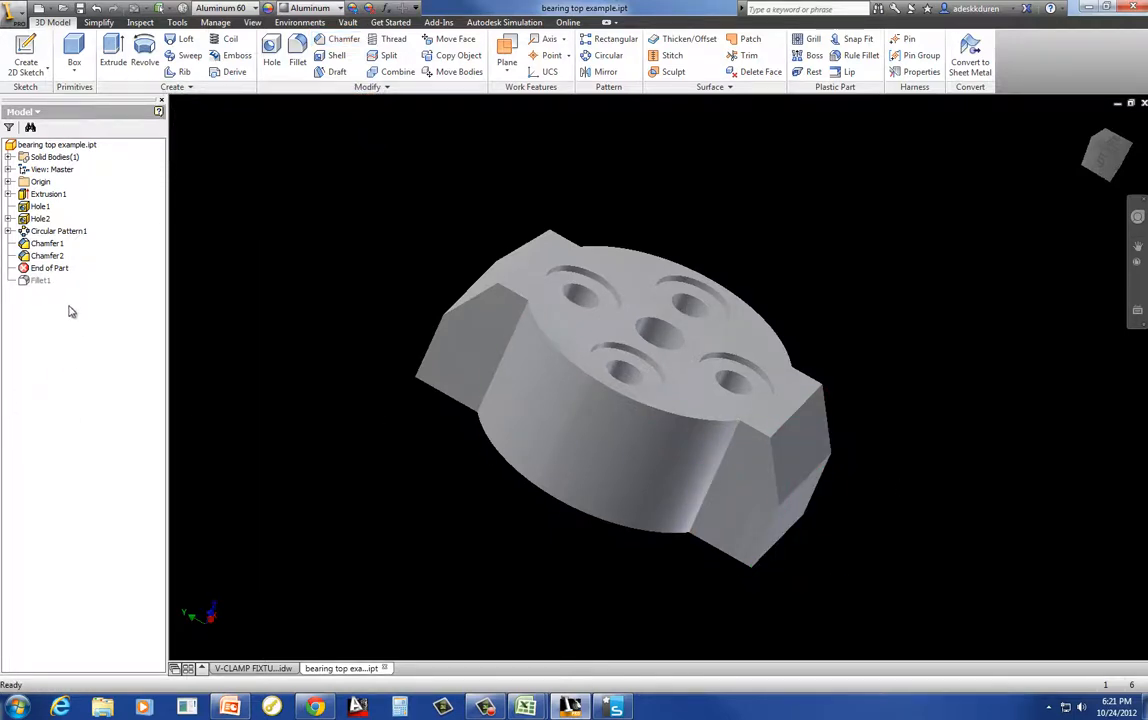
pyautogui.moveTo(50, 268); pyautogui.dragTo(51, 290)
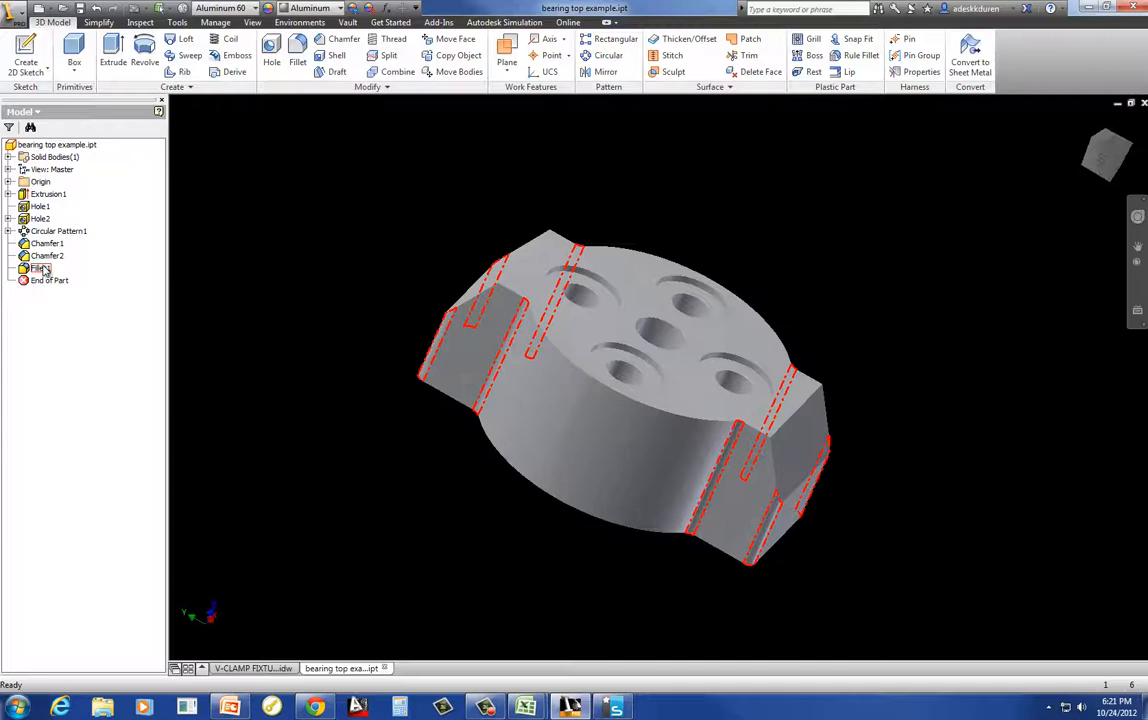
# Step: Edit the existing 0.13 in fillet to also round the upper and lower edges of the chamfer faces on both end blocks
pyautogui.click(42, 269)
pyautogui.rightClick(43, 269)
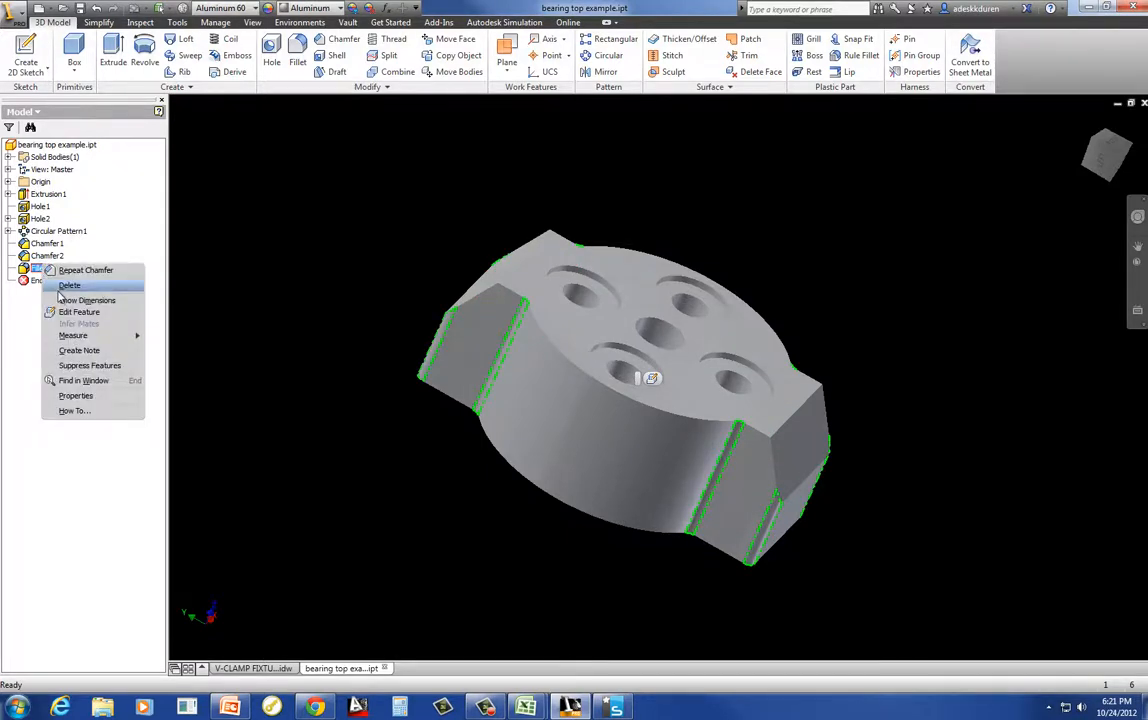
pyautogui.click(70, 288)
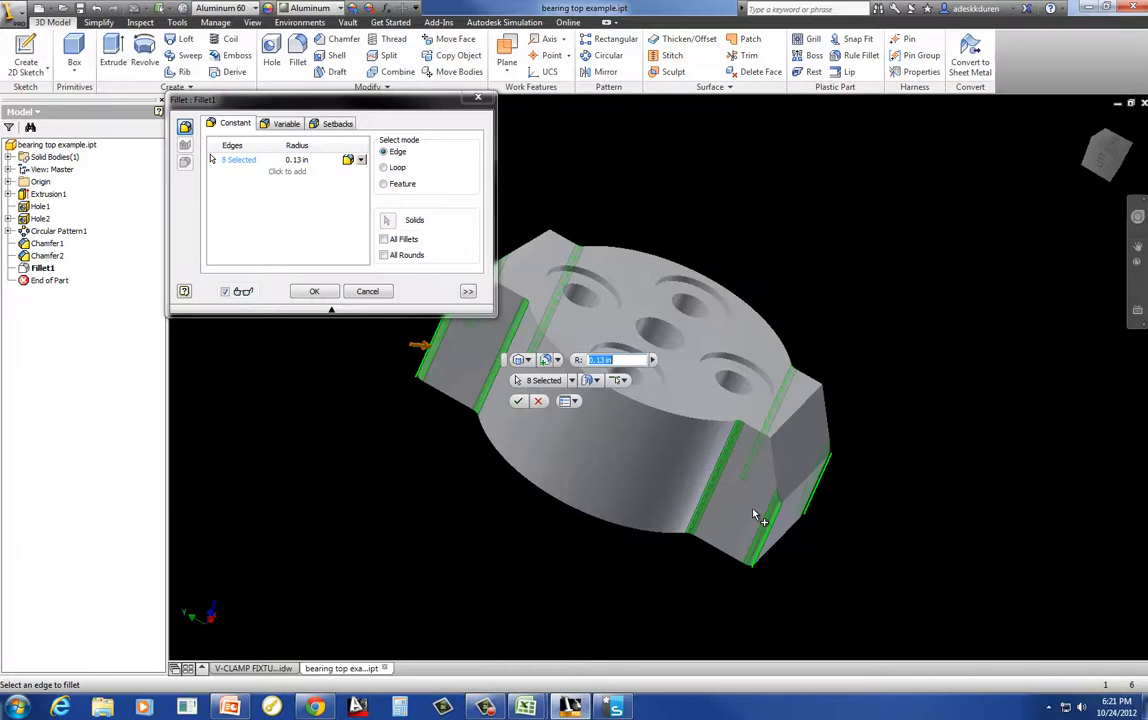
pyautogui.click(800, 490)
pyautogui.click(801, 416)
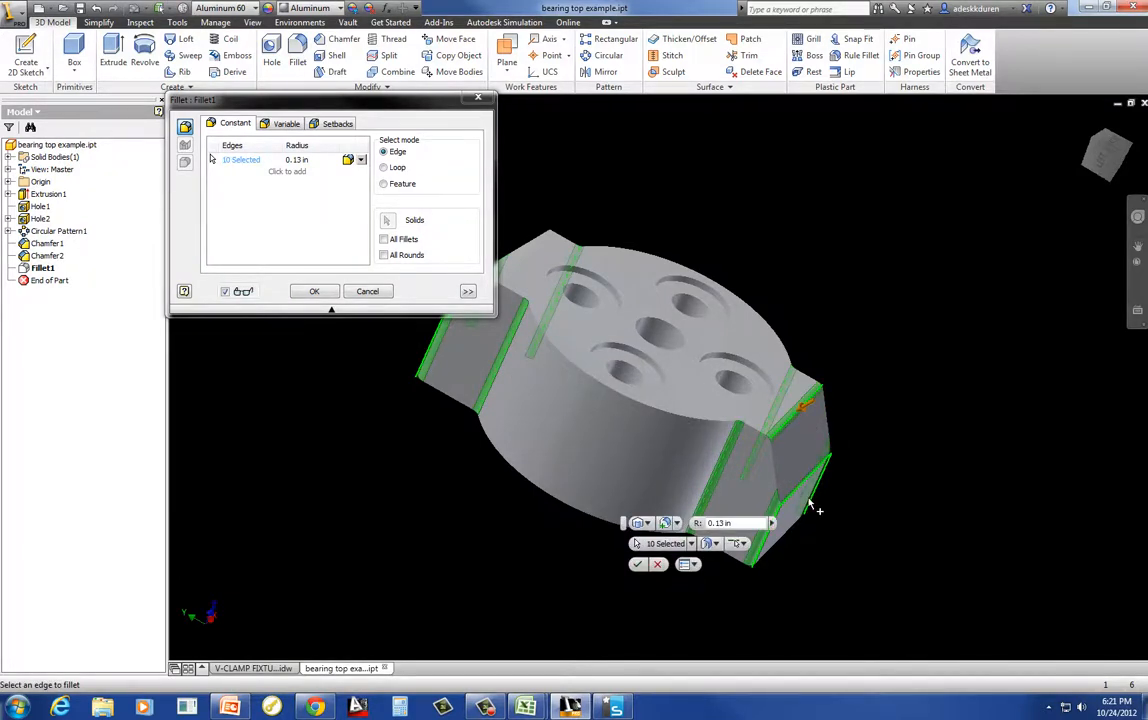
pyautogui.scroll(2, 812, 507)
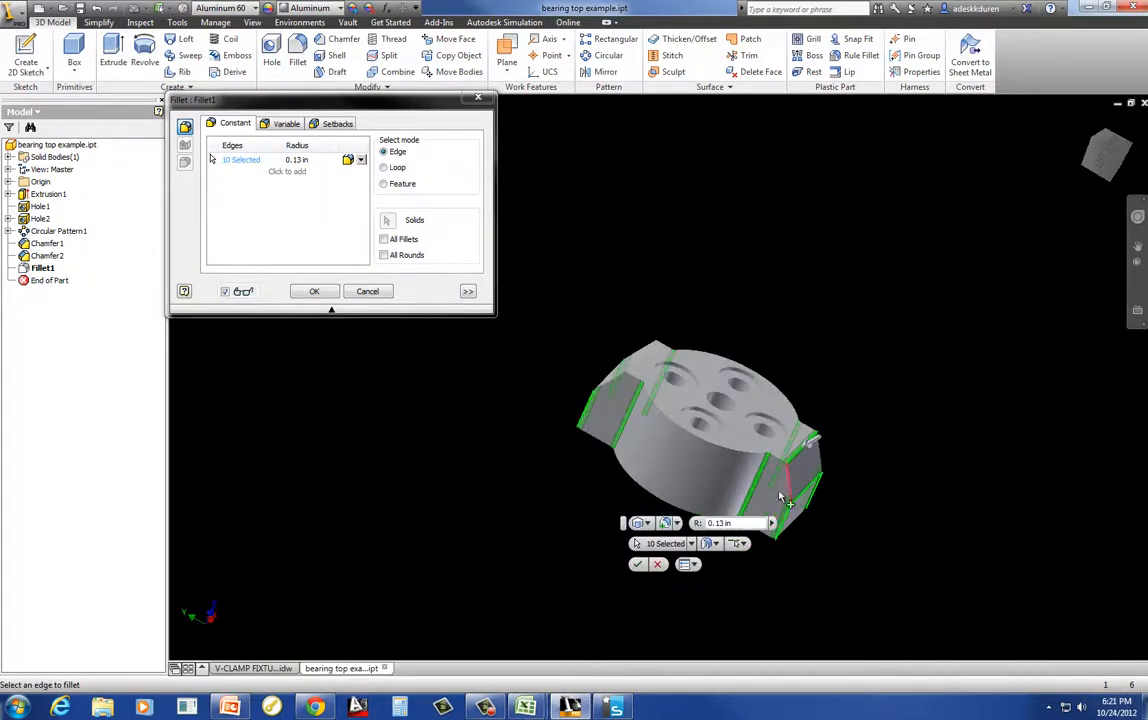
pyautogui.click(612, 386)
pyautogui.click(640, 374)
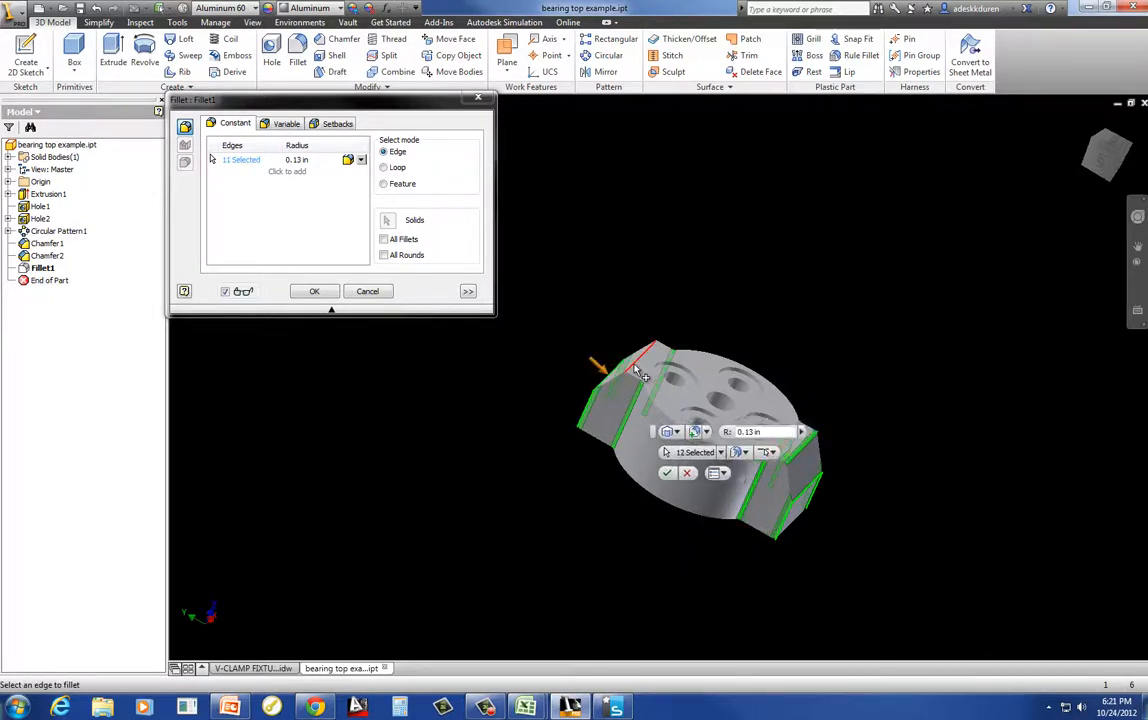
pyautogui.scroll(-2, 640, 390)
pyautogui.scroll(-2, 610, 385)
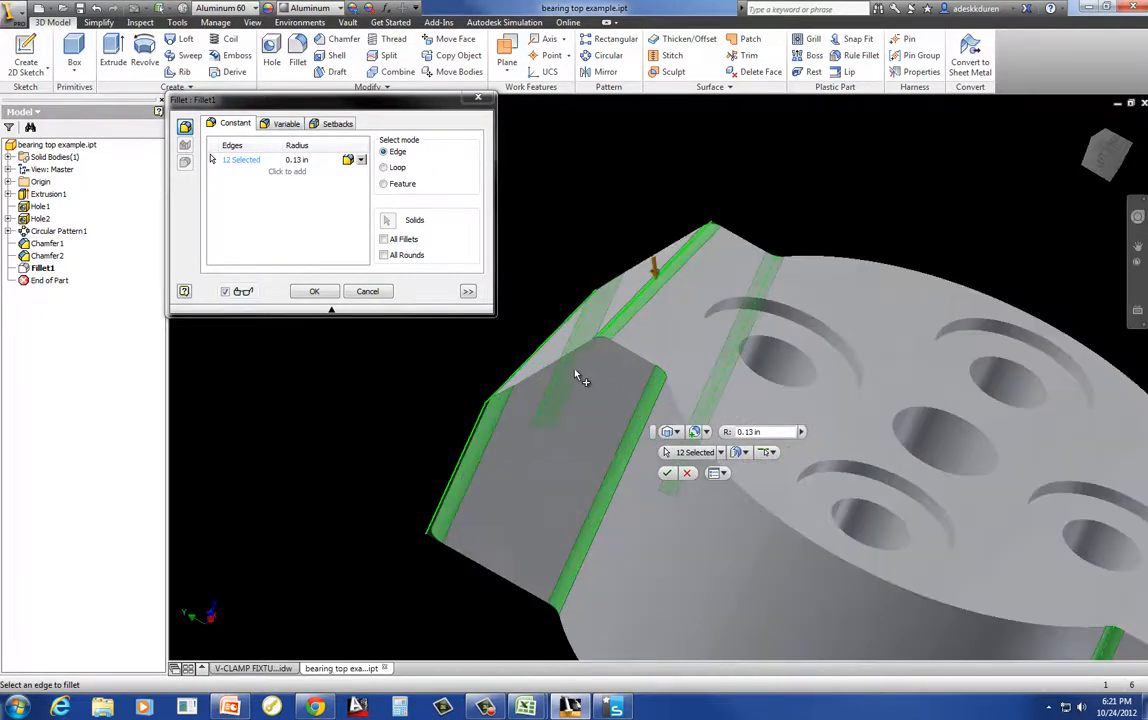
pyautogui.scroll(3, 617, 412)
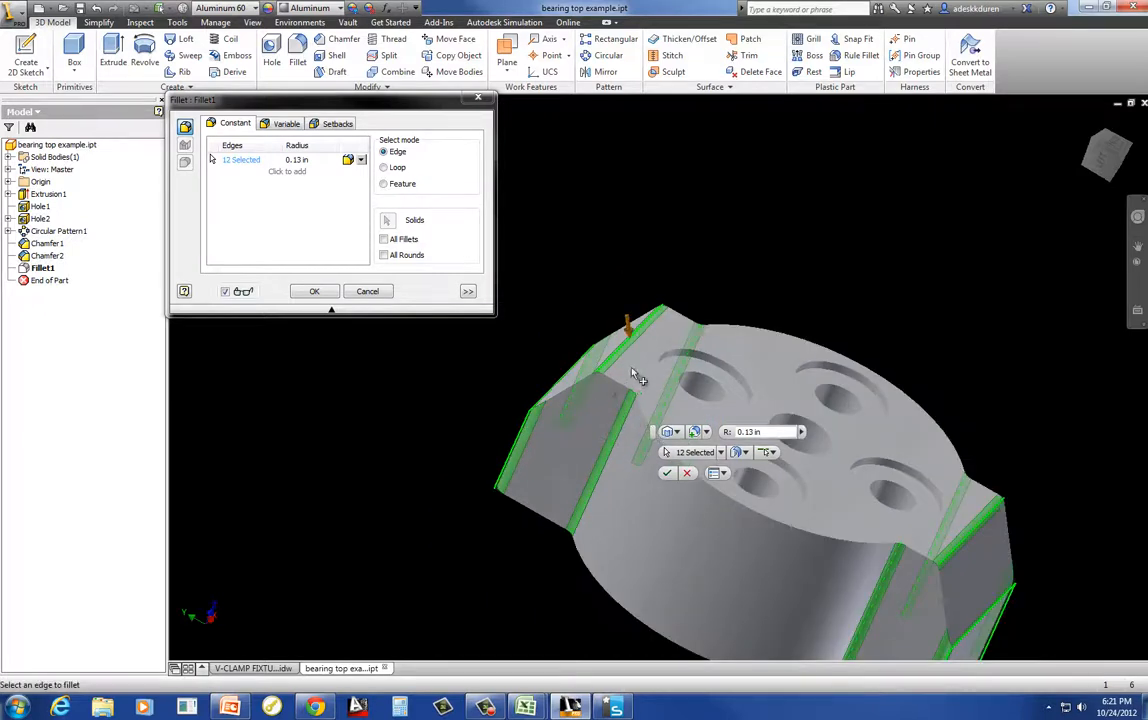
pyautogui.click(316, 292)
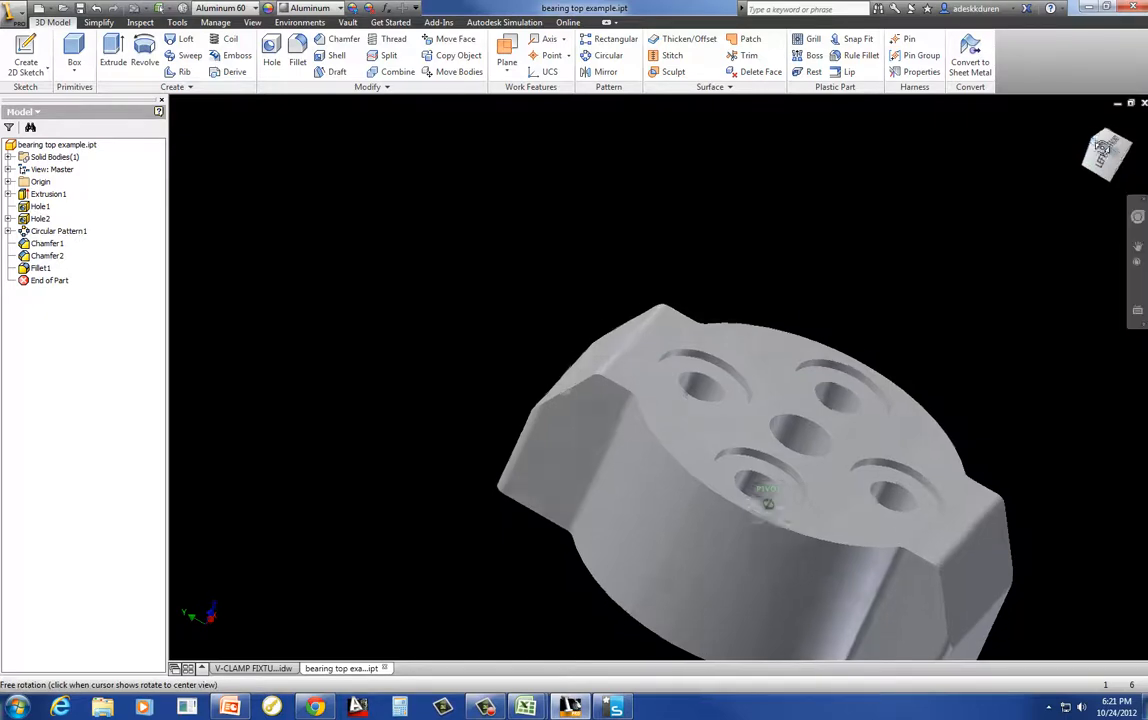
pyautogui.moveTo(768, 502)
pyautogui.keyDown('shift'); pyautogui.mouseDown(button='middle')
pyautogui.moveTo(195, 161)
pyautogui.moveTo(210, 143)
pyautogui.moveTo(189, 124)
pyautogui.mouseUp(button='middle'); pyautogui.keyUp('shift')
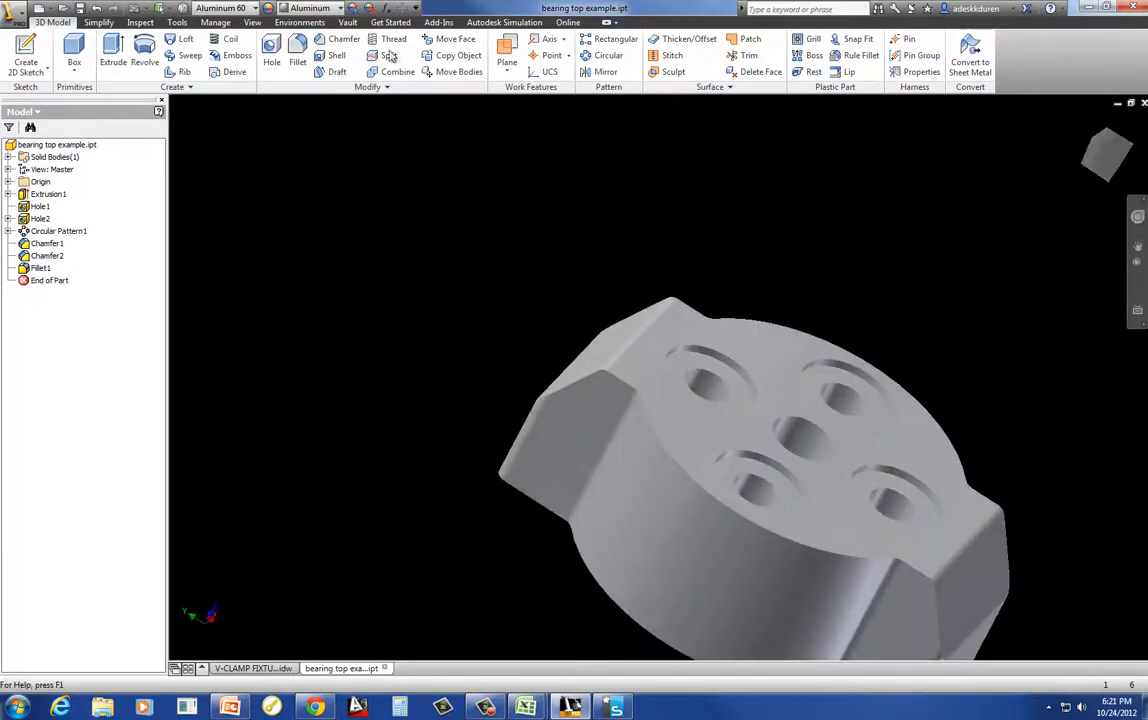
pyautogui.click(297, 55)
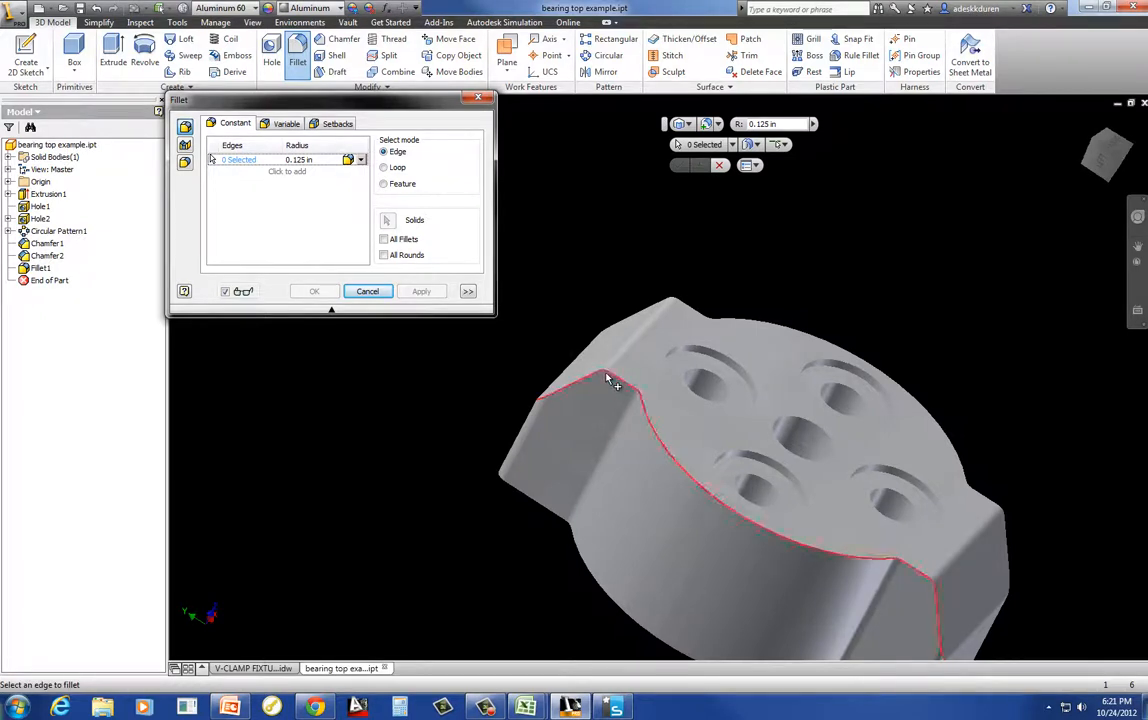
pyautogui.moveTo(607, 379)
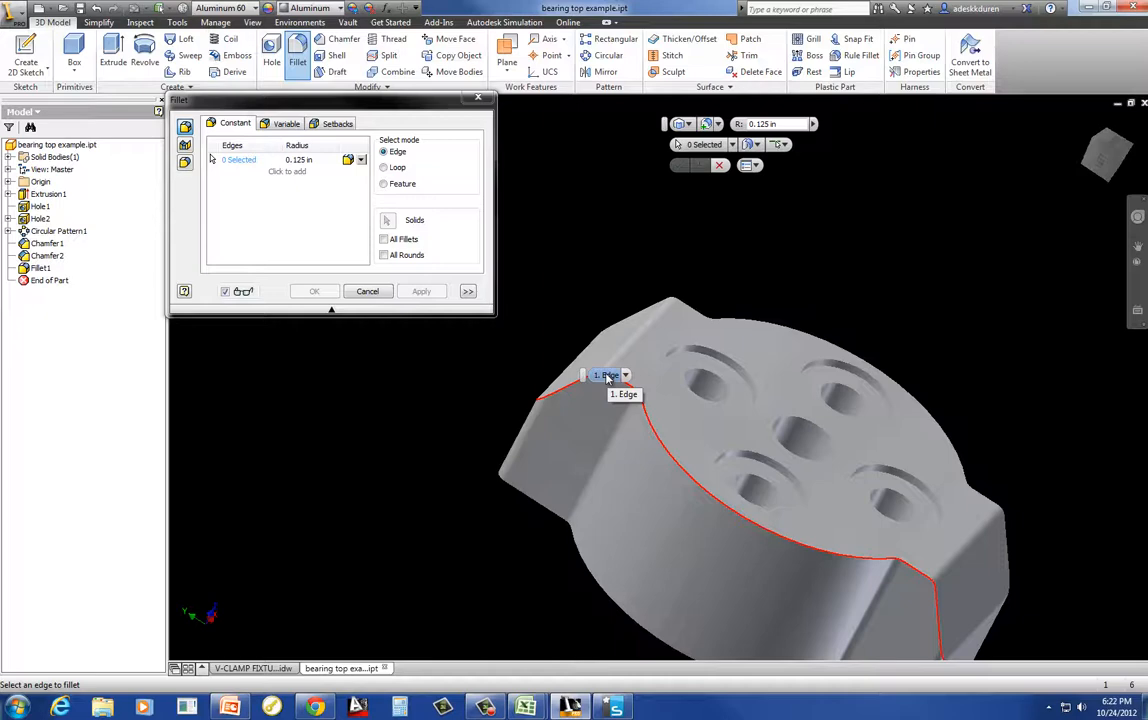
pyautogui.click(367, 291)
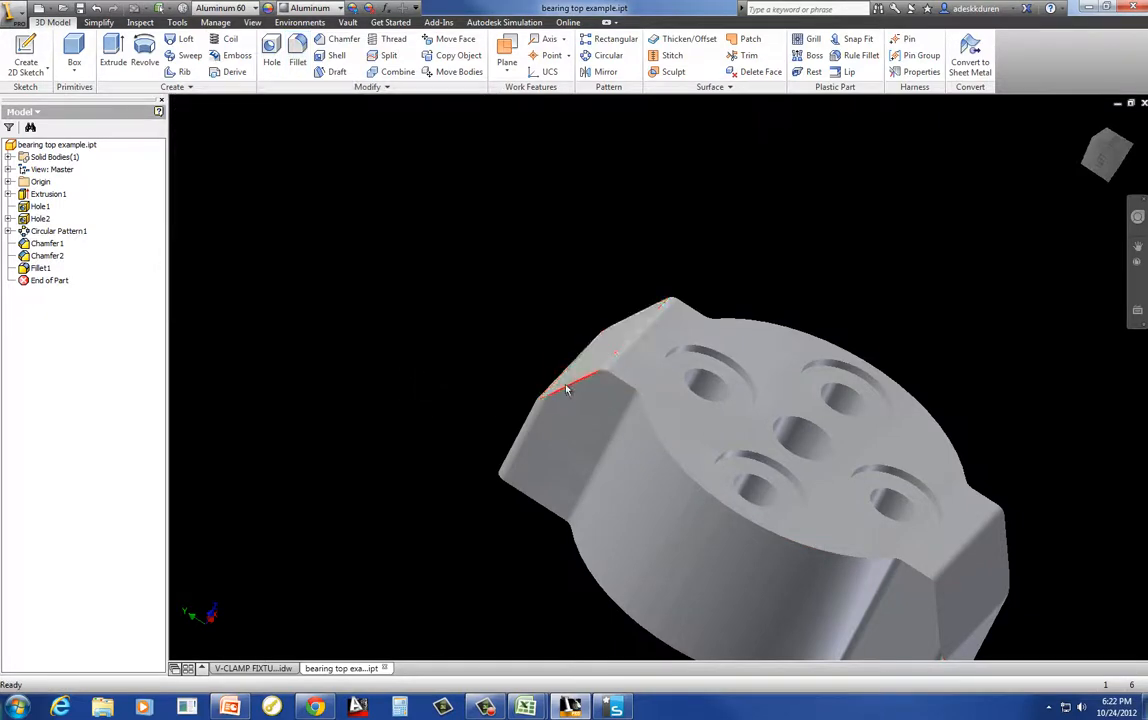
# Step: Edit the existing fillet to remove the four outer vertical corner edges of the two end blocks from its selection
pyautogui.doubleClick(620, 361)
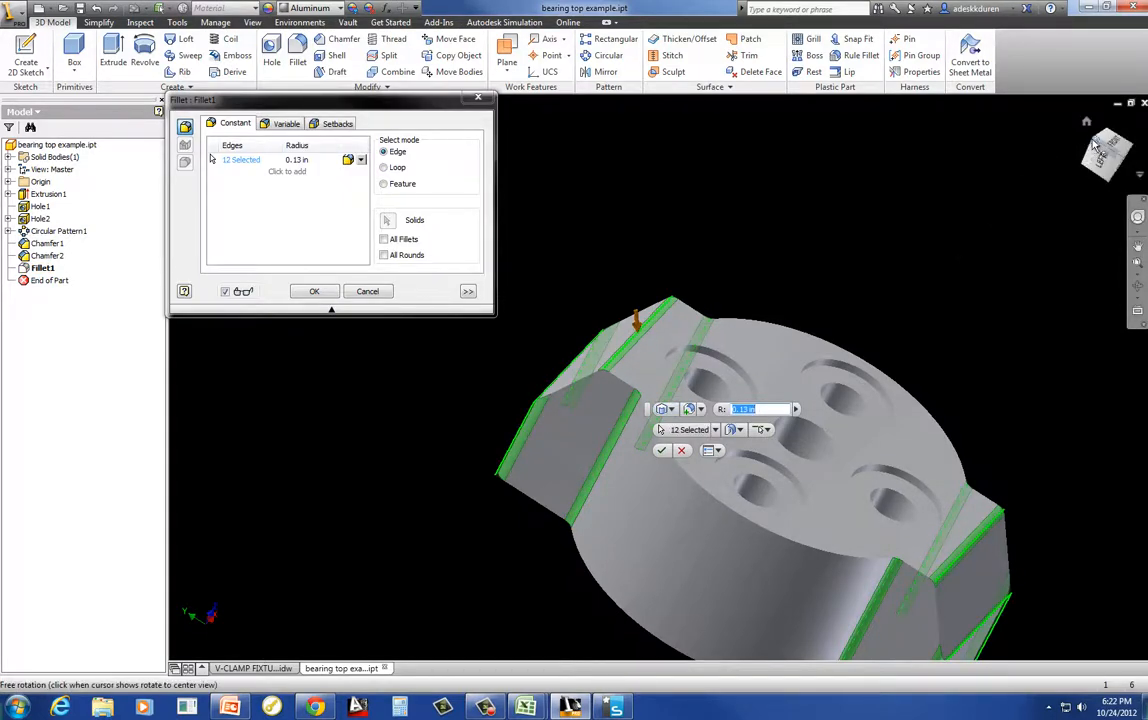
pyautogui.moveTo(1095, 145); pyautogui.dragTo(992, 138)
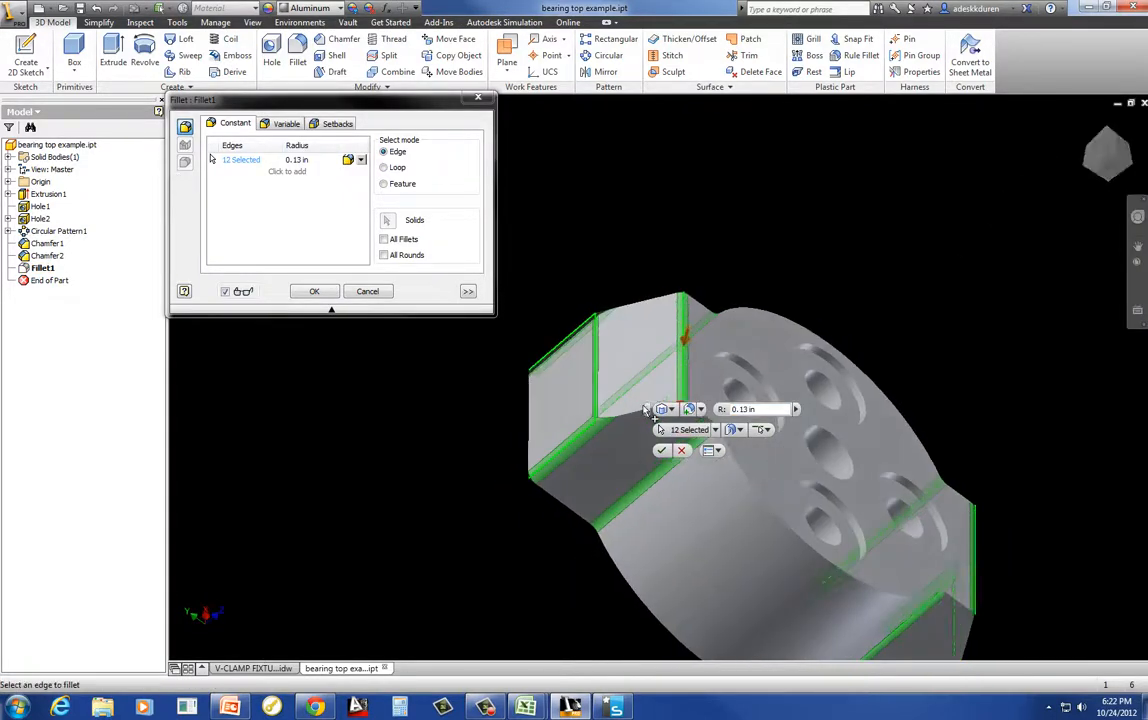
pyautogui.keyDown('ctrl'); pyautogui.click(588, 441); pyautogui.keyUp('ctrl')
pyautogui.keyDown('ctrl'); pyautogui.click(562, 343); pyautogui.keyUp('ctrl')
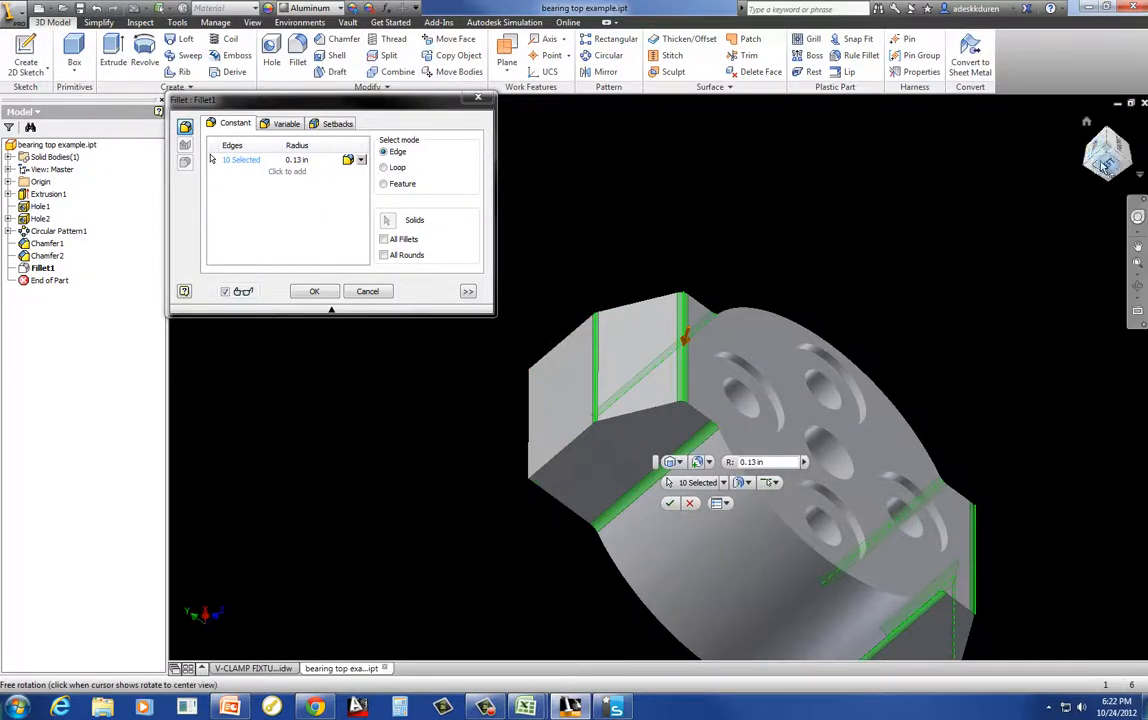
pyautogui.moveTo(992, 140); pyautogui.dragTo(995, 140)
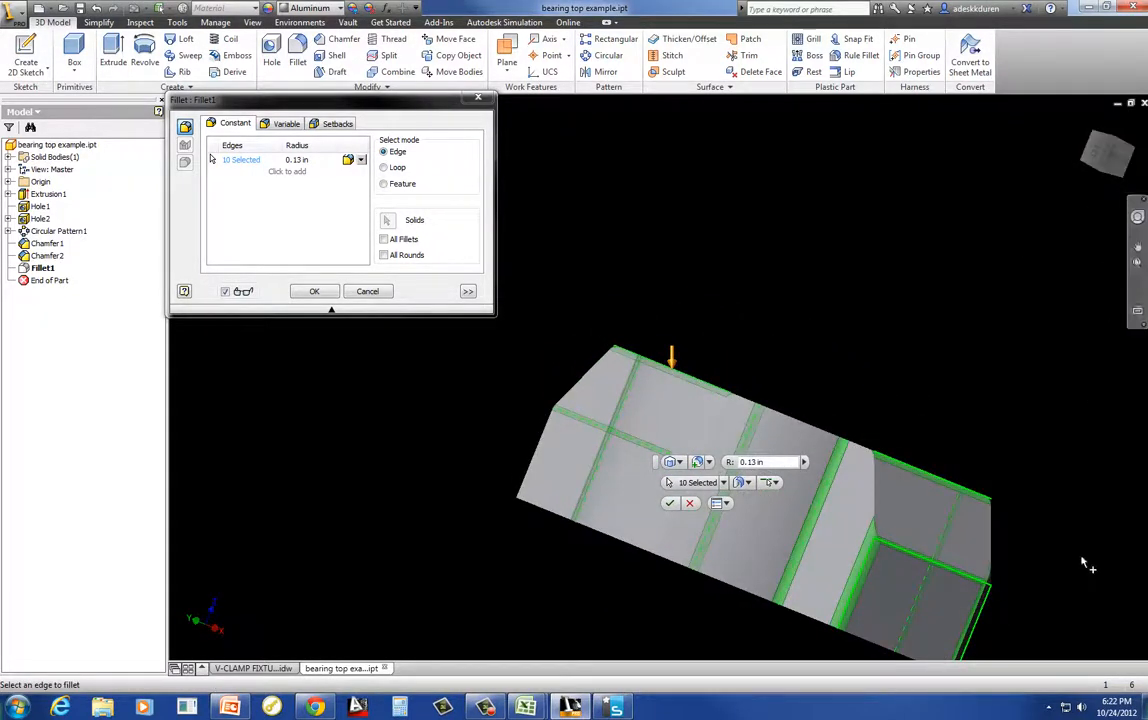
pyautogui.keyDown('ctrl'); pyautogui.click(861, 578); pyautogui.keyUp('ctrl')
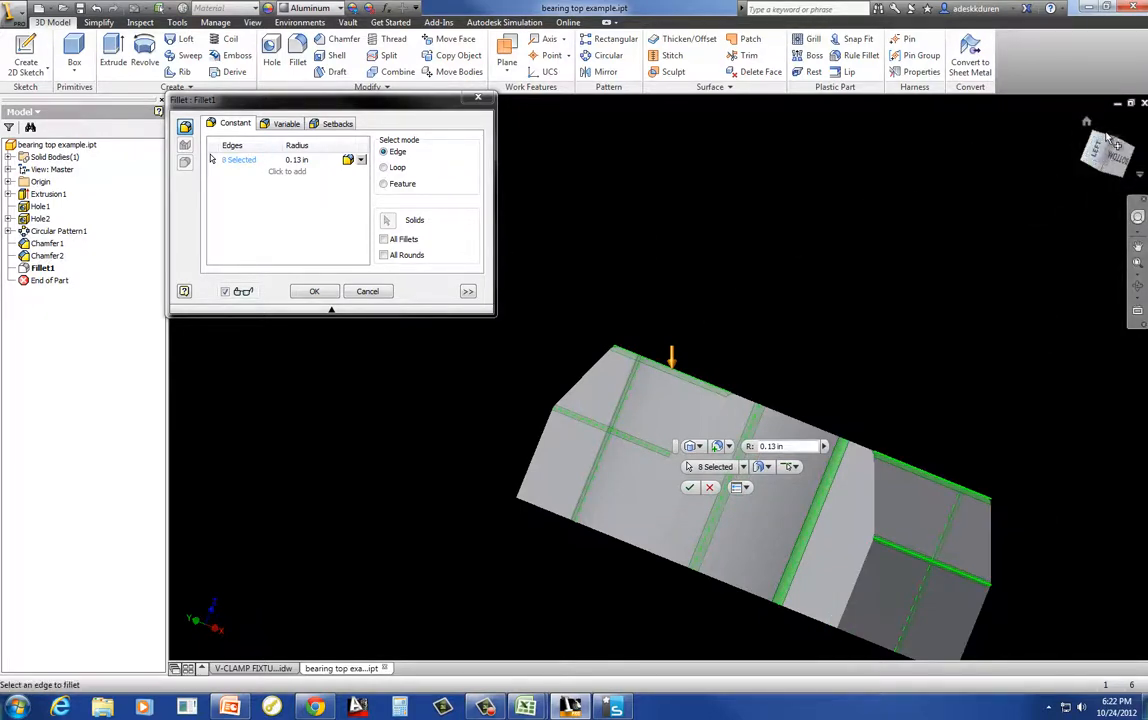
pyautogui.moveTo(1108, 140); pyautogui.dragTo(966, 382)
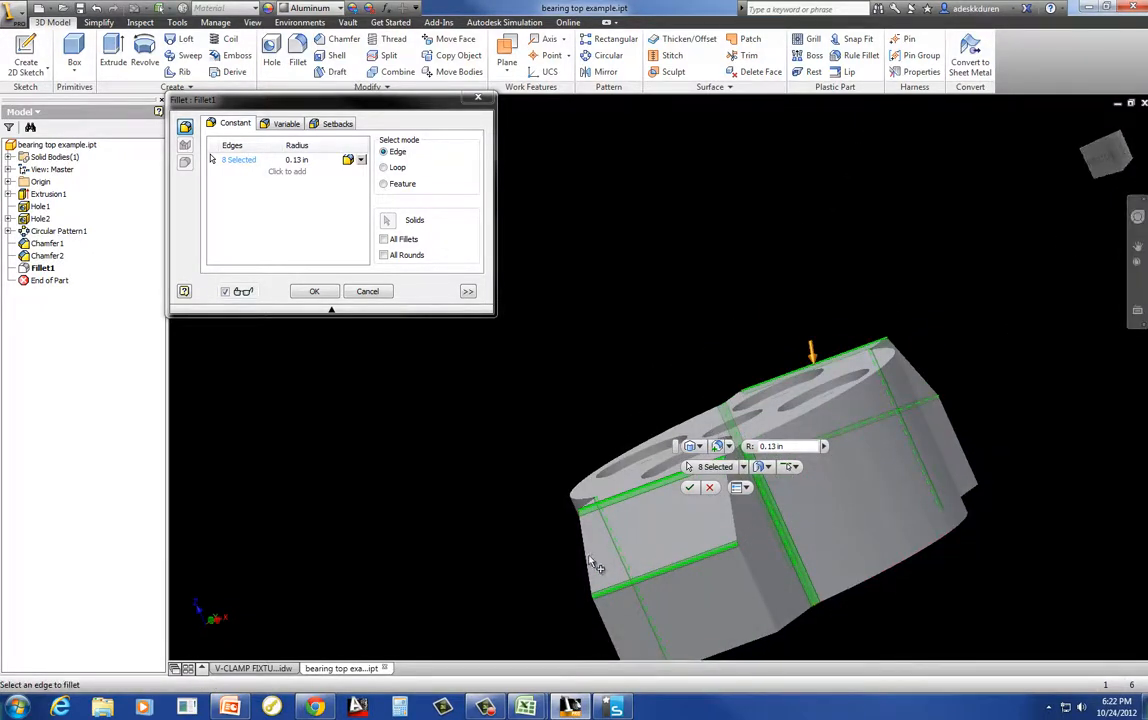
pyautogui.click(312, 292)
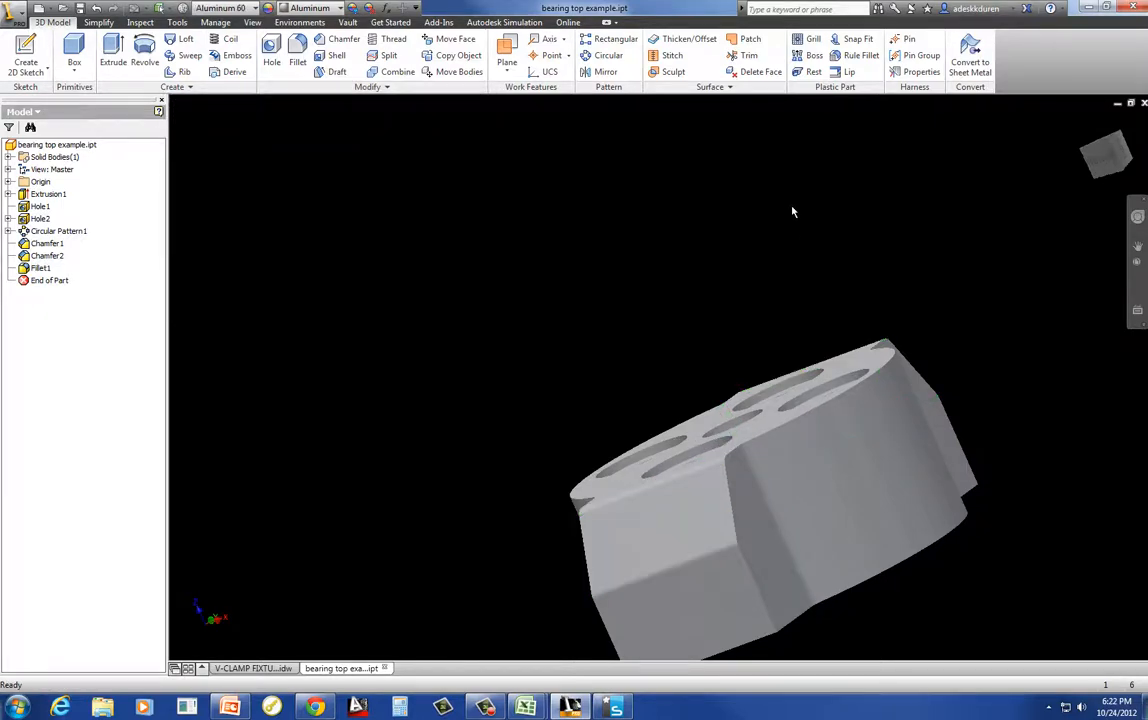
# Step: Fillet the continuous edge chains along both long sides of the part, including the end-block corners, with a 0.125 in radius
pyautogui.click(297, 55)
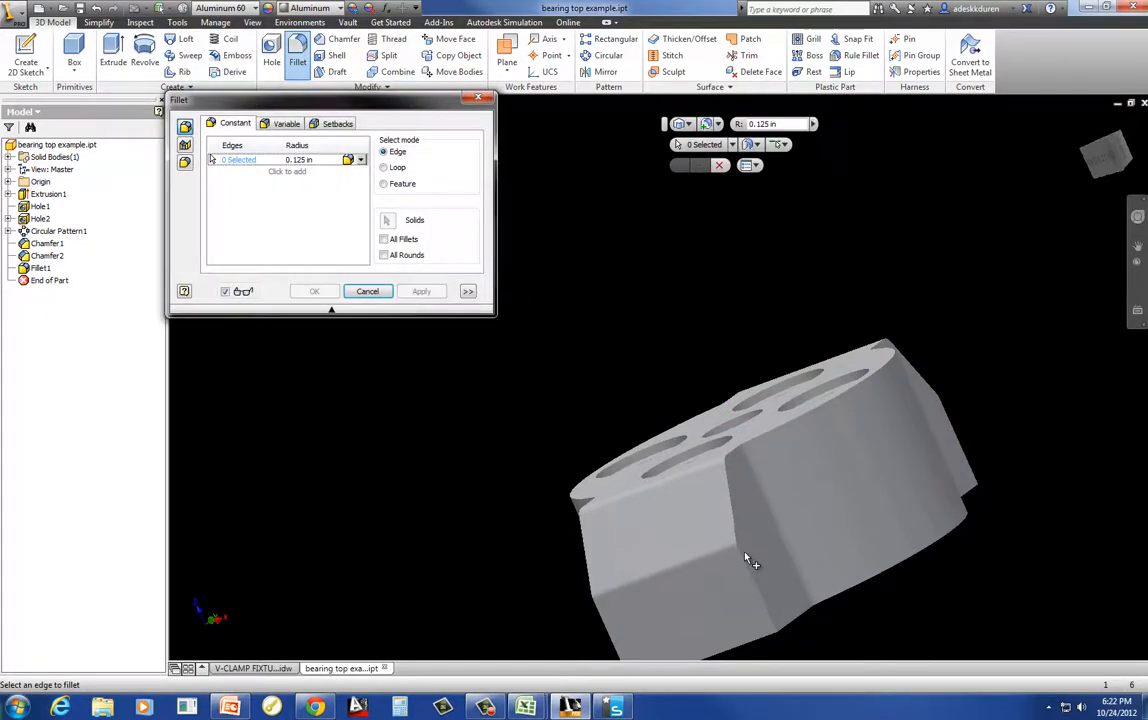
pyautogui.click(748, 557)
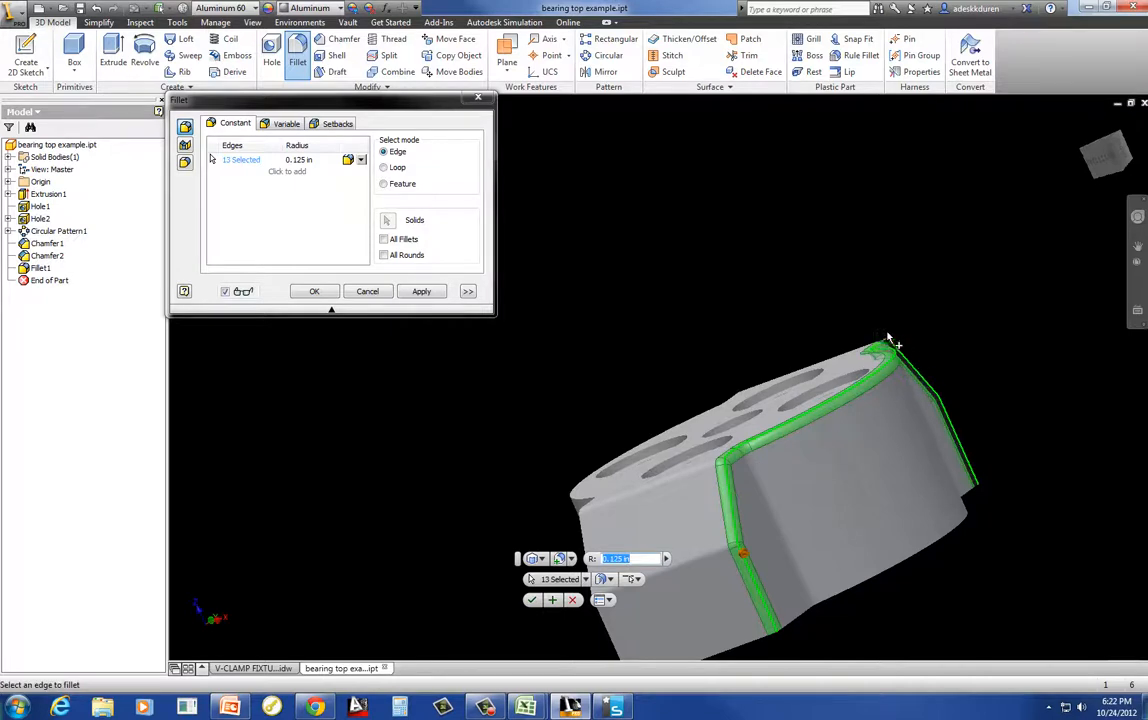
pyautogui.click(586, 540)
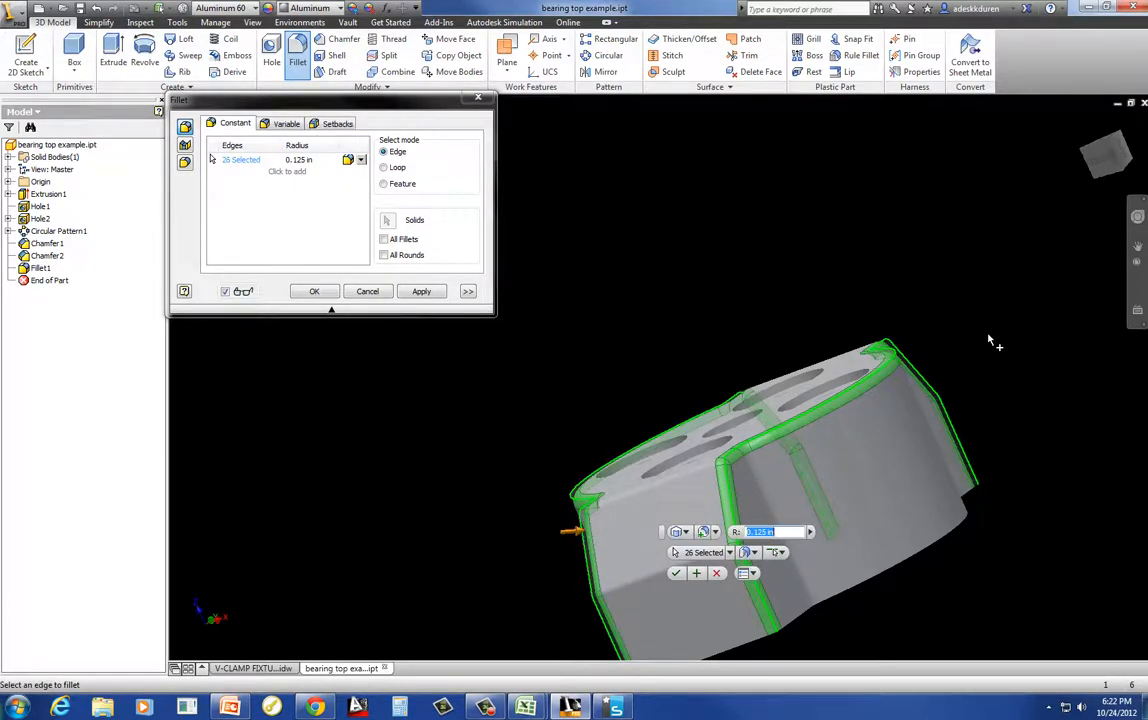
pyautogui.click(314, 291)
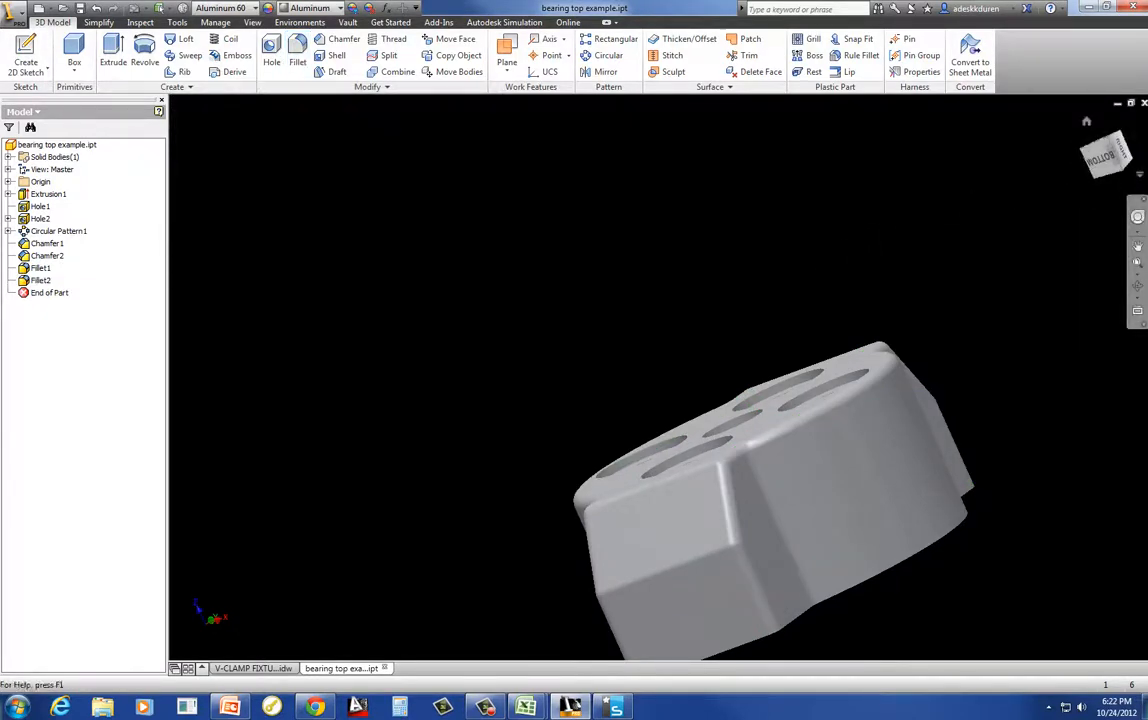
# Step: Inspect the rounded corners and delete the fillet that runs along both long sides of the part
pyautogui.moveTo(1087, 155); pyautogui.dragTo(300, 150)
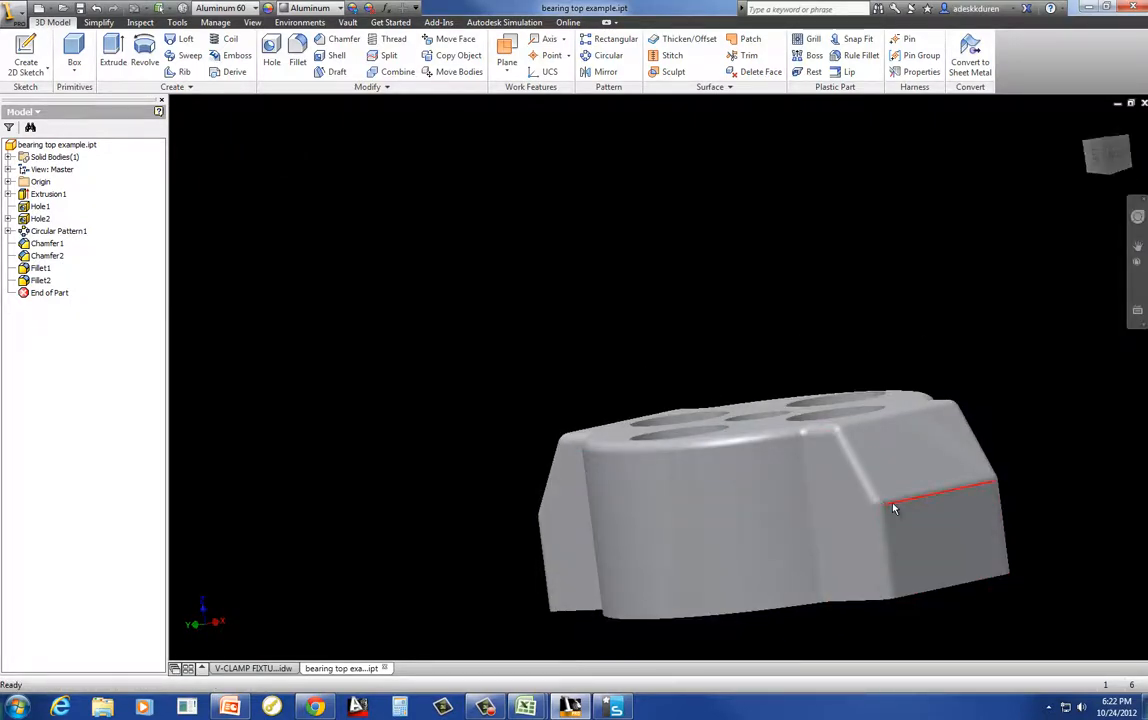
pyautogui.moveTo(894, 508)
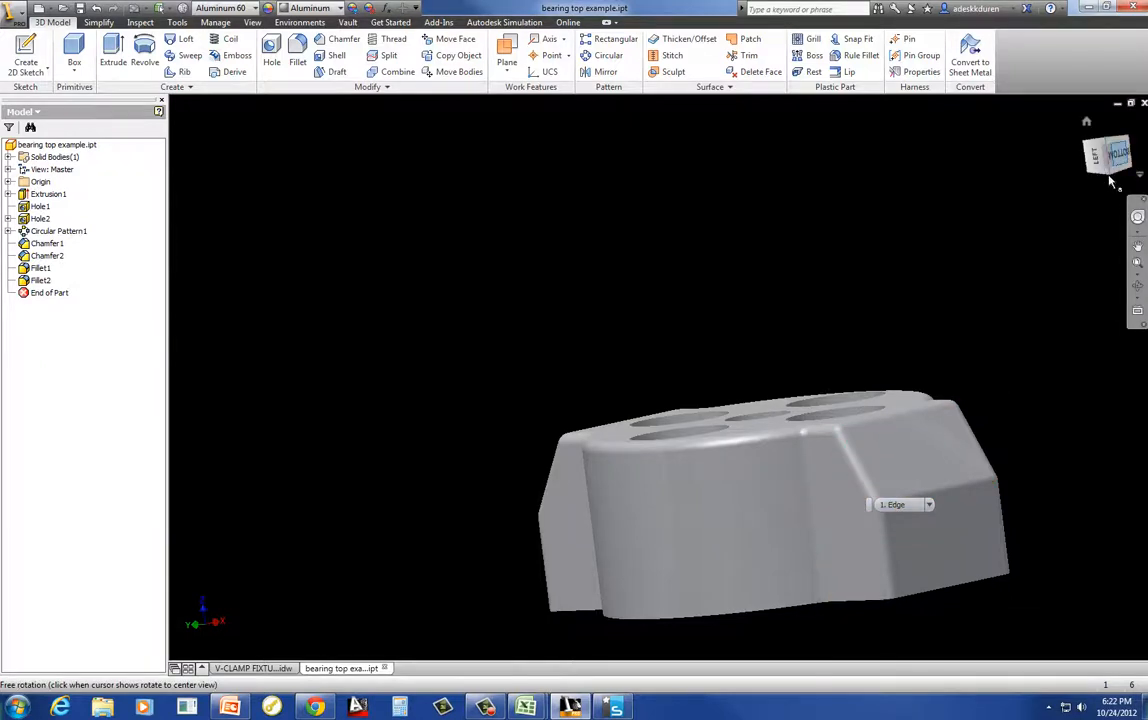
pyautogui.moveTo(1113, 178); pyautogui.dragTo(1128, 231)
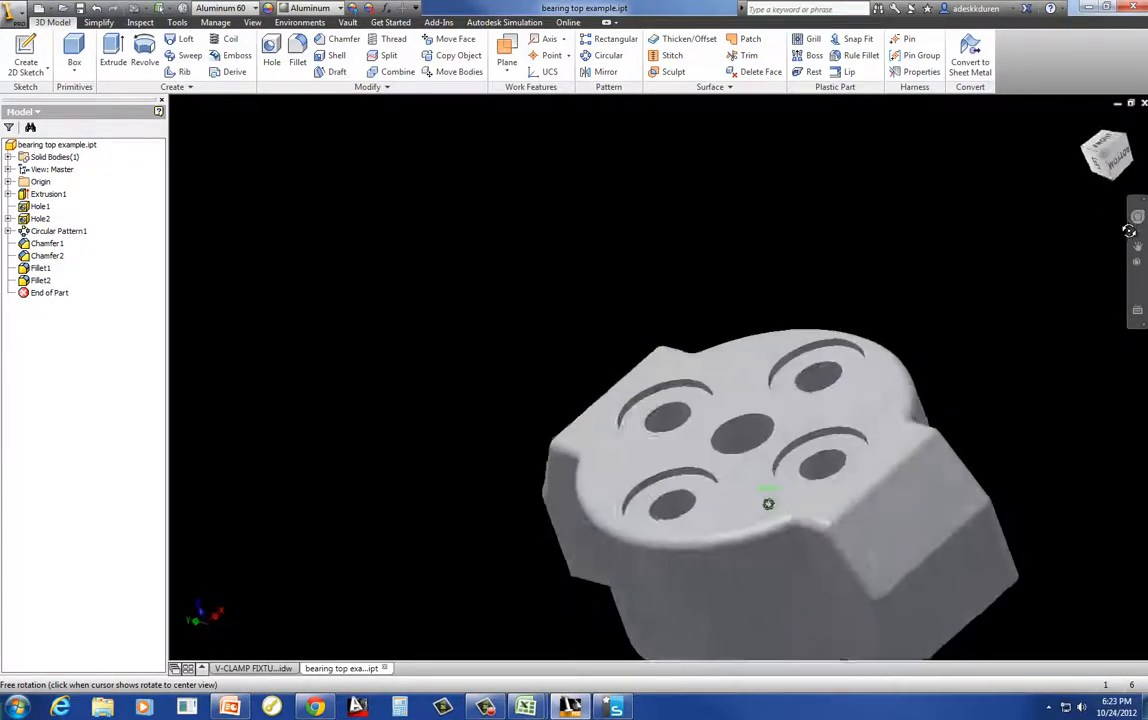
pyautogui.keyDown('shift'); pyautogui.moveTo(1128, 231); pyautogui.dragTo(1136, 222, button='middle'); pyautogui.keyUp('shift')
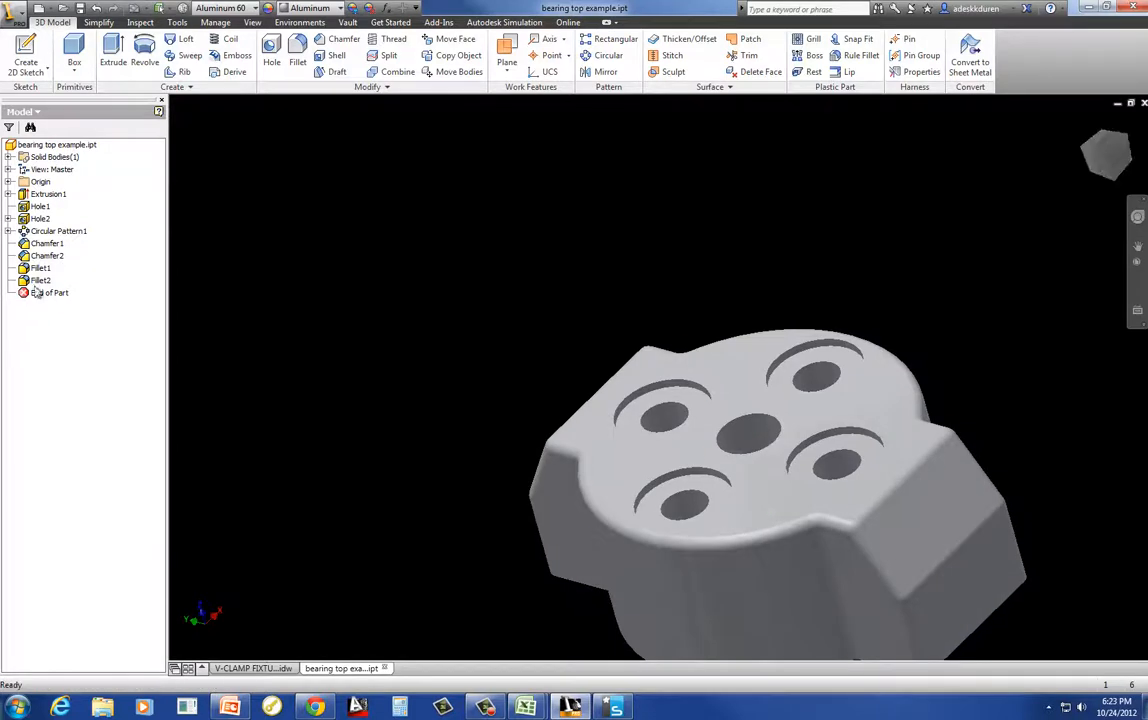
pyautogui.click(40, 281)
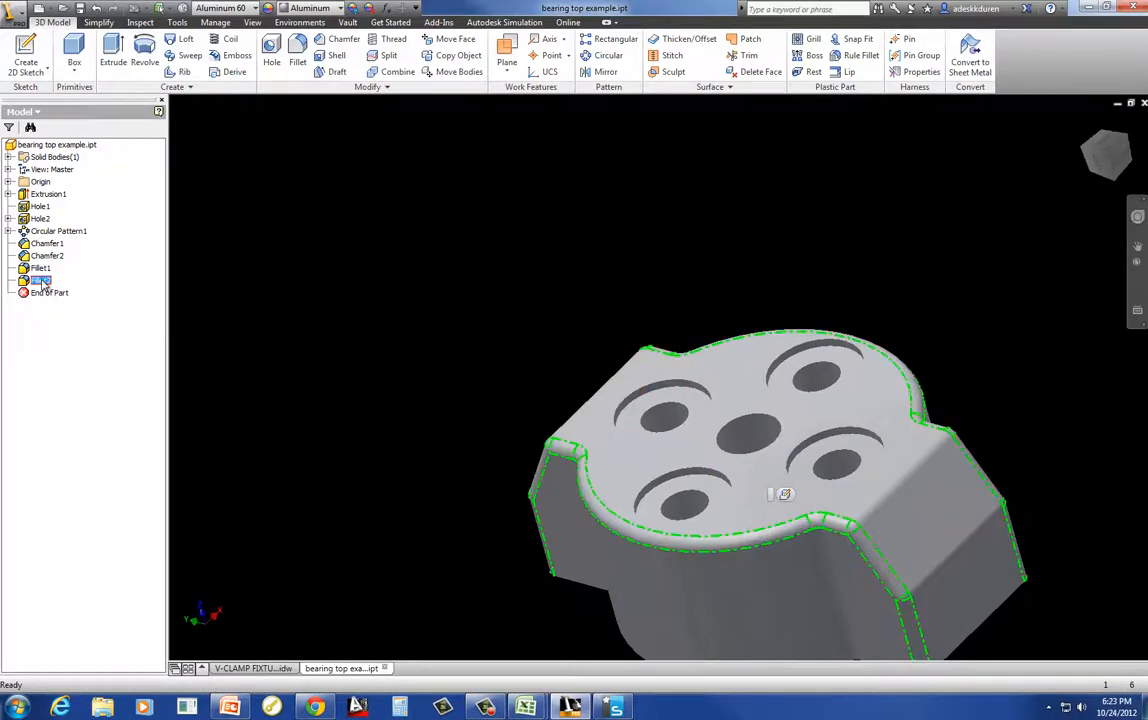
pyautogui.rightClick(40, 281)
pyautogui.click(78, 287)
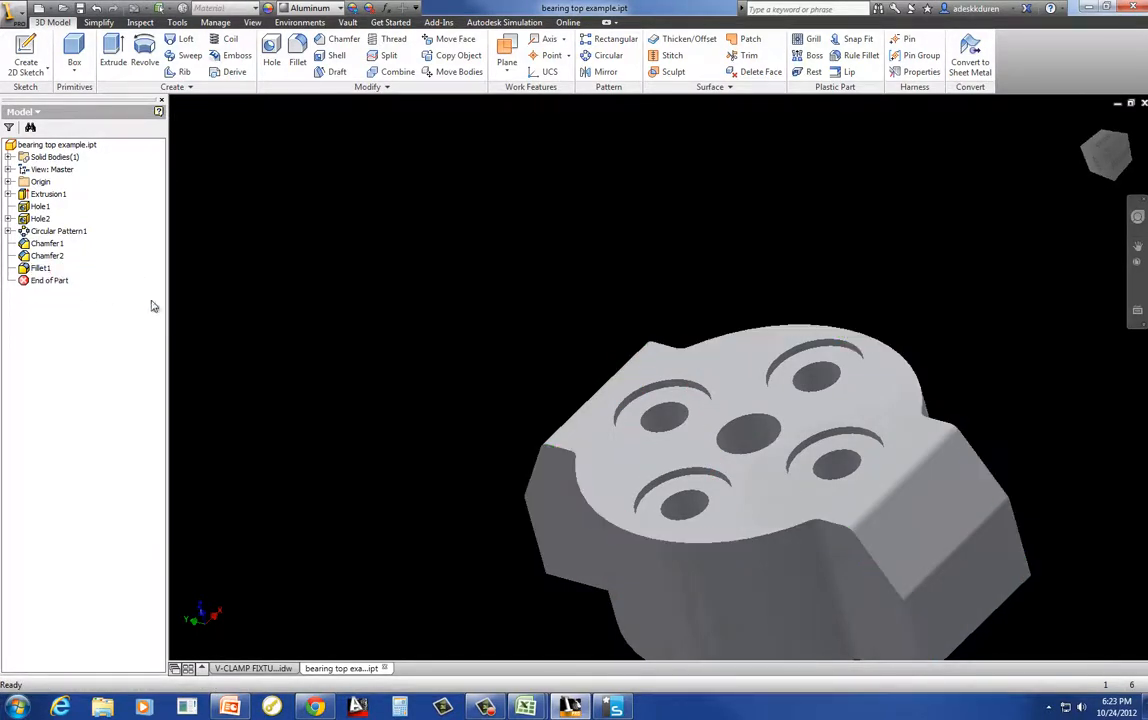
# Step: Edit the existing fillet to add the two sloped chamfer side edges and two outer vertical corner edges of one end block
pyautogui.scroll(-2, 748, 440)
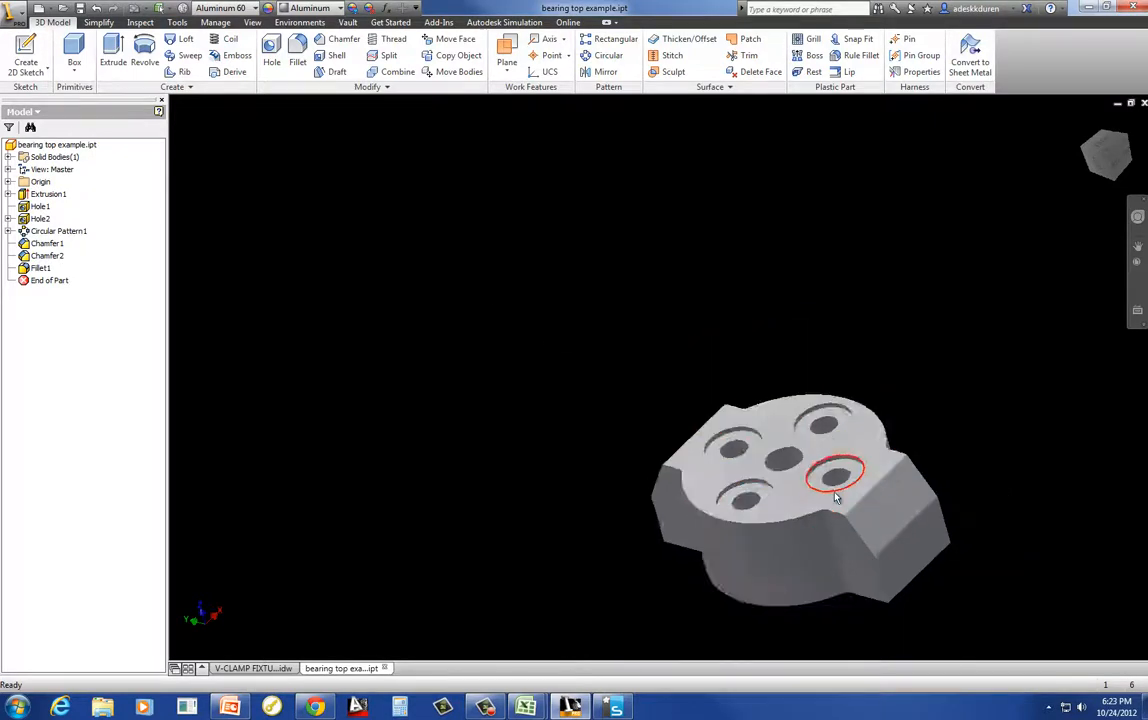
pyautogui.scroll(4, 792, 465)
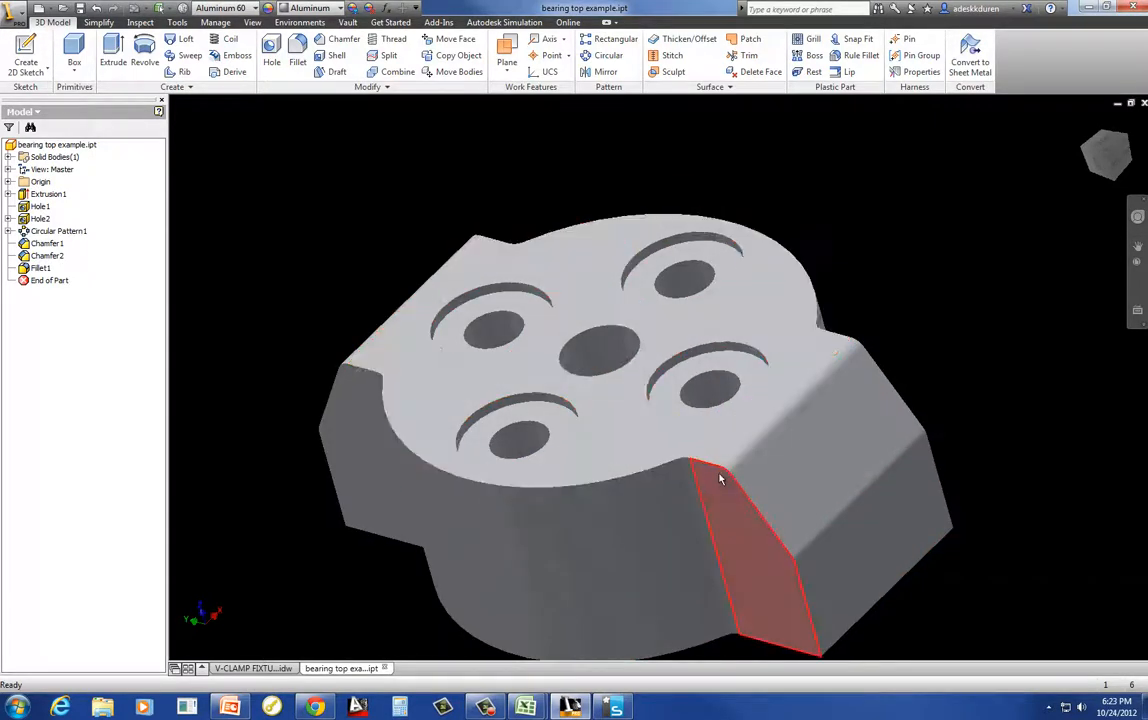
pyautogui.rightClick(40, 268)
pyautogui.click(80, 318)
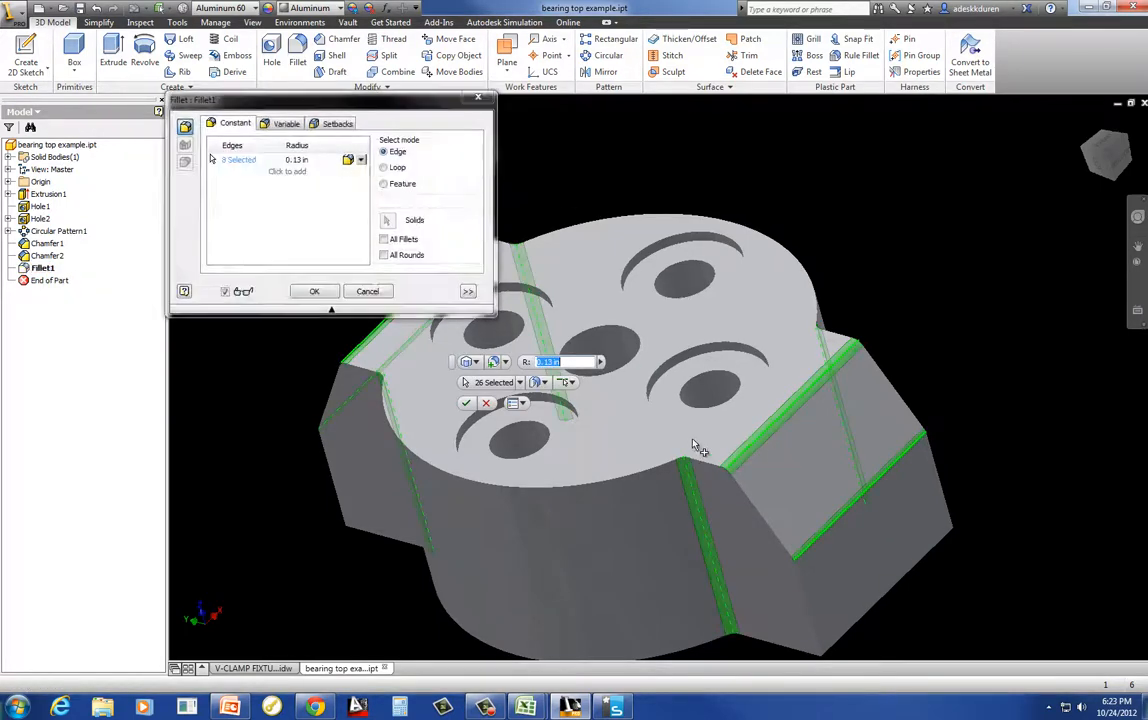
pyautogui.click(755, 508)
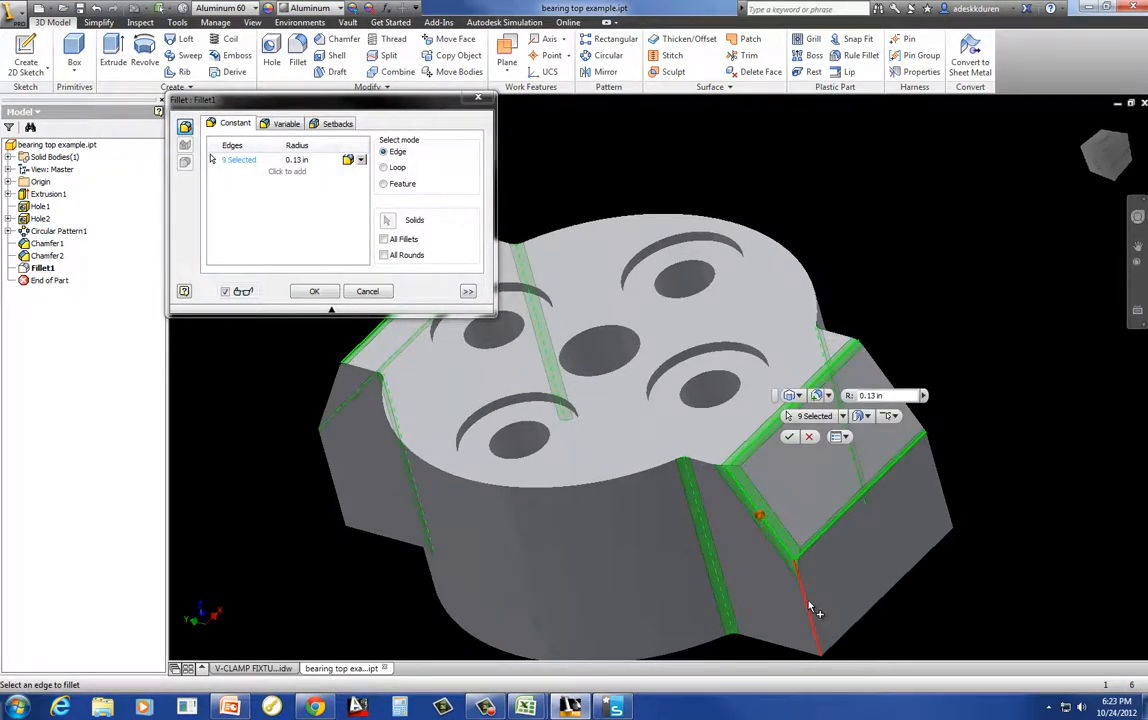
pyautogui.click(812, 608)
pyautogui.click(938, 482)
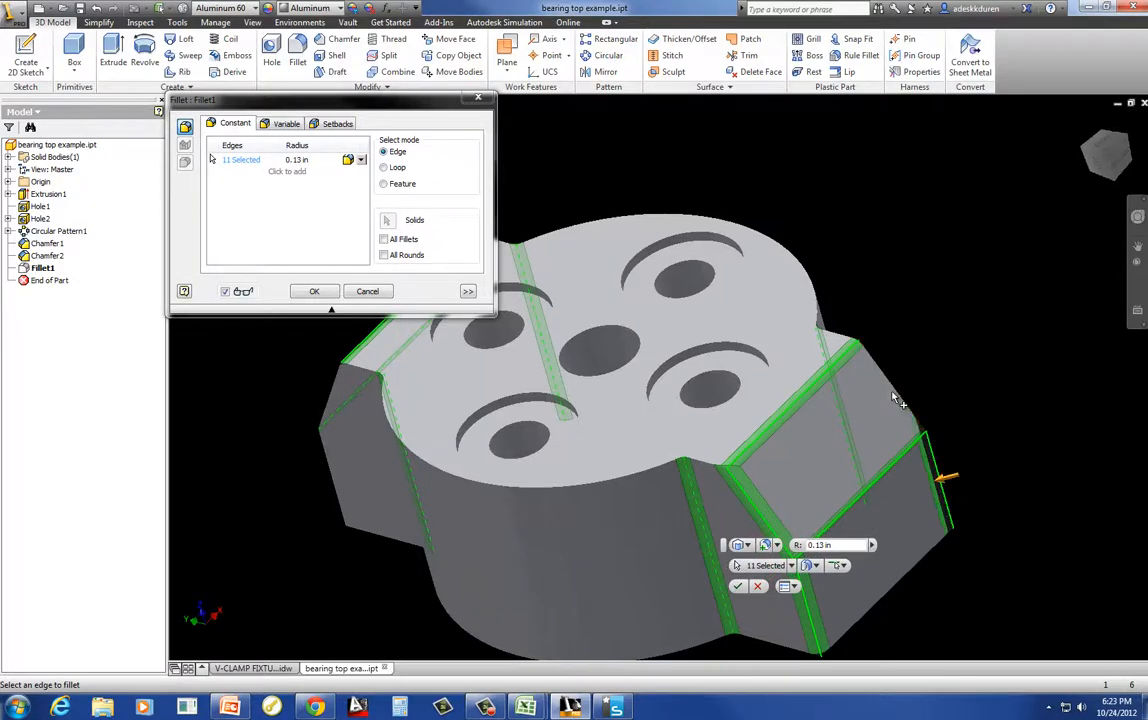
pyautogui.click(895, 398)
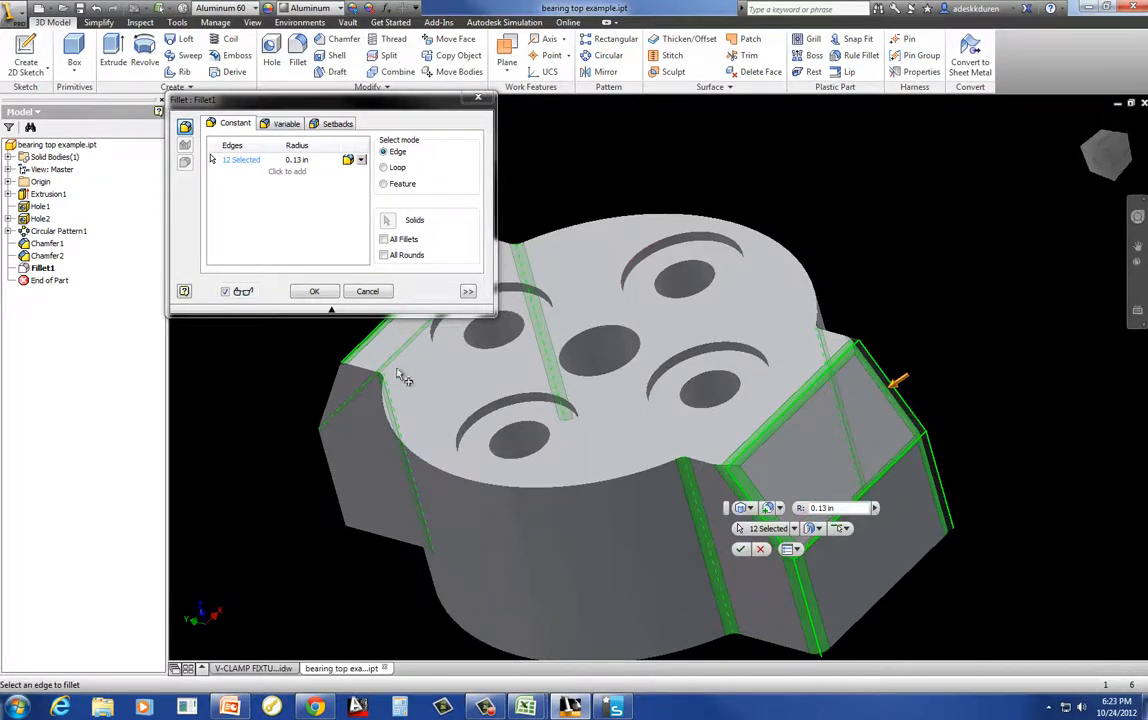
# Step: Add the sloped chamfer side edges and outer vertical corner edges of the opposite end block to the fillet selection
pyautogui.click(330, 396)
pyautogui.click(328, 470)
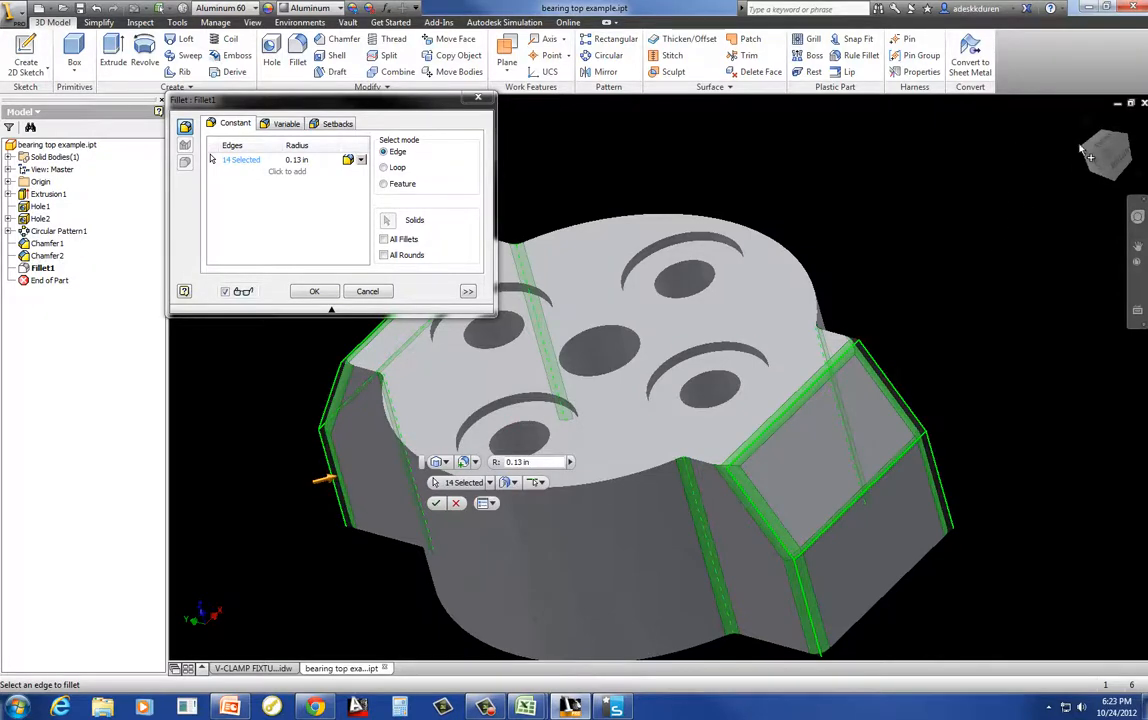
pyautogui.moveTo(1085, 152)
pyautogui.mouseDown()
pyautogui.moveTo(212, 146)
pyautogui.moveTo(348, 166)
pyautogui.moveTo(404, 292)
pyautogui.moveTo(630, 366)
pyautogui.mouseUp()
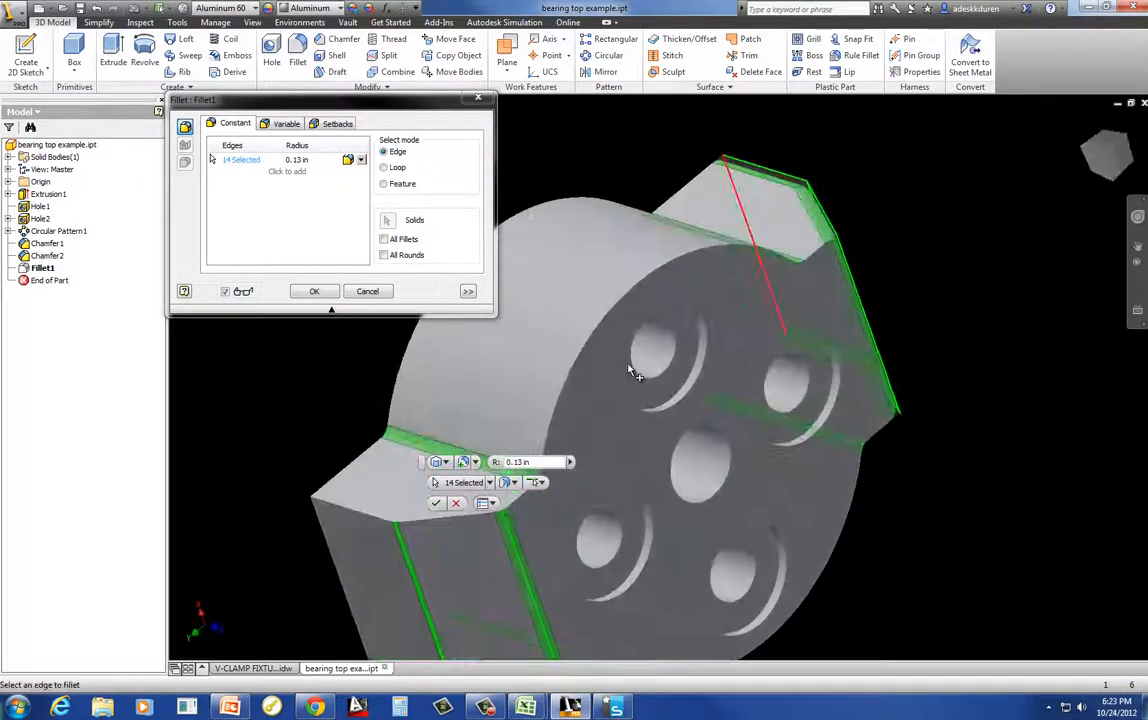
pyautogui.click(350, 512)
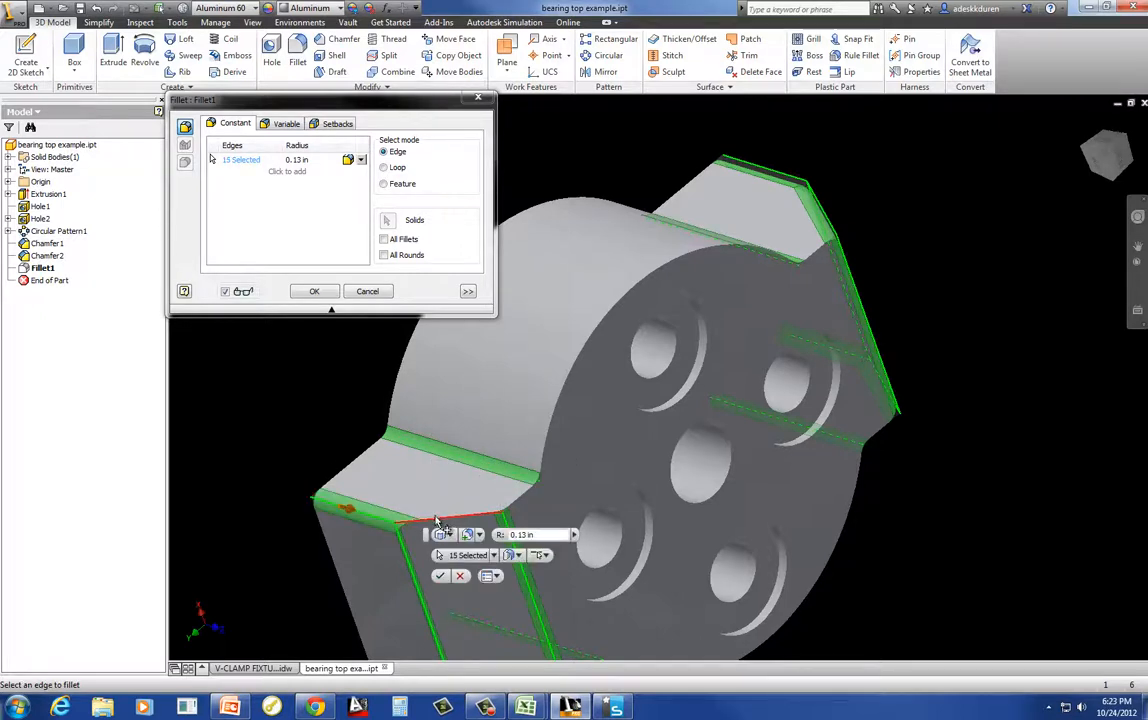
pyautogui.click(445, 515)
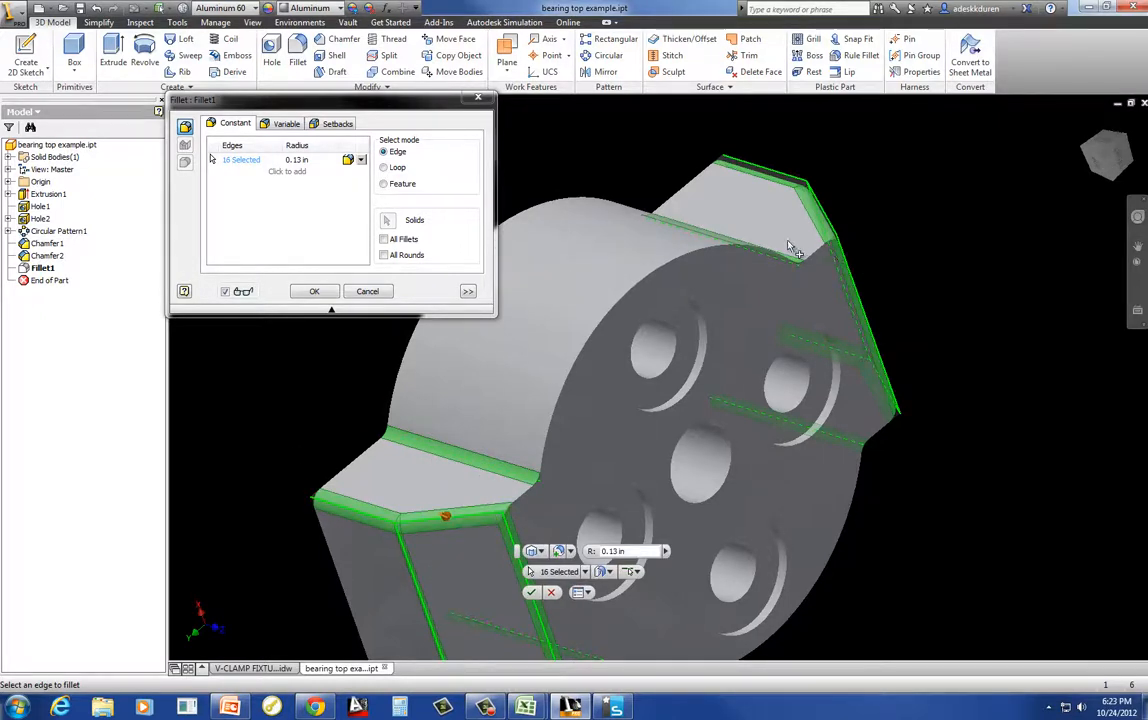
# Step: Remove the upper chamfer edges along the top face of both end blocks from the fillet selection and apply the edit
pyautogui.press('F4')
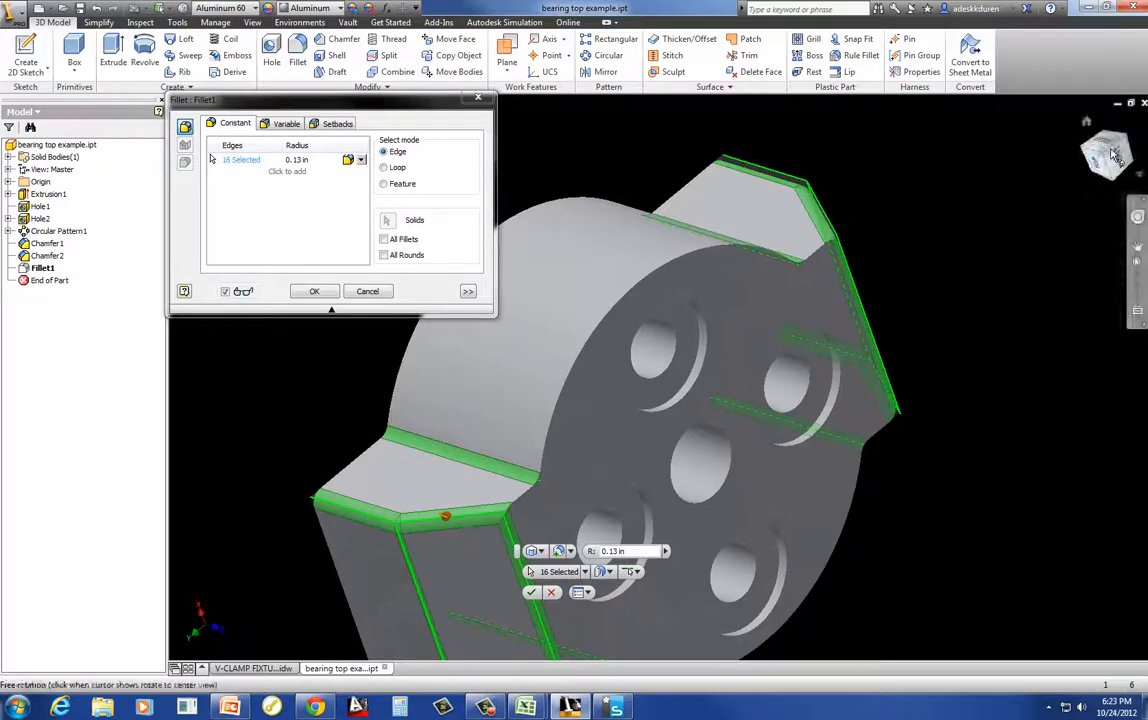
pyautogui.moveTo(997, 145); pyautogui.dragTo(994, 602)
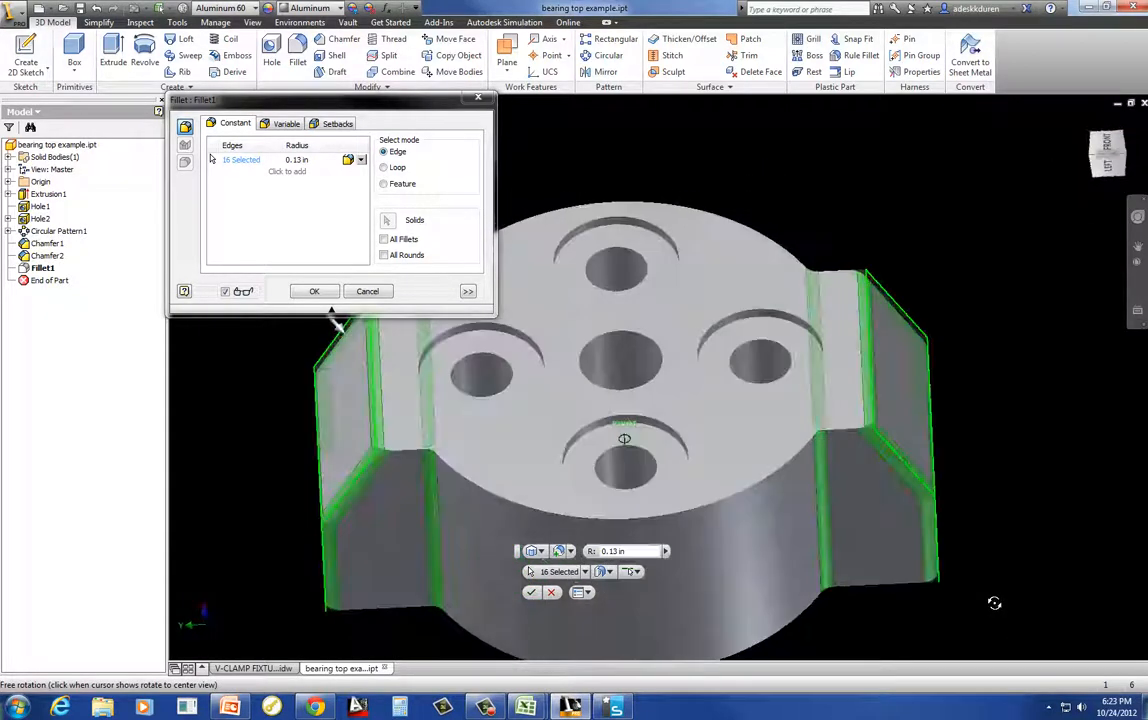
pyautogui.keyDown('ctrl'); pyautogui.click(868, 350); pyautogui.keyUp('ctrl')
pyautogui.scroll(-5, 894, 363)
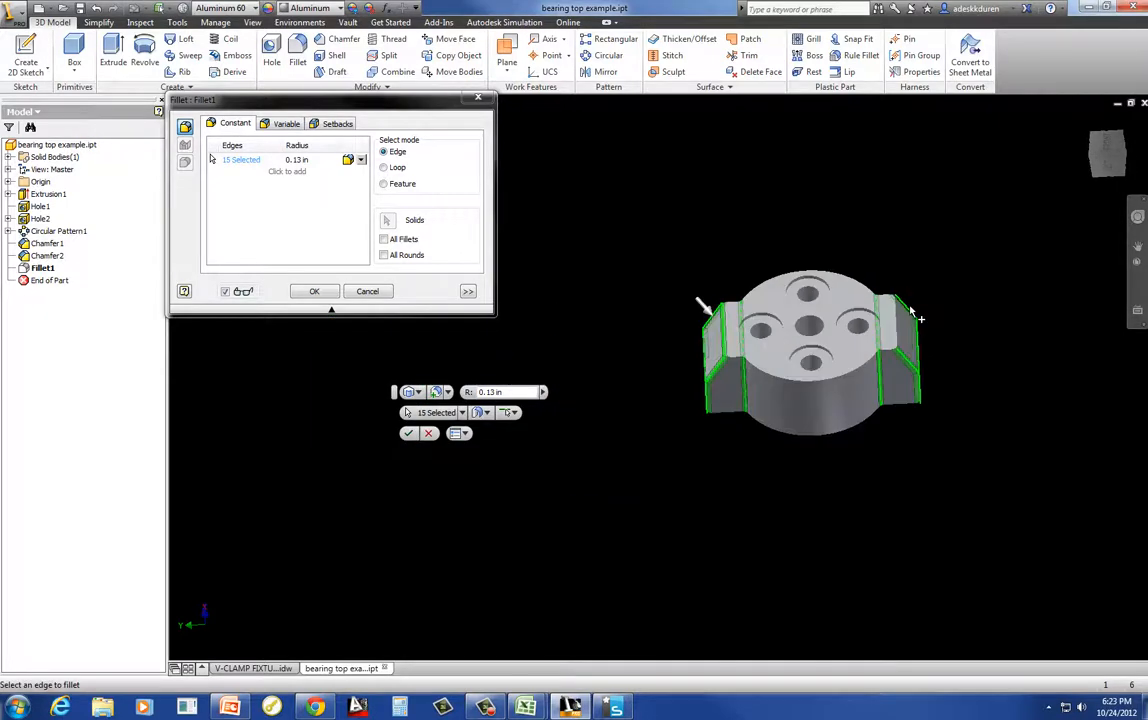
pyautogui.scroll(6, 730, 330)
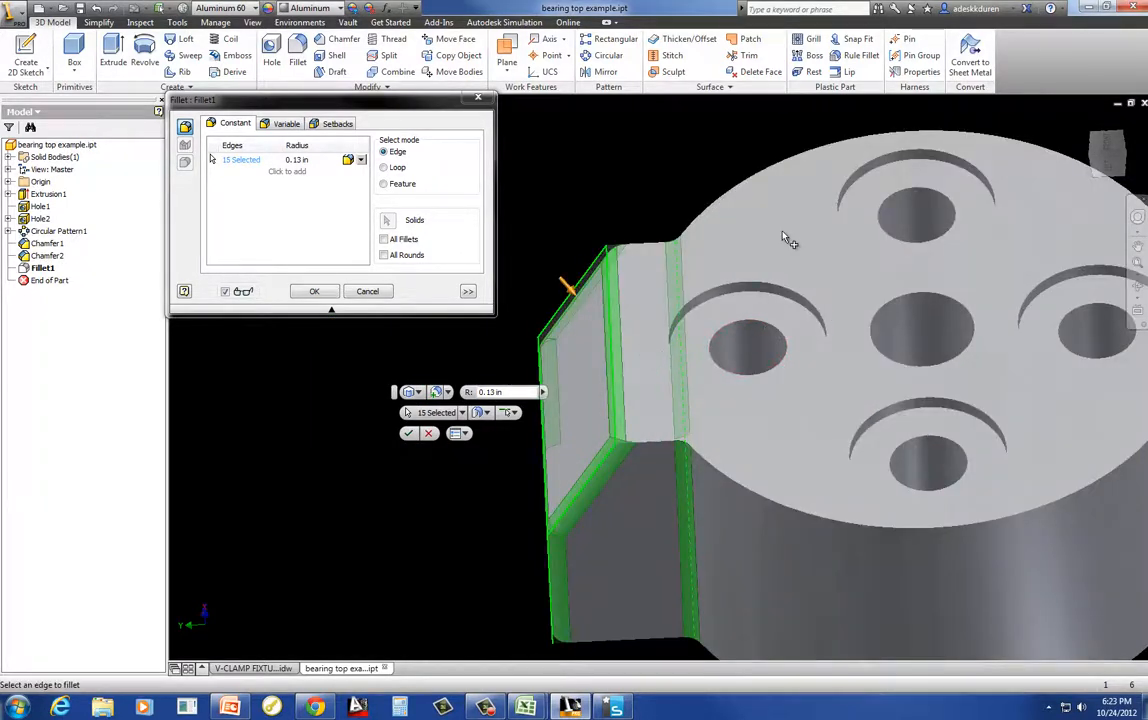
pyautogui.keyDown('ctrl'); pyautogui.click(612, 305); pyautogui.keyUp('ctrl')
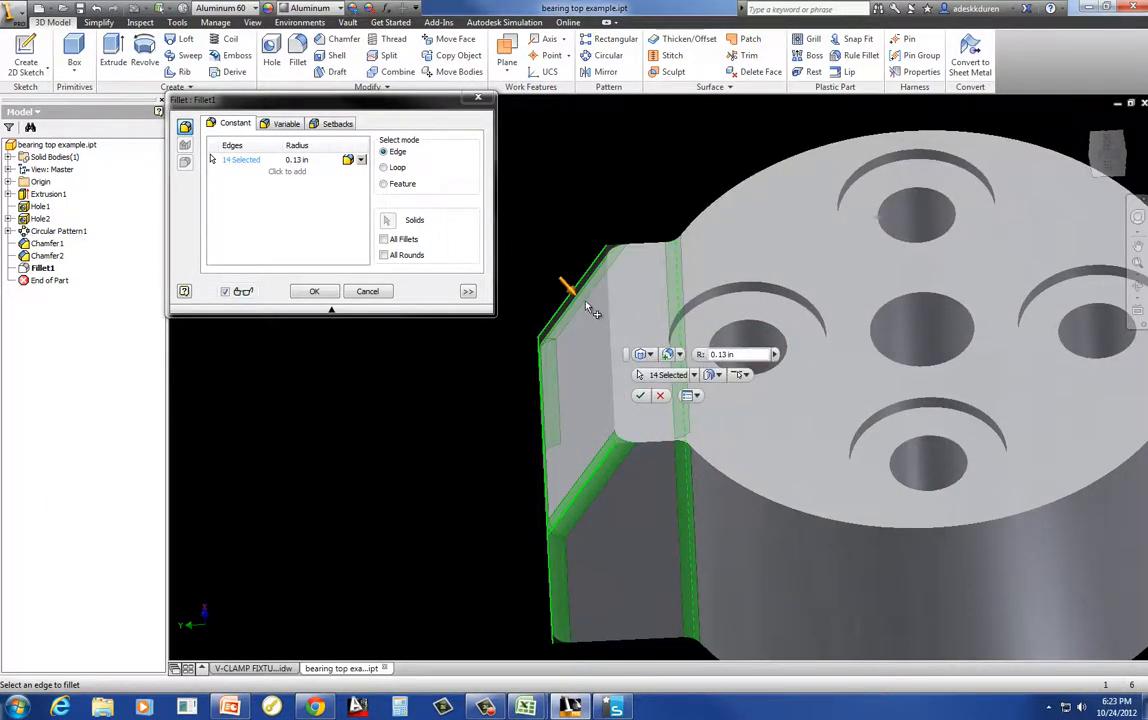
pyautogui.scroll(3, 585, 301)
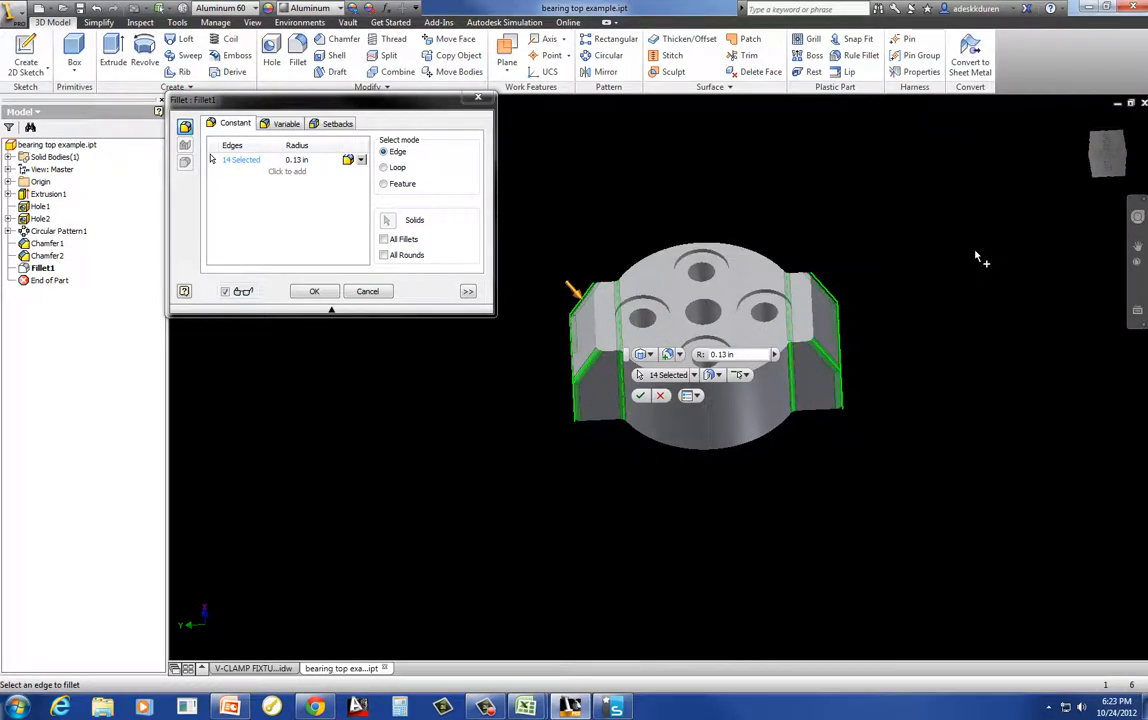
pyautogui.scroll(-5, 866, 328)
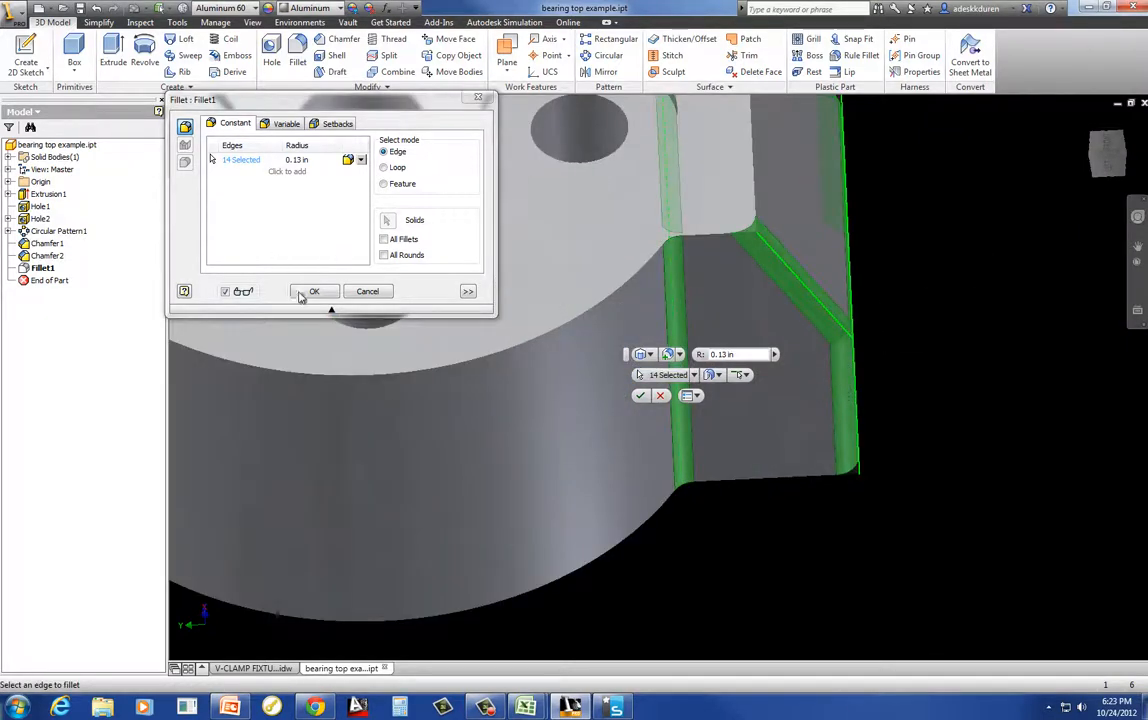
pyautogui.click(308, 292)
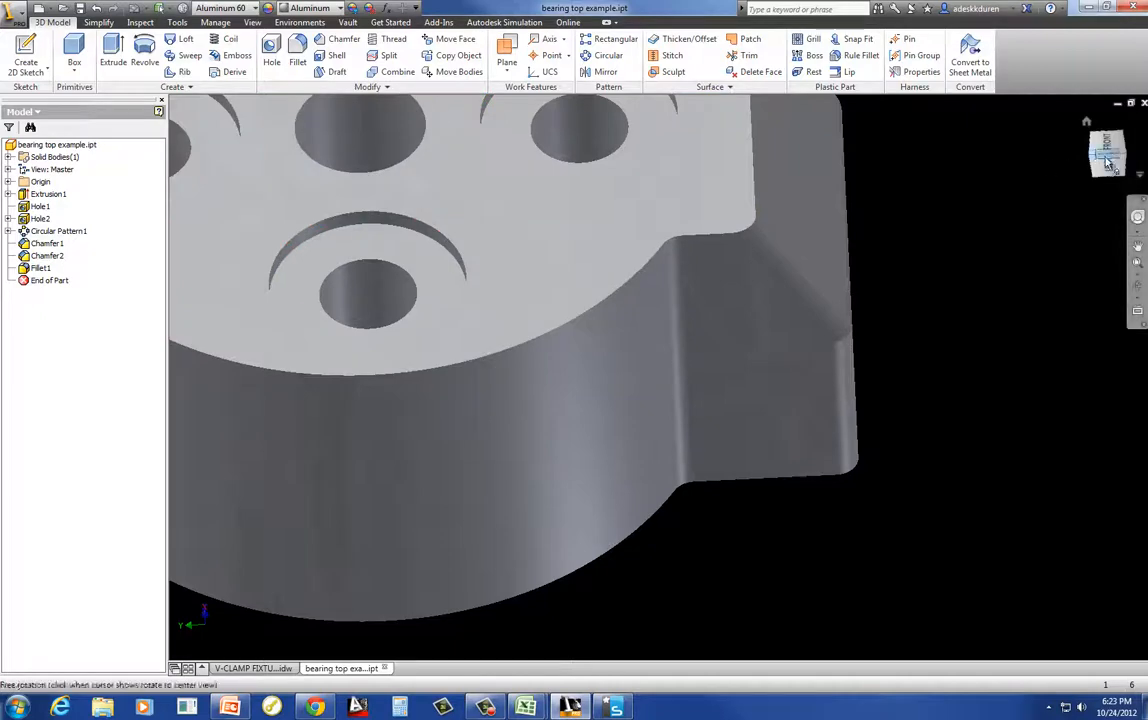
# Step: Examine the rounded corner where the chamfer face meets the fillets on the end block, and the part's overall shape
pyautogui.moveTo(1107, 162); pyautogui.dragTo(945, 133)
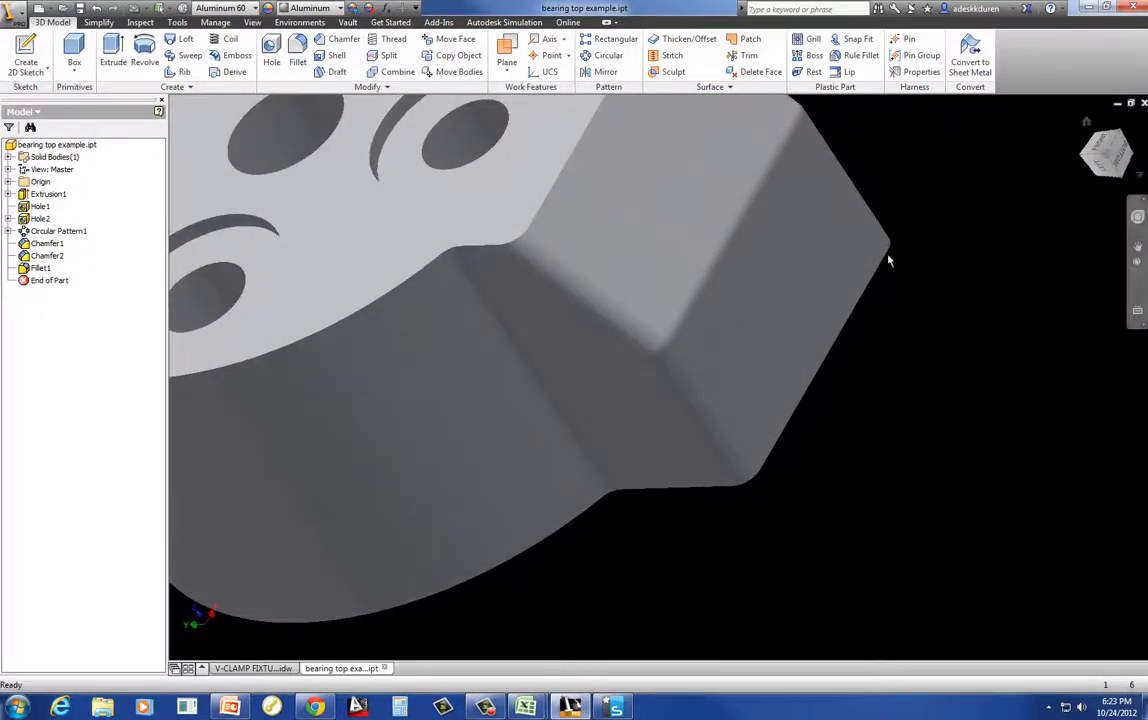
pyautogui.scroll(-8, 664, 379)
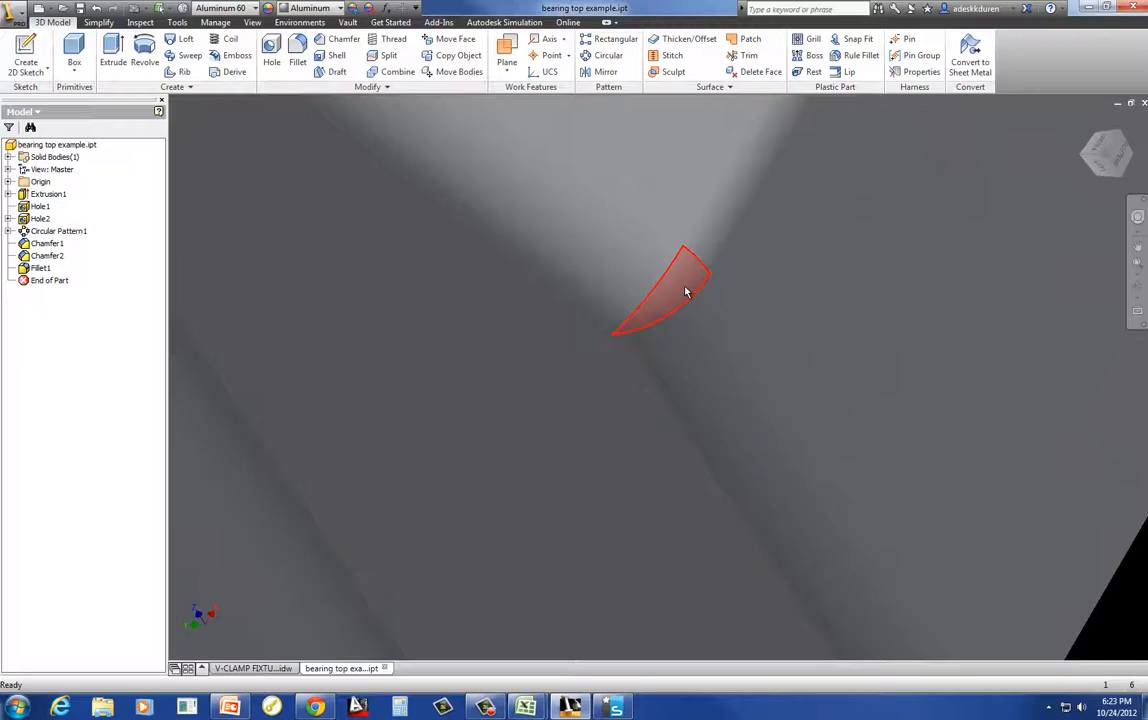
pyautogui.moveTo(686, 292)
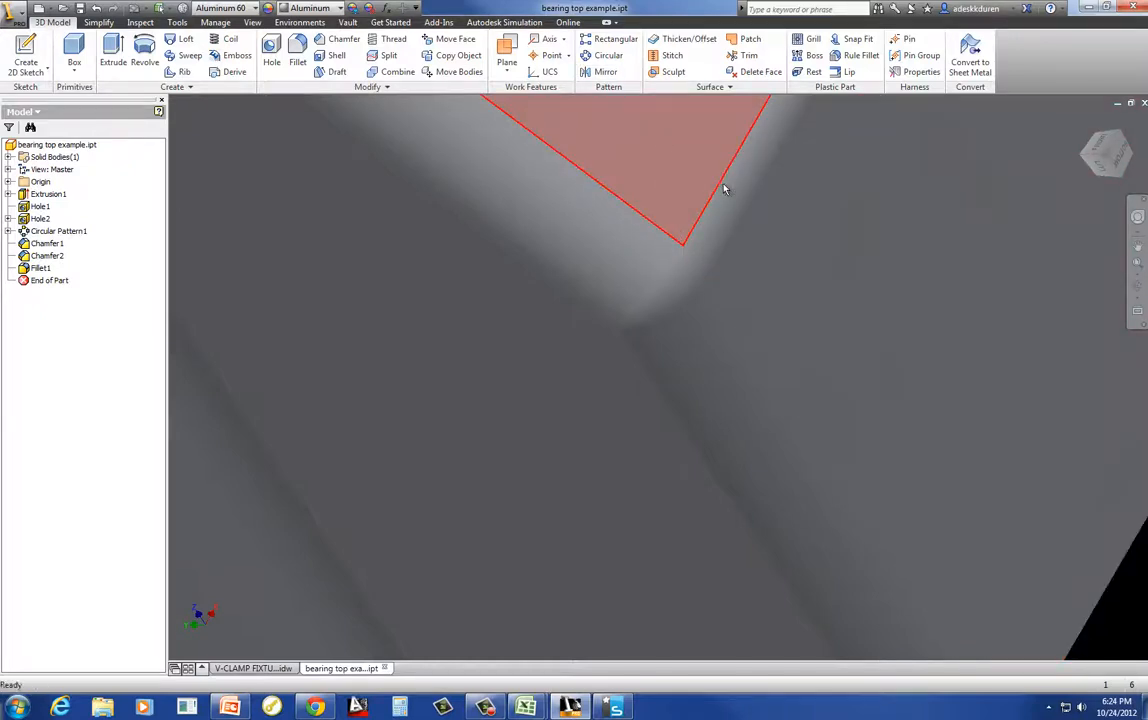
pyautogui.scroll(-5, 535, 233)
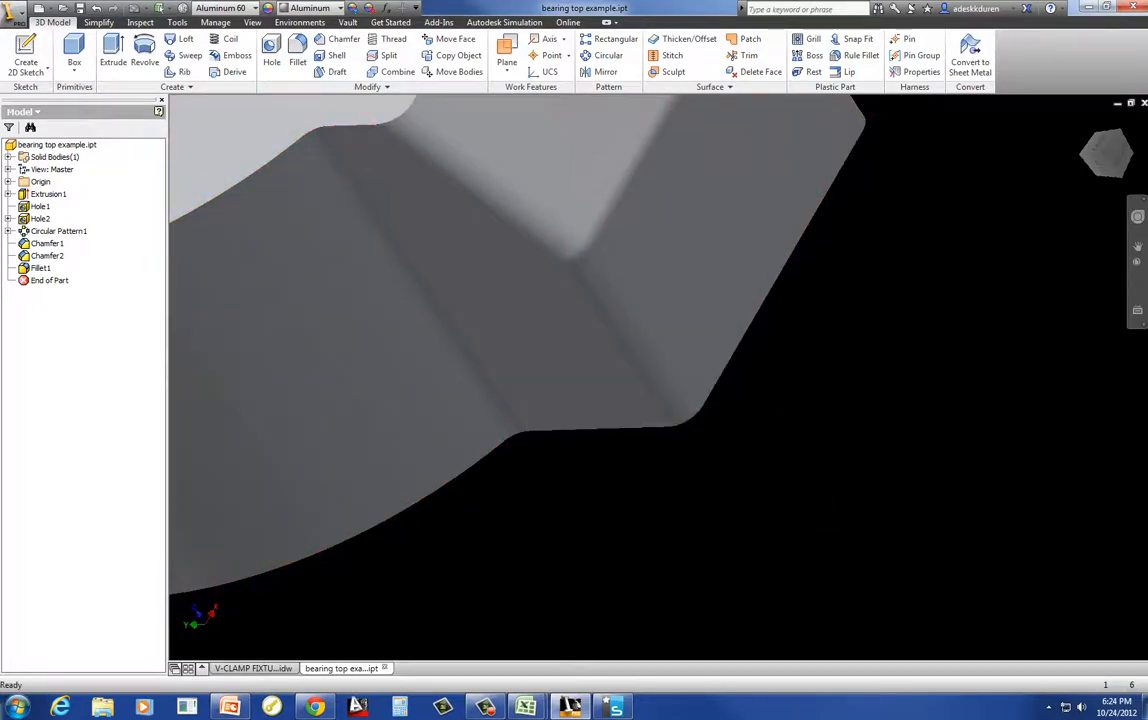
pyautogui.scroll(5, 889, 492)
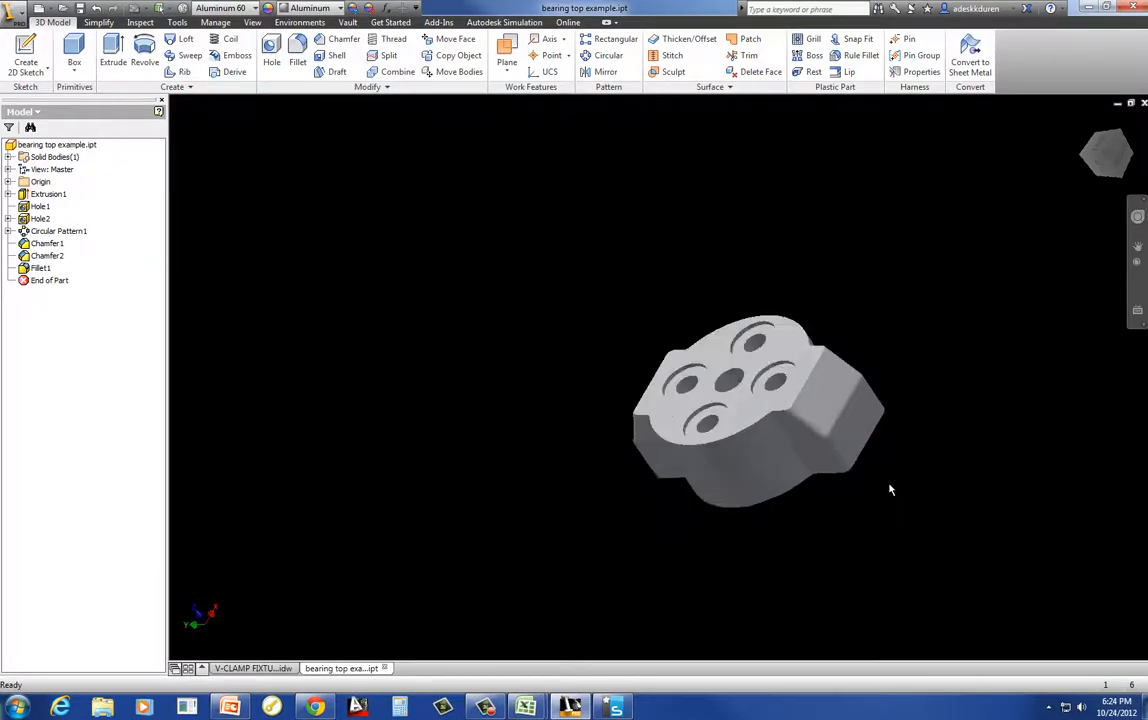
pyautogui.scroll(-2, 890, 489)
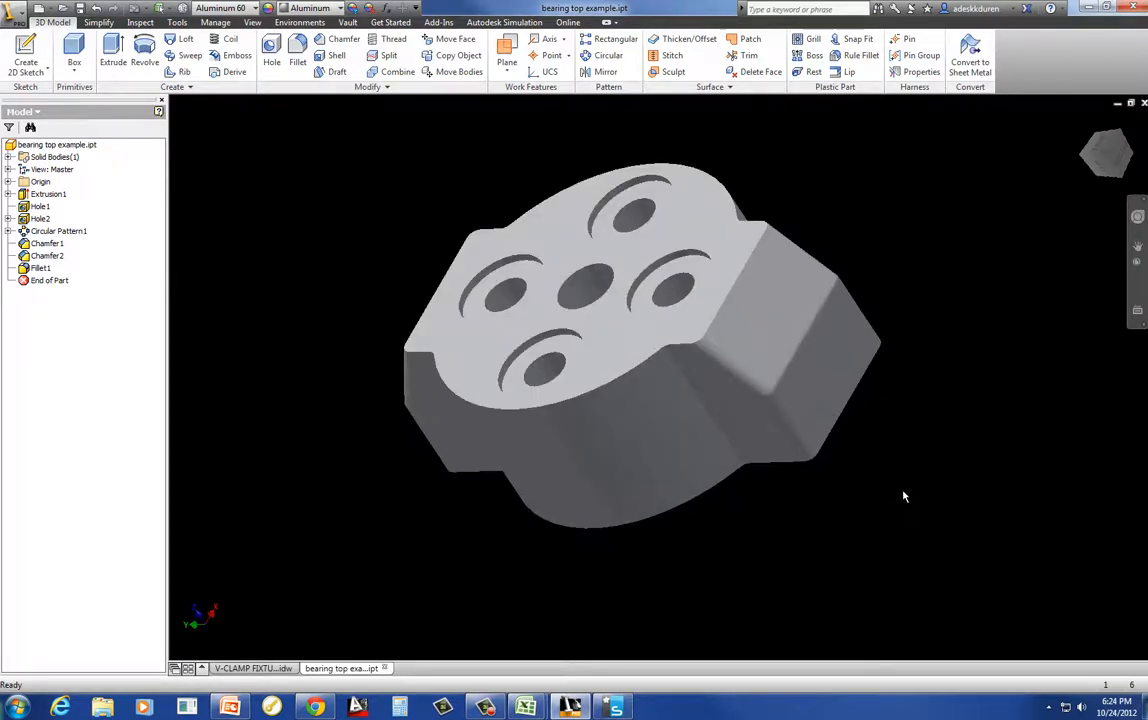